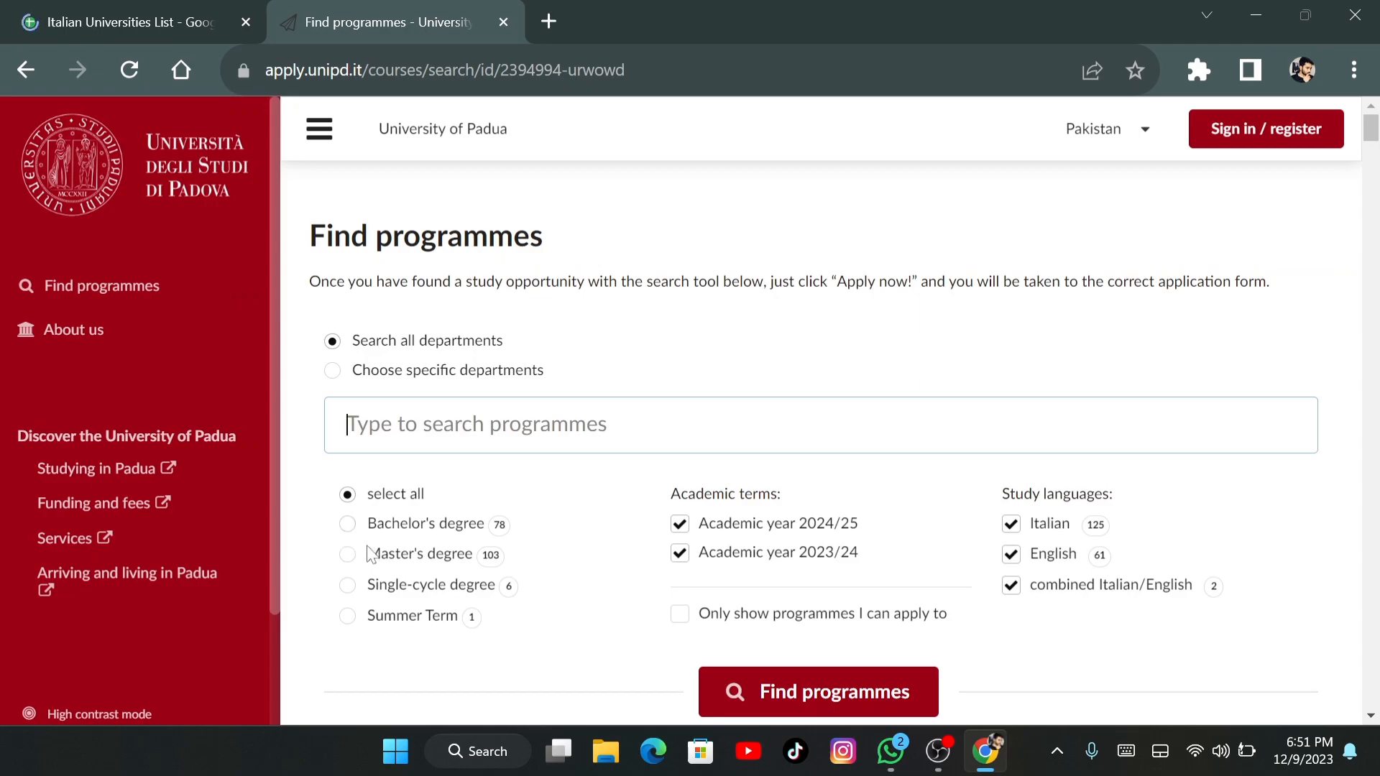
Search for Master's degree programmes with Italian excluded, showing only ones the applicant can apply to
left_click(349, 554)
left_click(1011, 524)
left_click(771, 619)
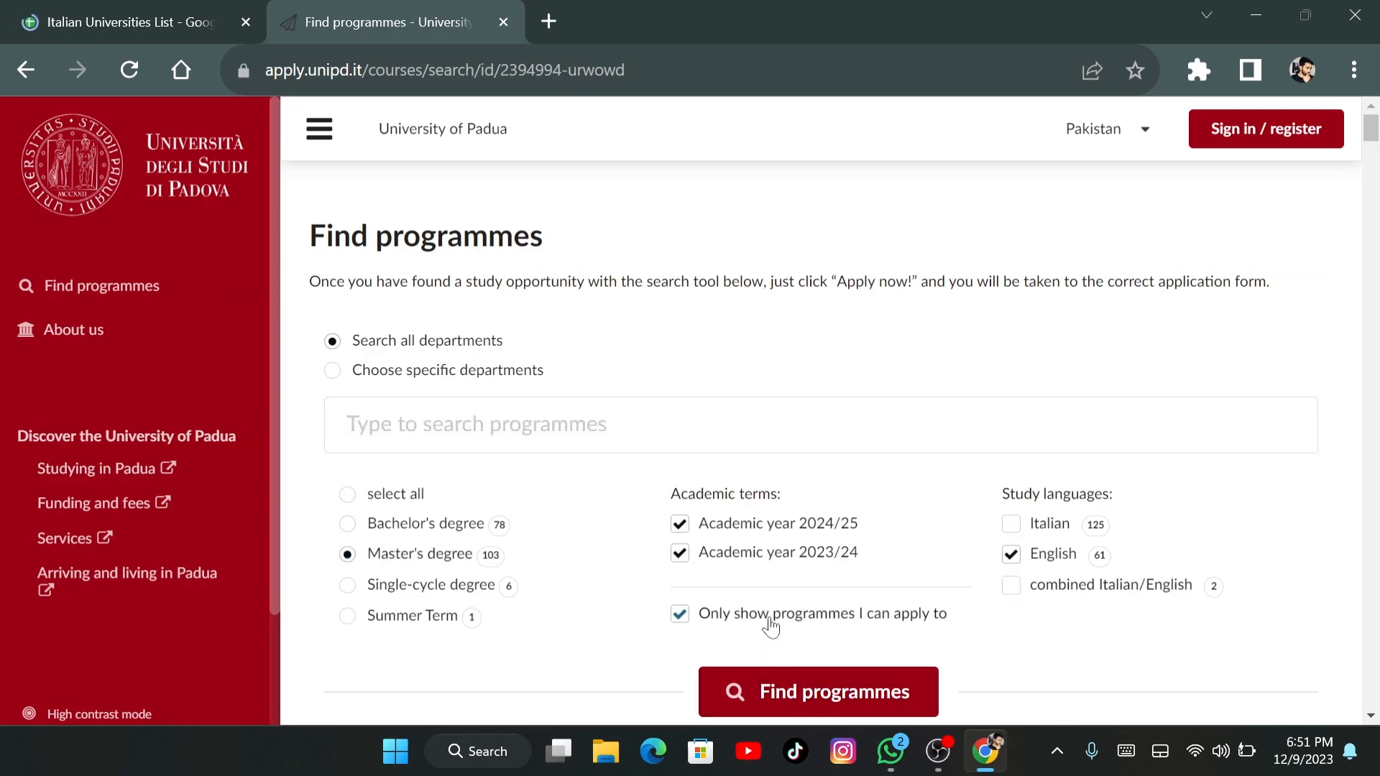
left_click(816, 692)
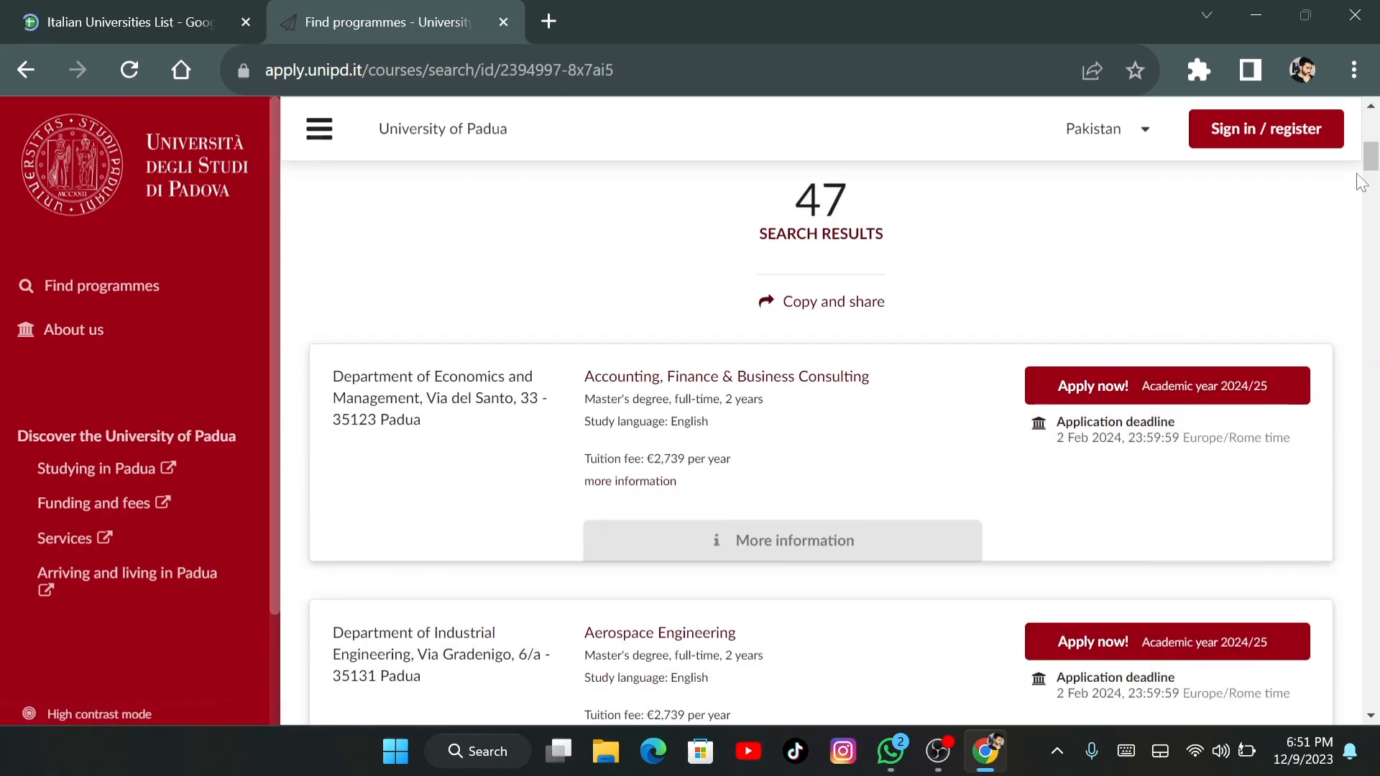
mouse_move(1372, 161)
left_mouse_down()
mouse_move(1373, 470)
mouse_move(1373, 129)
left_mouse_up()
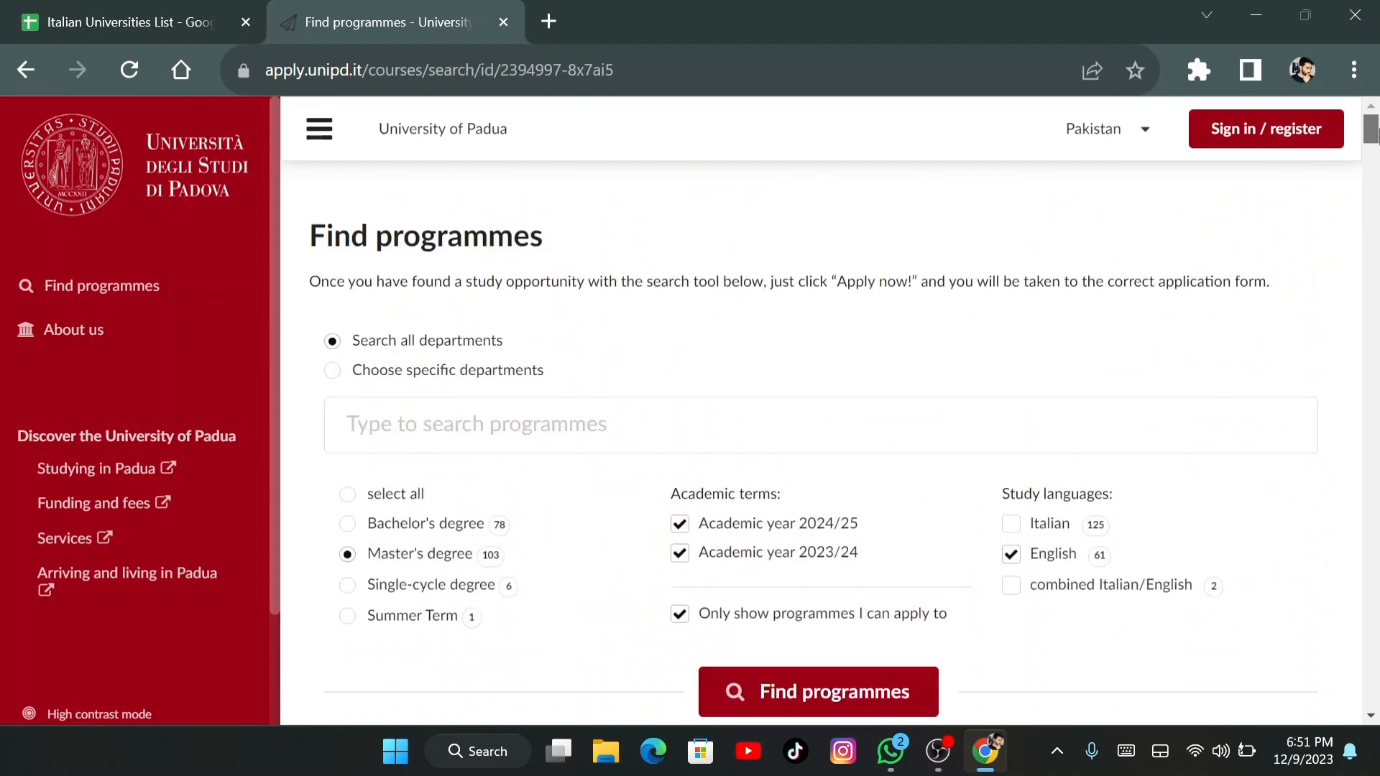
Narrow the search with the keyword 'manag' and browse the 47 results
left_click(348, 425)
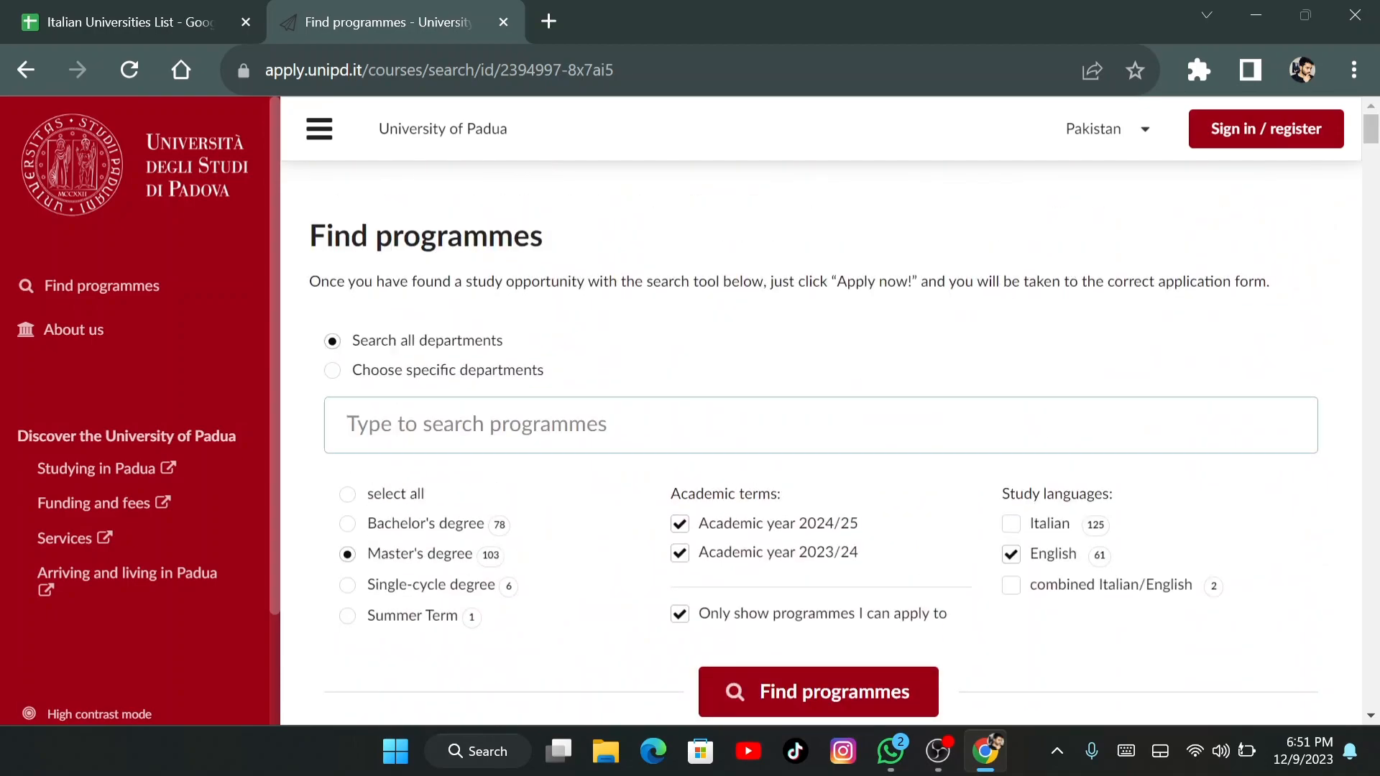
type("manag")
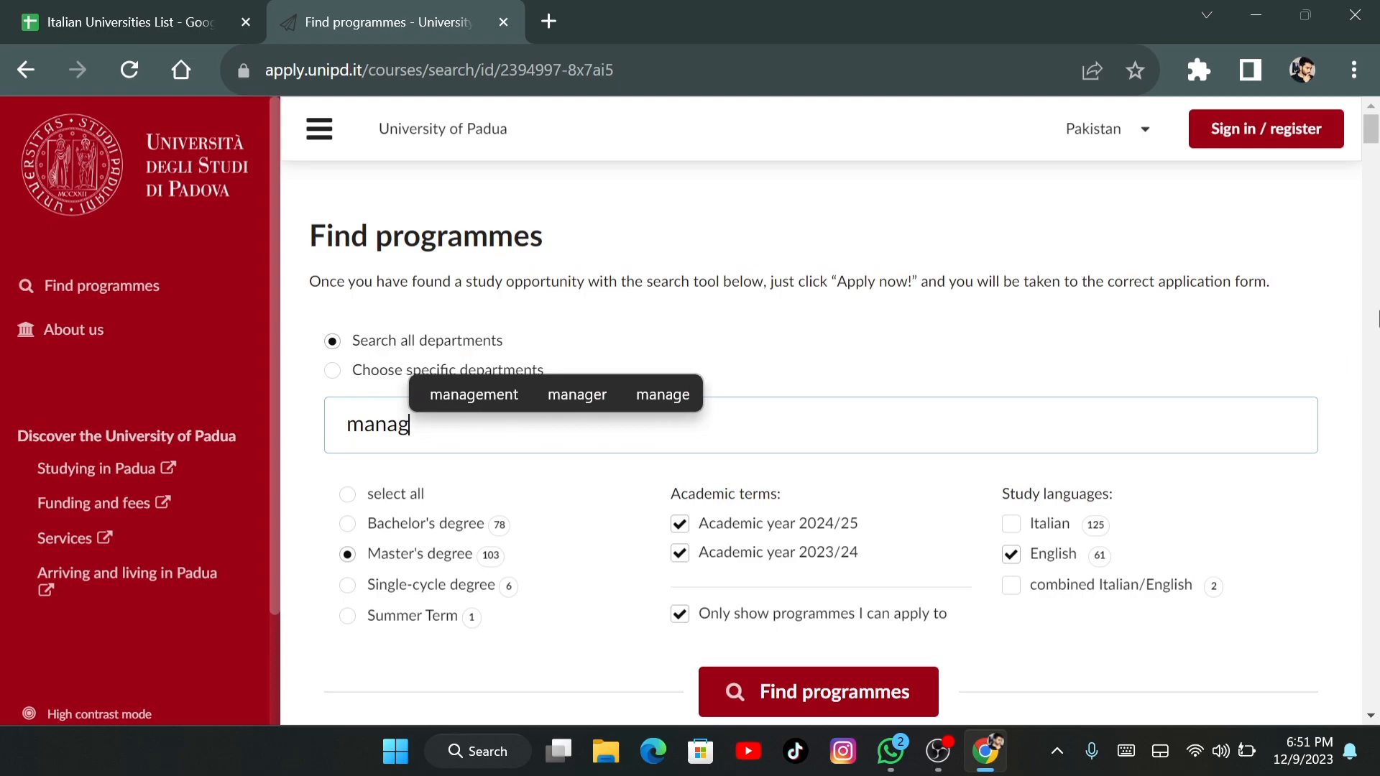
scroll(1375, 151, "down", 5)
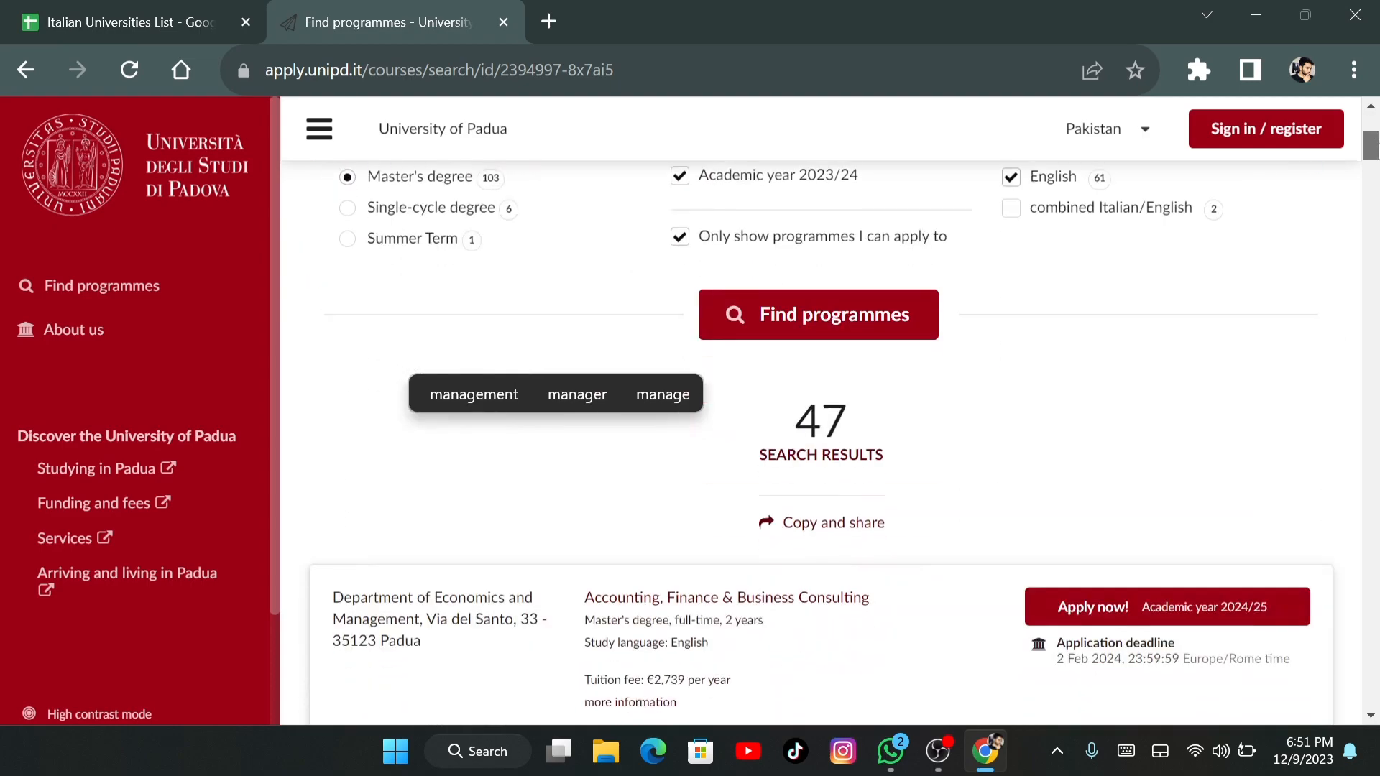
scroll(834, 431, "up", 3)
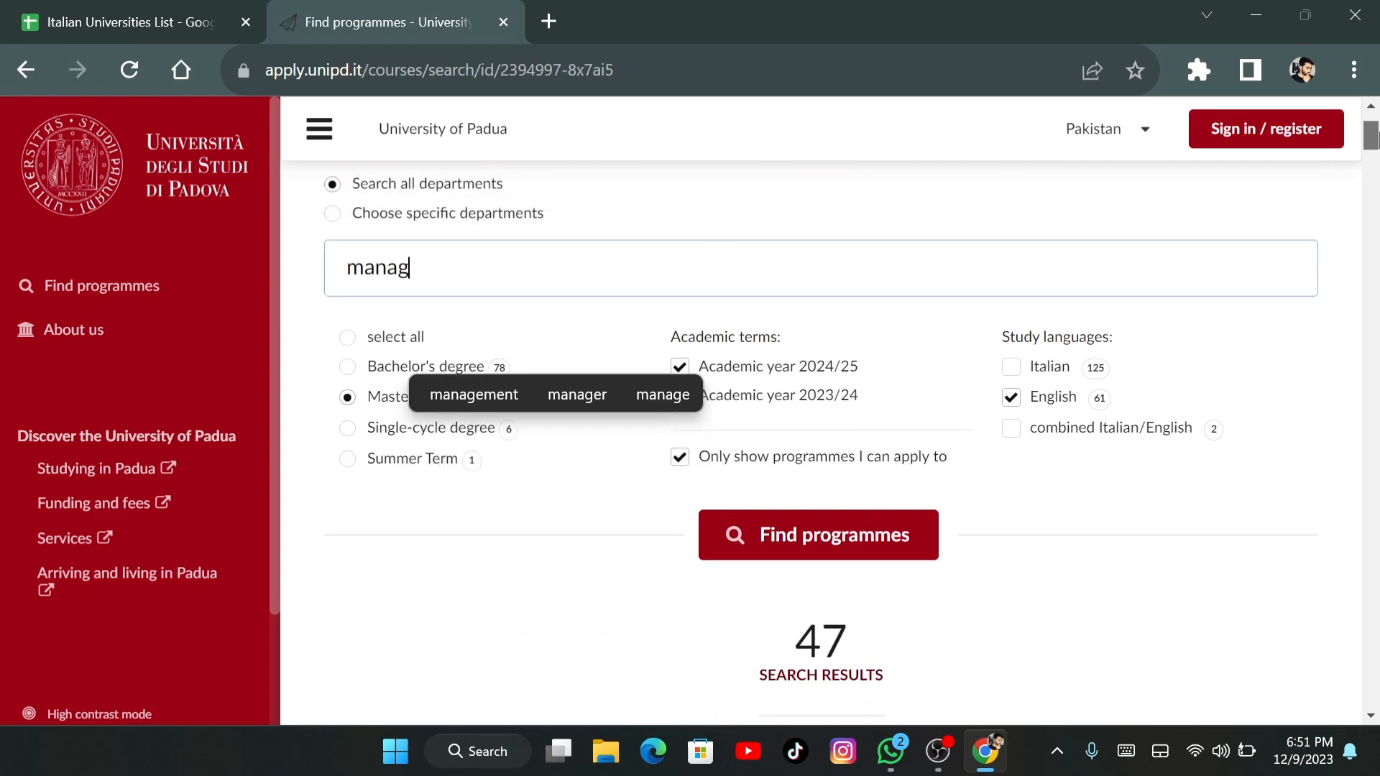
scroll(834, 432, "down", 7)
scroll(865, 335, "down", 4)
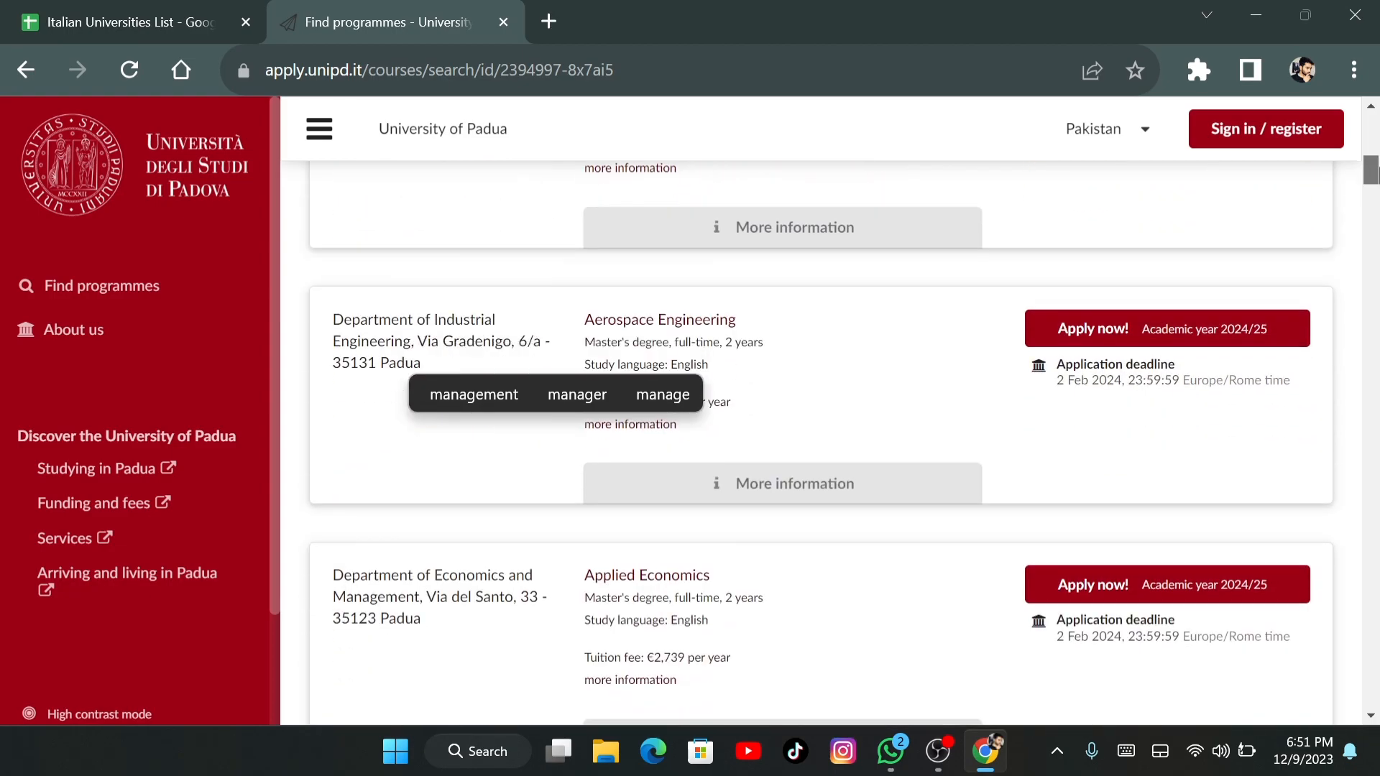
scroll(865, 334, "up", 9)
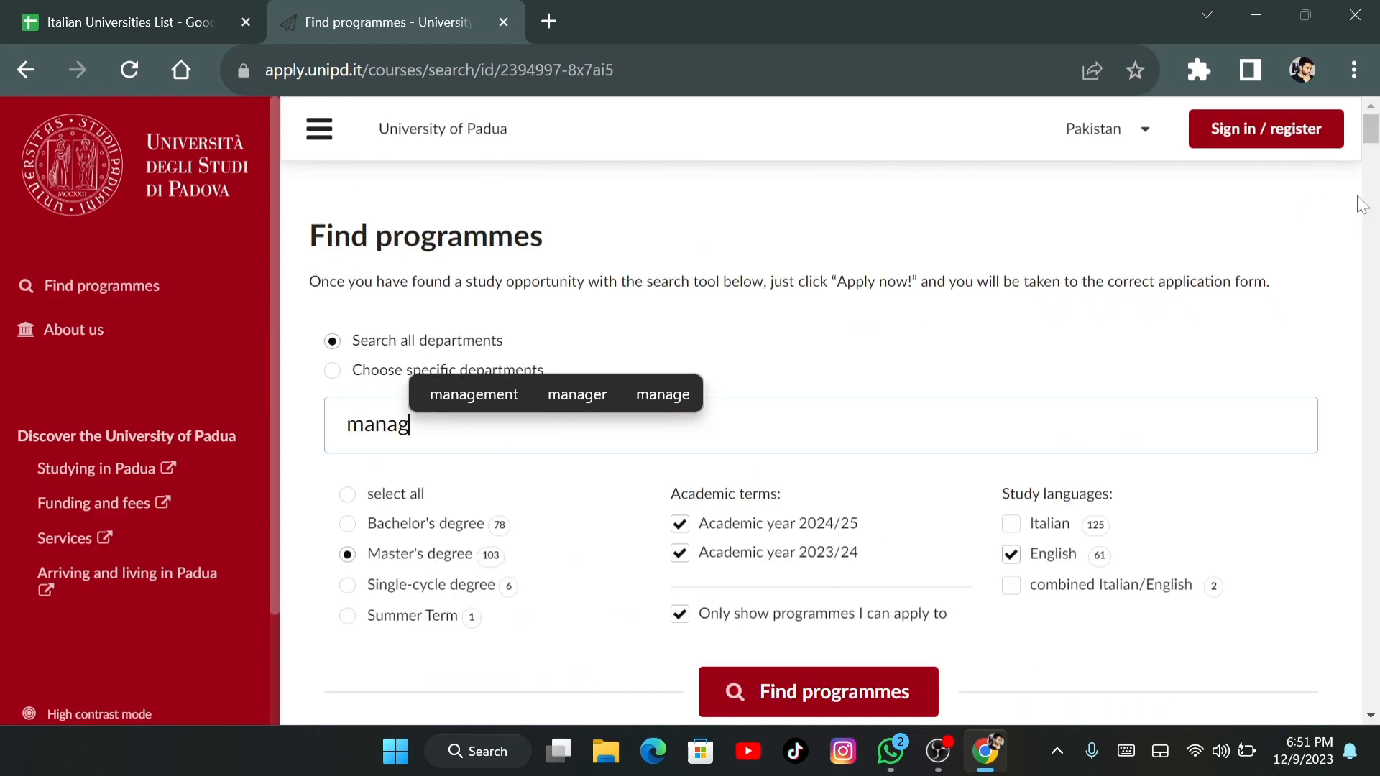
scroll(1366, 202, "down", 12)
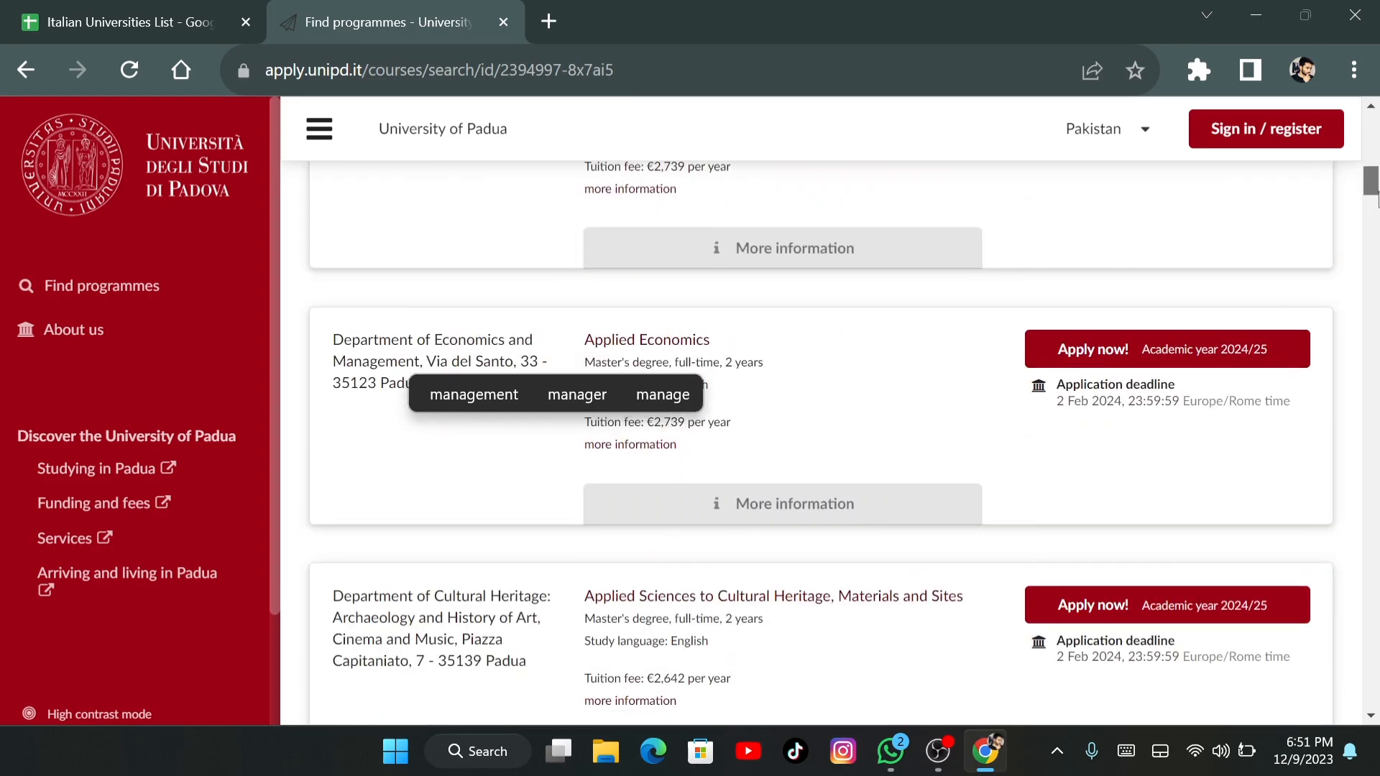
left_click_drag(1376, 200, 1379, 141)
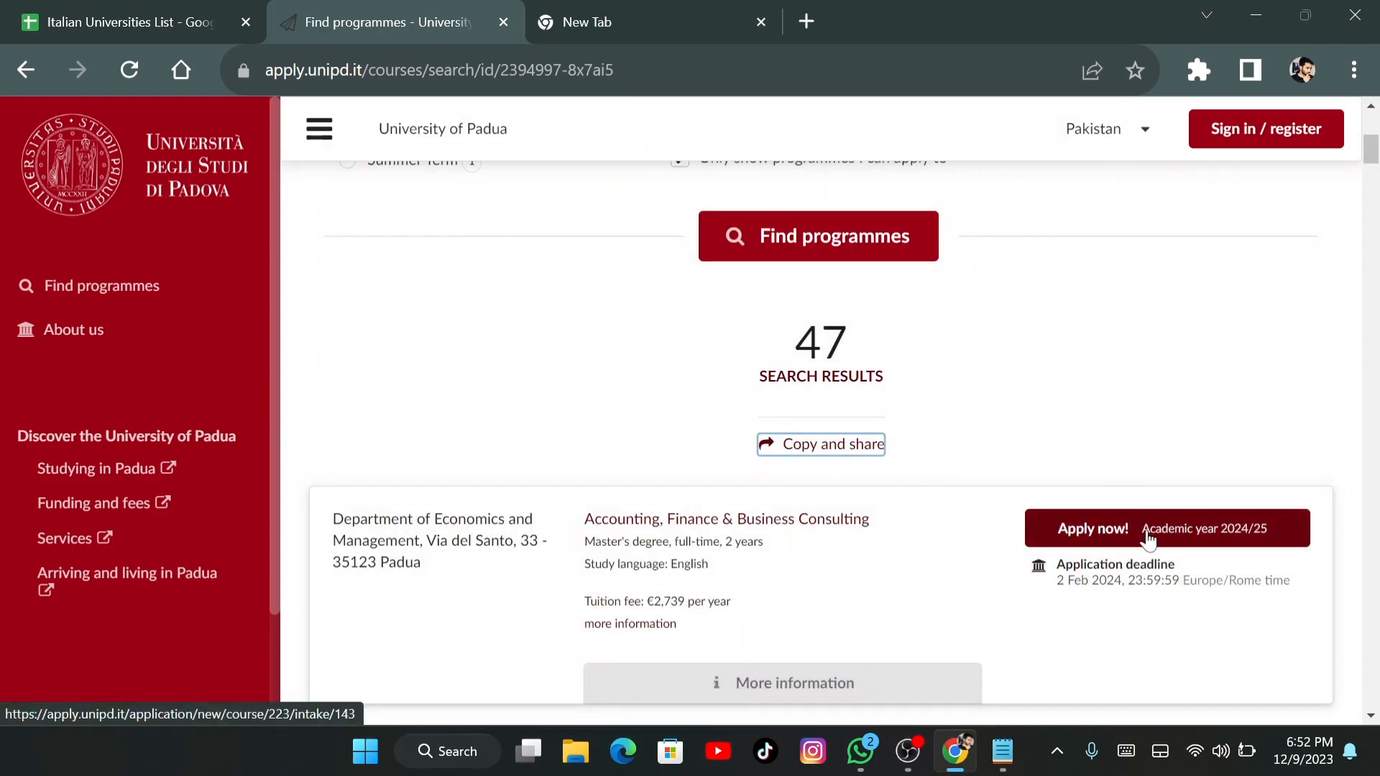
Apply to Accounting, Finance & Business Consulting and register the applicant's Gmail address with Dream ID
left_click(1184, 530)
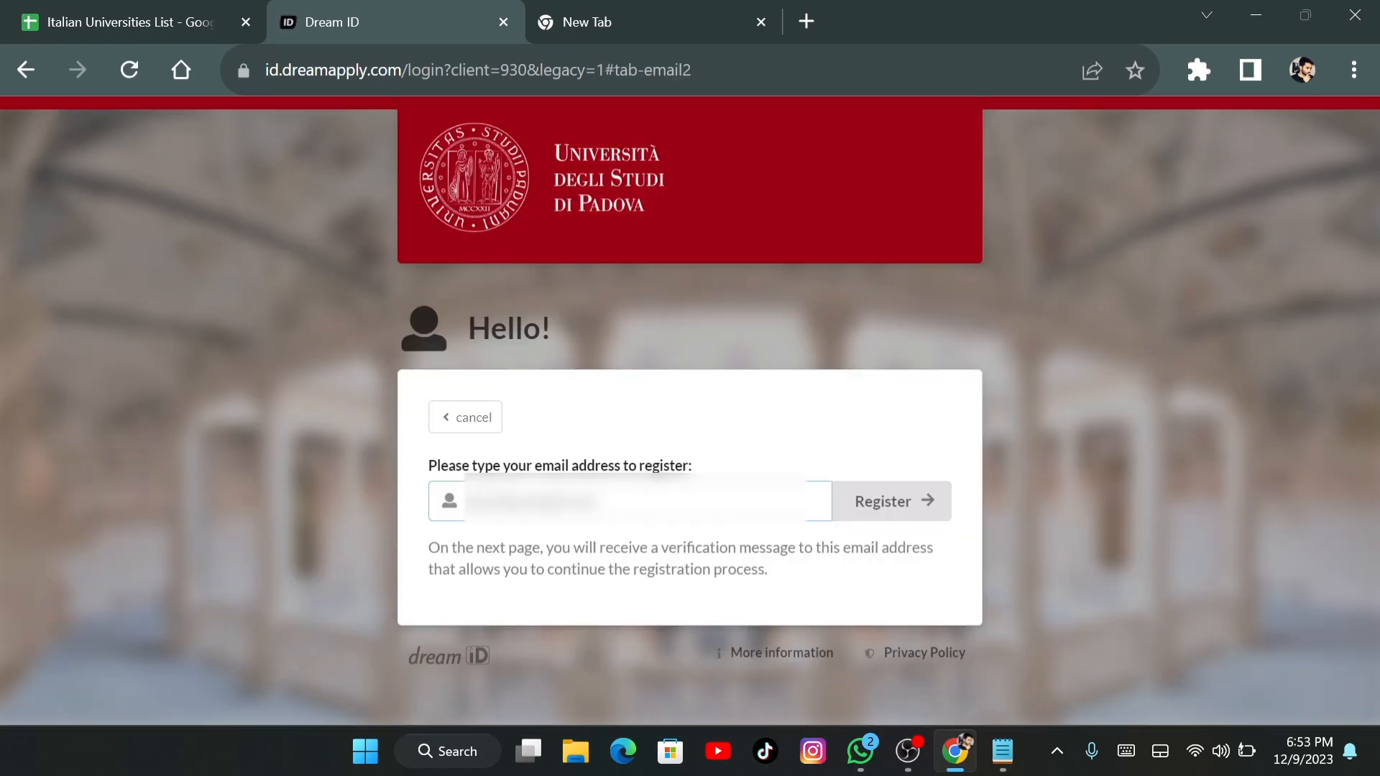
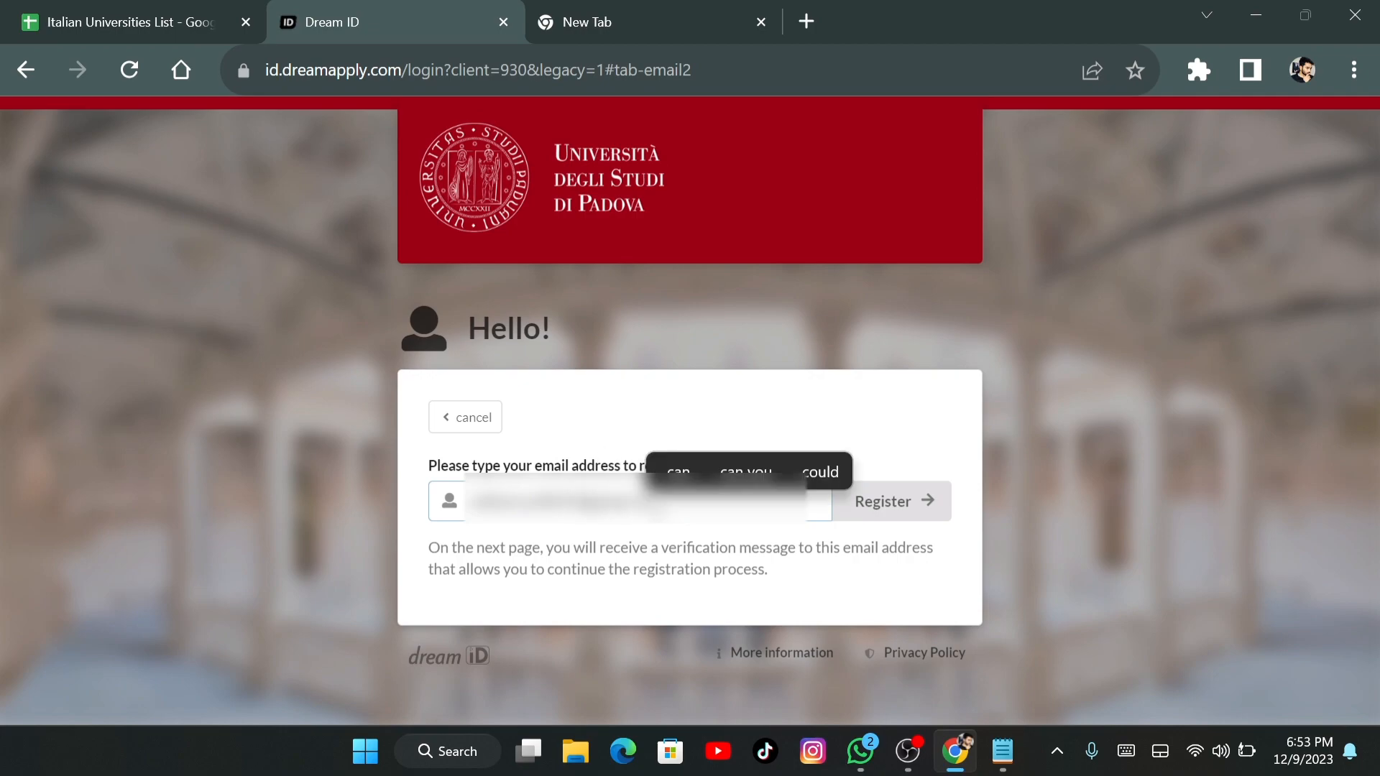
left_click(647, 599)
left_click(891, 502)
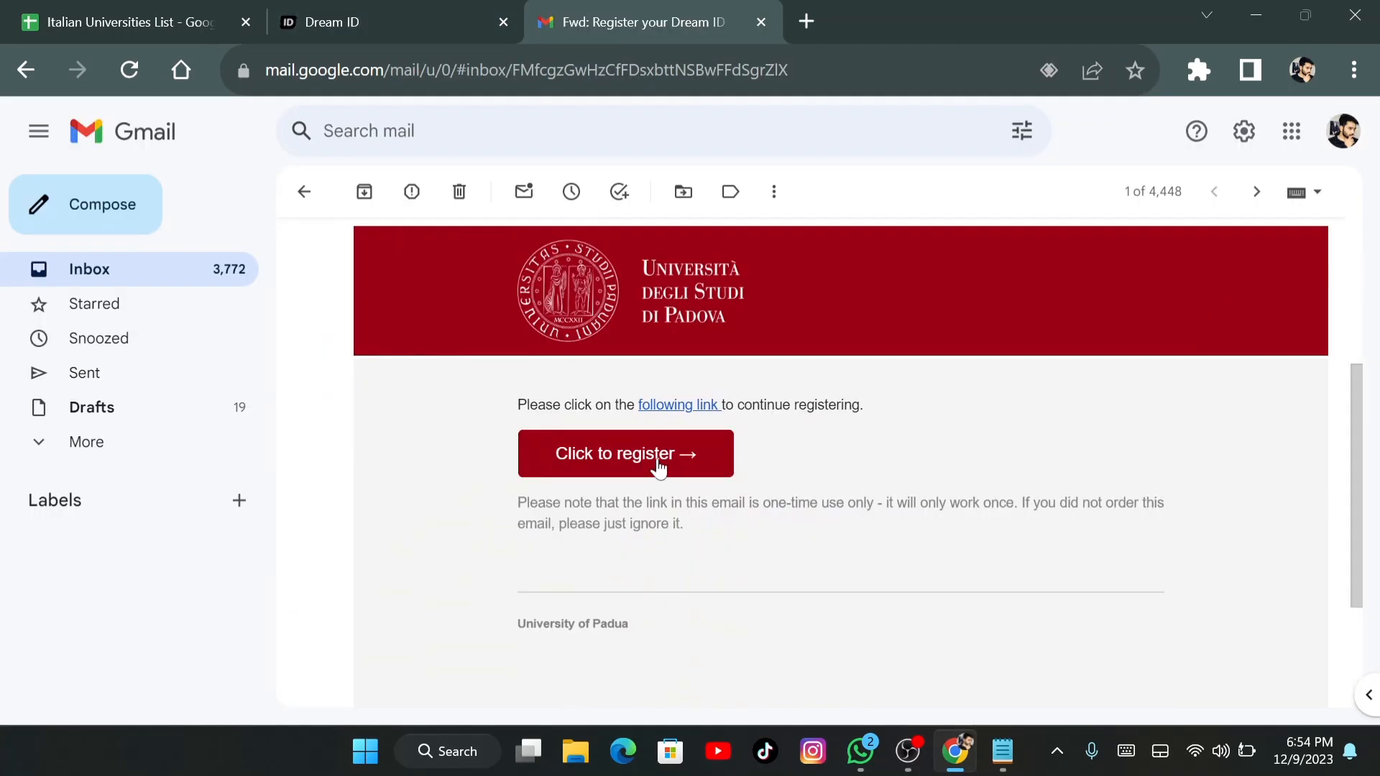
Follow the 'Click to register' link in the Register your Dream ID email
left_click(655, 460)
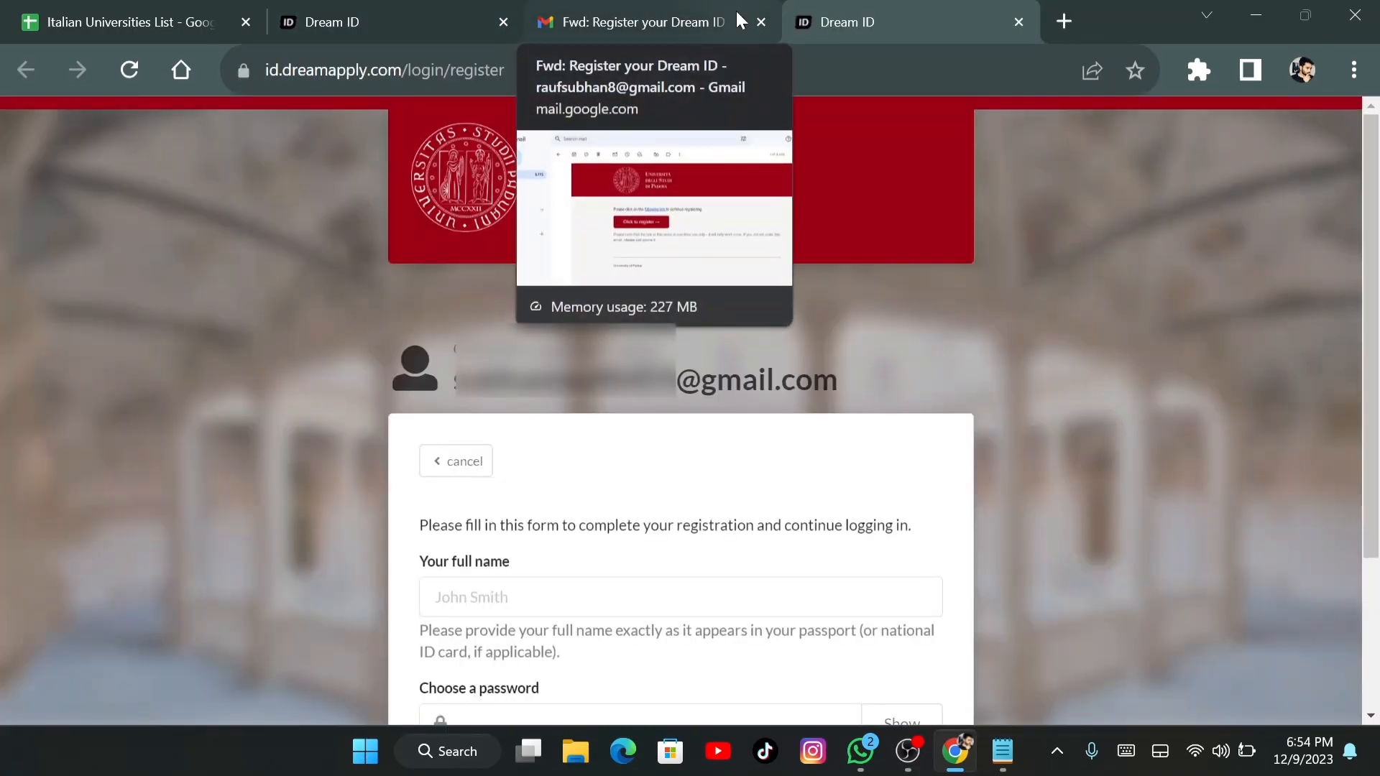
Enter the applicant's full name and a chosen password in the Dream ID form and register
scroll(1099, 293, "down", 2)
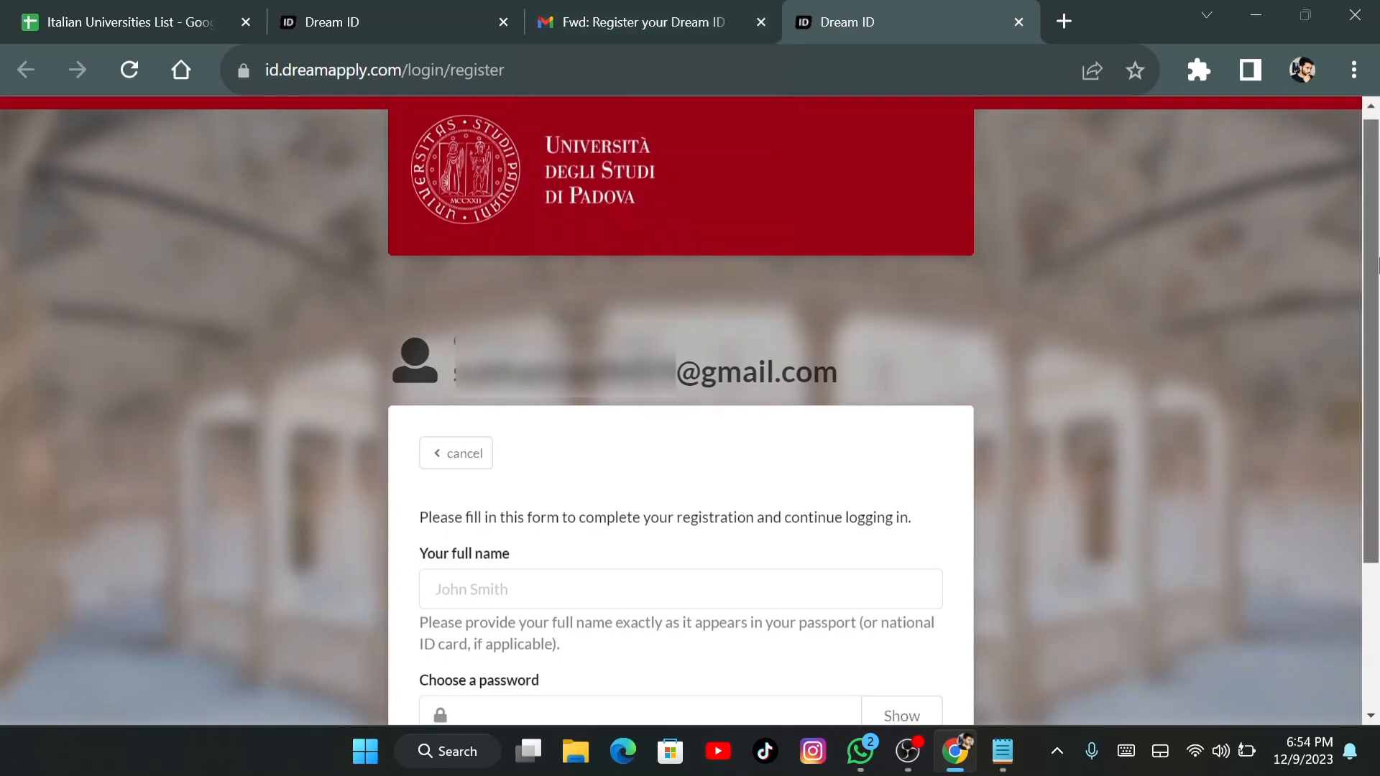
left_click(547, 468)
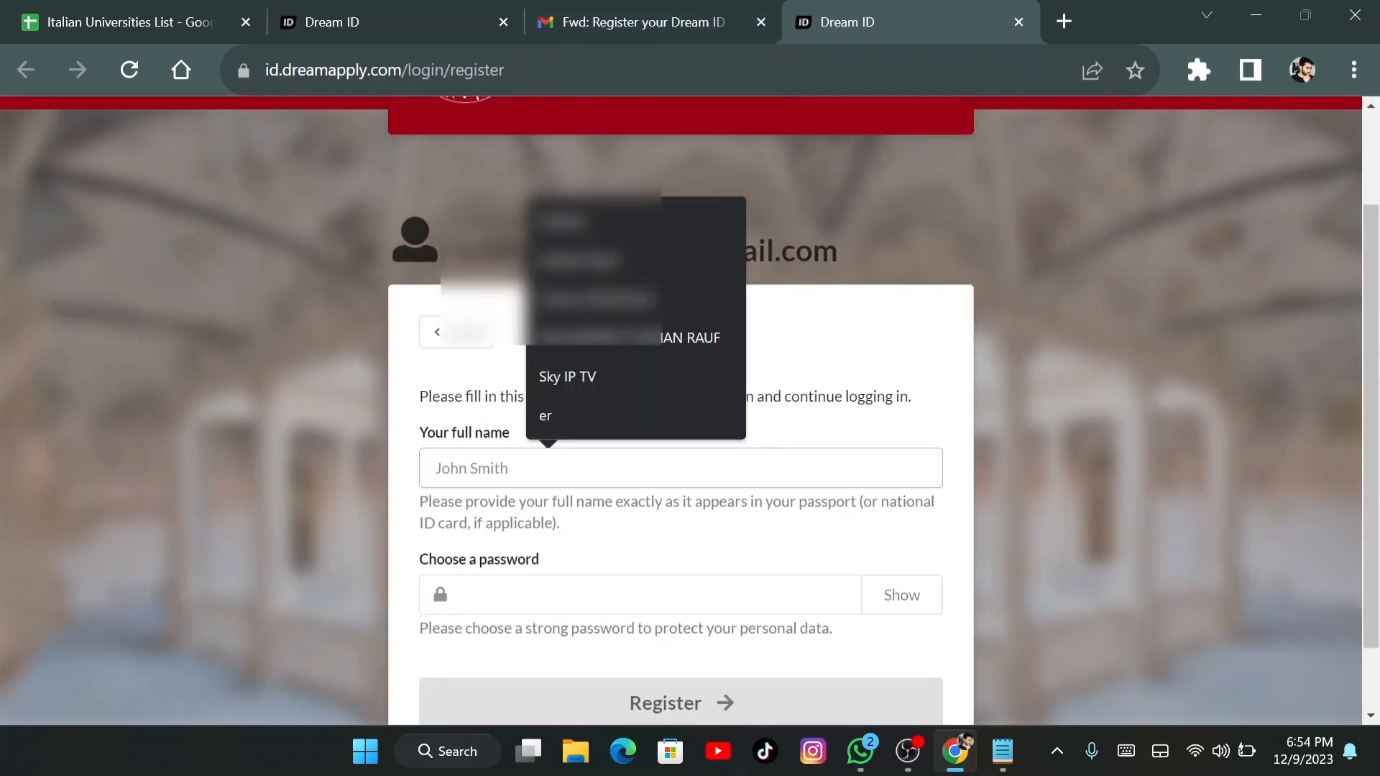
left_click(614, 551)
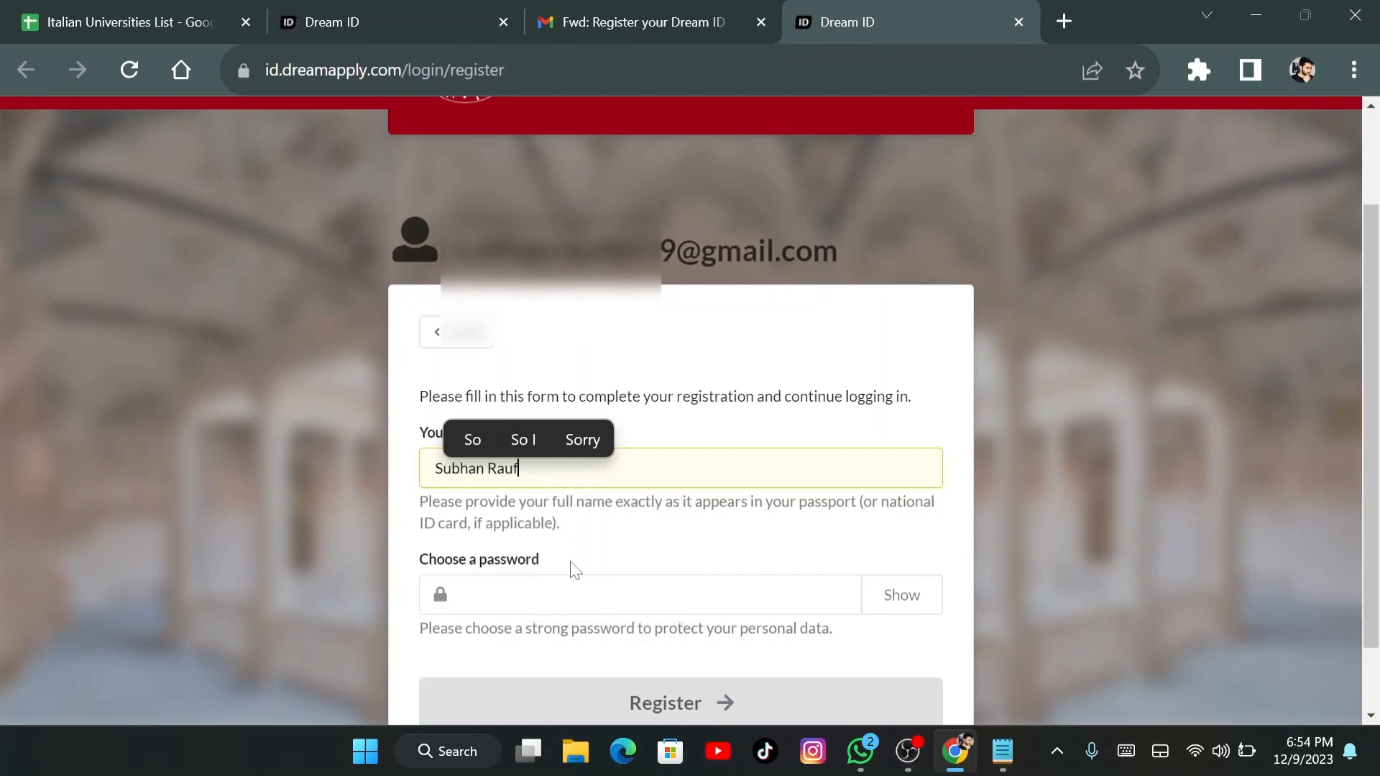
left_click(563, 595)
type("•")
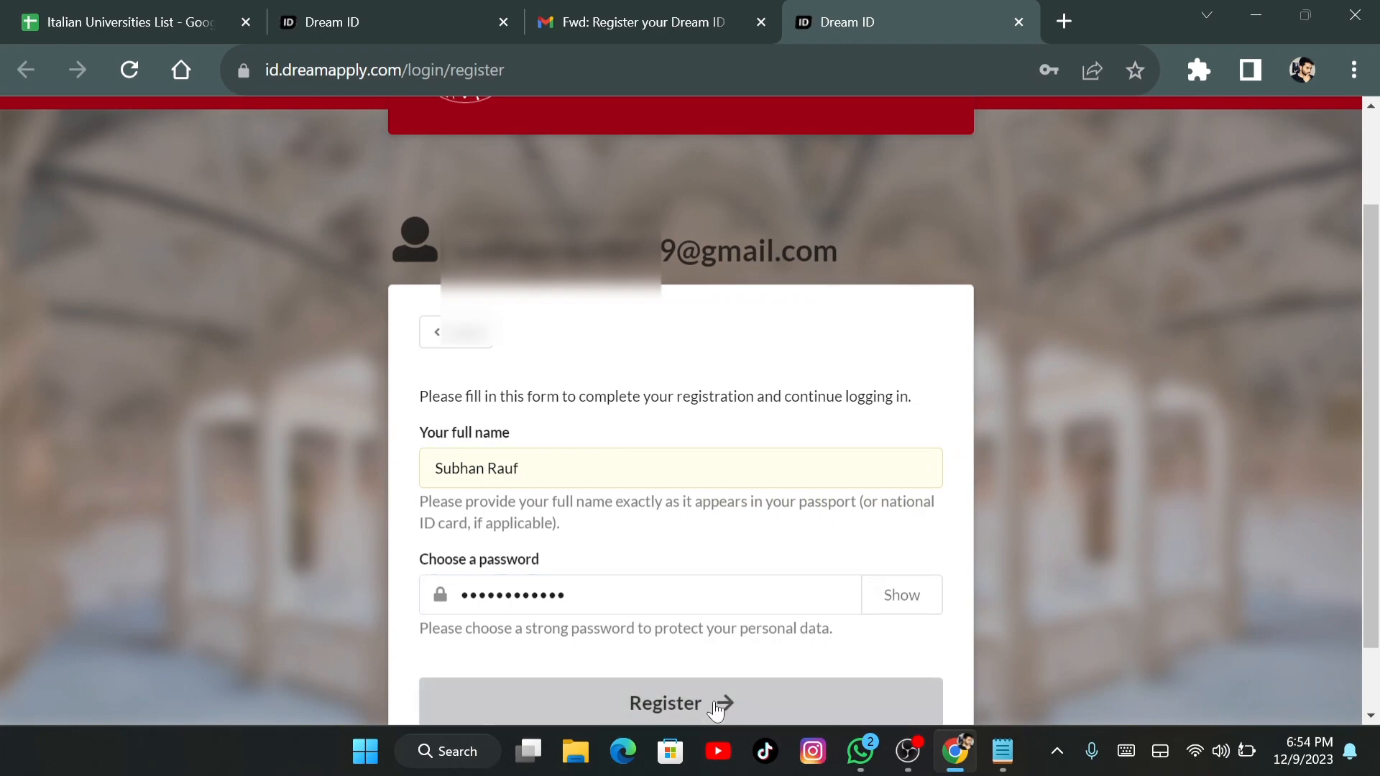
key("ctrl+a")
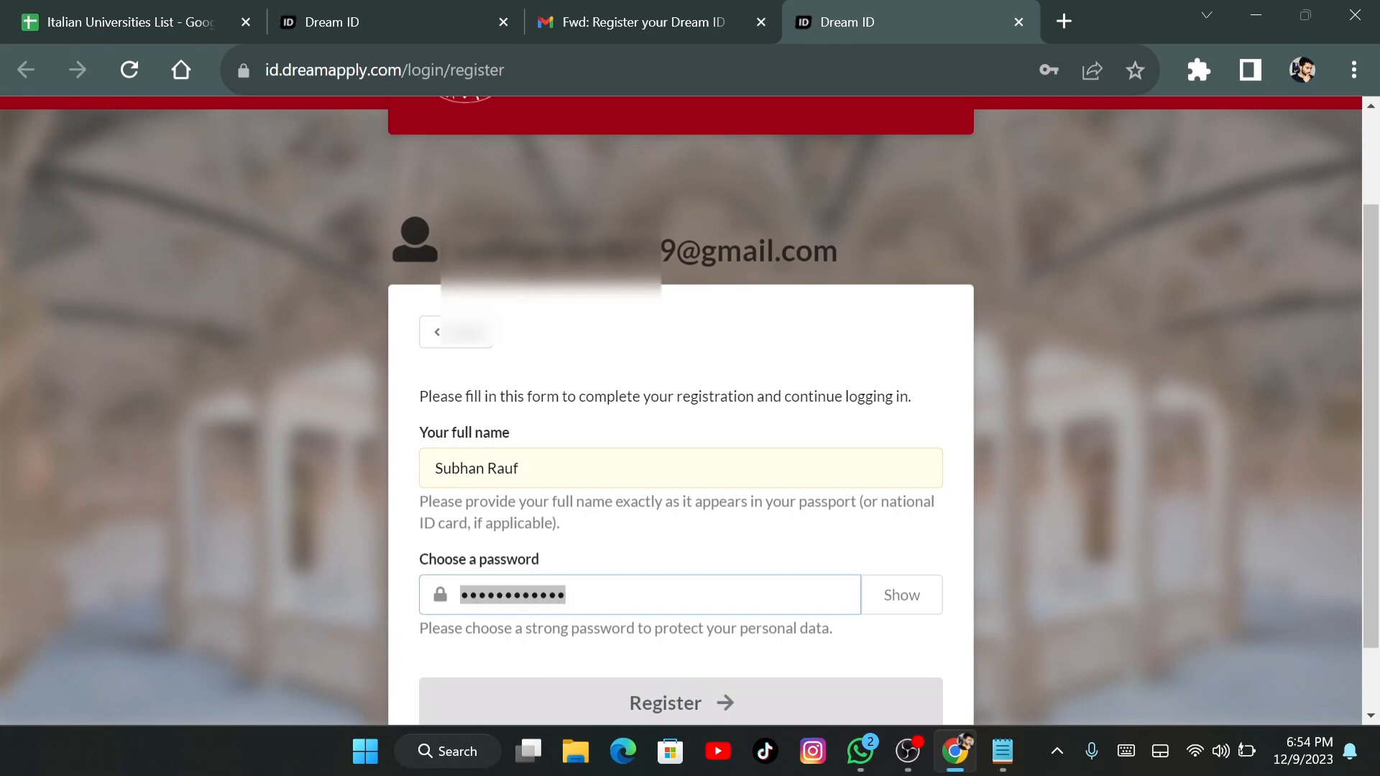
type("S")
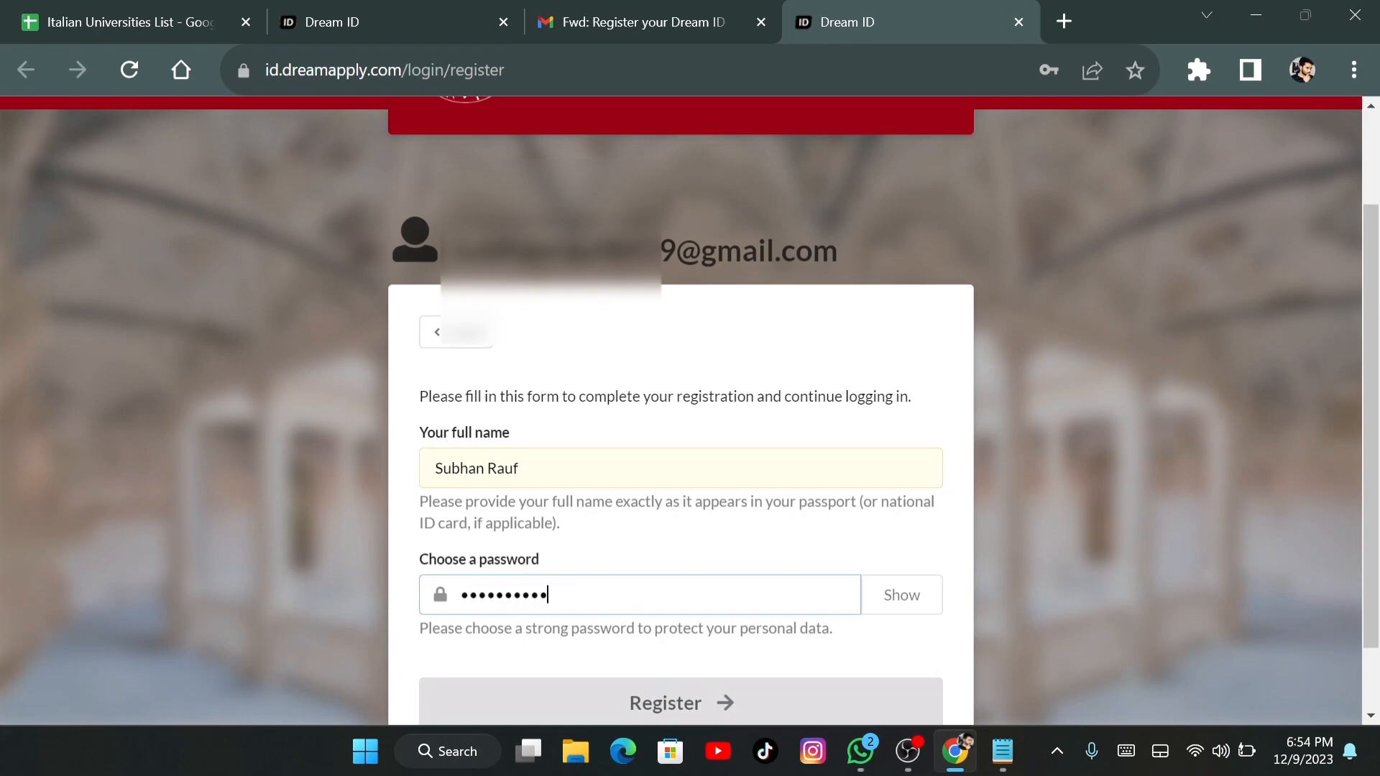
left_click(701, 708)
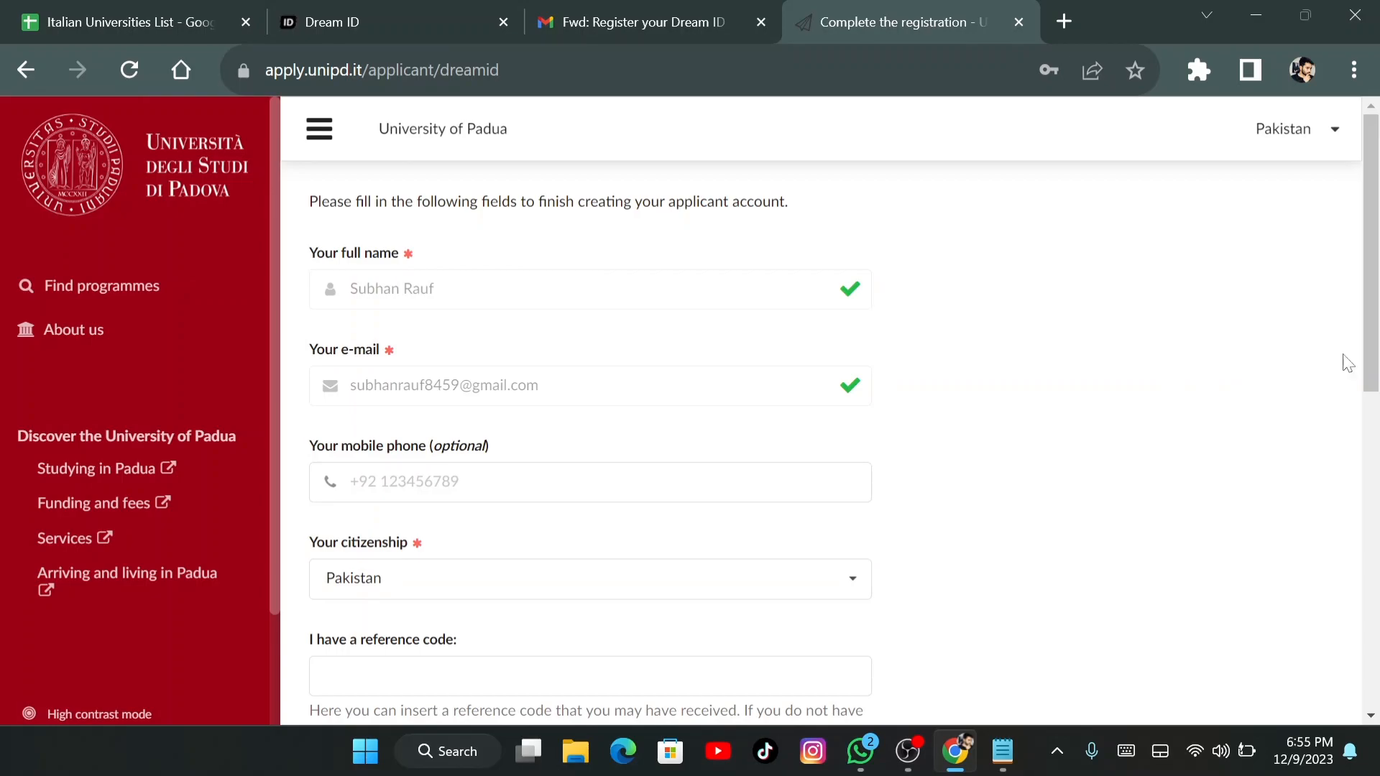
Tick the 'I authorize' and 'I agree to the terms' checkboxes and continue to the application
scroll(1377, 302, "down", 3)
left_click_drag(1378, 302, 1378, 463)
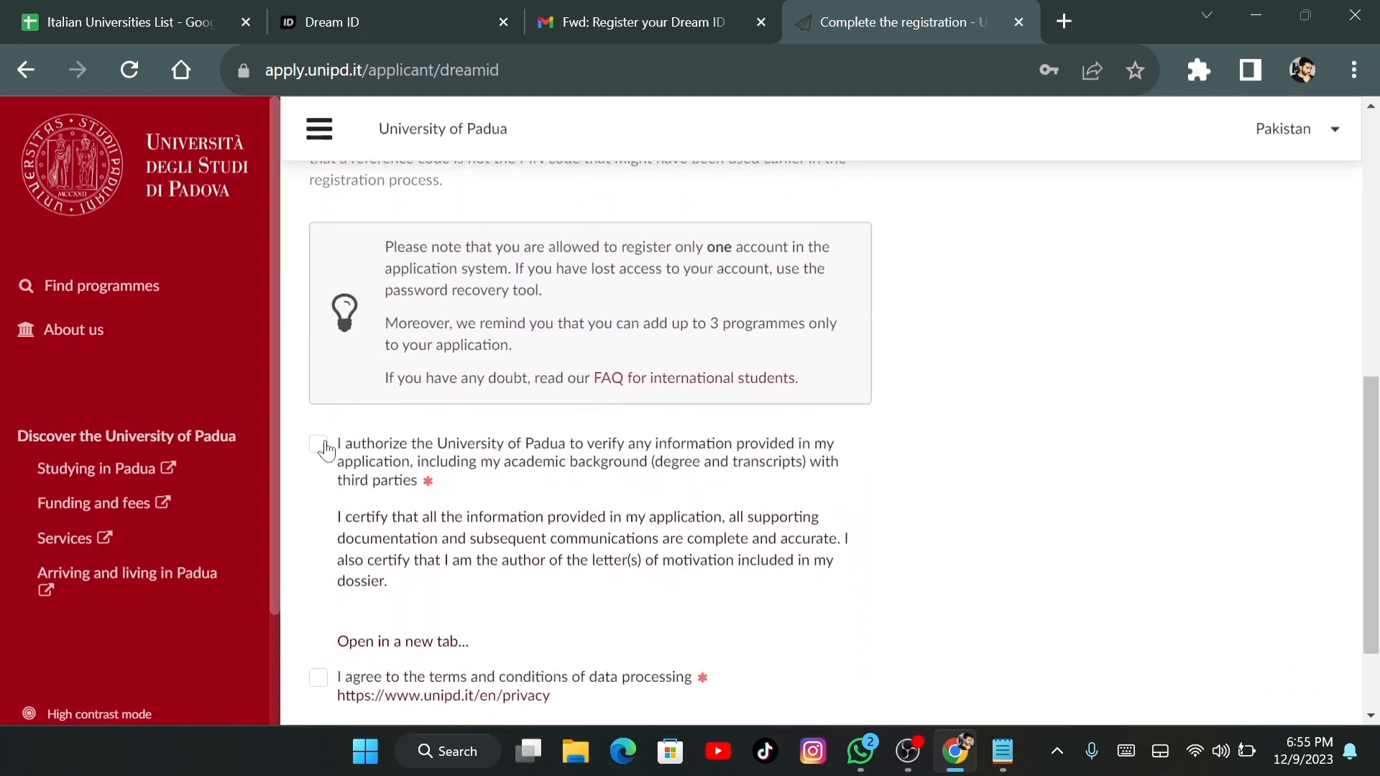
left_click(319, 446)
scroll(1241, 394, "down", 2)
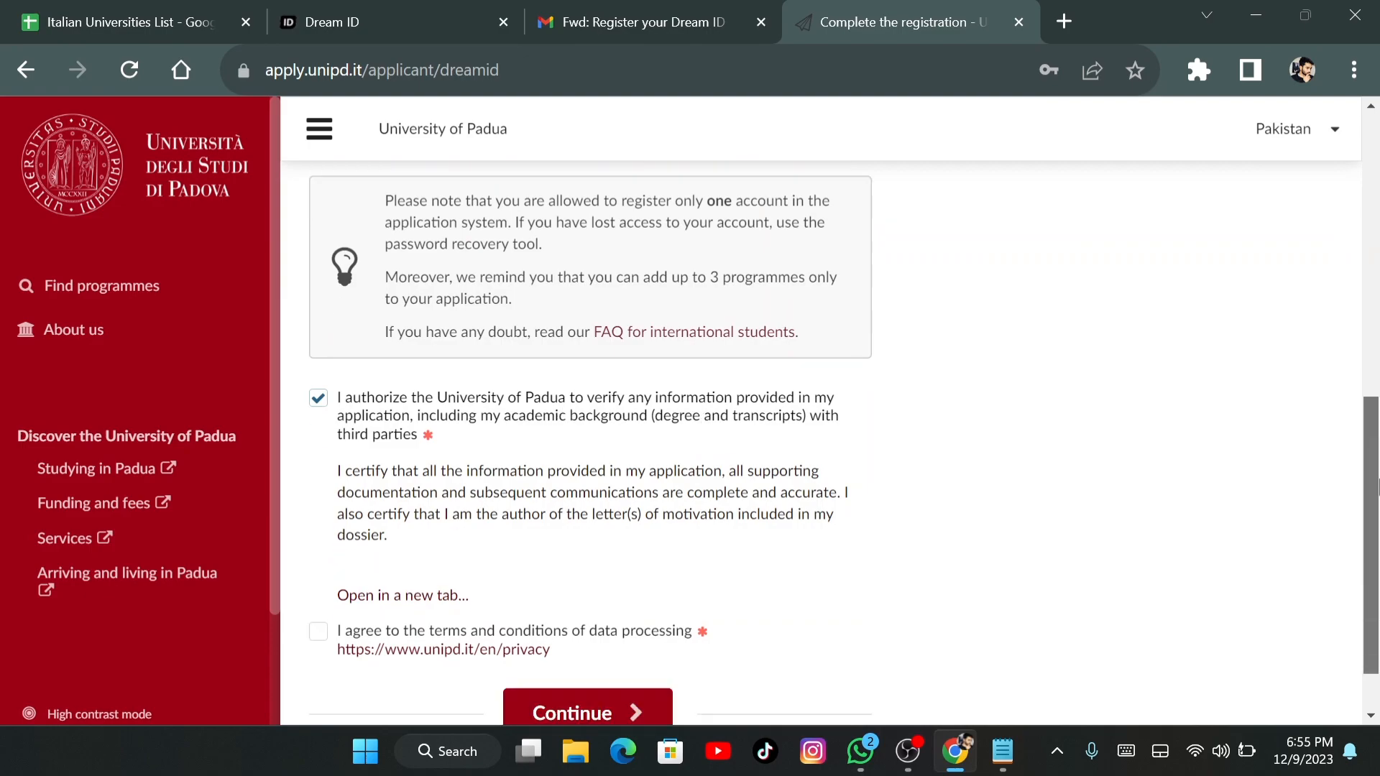
left_click(319, 565)
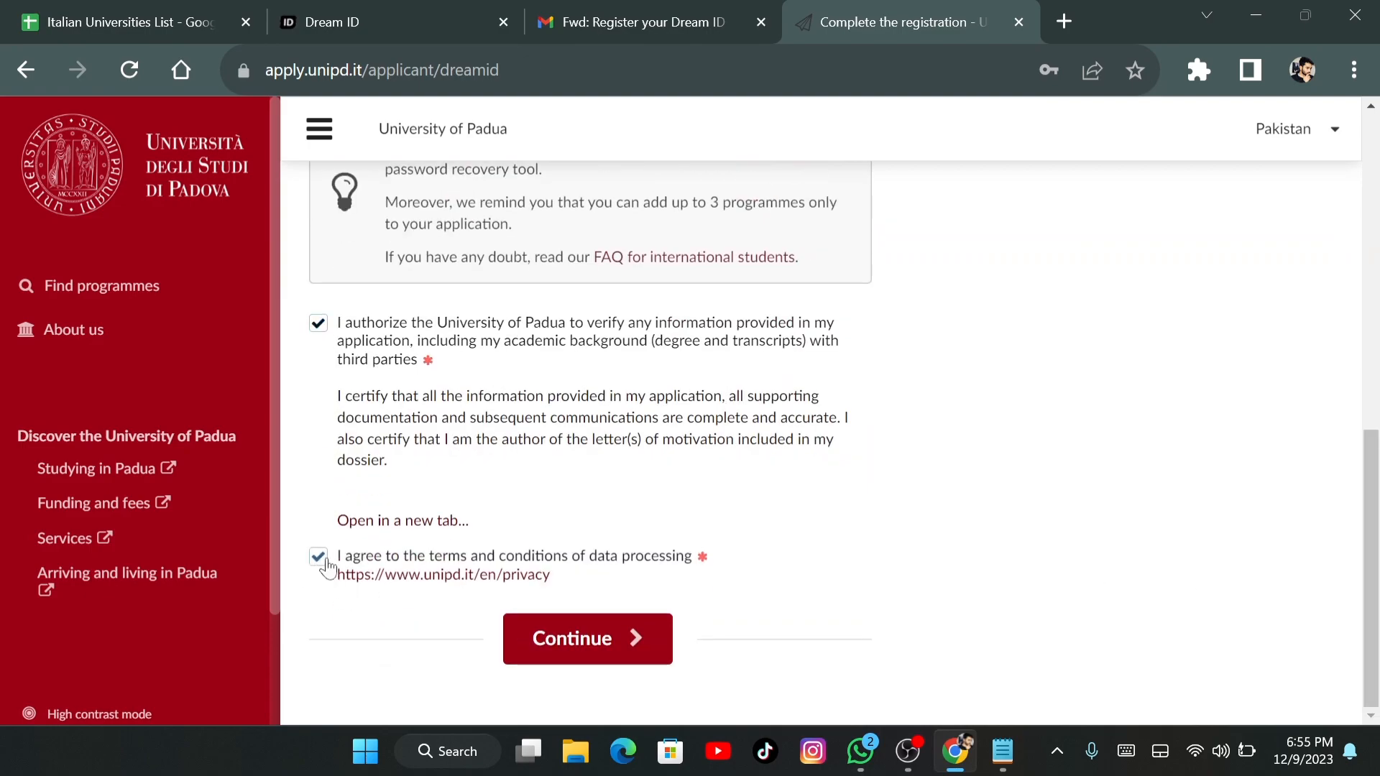
left_click(637, 631)
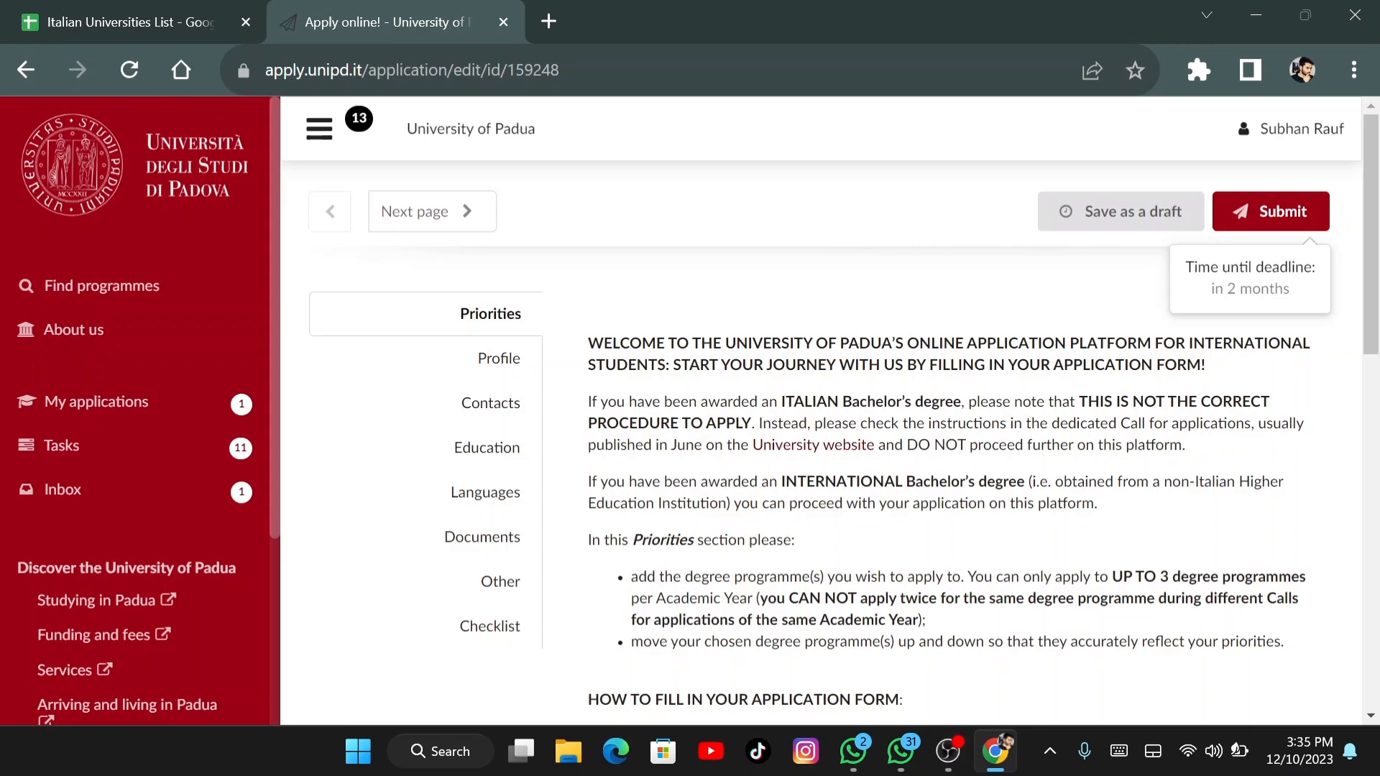
scroll(826, 442, "down", 9)
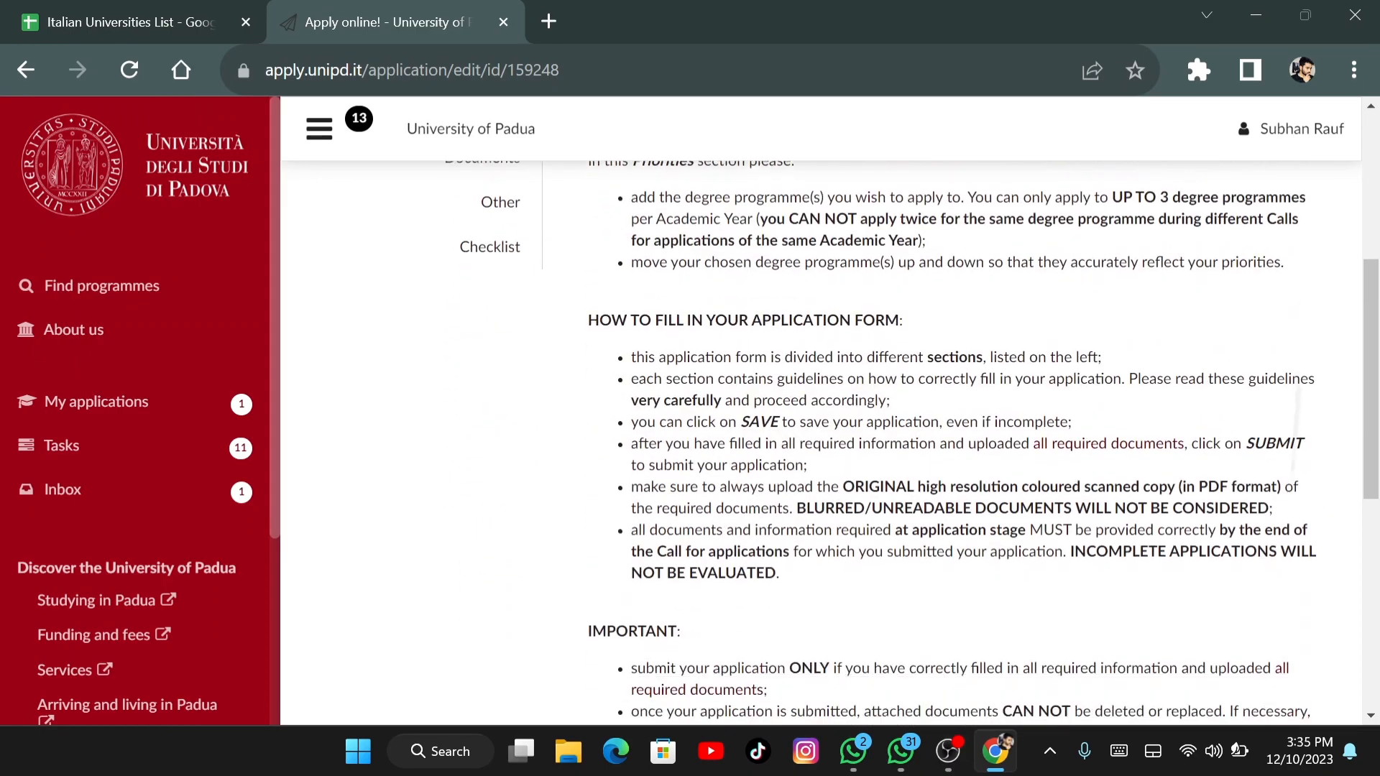
scroll(826, 442, "down", 5)
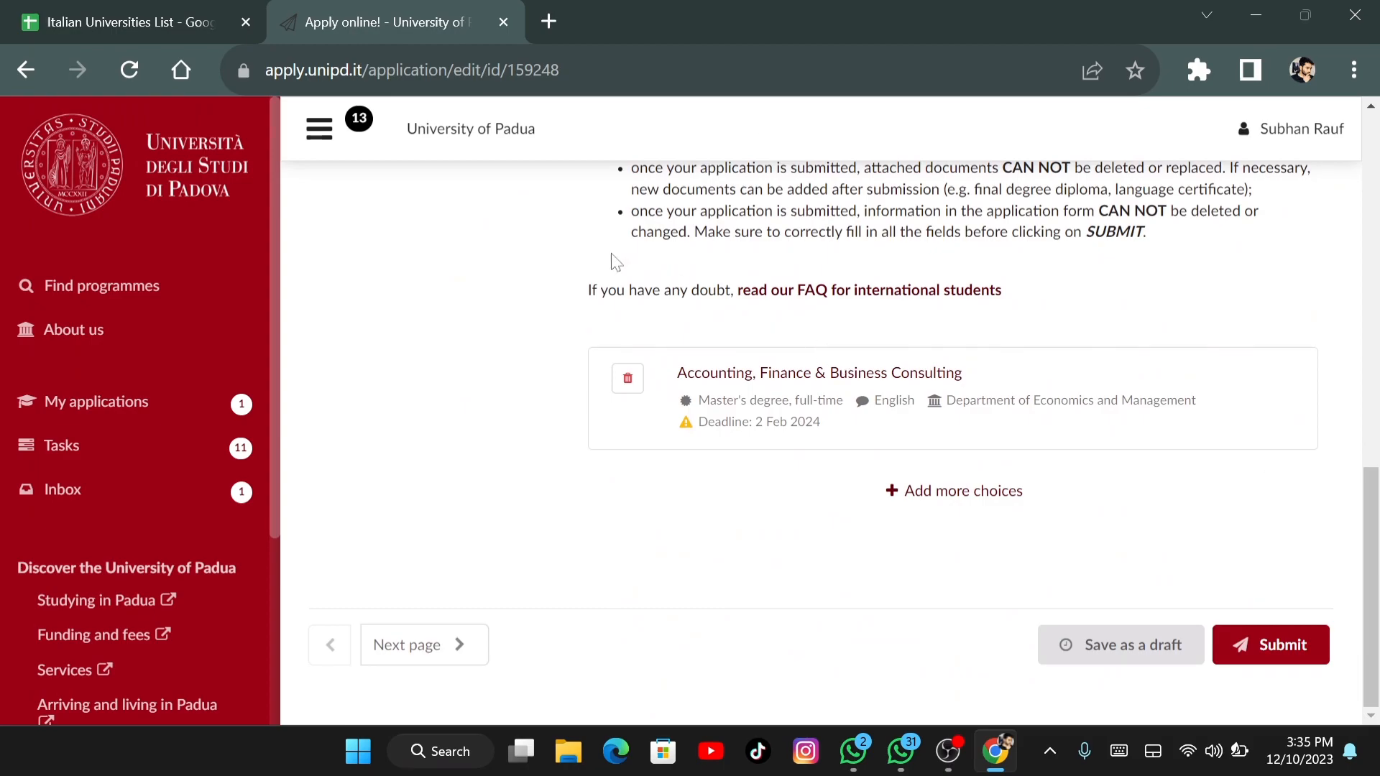
left_click(445, 650)
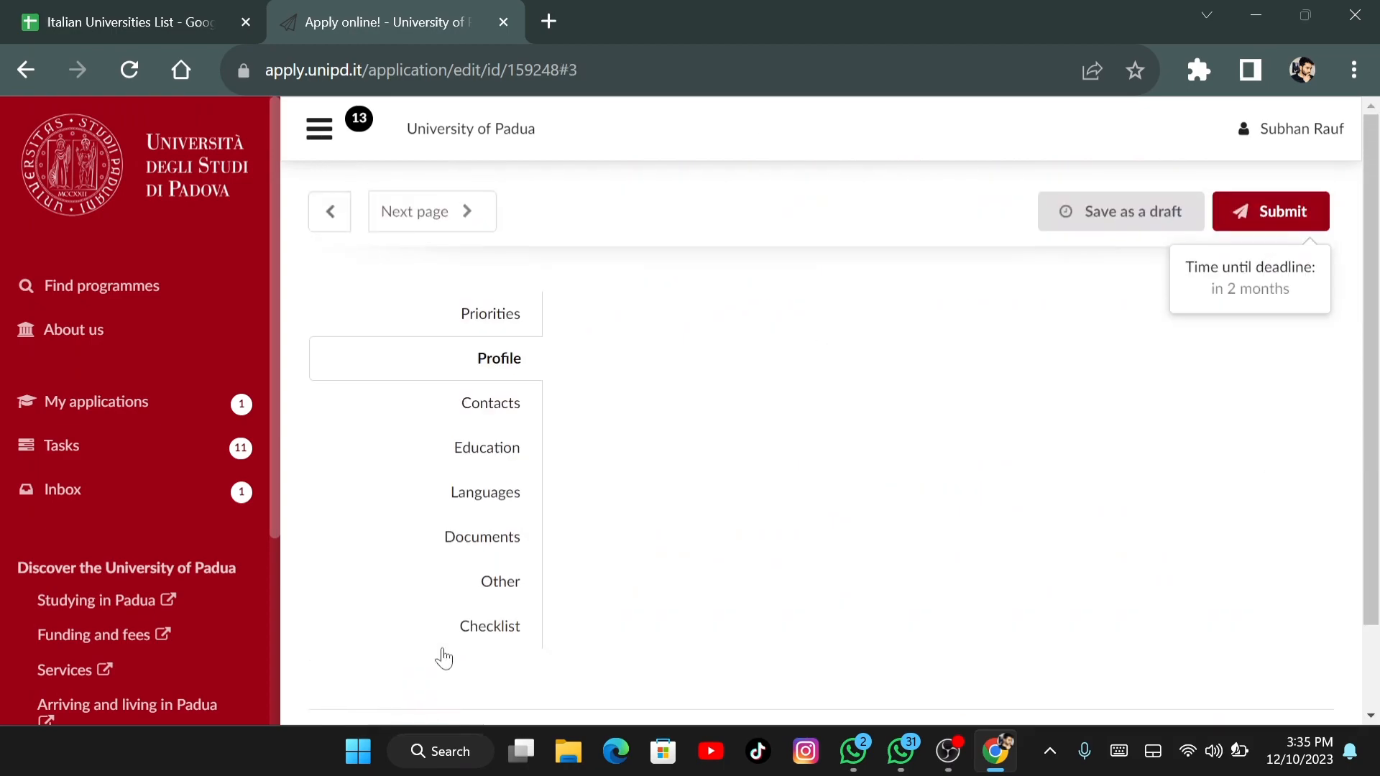
scroll(762, 460, "down", 5)
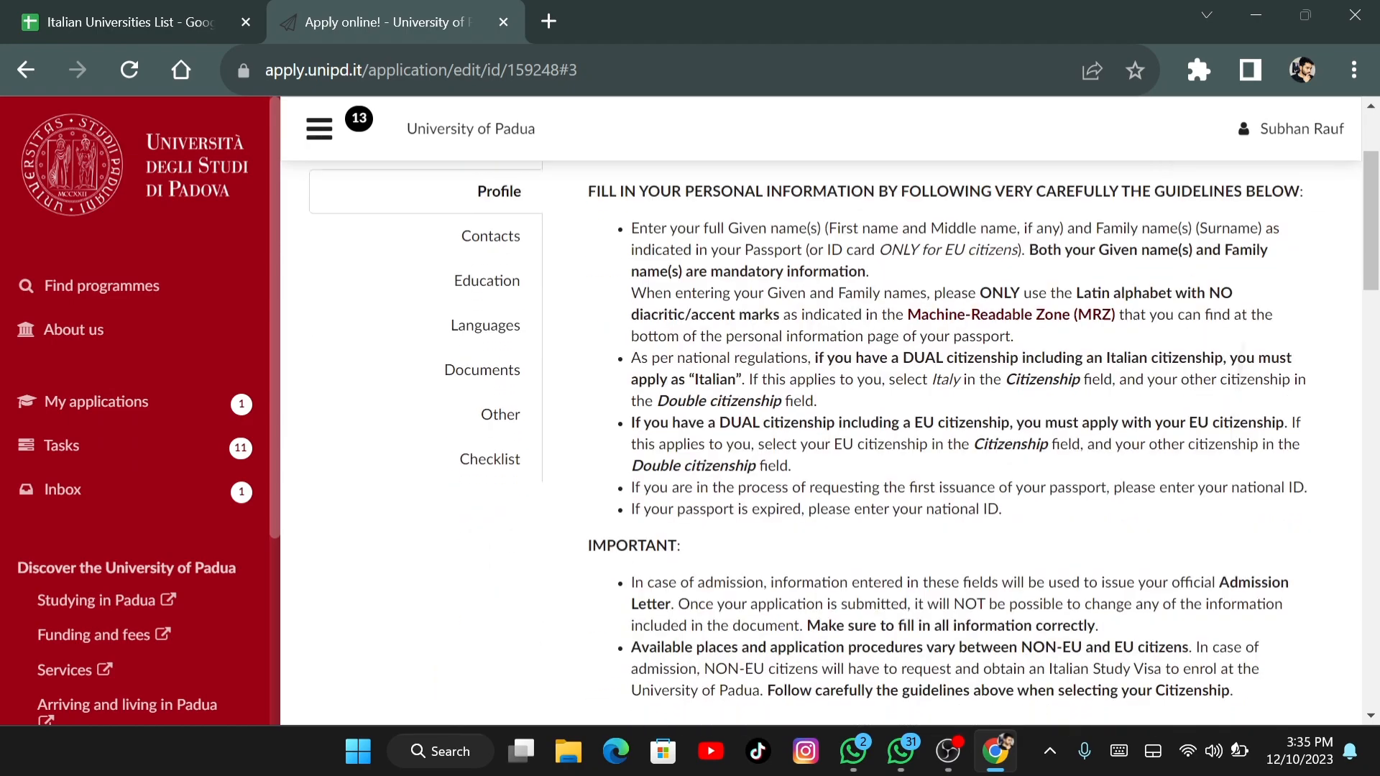
scroll(820, 432, "down", 2)
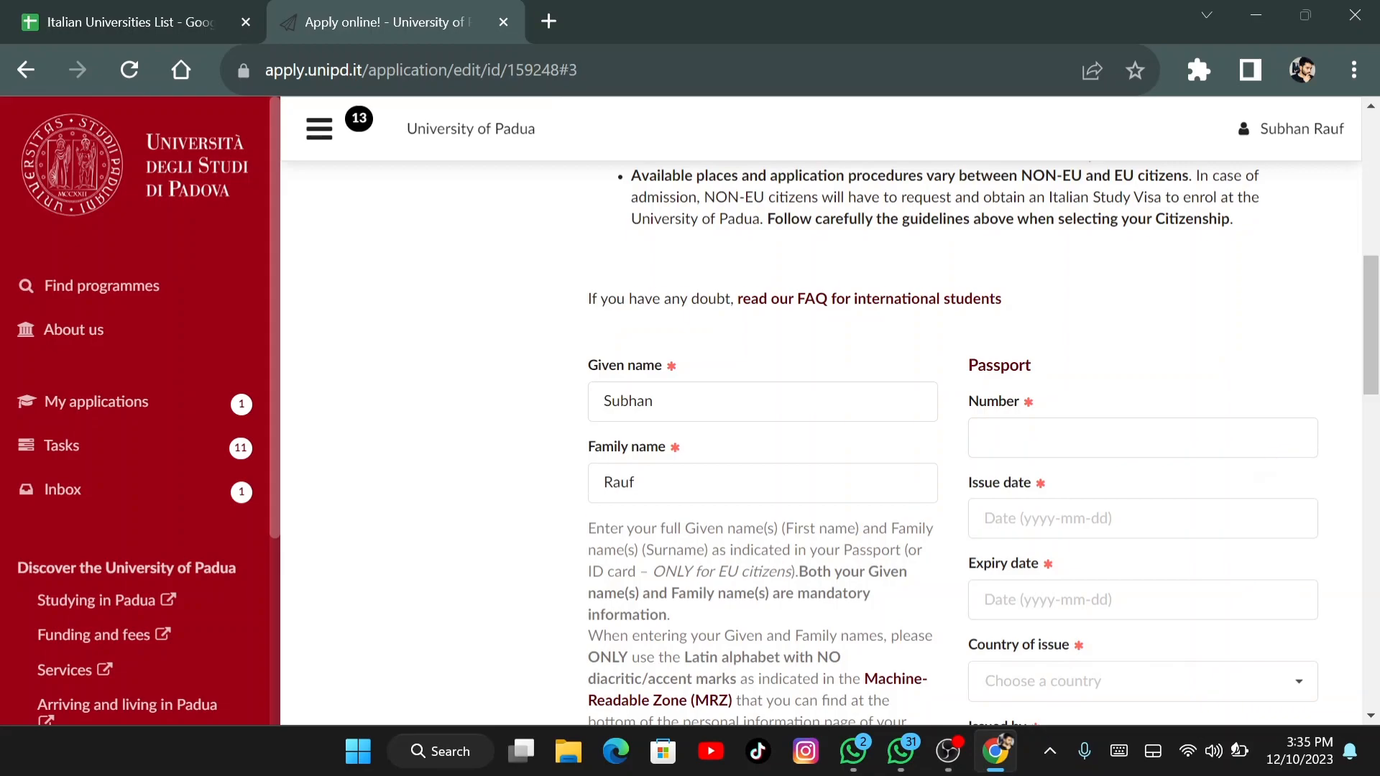
scroll(819, 446, "down", 2)
scroll(820, 445, "down", 4)
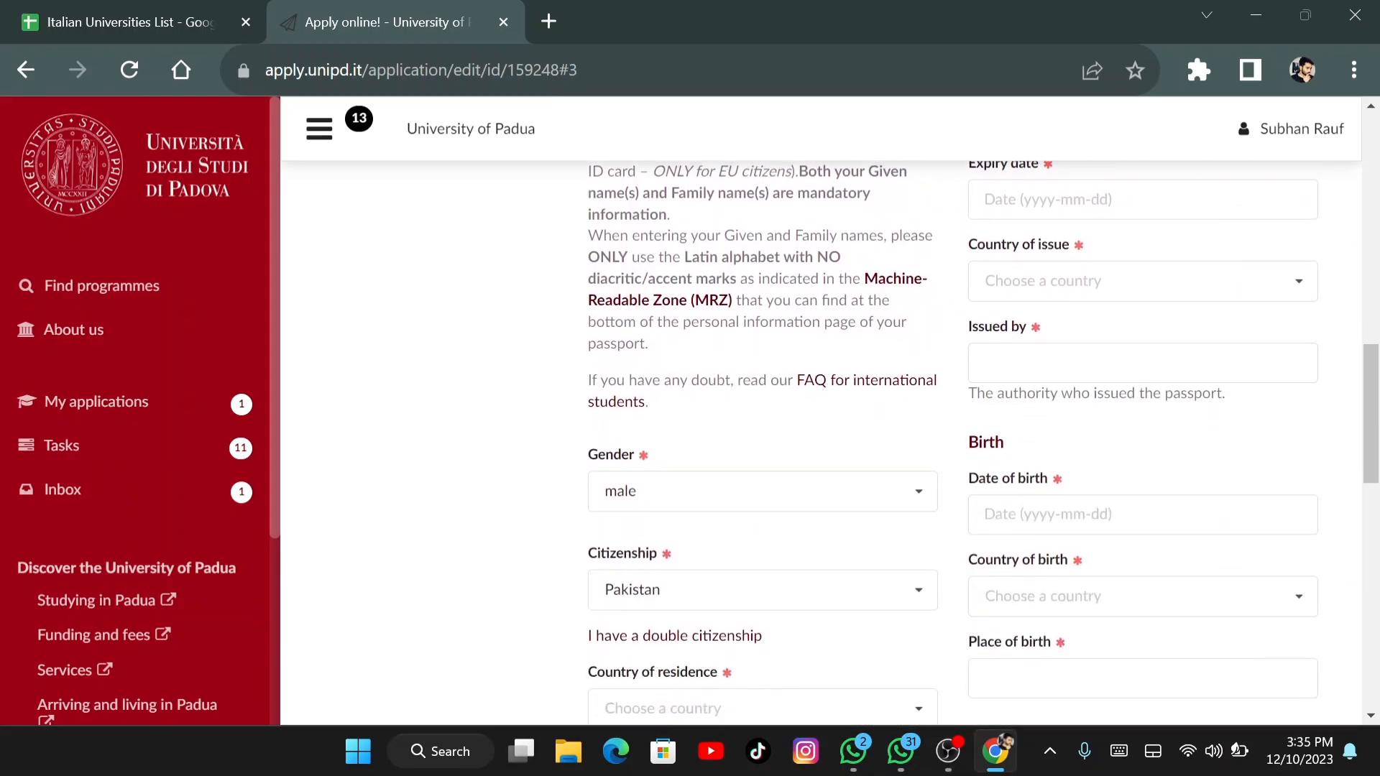
scroll(820, 445, "down", 2)
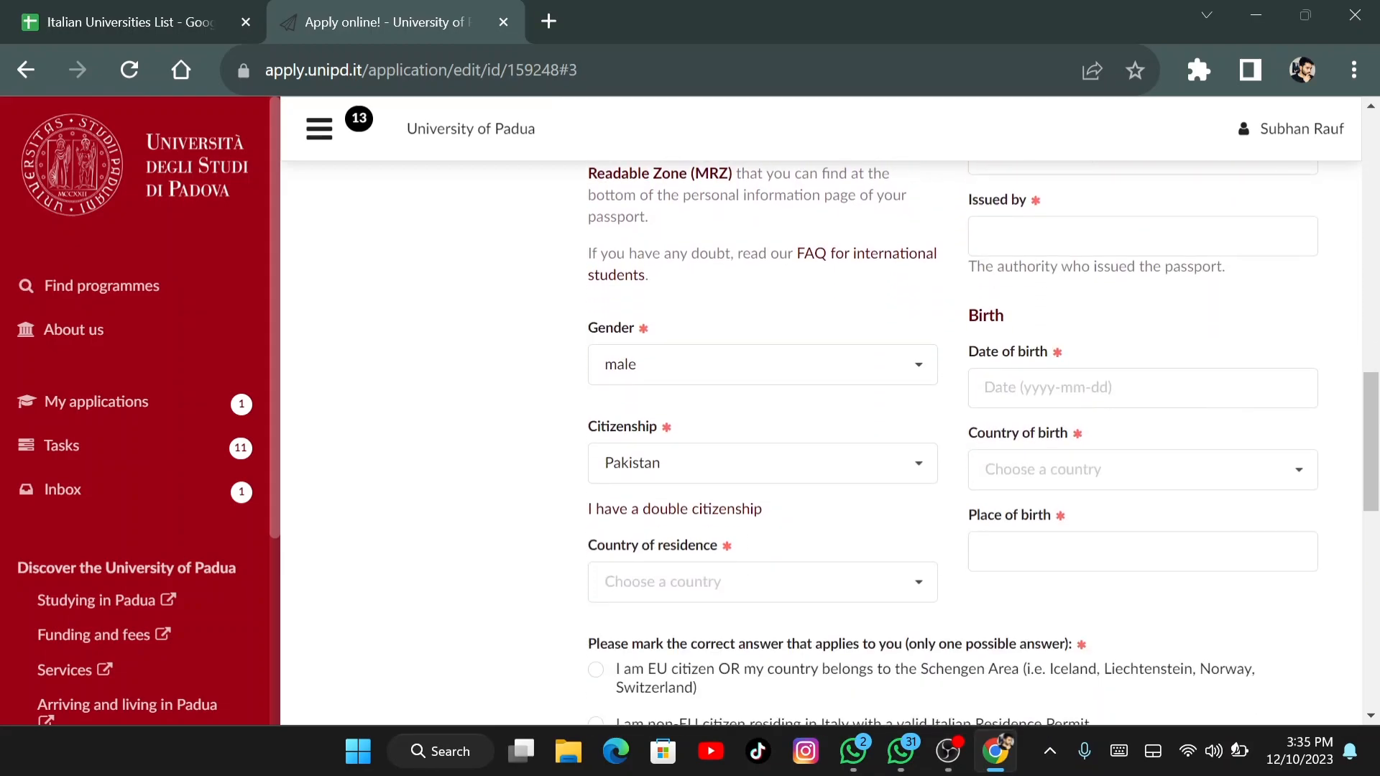
scroll(819, 446, "down", 6)
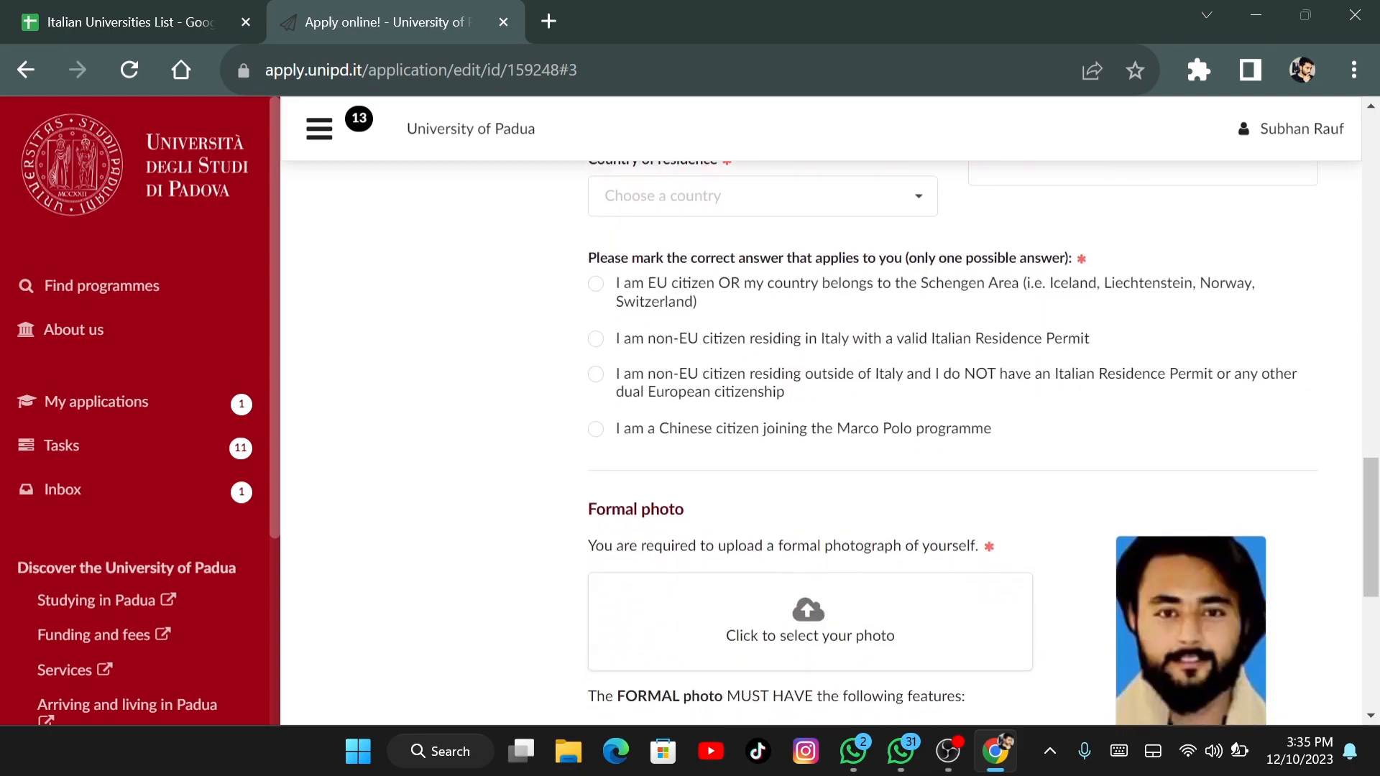
scroll(820, 446, "down", 2)
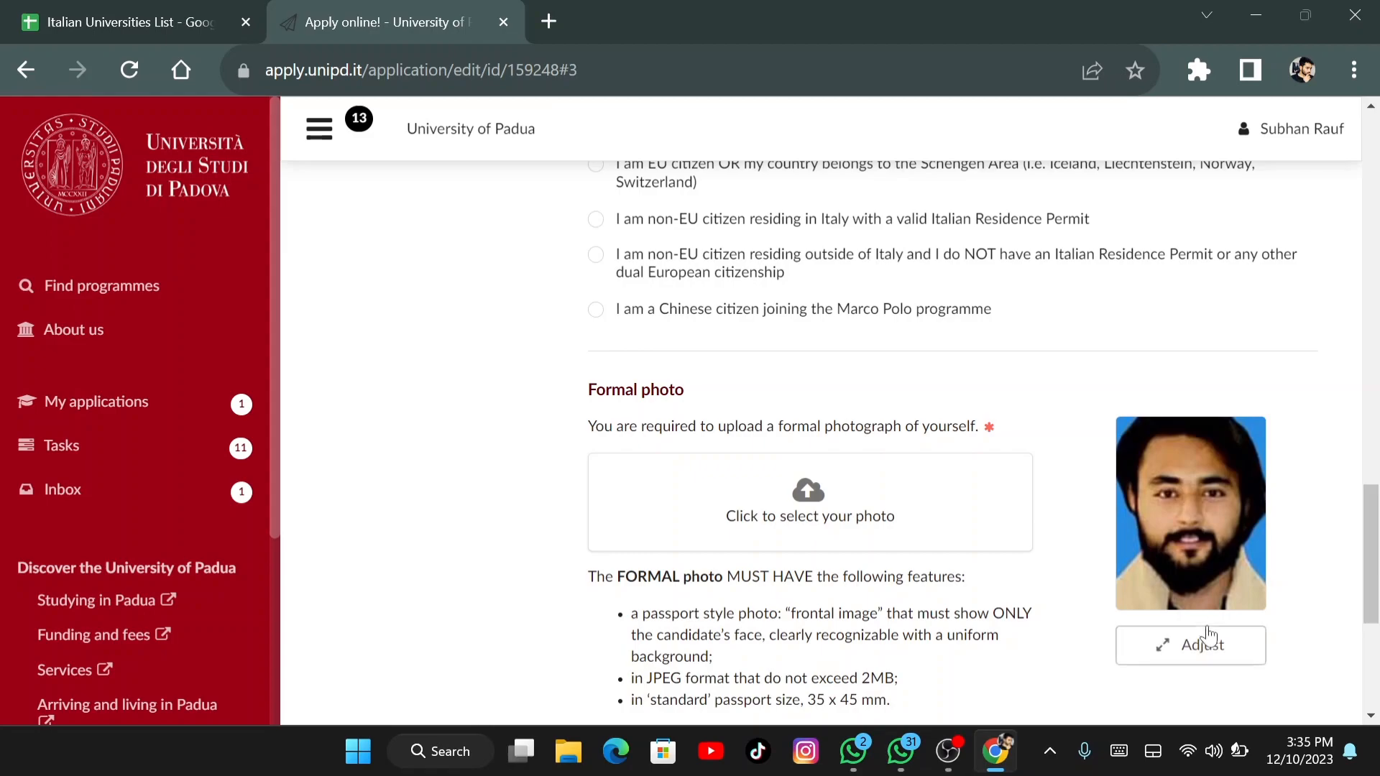
scroll(1106, 338, "down", 1)
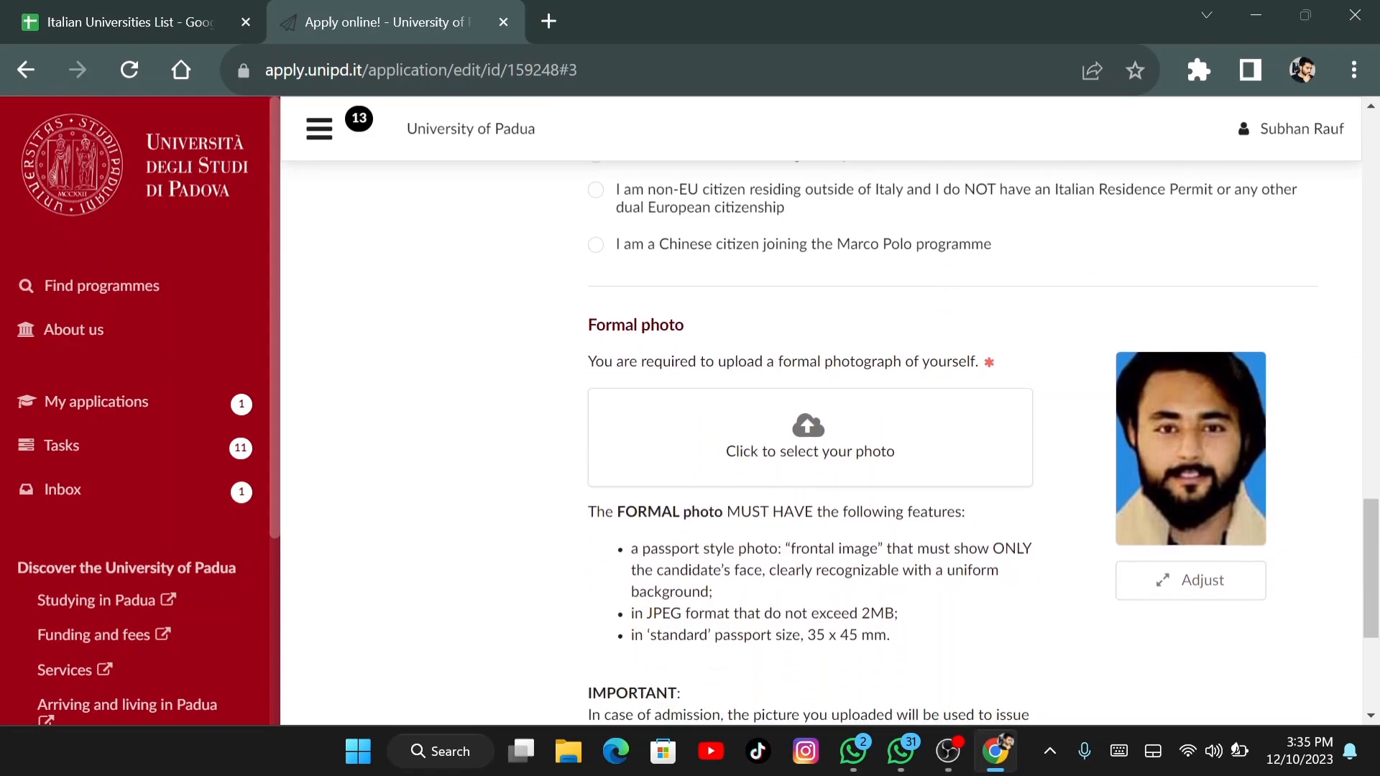
left_click(802, 429)
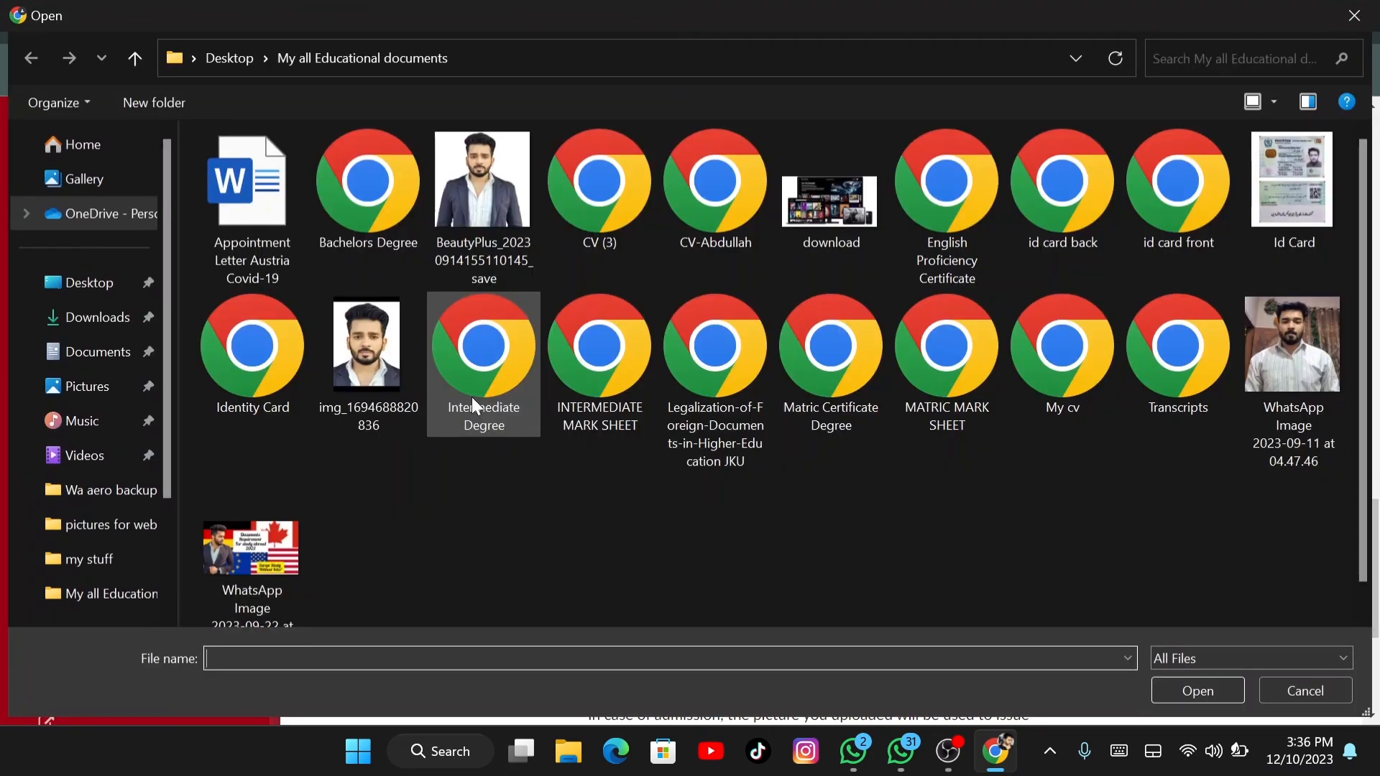
left_click(482, 187)
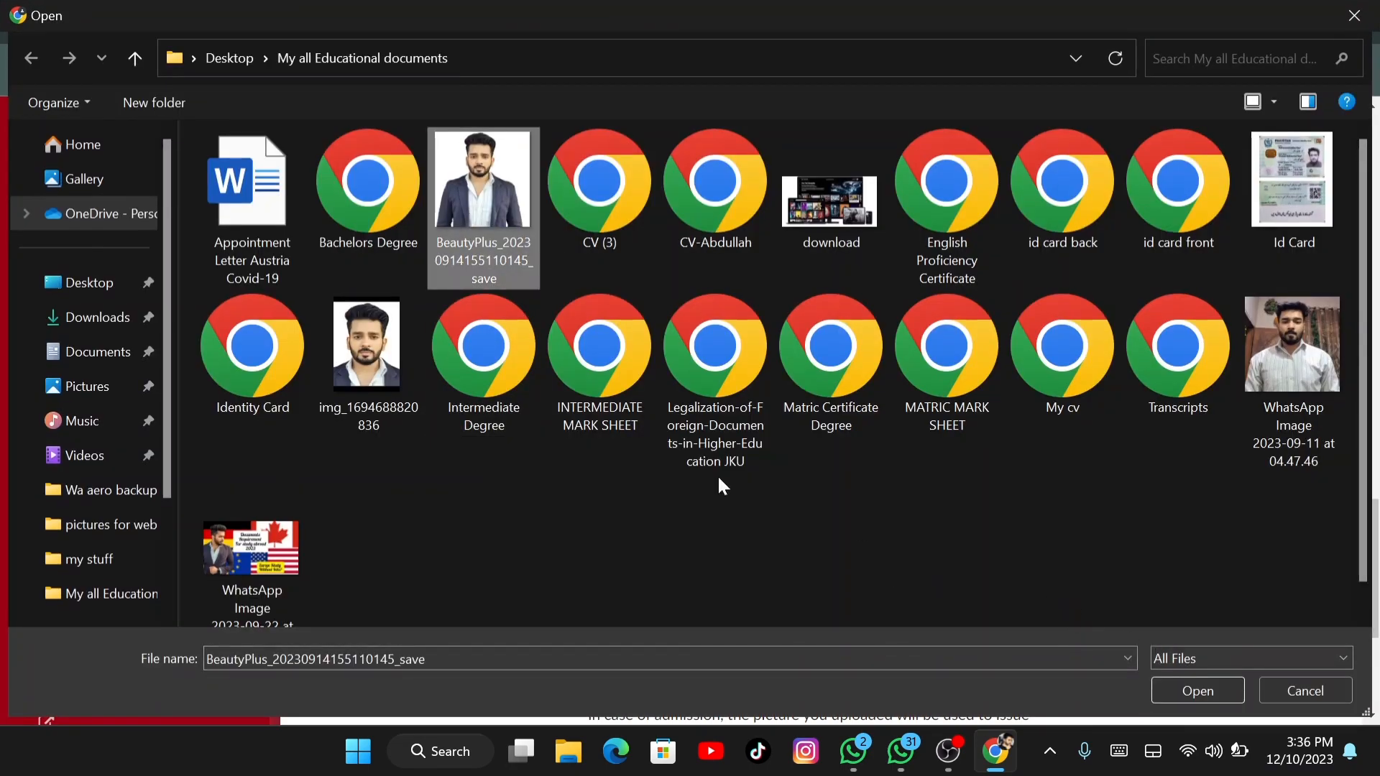
left_click(1195, 697)
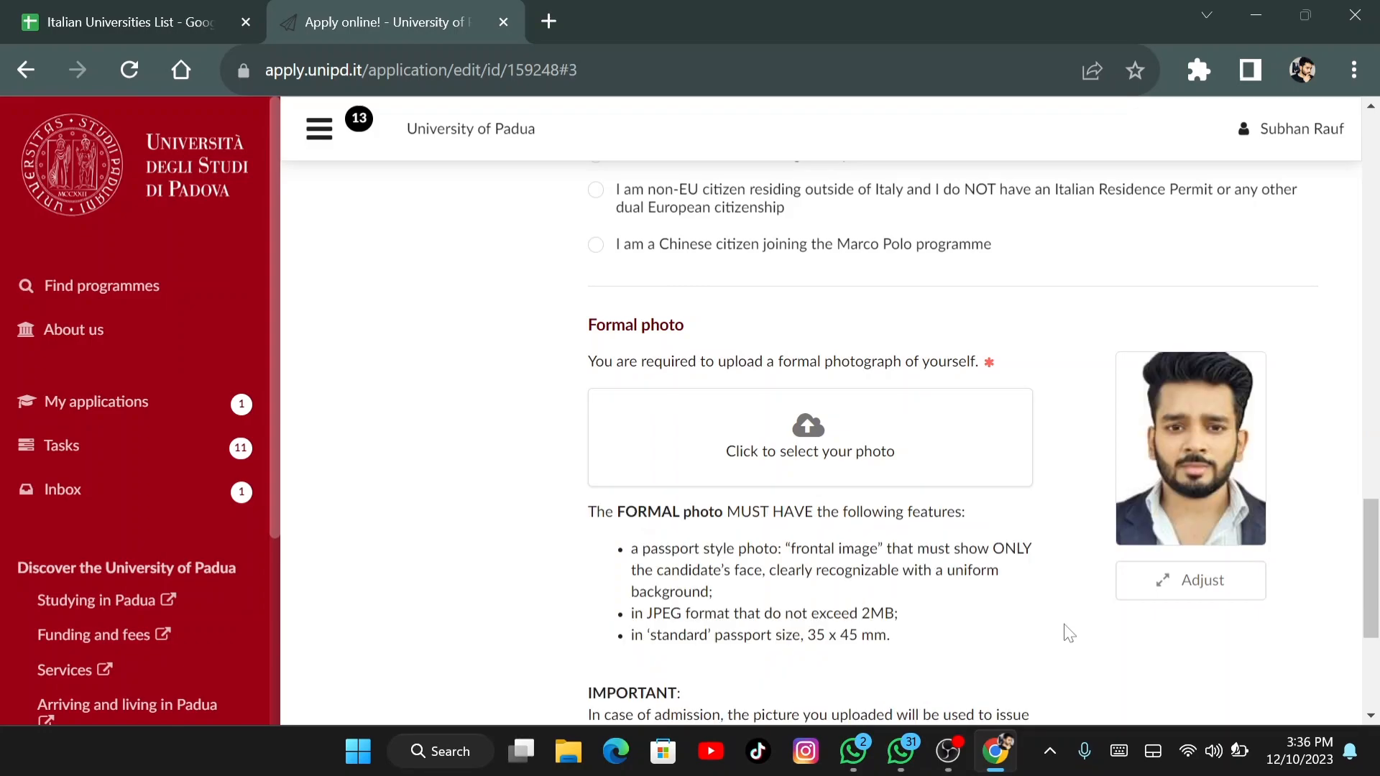
Scroll to the residence-status question showing non-EU citizen residing outside Italy
scroll(1069, 632, "up", 3)
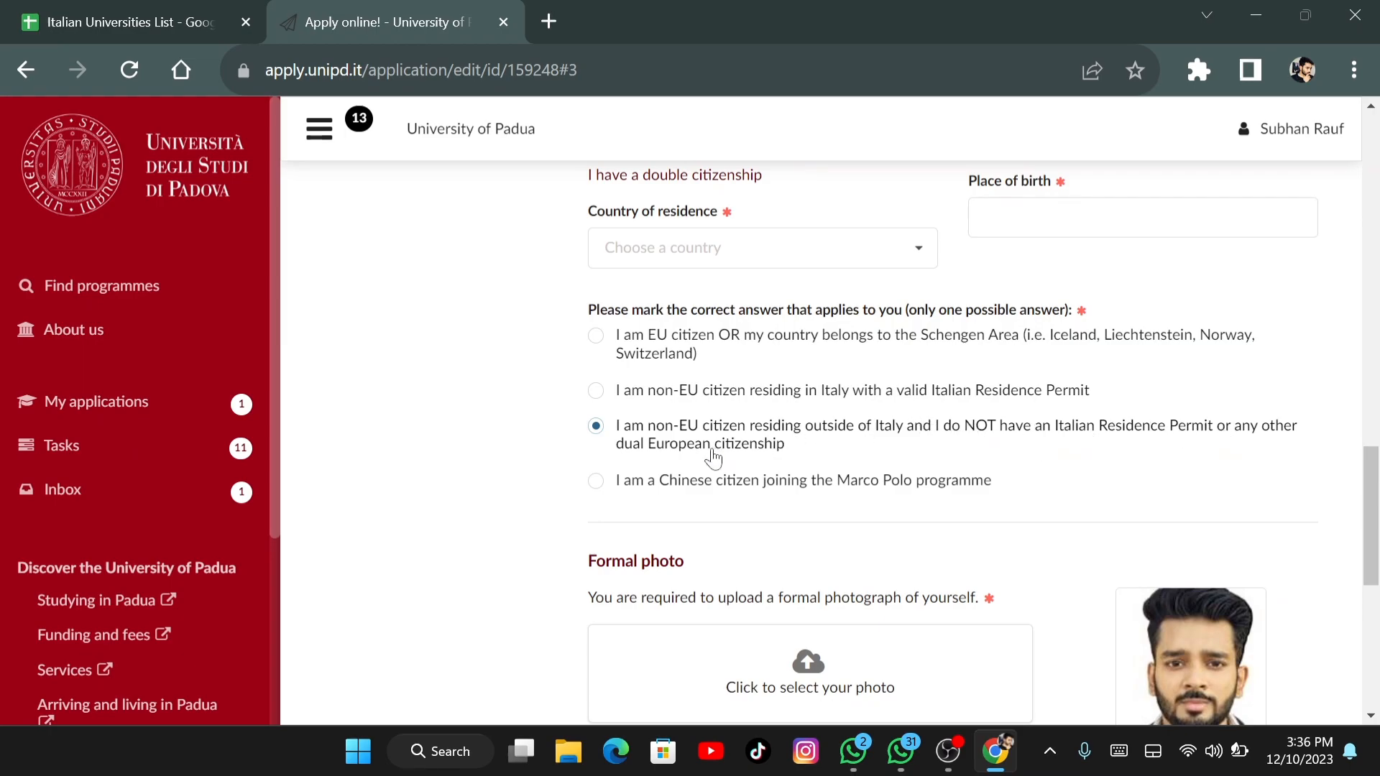
scroll(860, 466, "up", 6)
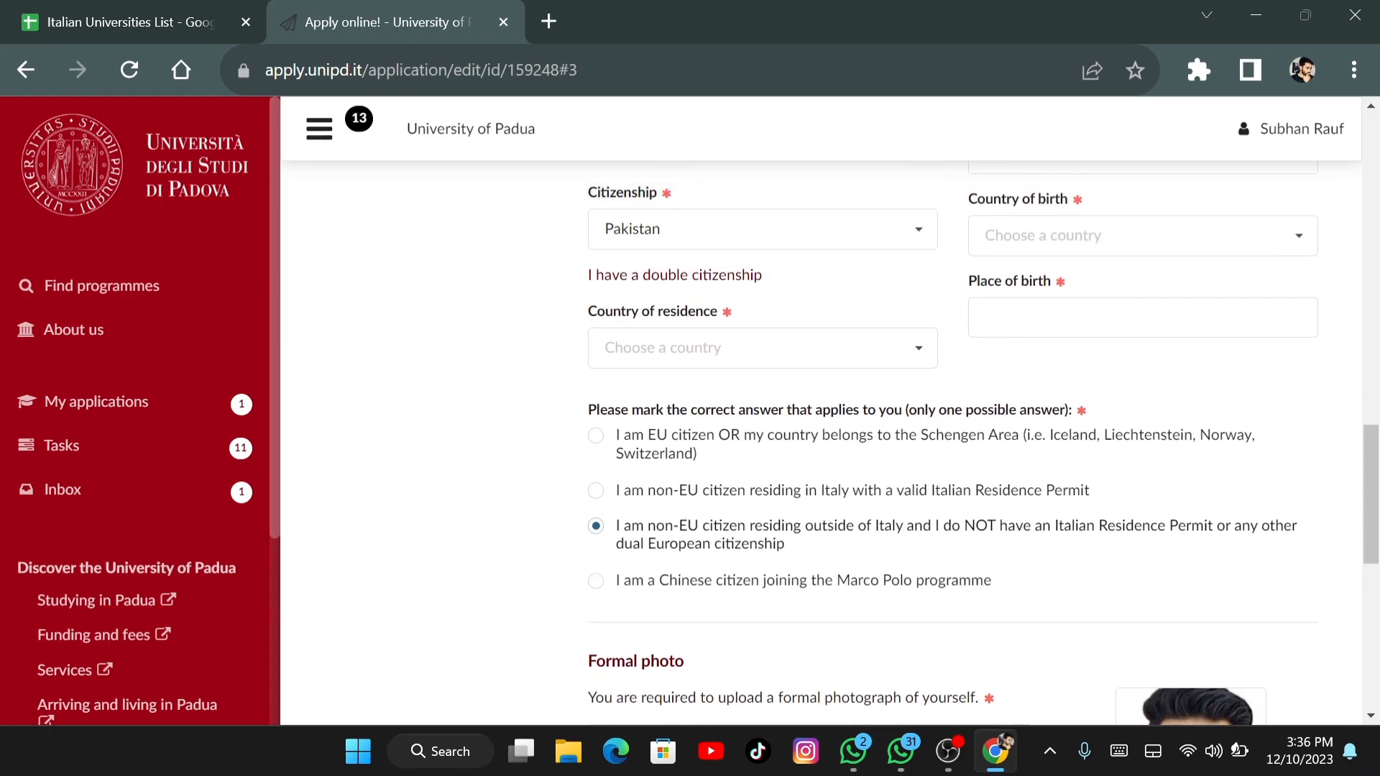
scroll(860, 466, "up", 4)
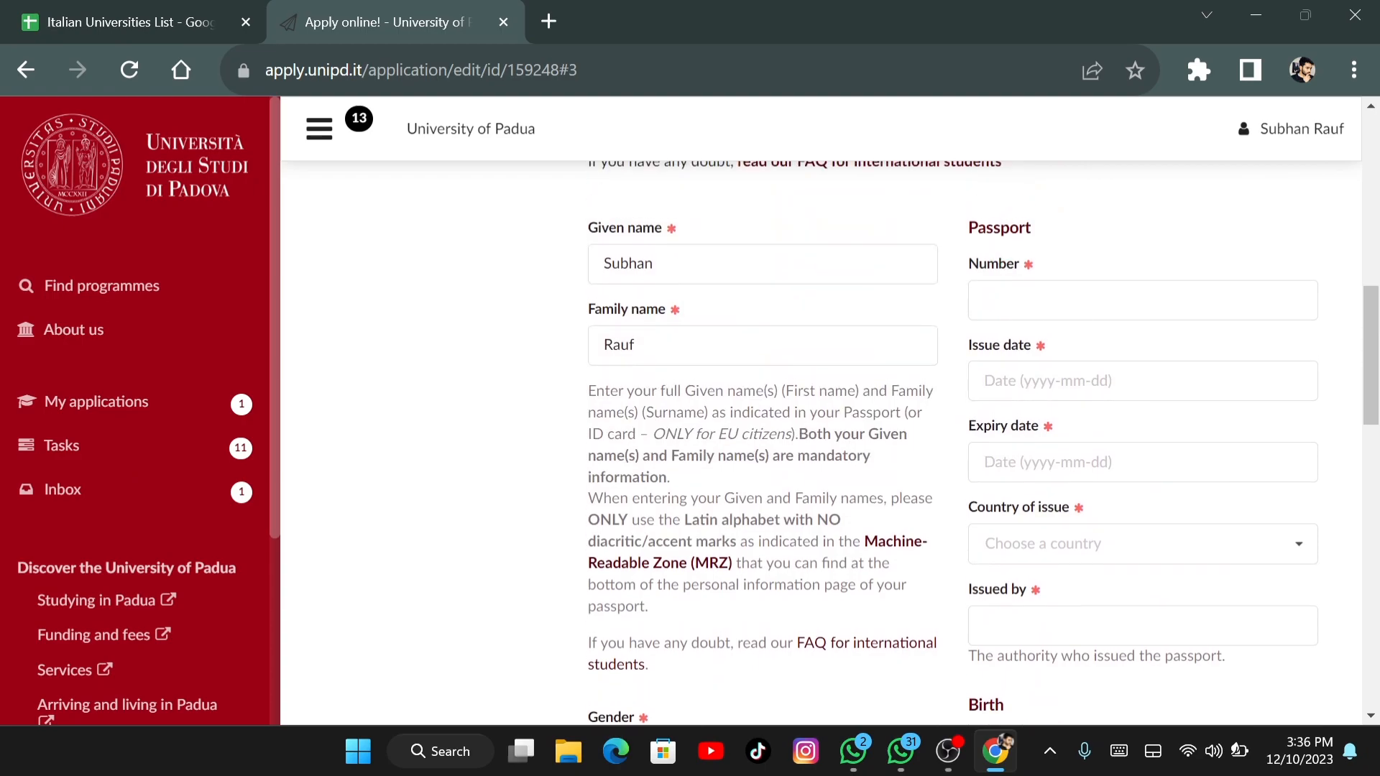
scroll(860, 466, "down", 6)
Save the profile, review the Contacts section with its verified e-mail, and advance to Education
scroll(860, 466, "down", 10)
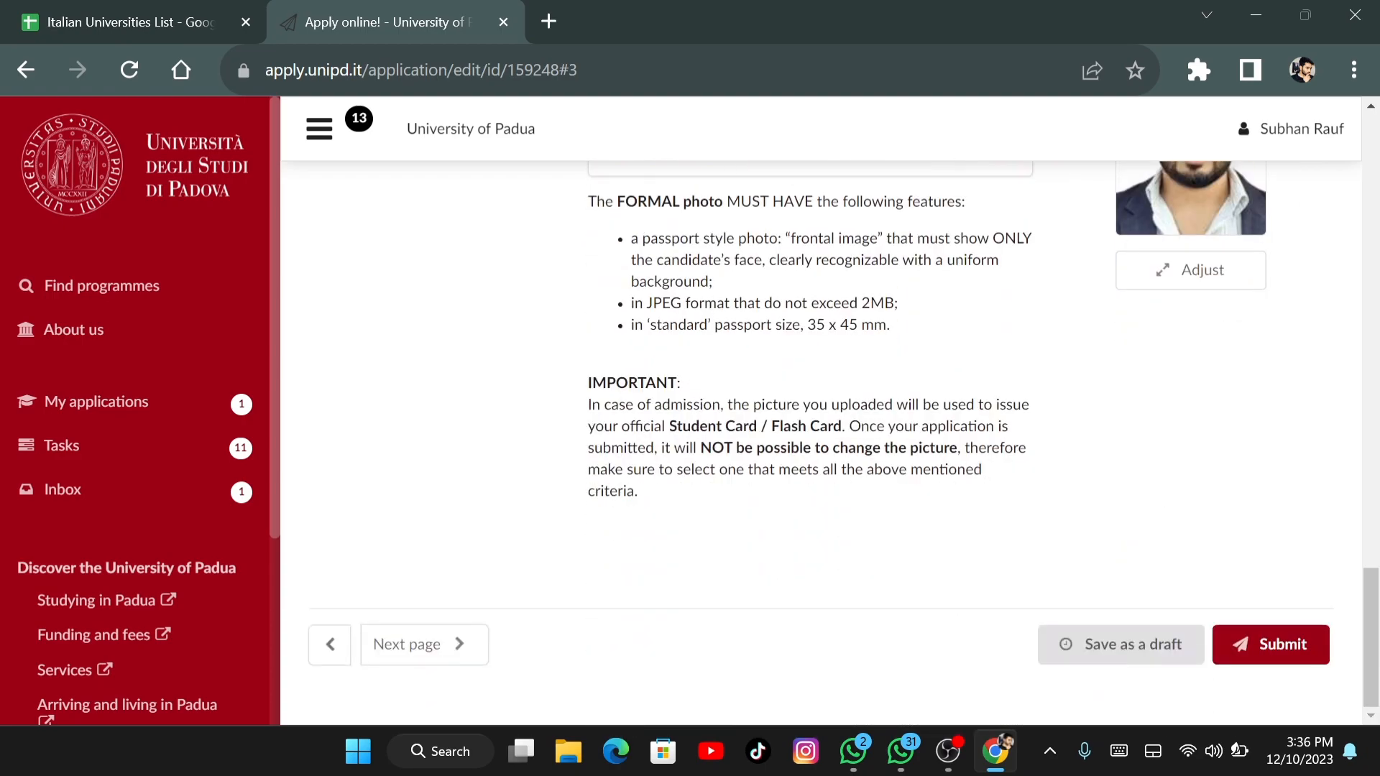
left_click(424, 645)
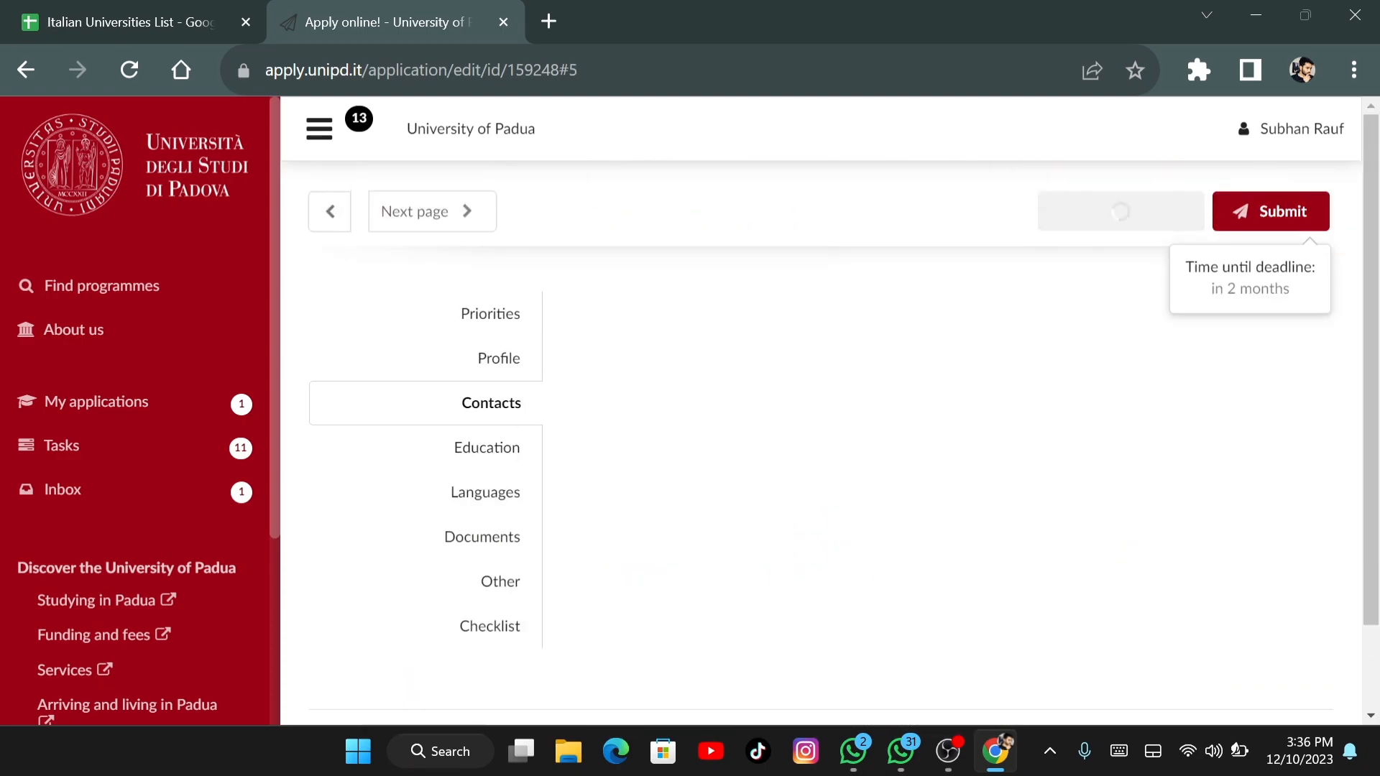
scroll(843, 439, "down", 8)
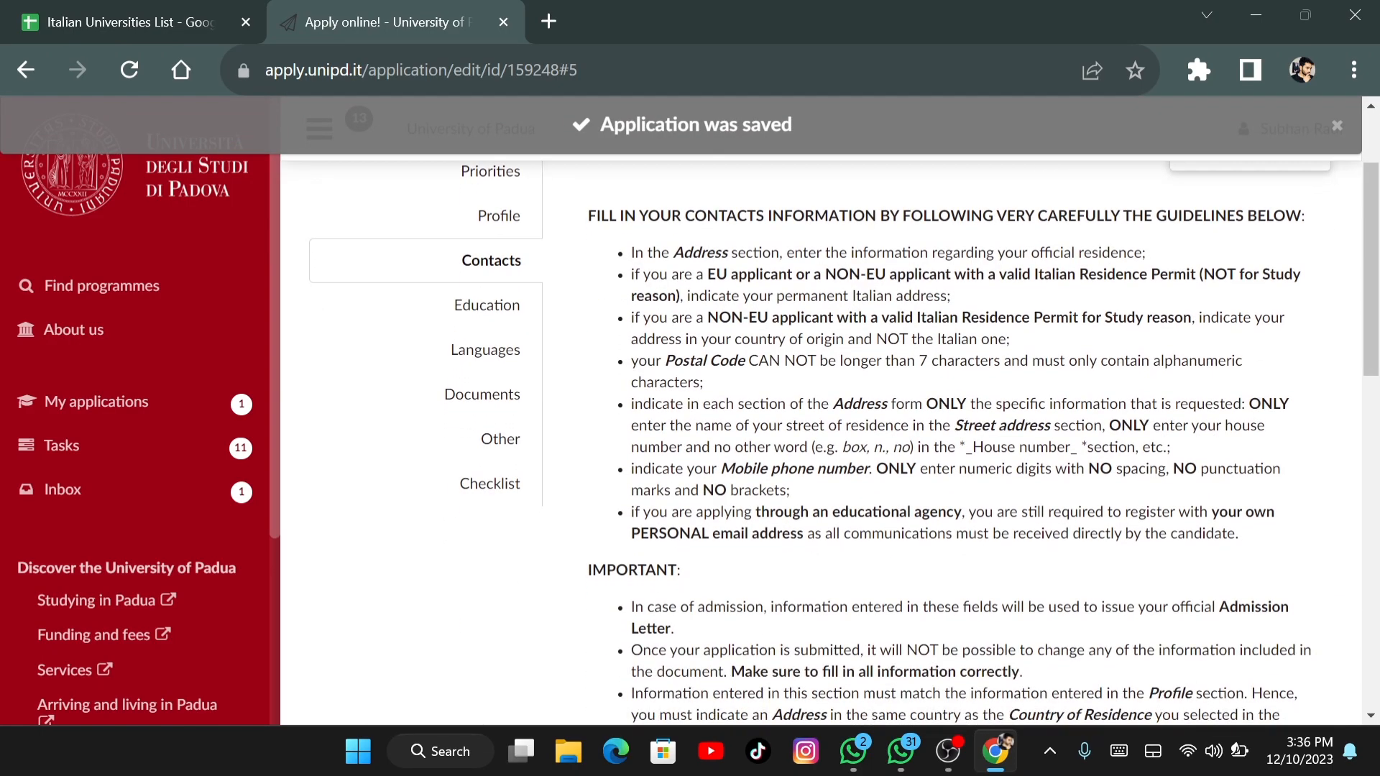
scroll(1250, 478, "down", 3)
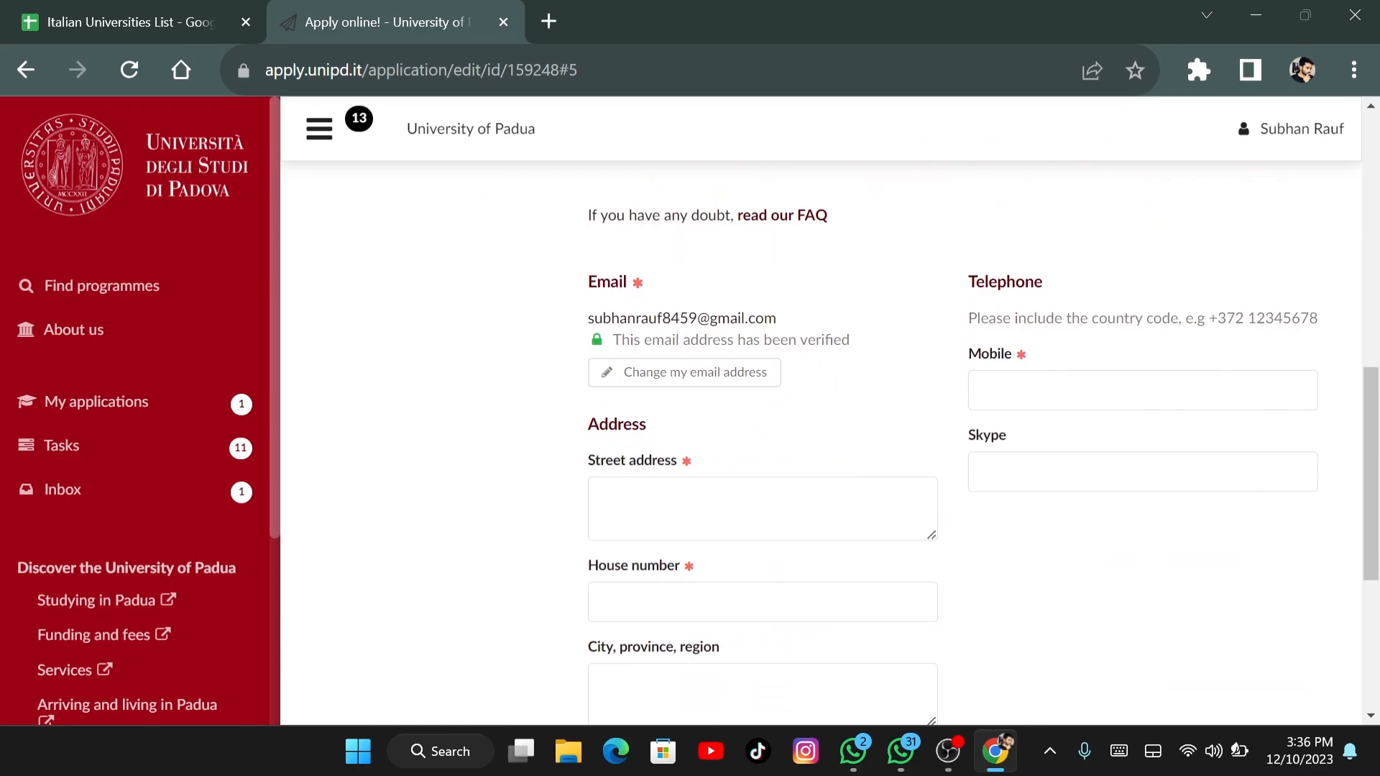
scroll(983, 455, "down", 1)
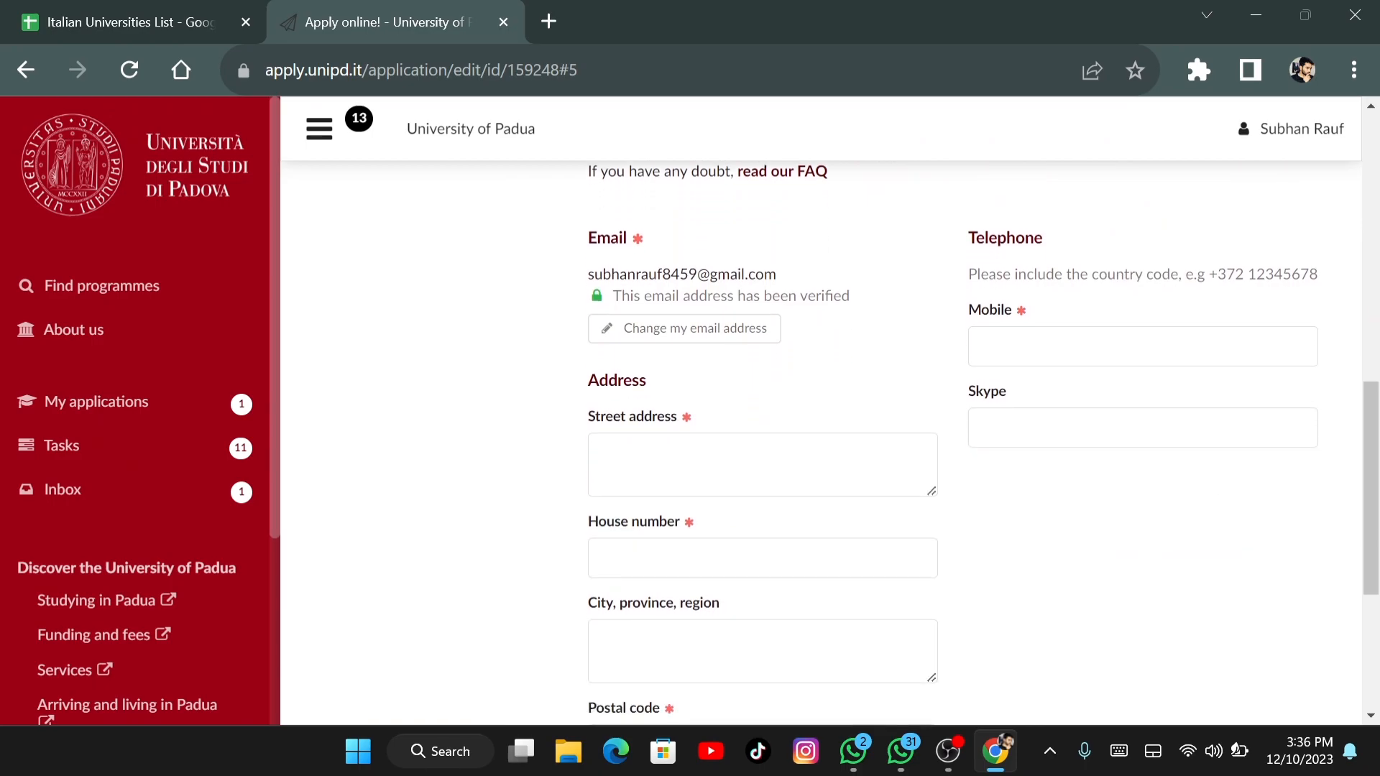
scroll(983, 445, "down", 1)
scroll(983, 445, "down", 1)
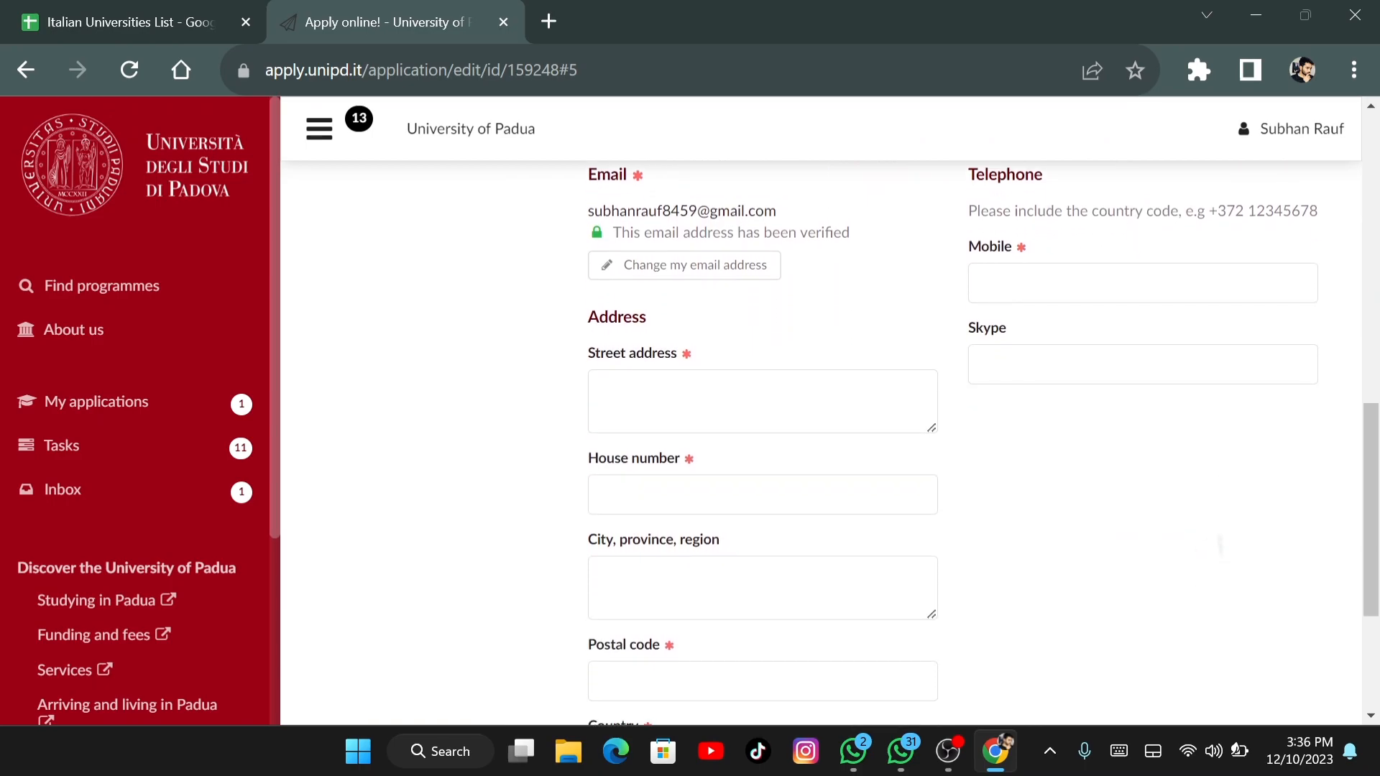
scroll(983, 445, "down", 1)
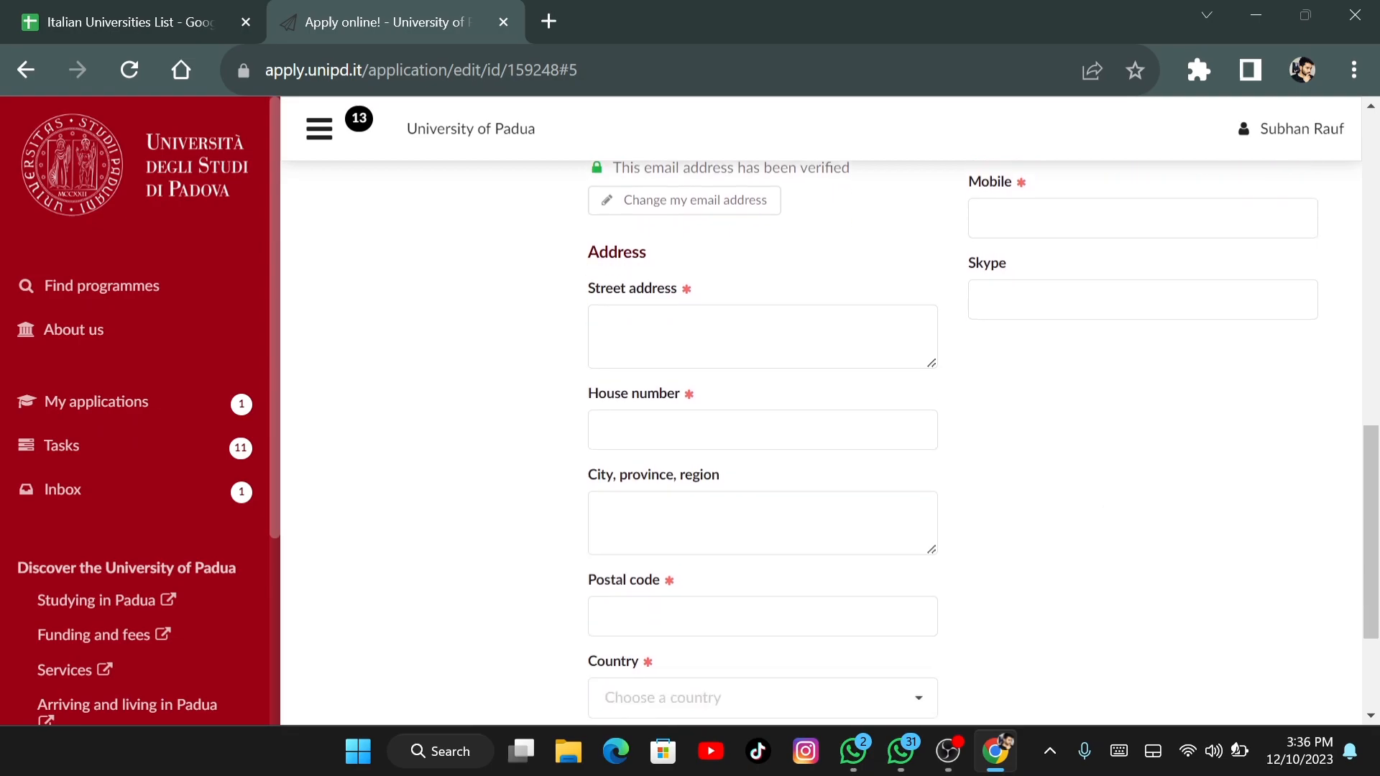
scroll(983, 446, "down", 2)
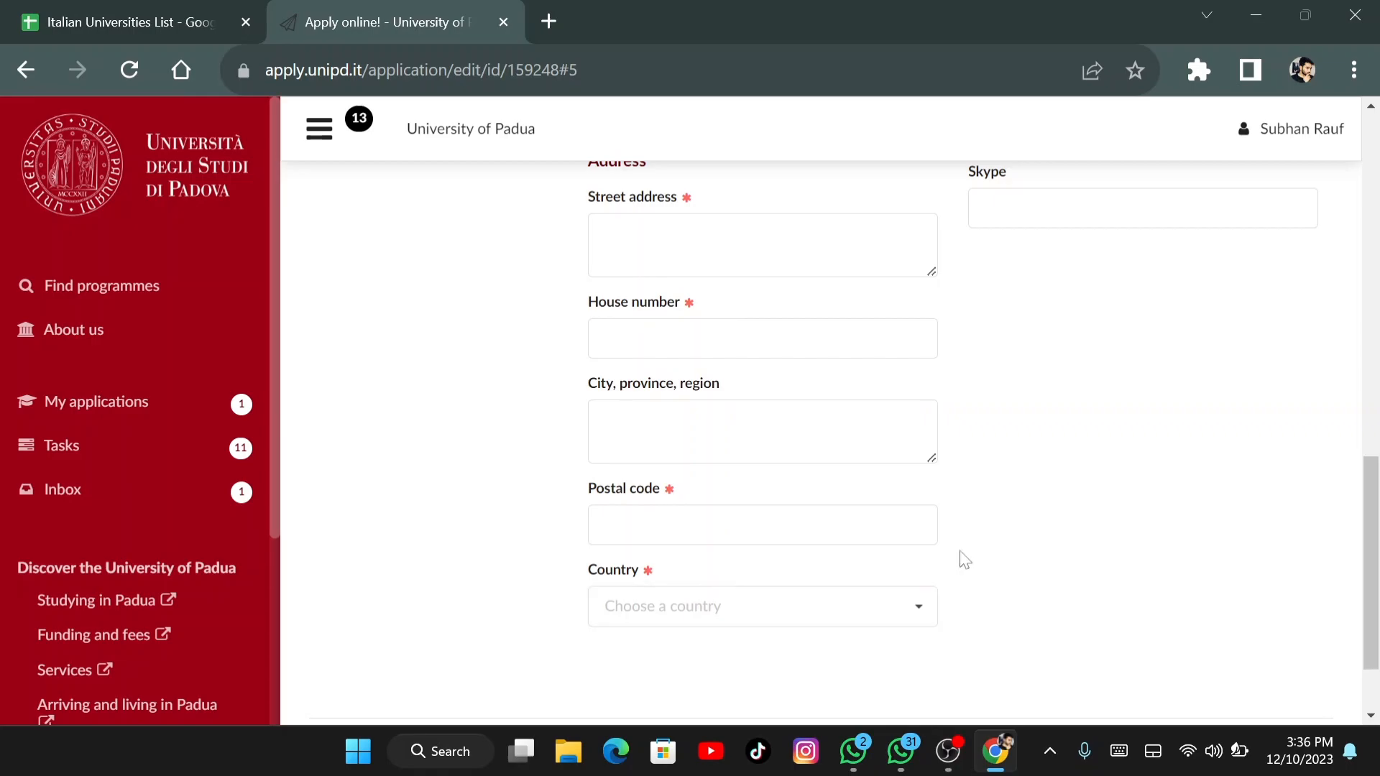
scroll(1060, 542, "down", 2)
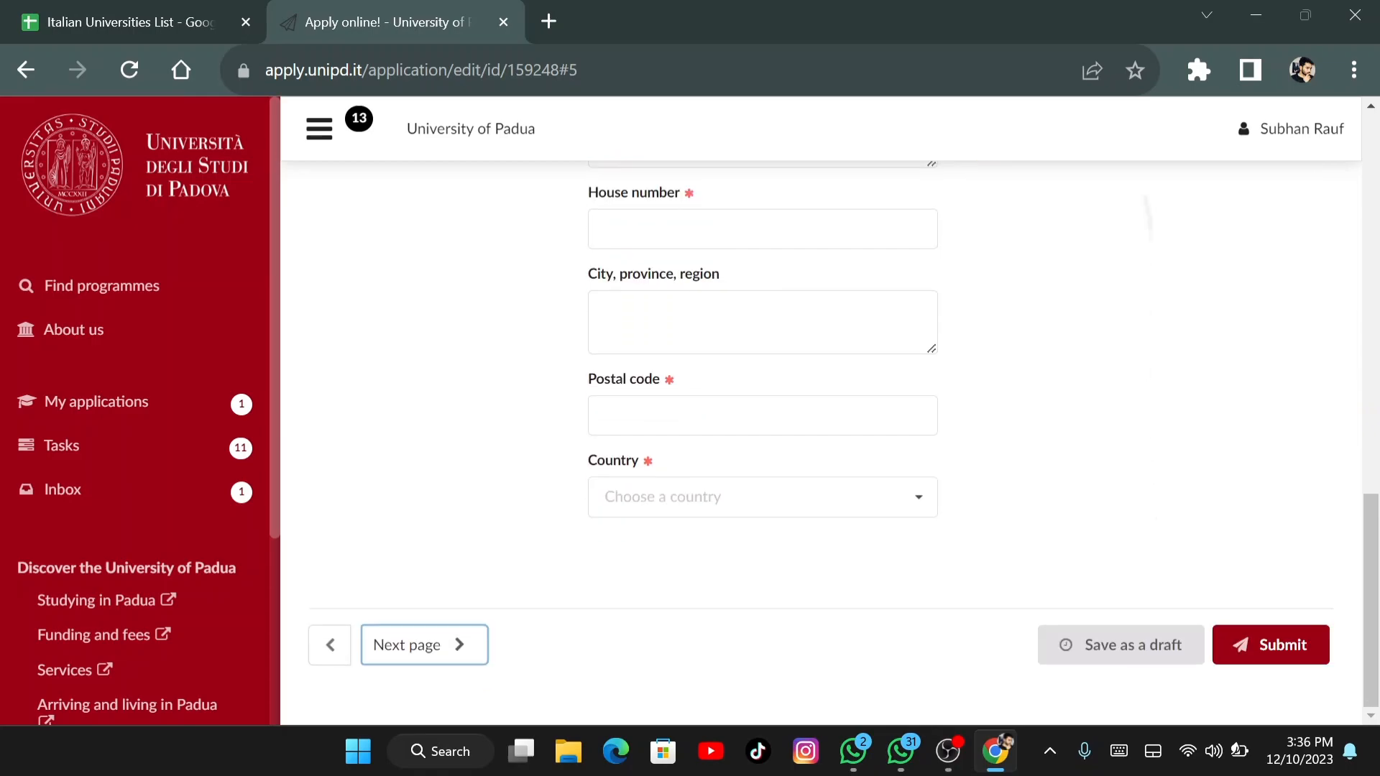
scroll(1059, 542, "up", 6)
scroll(983, 440, "up", 8)
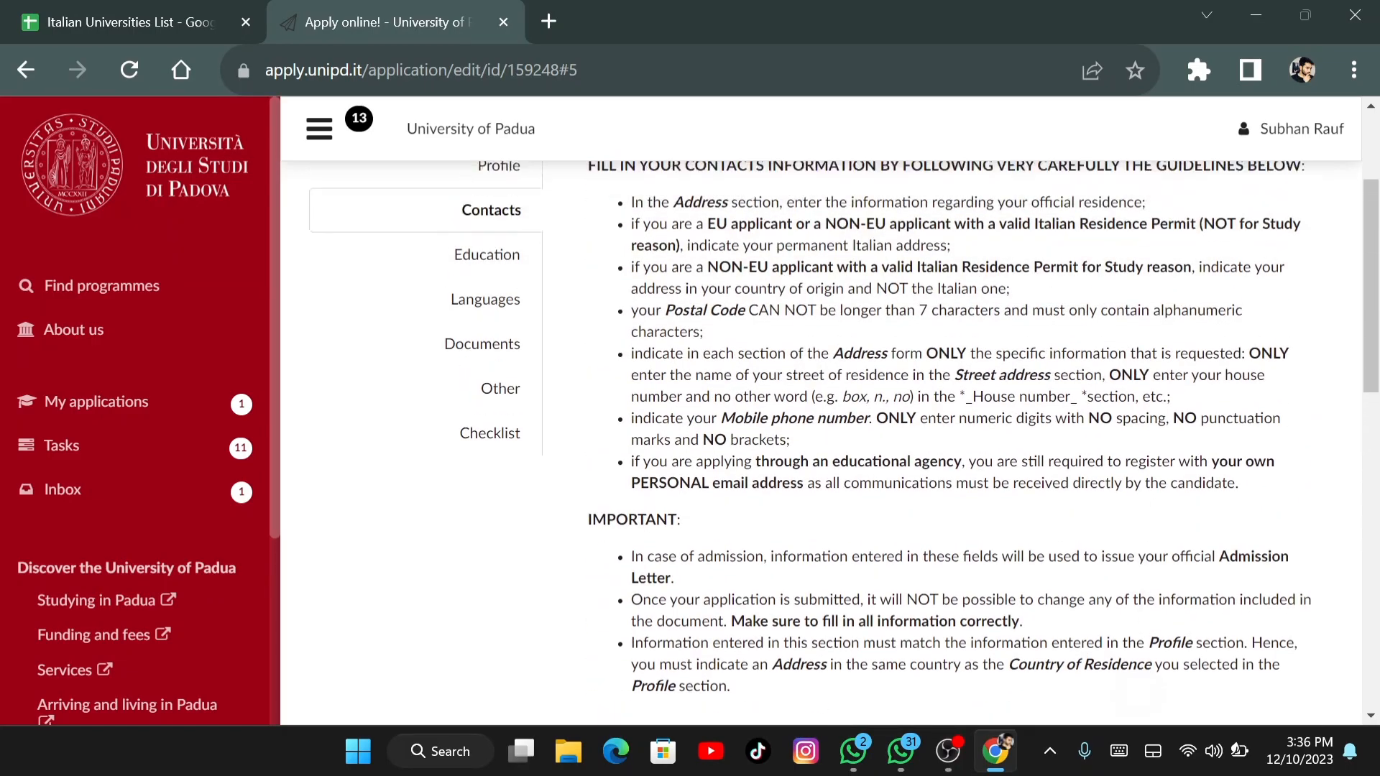
scroll(834, 424, "down", 10)
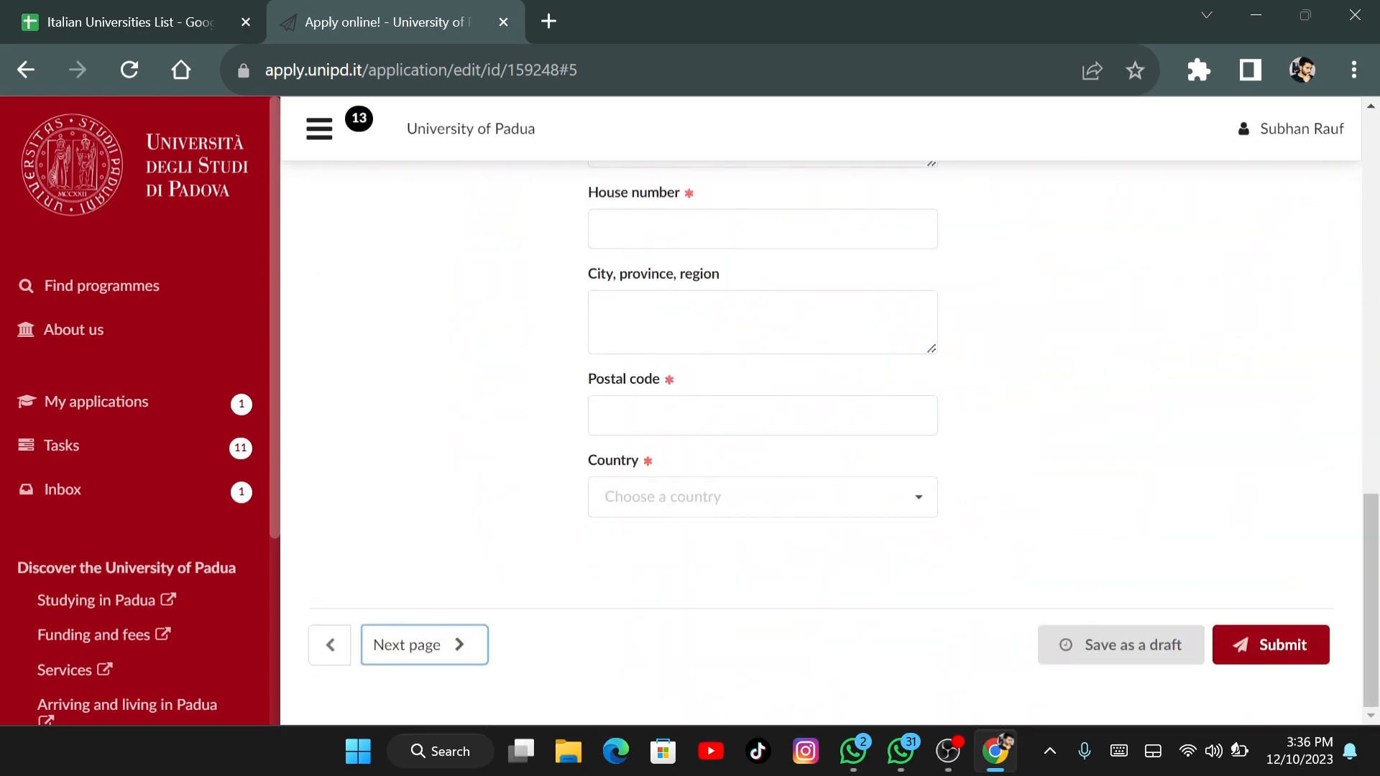
key("Return")
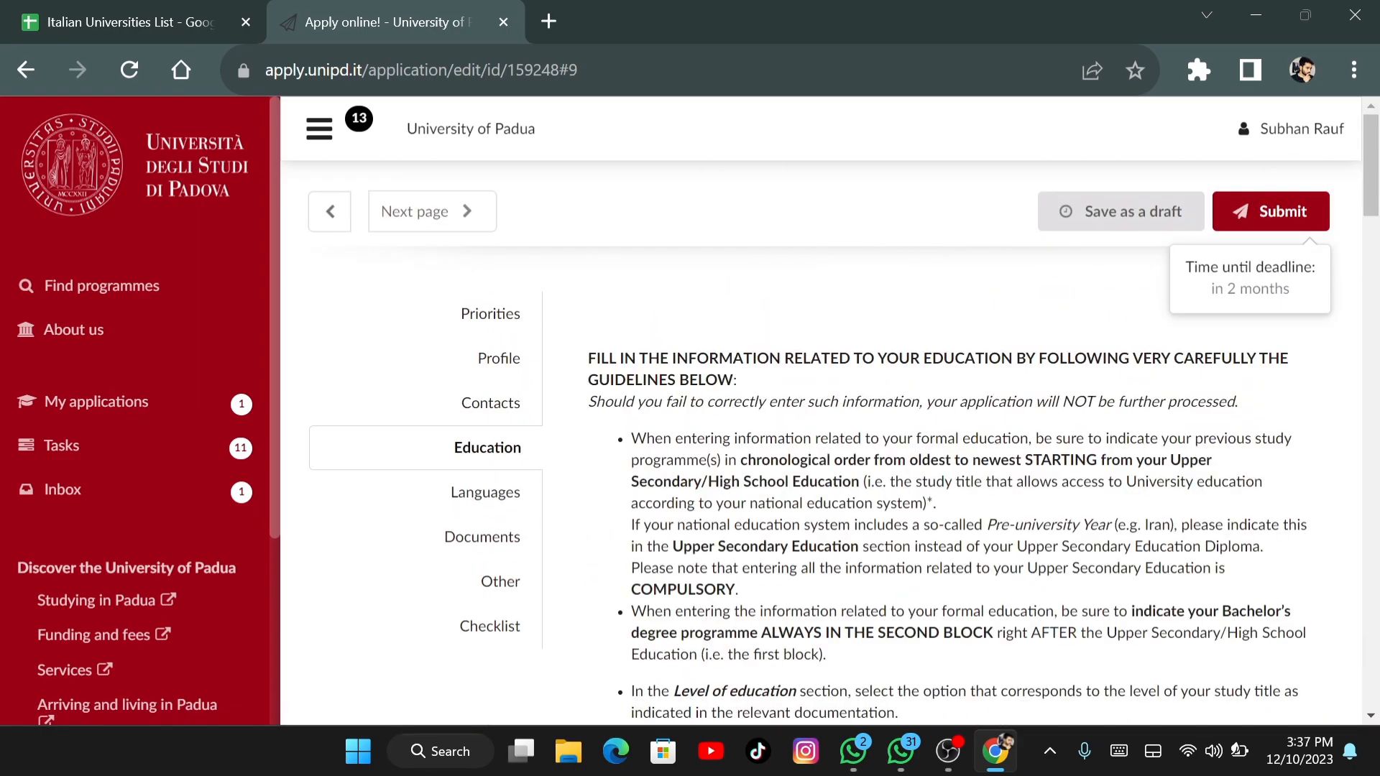
scroll(983, 439, "down", 15)
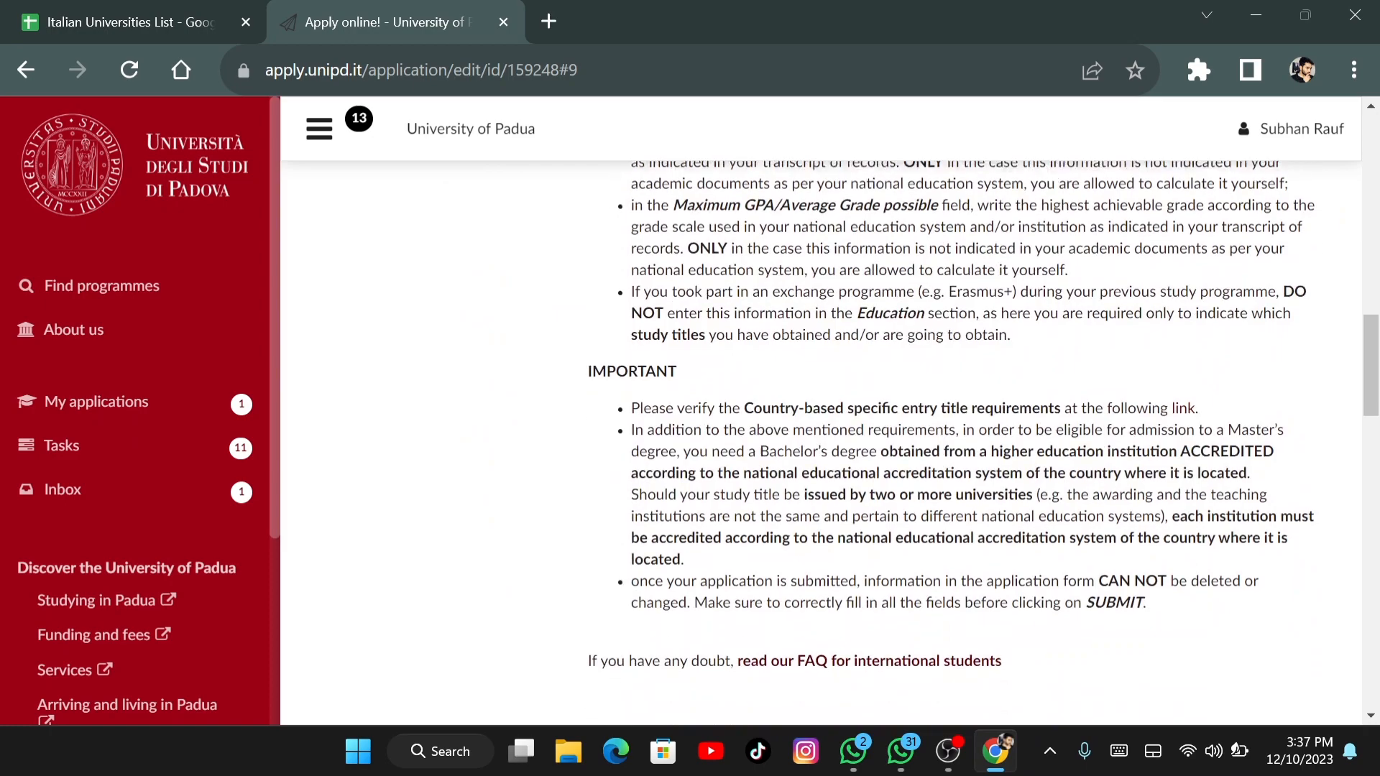
scroll(983, 439, "down", 10)
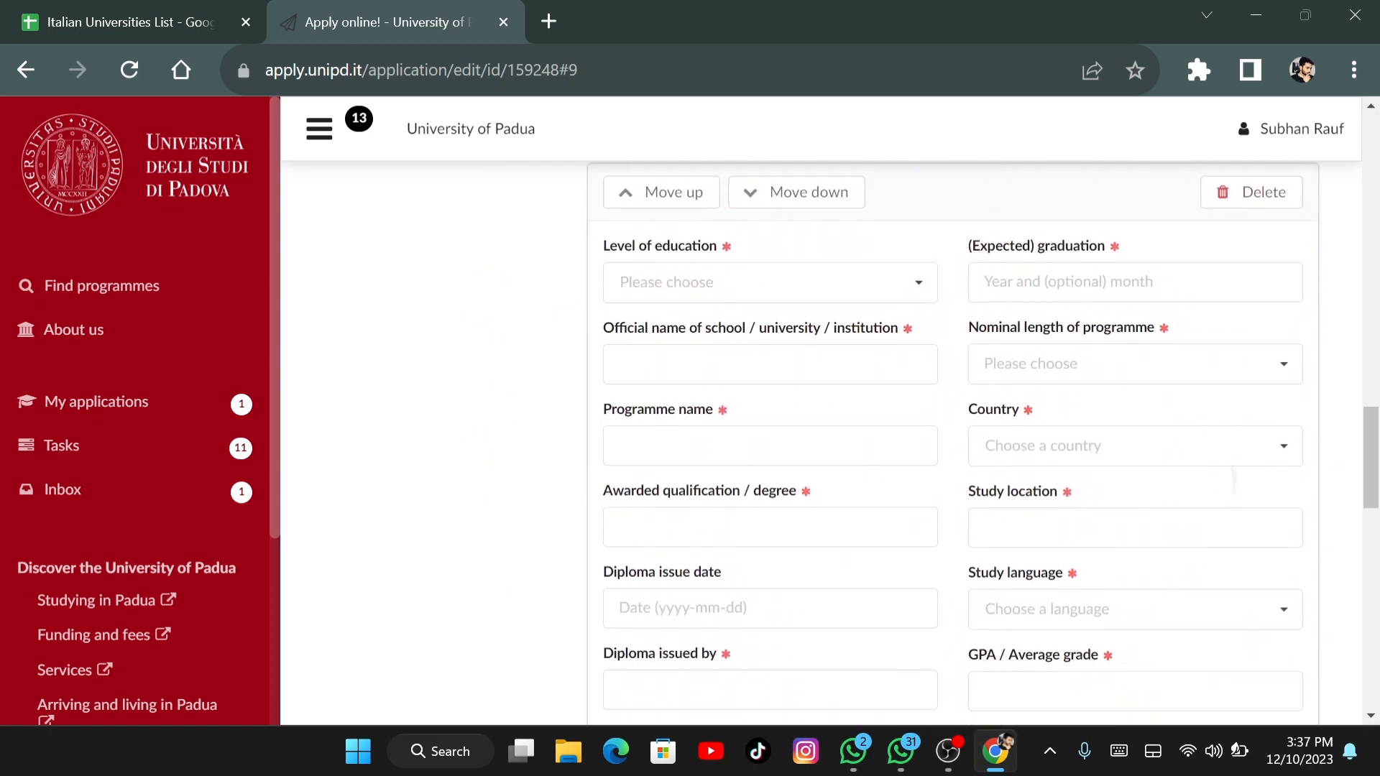
left_click(918, 282)
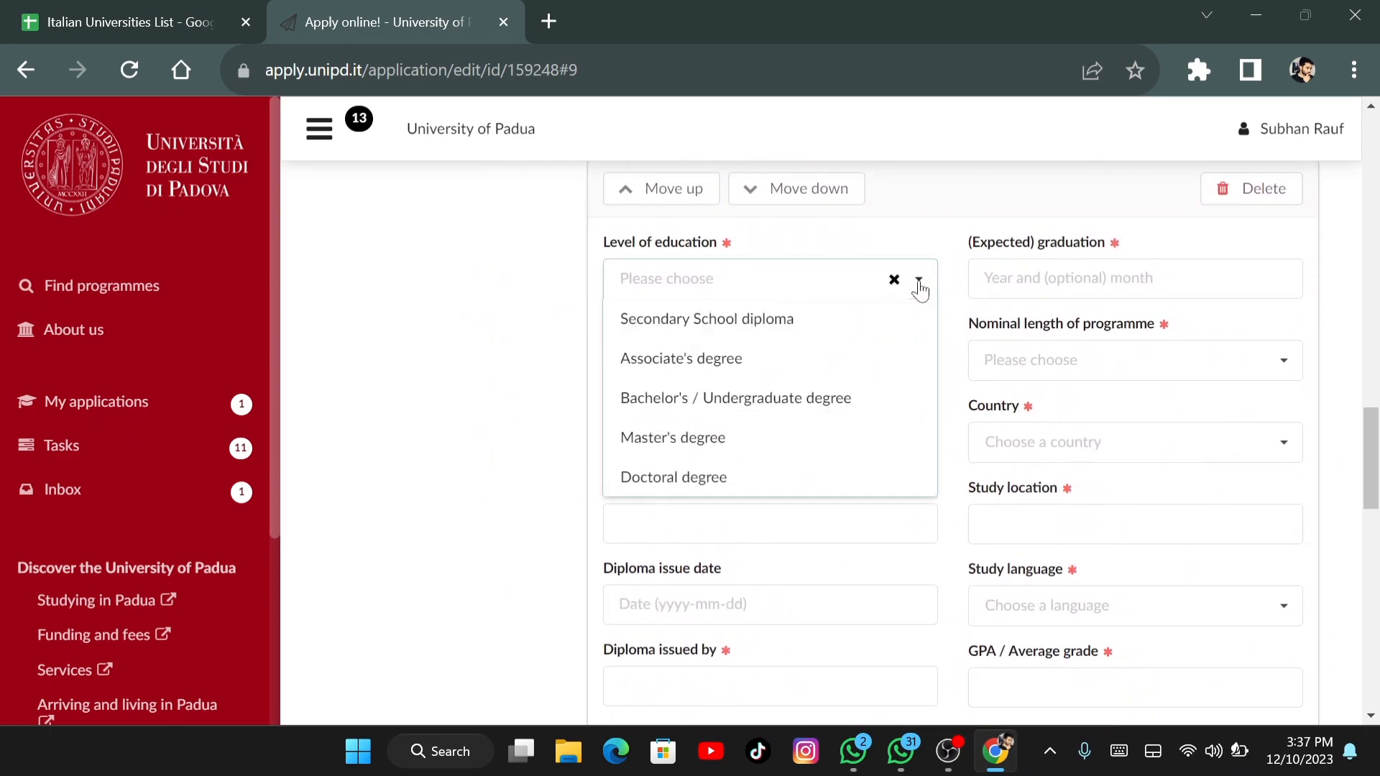
left_click(758, 336)
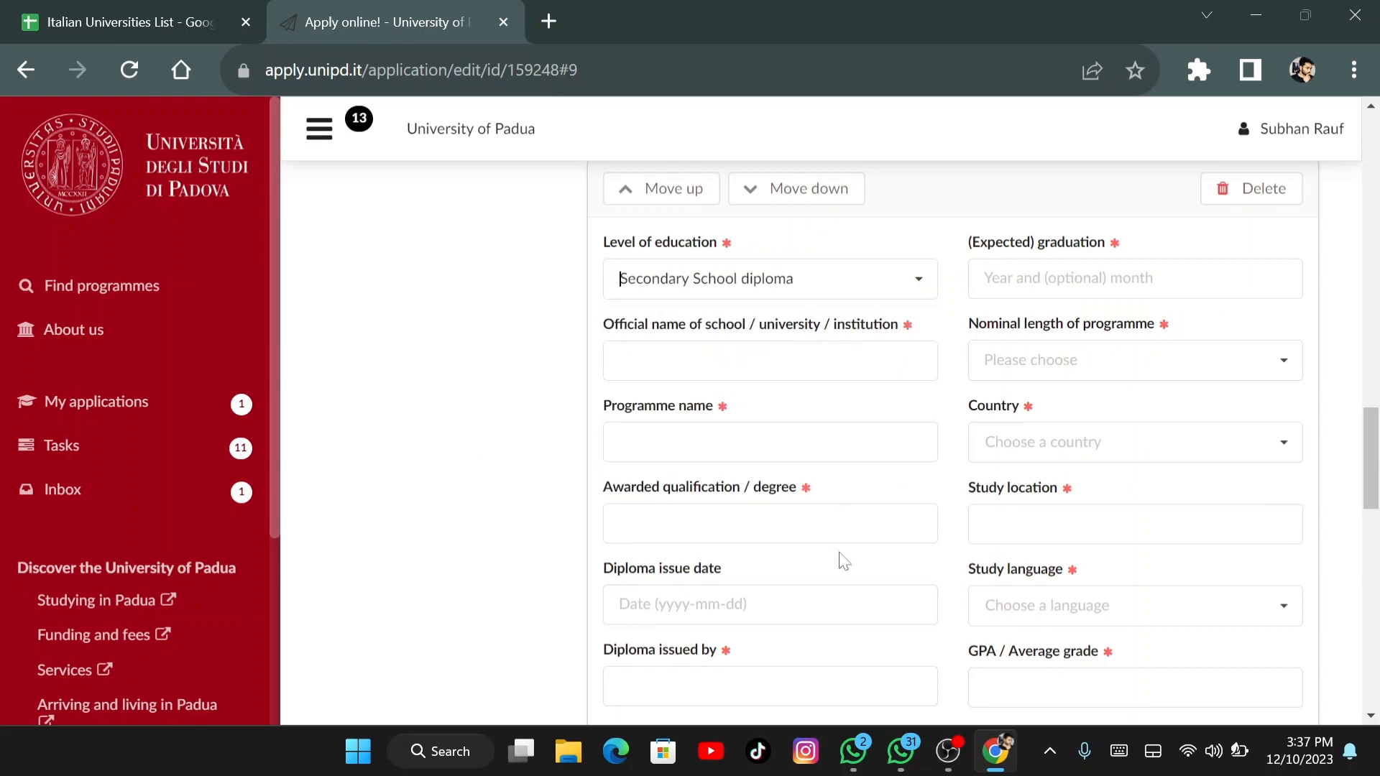
left_click(920, 281)
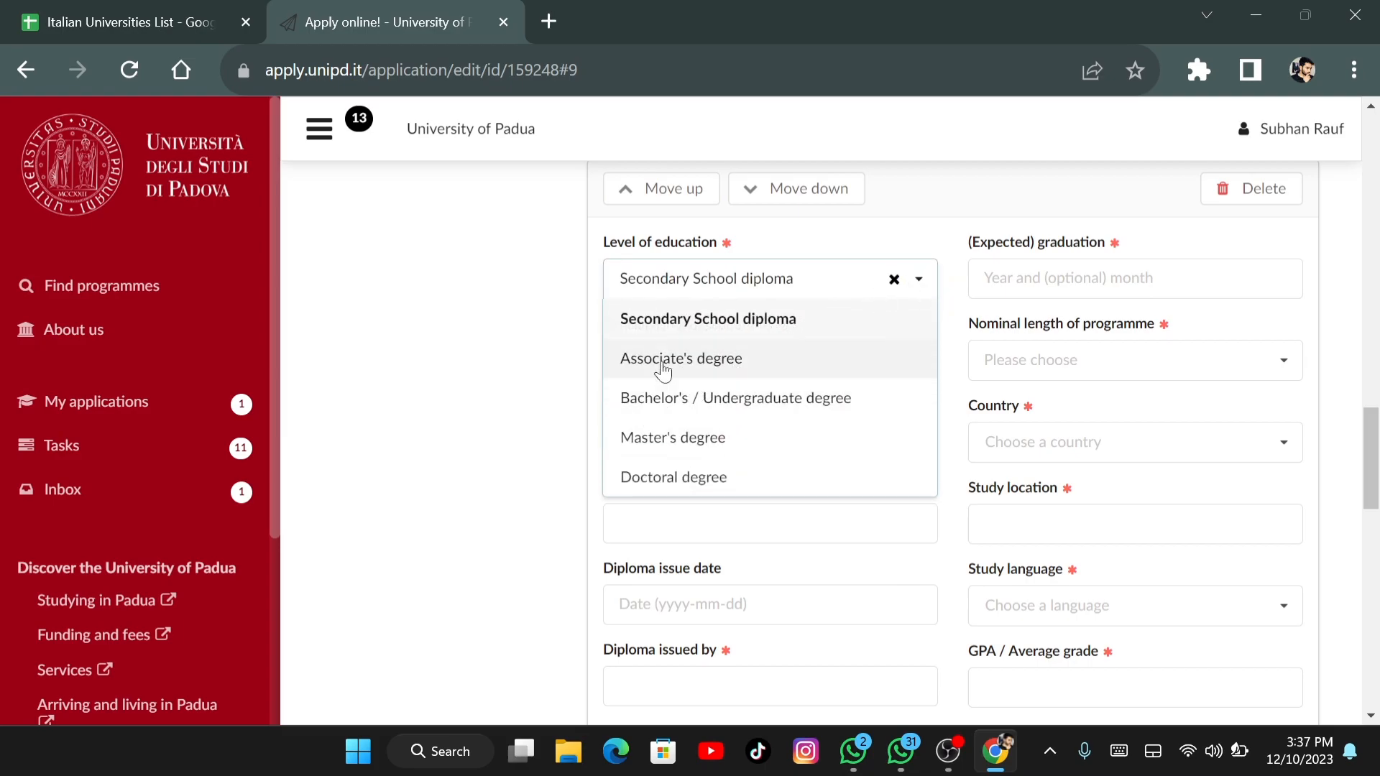
left_click(723, 281)
left_click(896, 282)
left_click(514, 397)
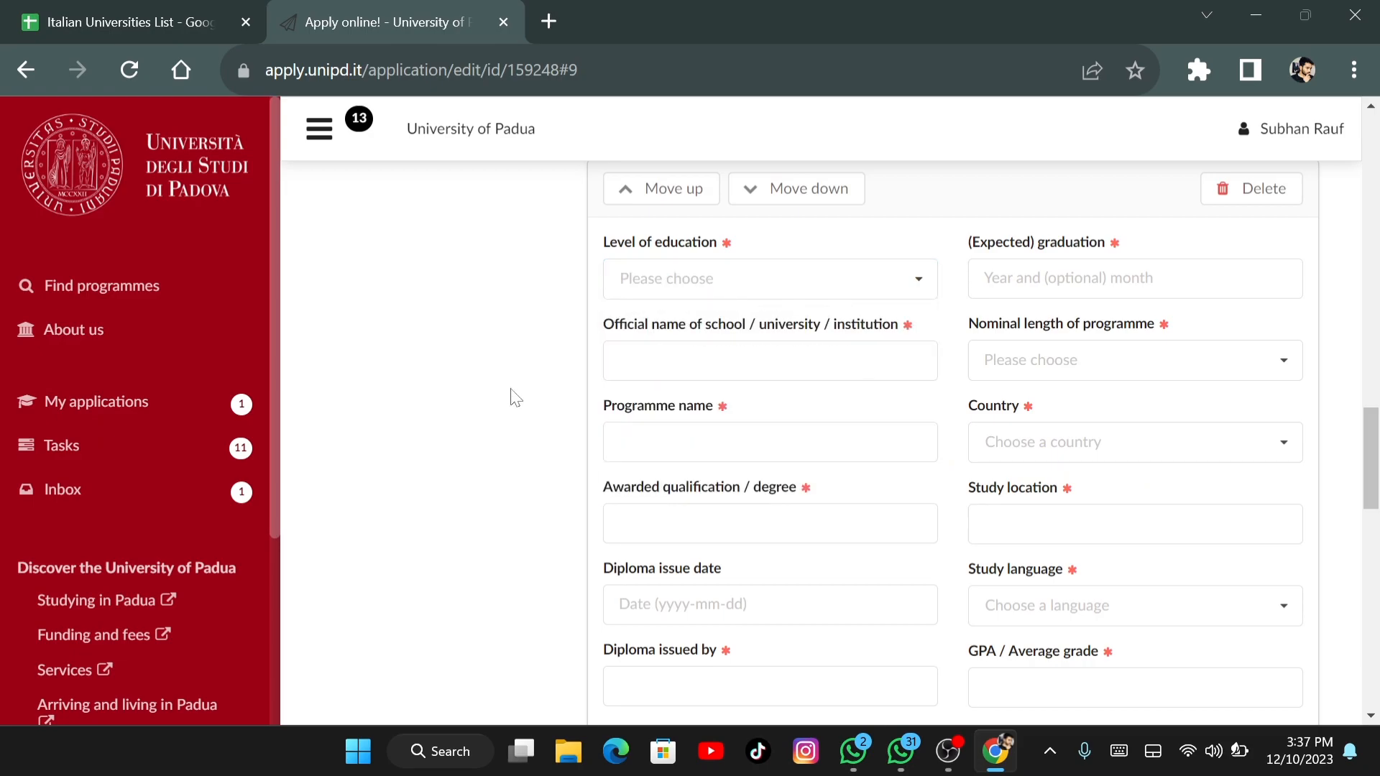
scroll(513, 396, "down", 1)
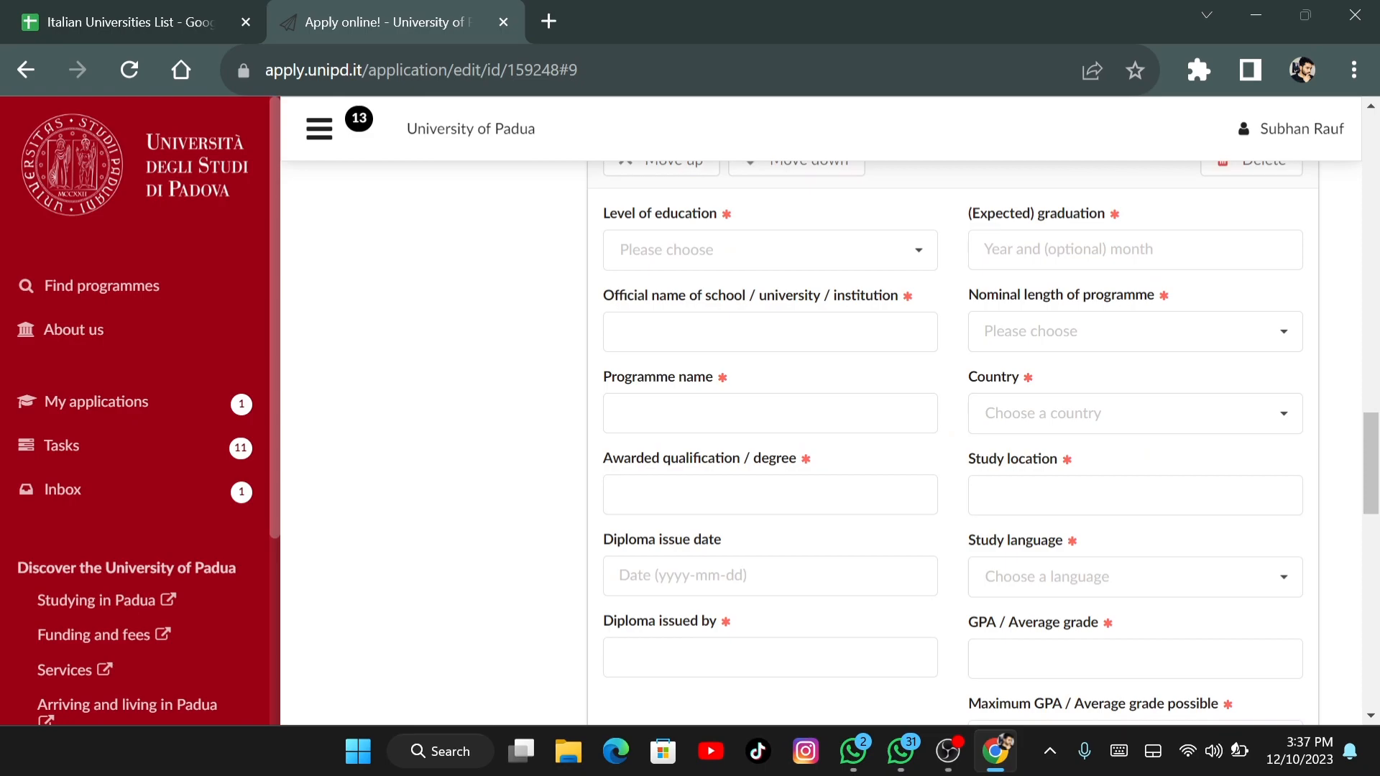
scroll(977, 442, "down", 3)
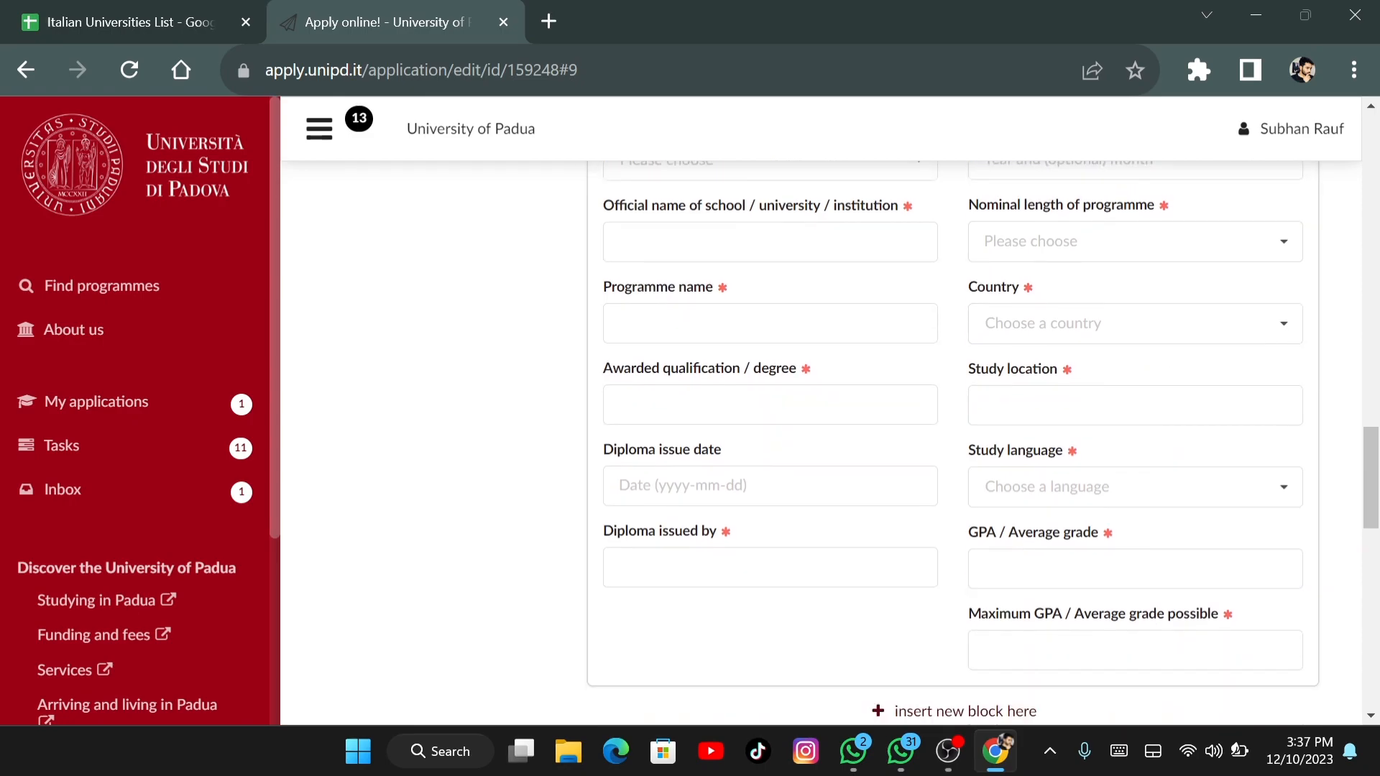
scroll(977, 442, "down", 4)
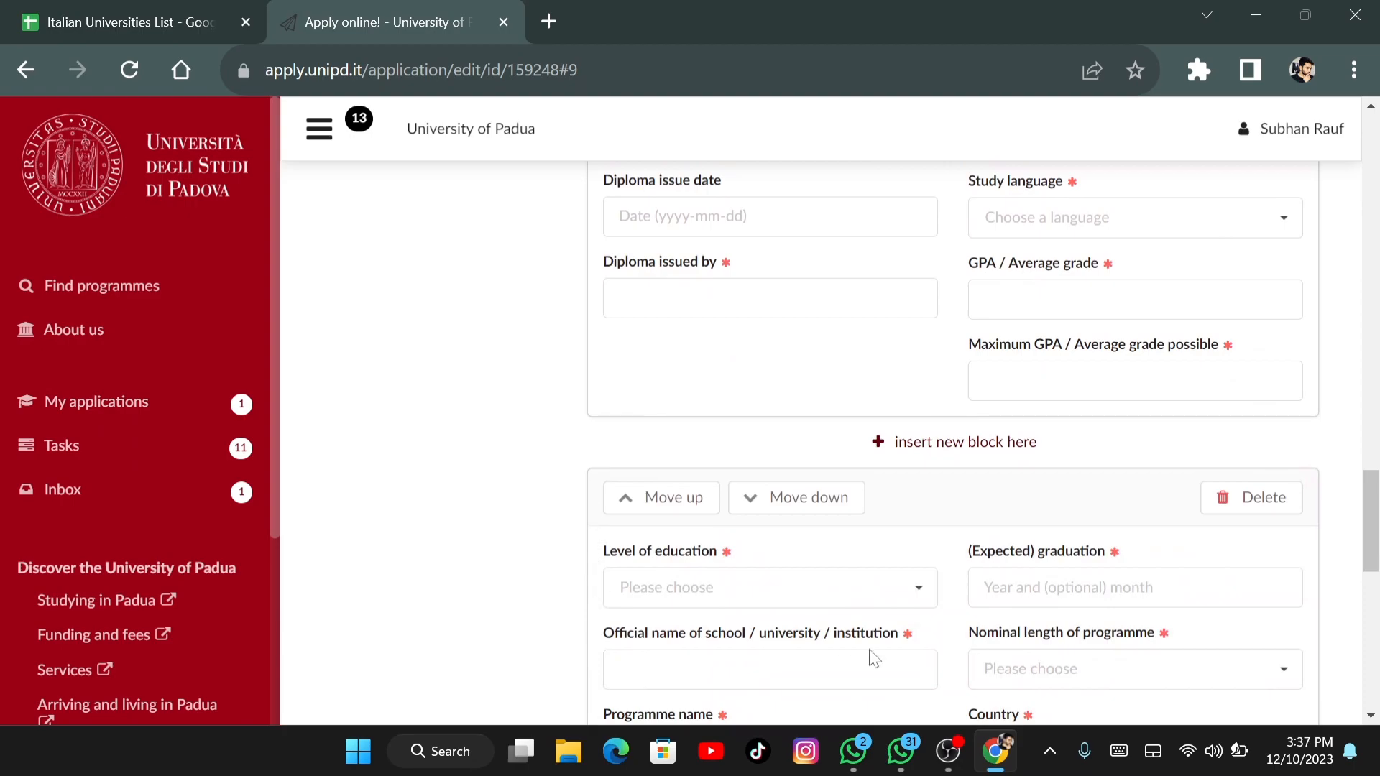
left_click(920, 589)
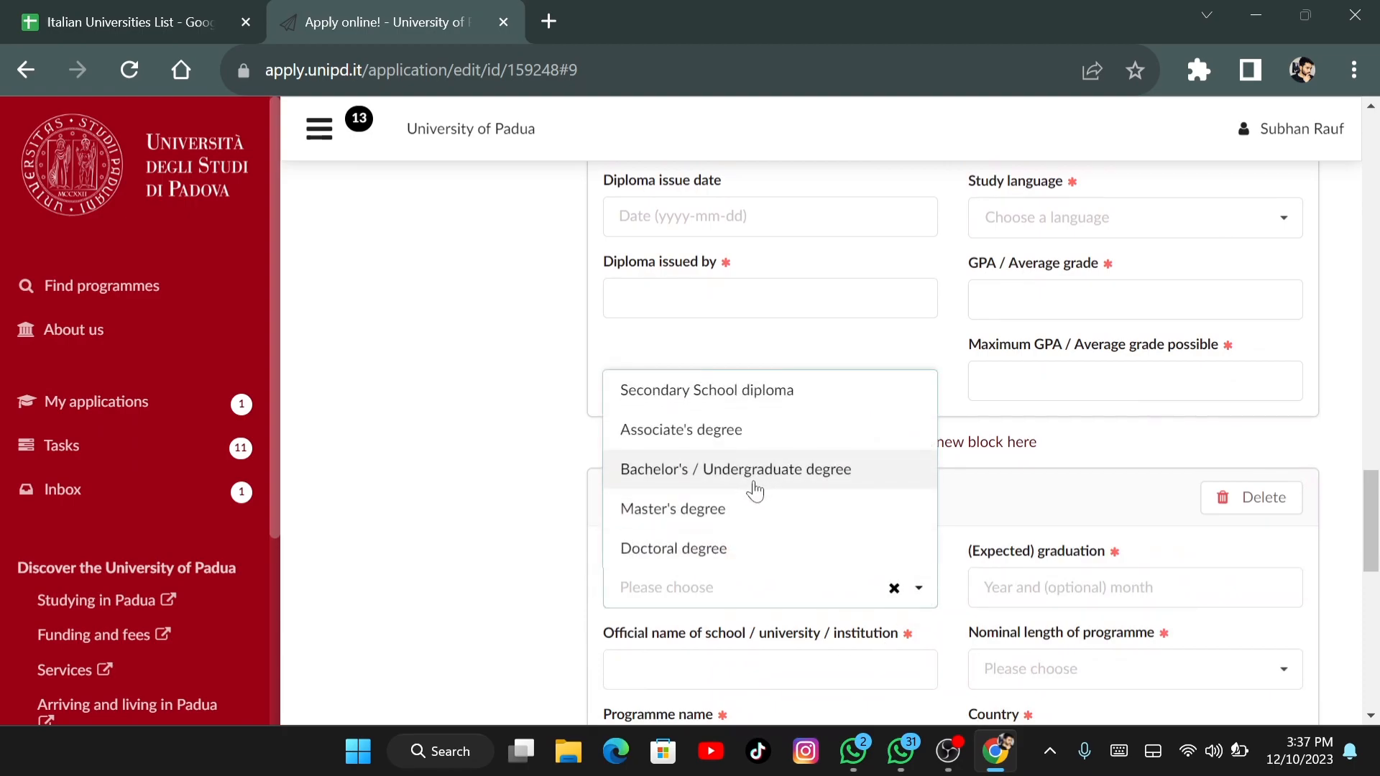
left_click(483, 625)
scroll(483, 626, "down", 3)
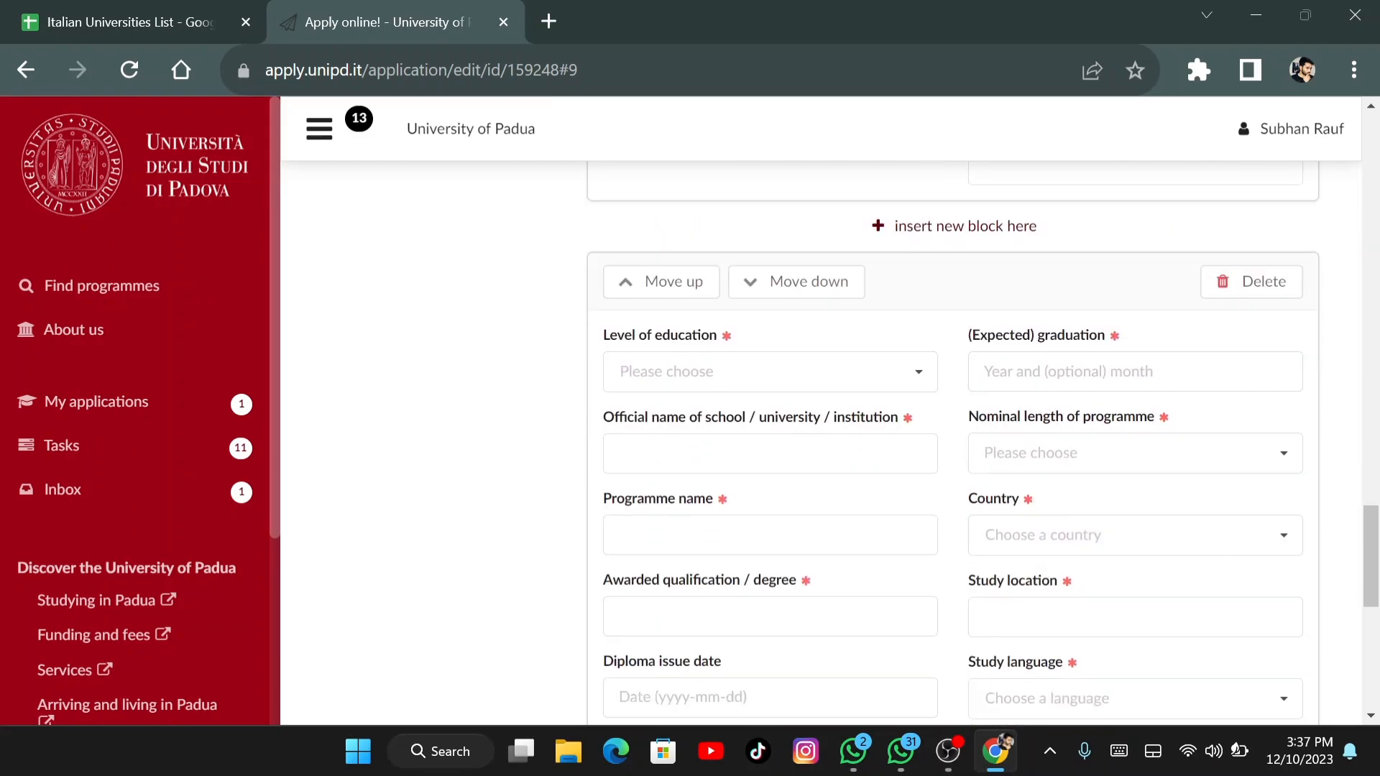
scroll(953, 446, "down", 5)
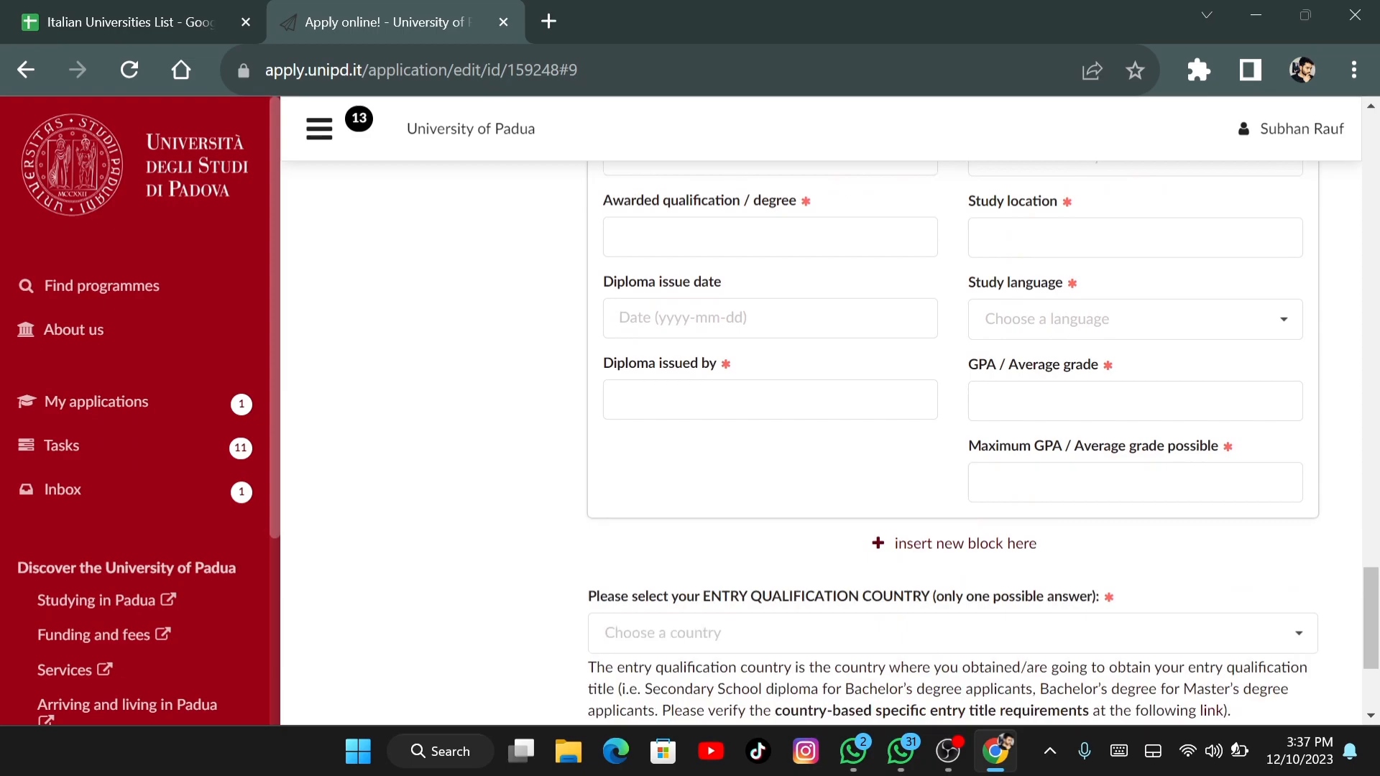
scroll(953, 446, "down", 2)
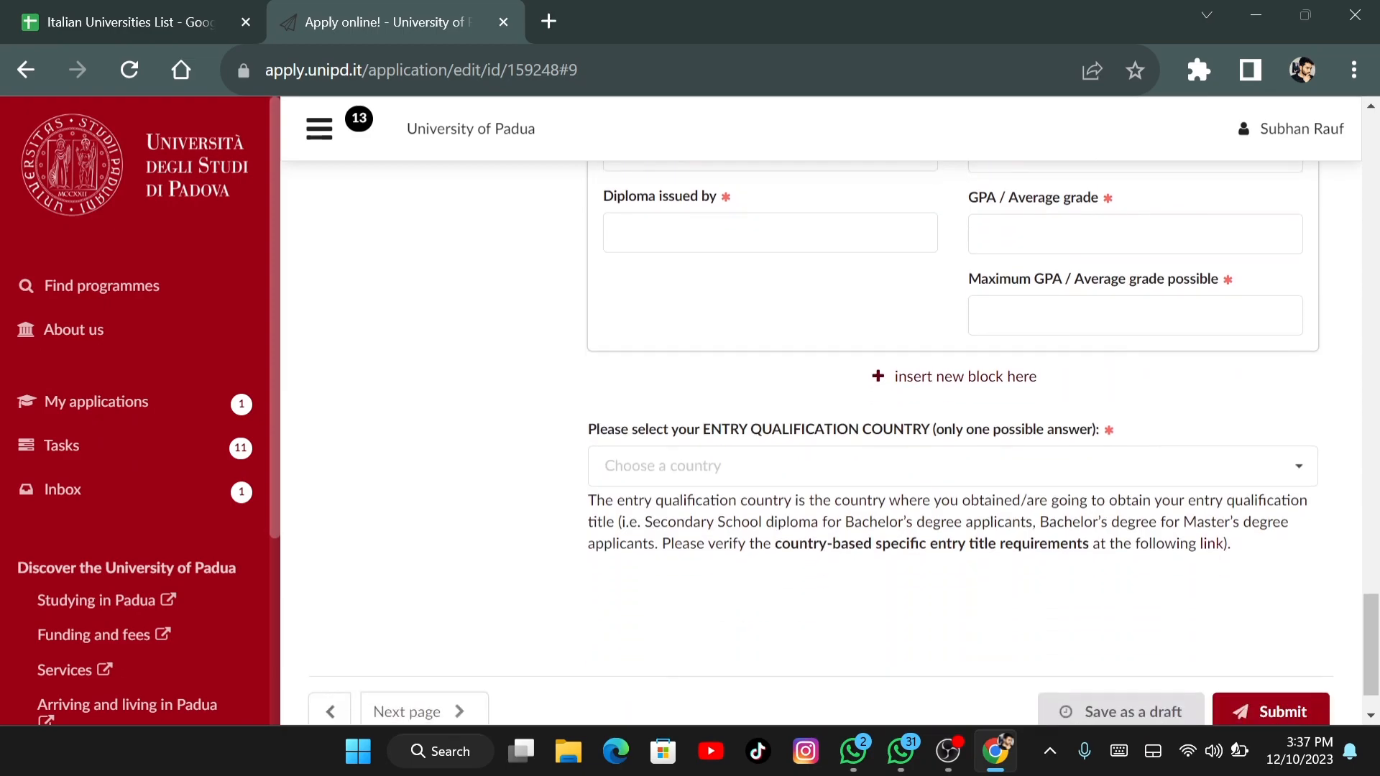
Choose Pakistan as entry qualification country and view the entry-requirements guide in a new tab
left_click(1298, 469)
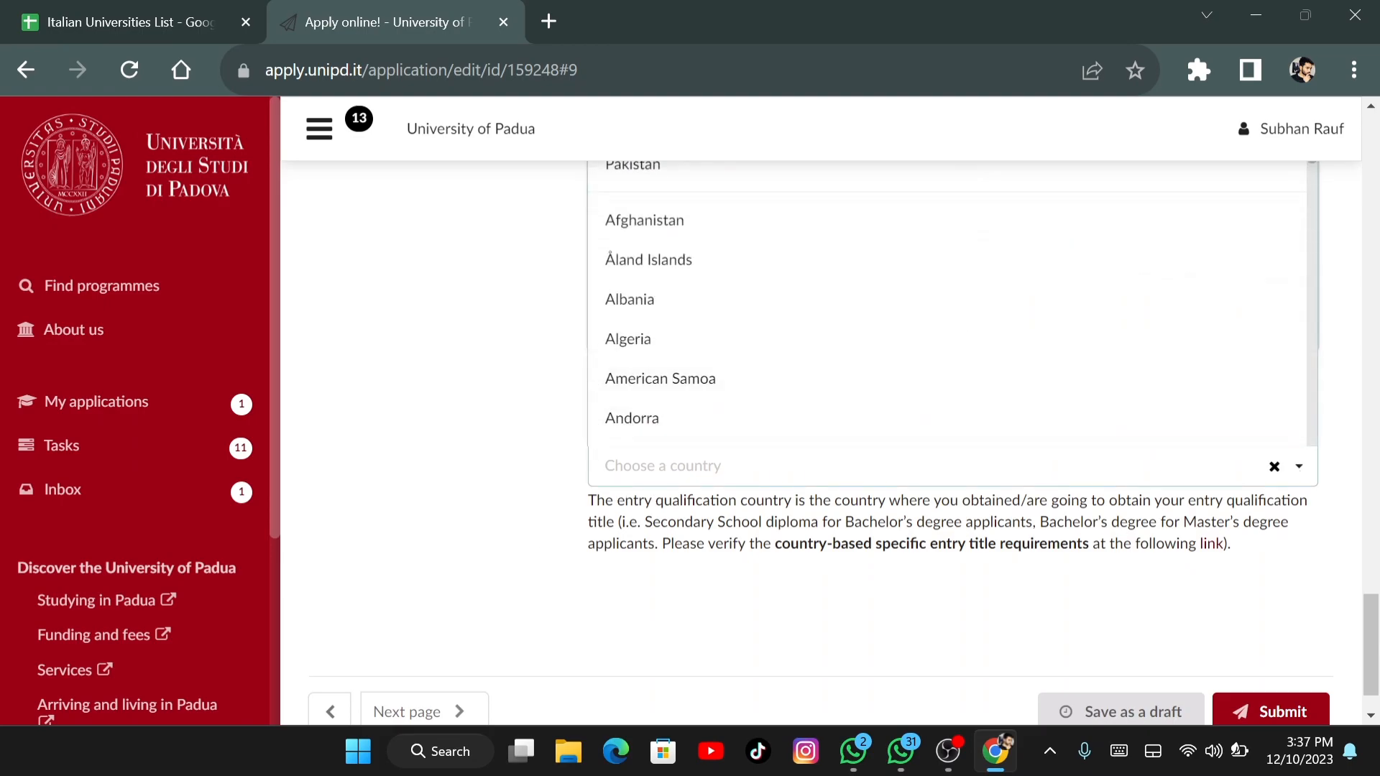
left_click(654, 176)
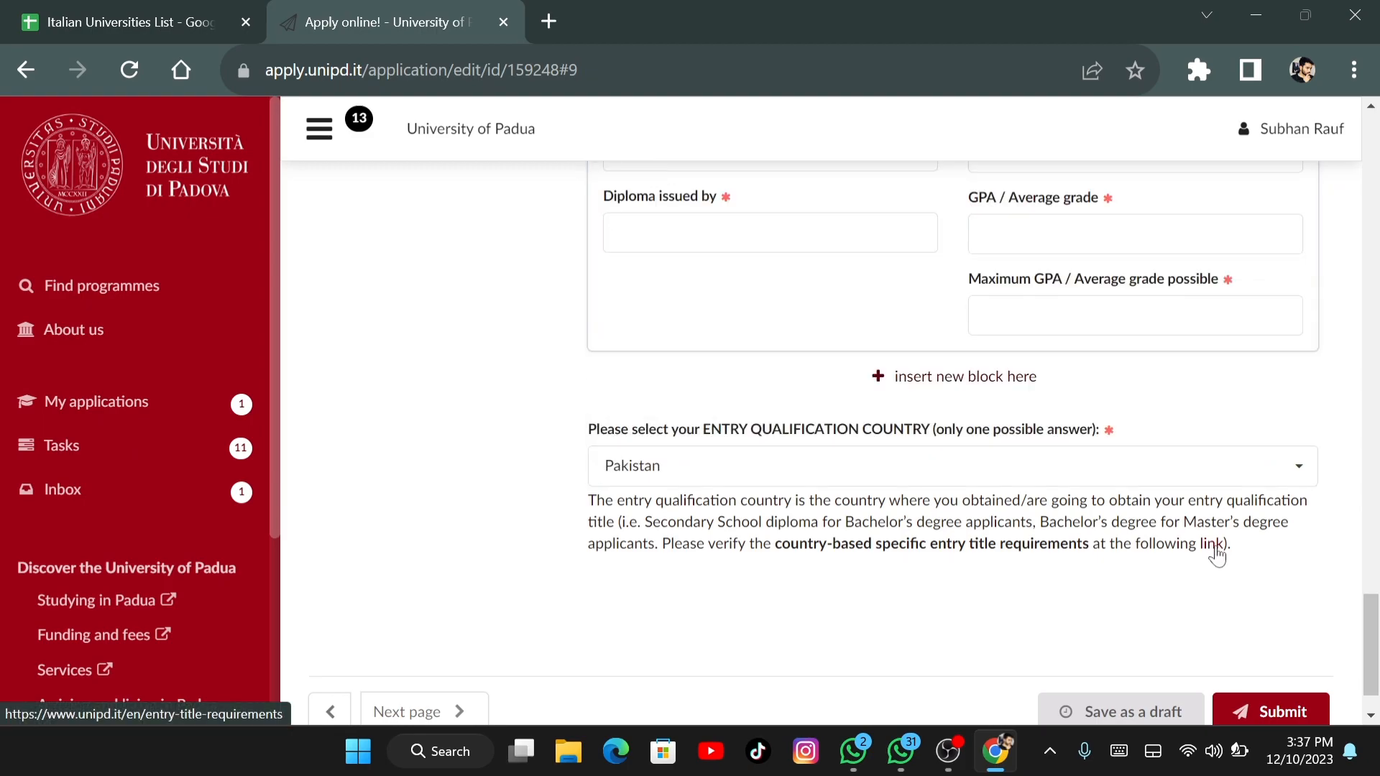
right_click(1216, 552)
left_click(1091, 366)
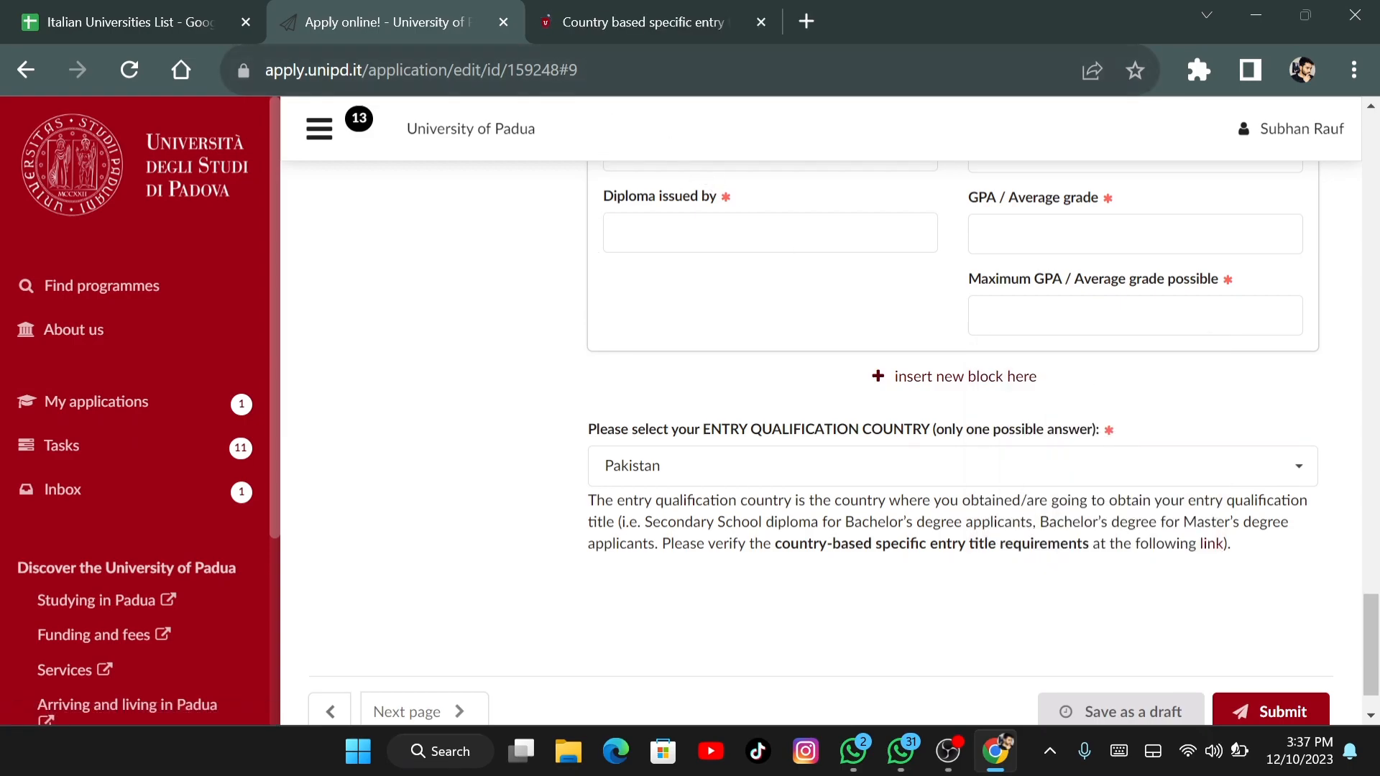
scroll(834, 446, "down", 1)
scroll(834, 445, "up", 7)
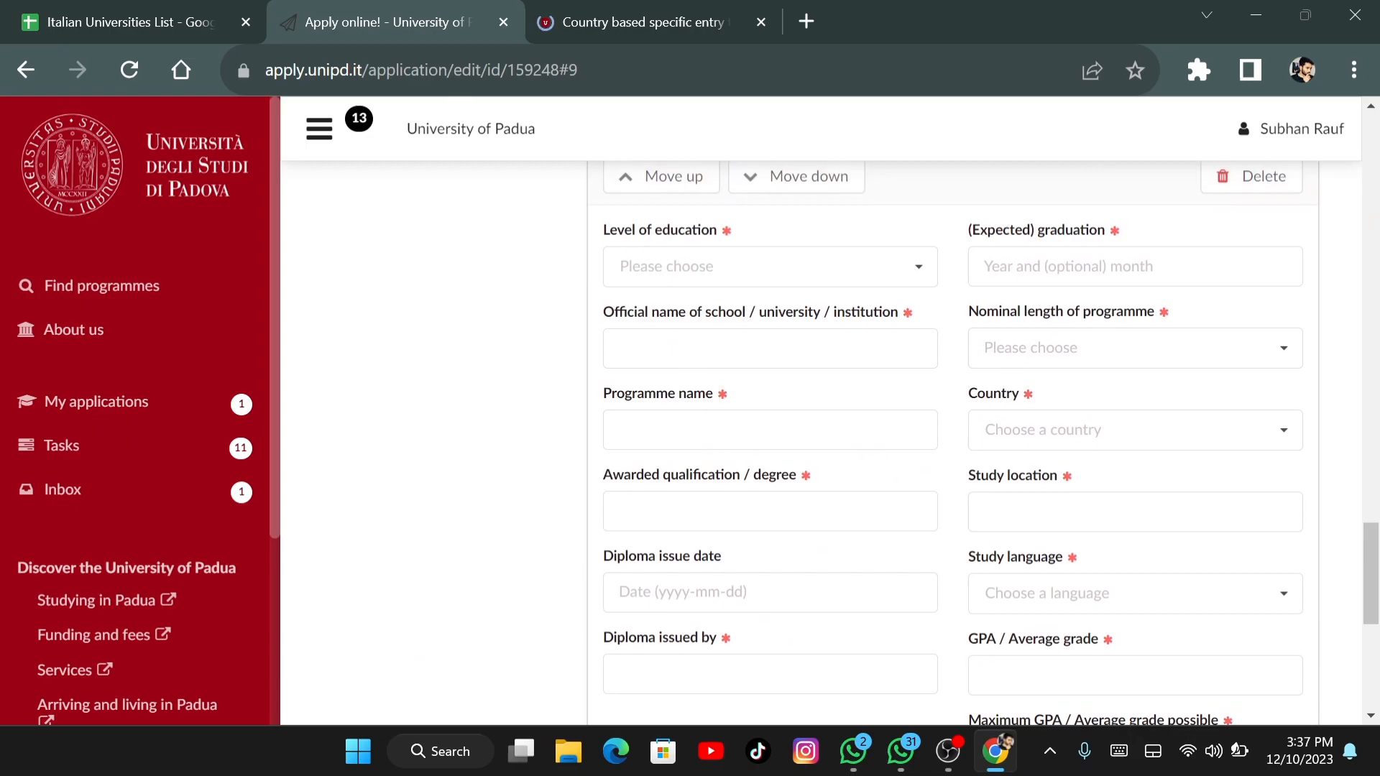
scroll(953, 442, "up", 20)
scroll(953, 442, "down", 15)
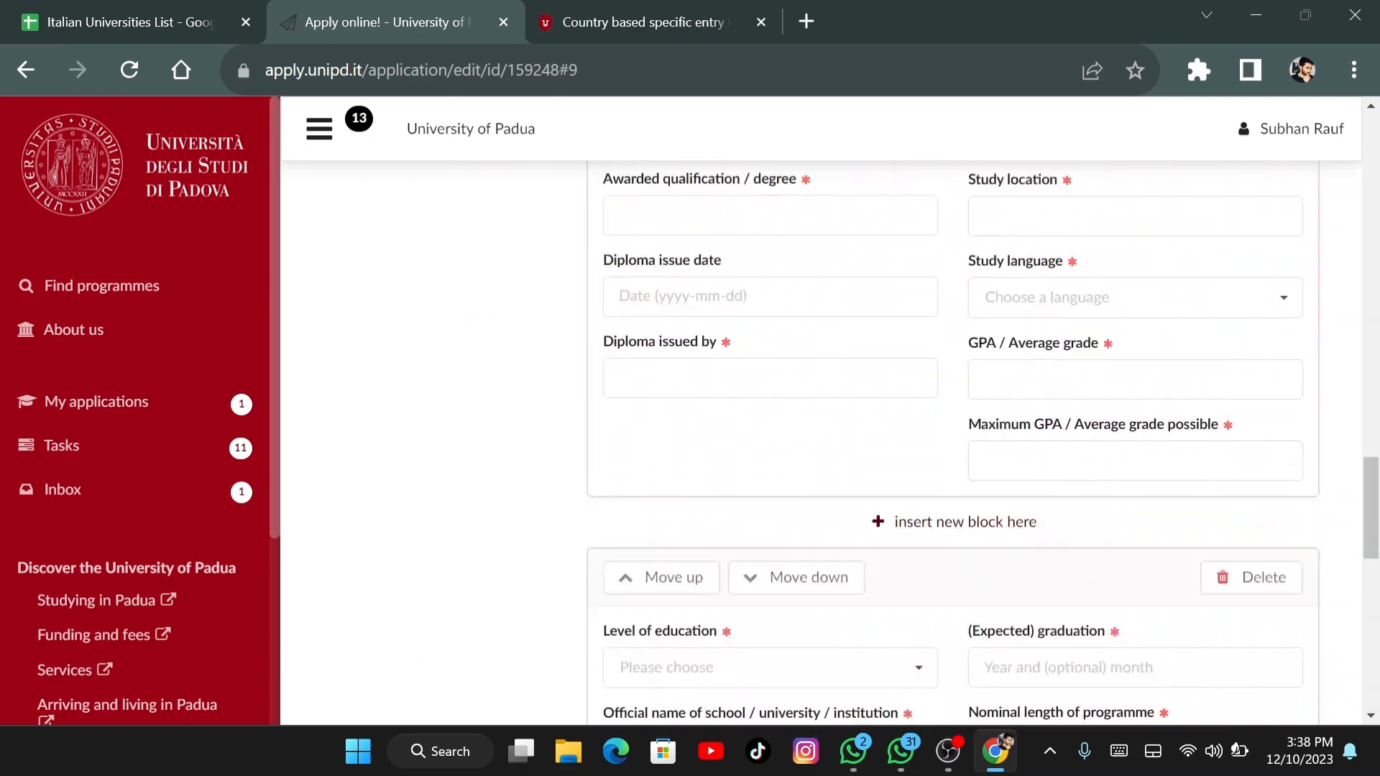
key("ctrl+Tab")
Open the Foreign entry qualification list PDF from the requirements page
scroll(681, 409, "down", 7)
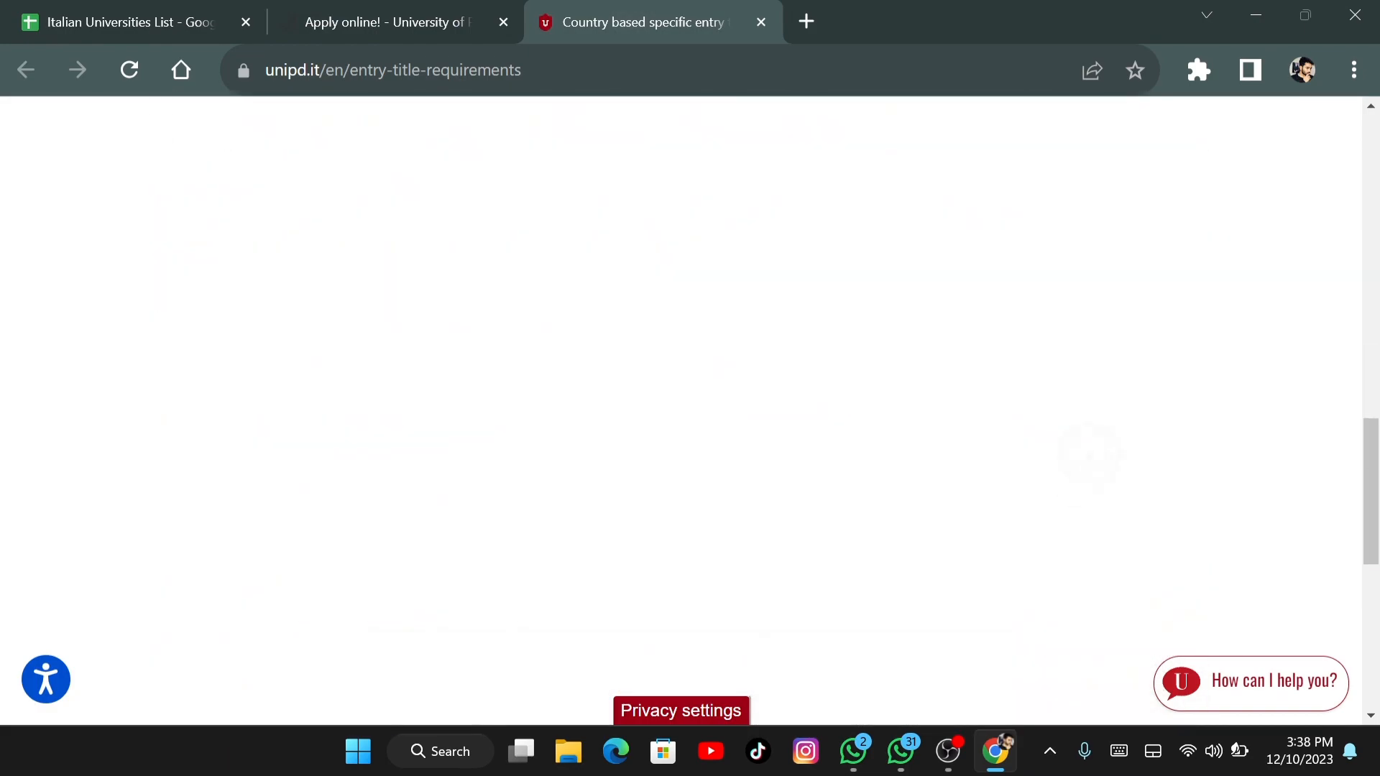
scroll(681, 410, "down", 5)
scroll(681, 410, "up", 13)
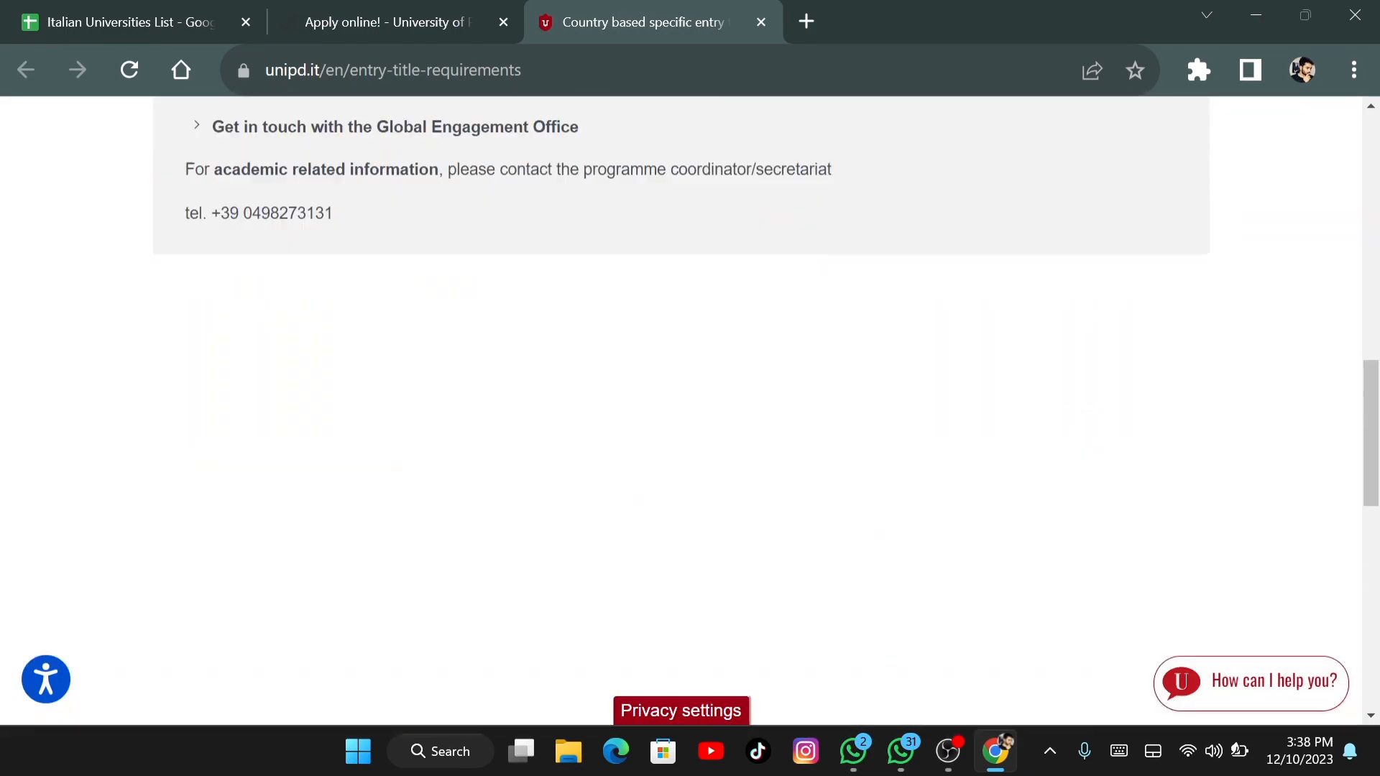
scroll(682, 410, "down", 2)
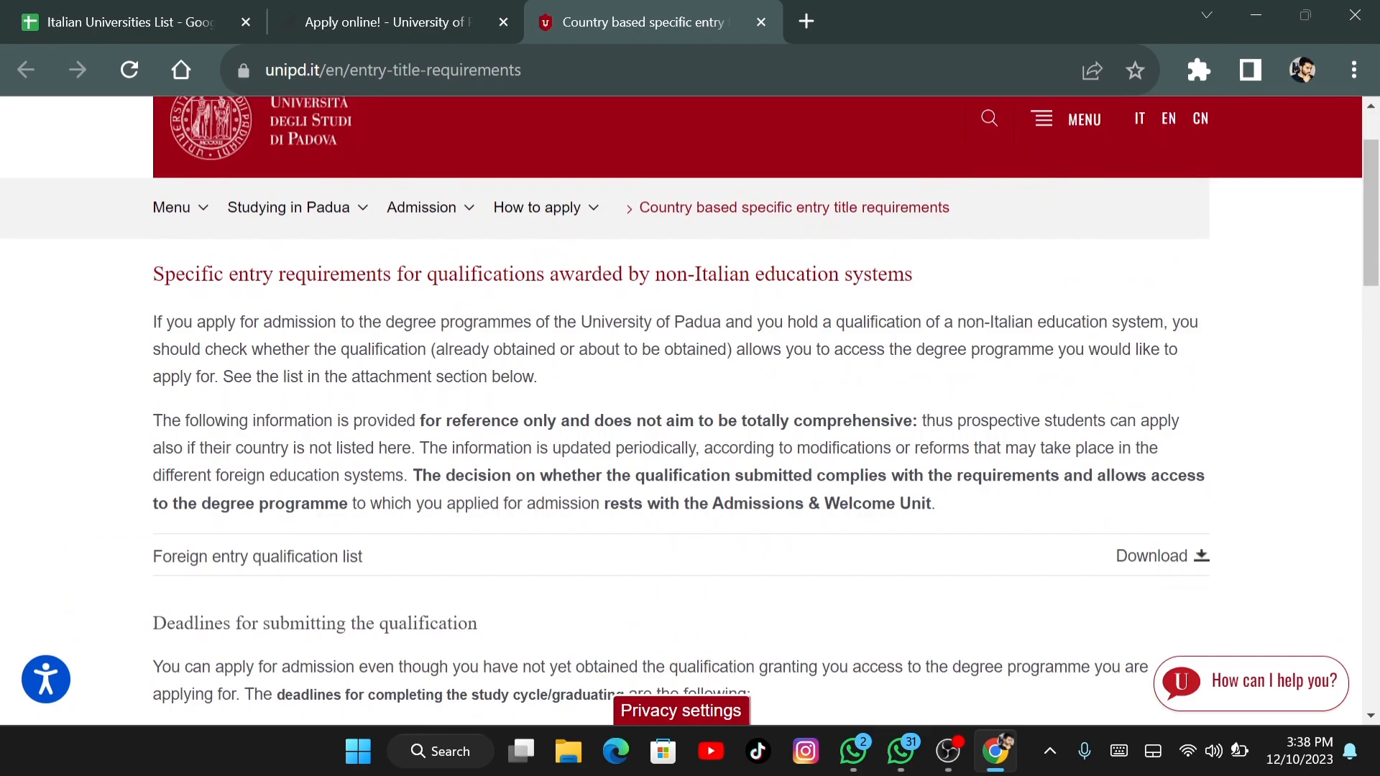
scroll(682, 410, "down", 1)
left_click(257, 505)
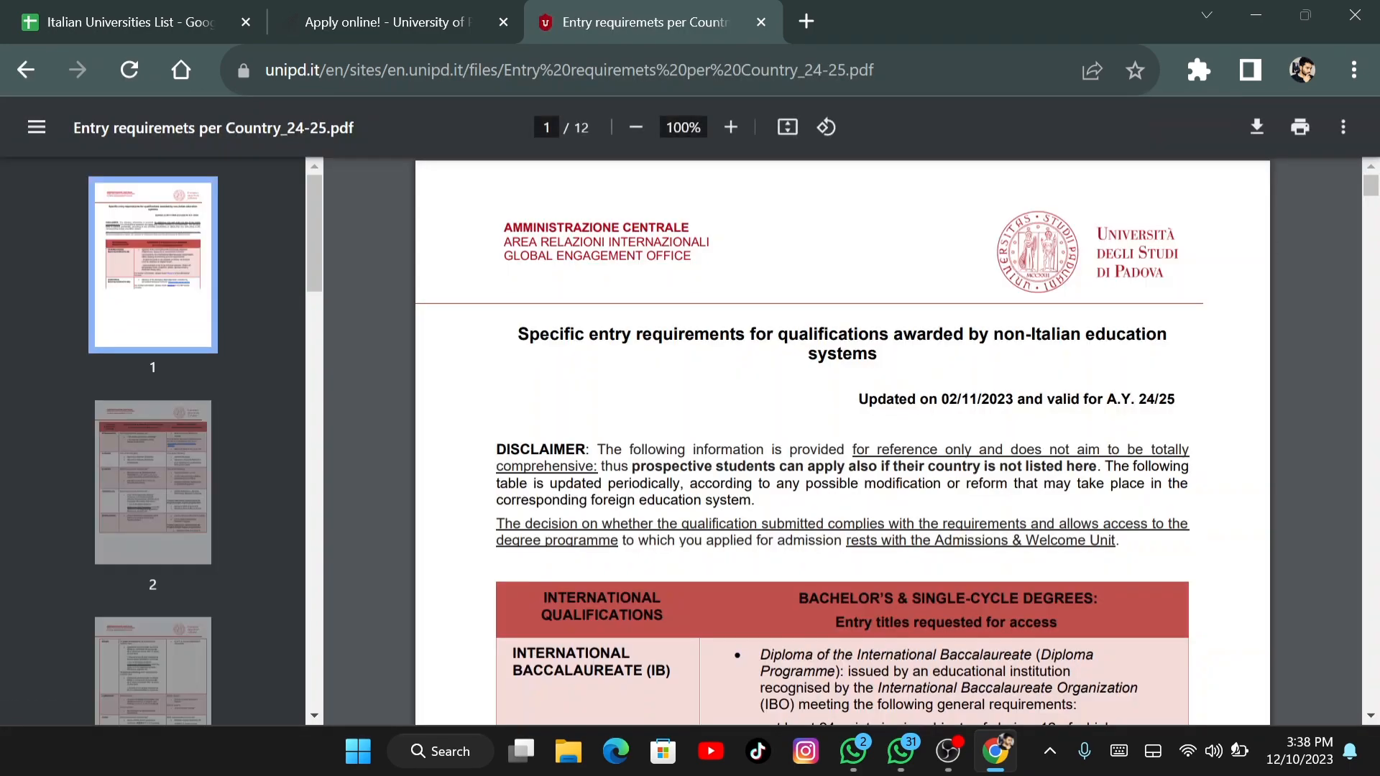
Scroll the PDF to Pakistan's row on page 8 (HSSC or Intermediate School Certificate)
scroll(888, 438, "down", 5)
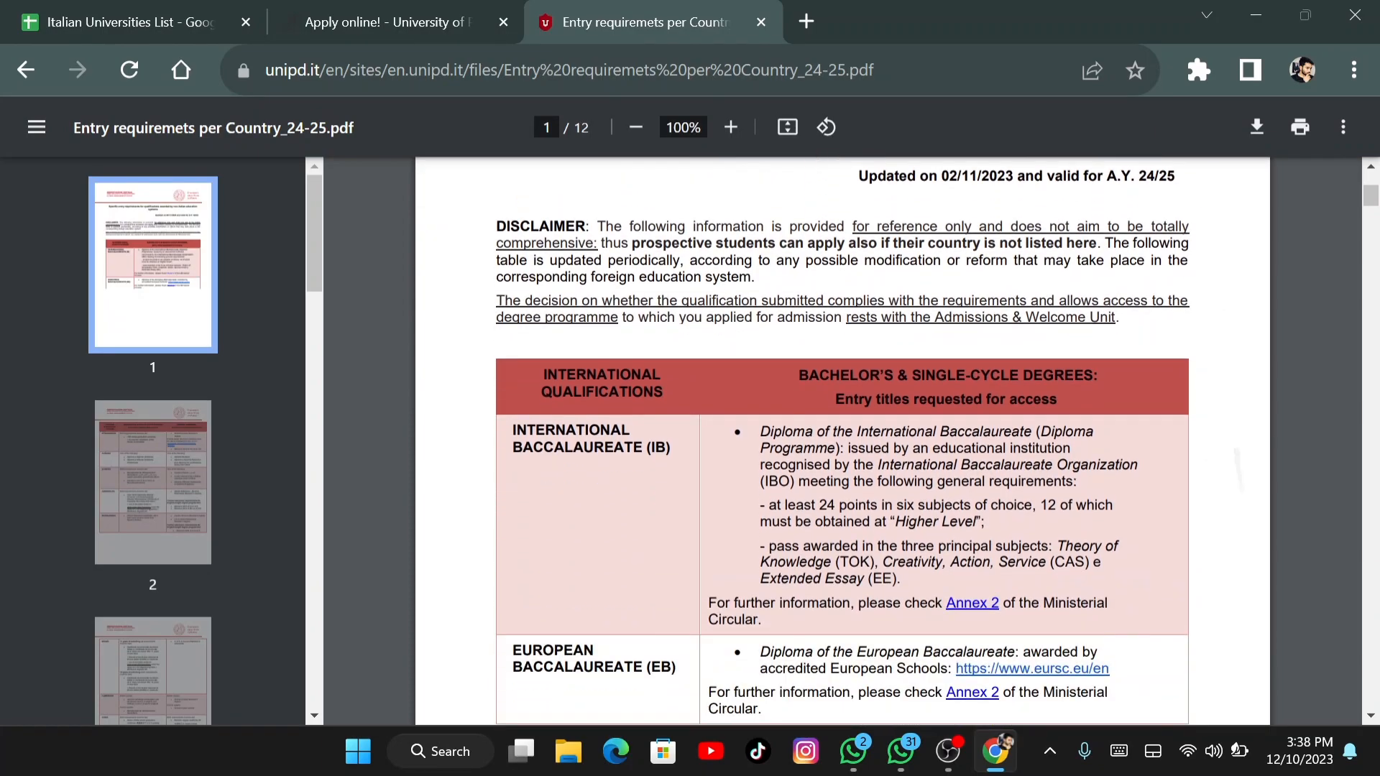
scroll(842, 439, "down", 9)
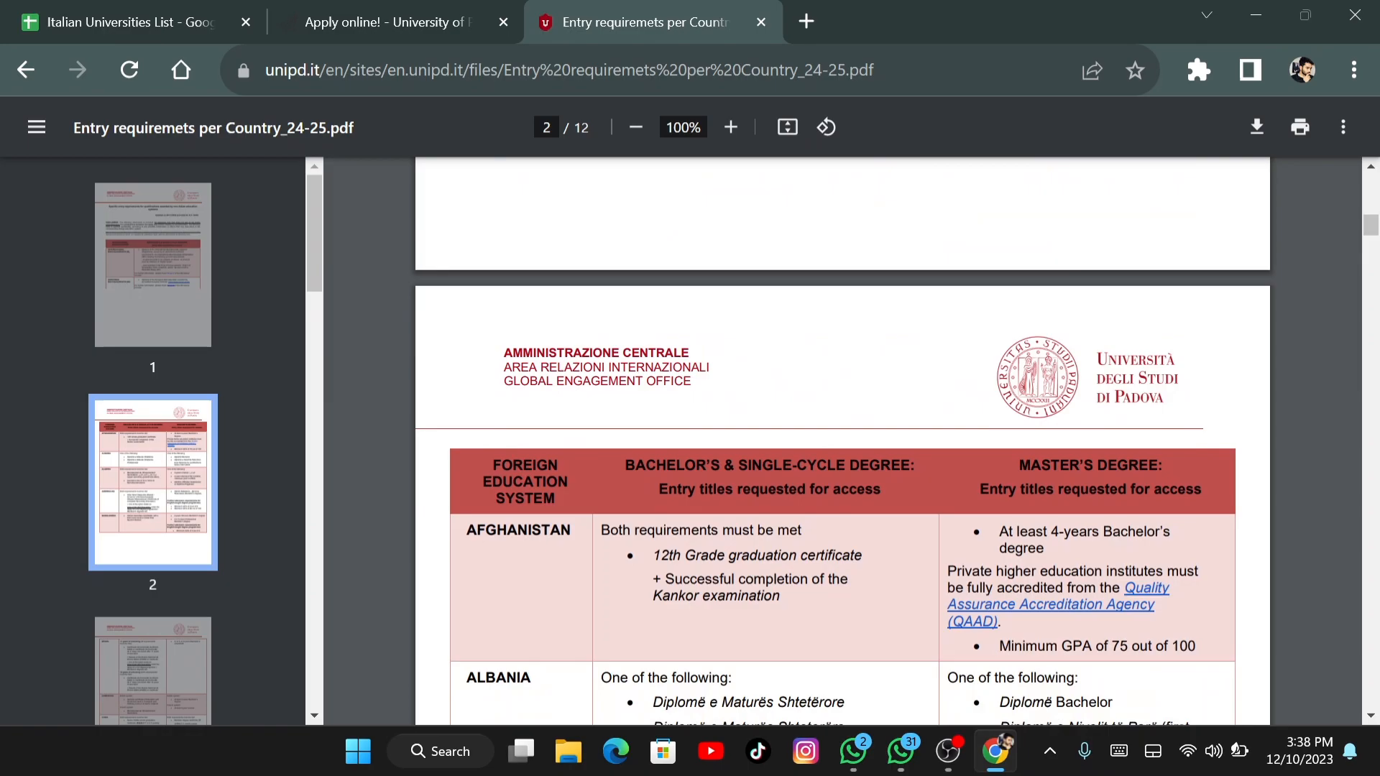
scroll(842, 438, "down", 20)
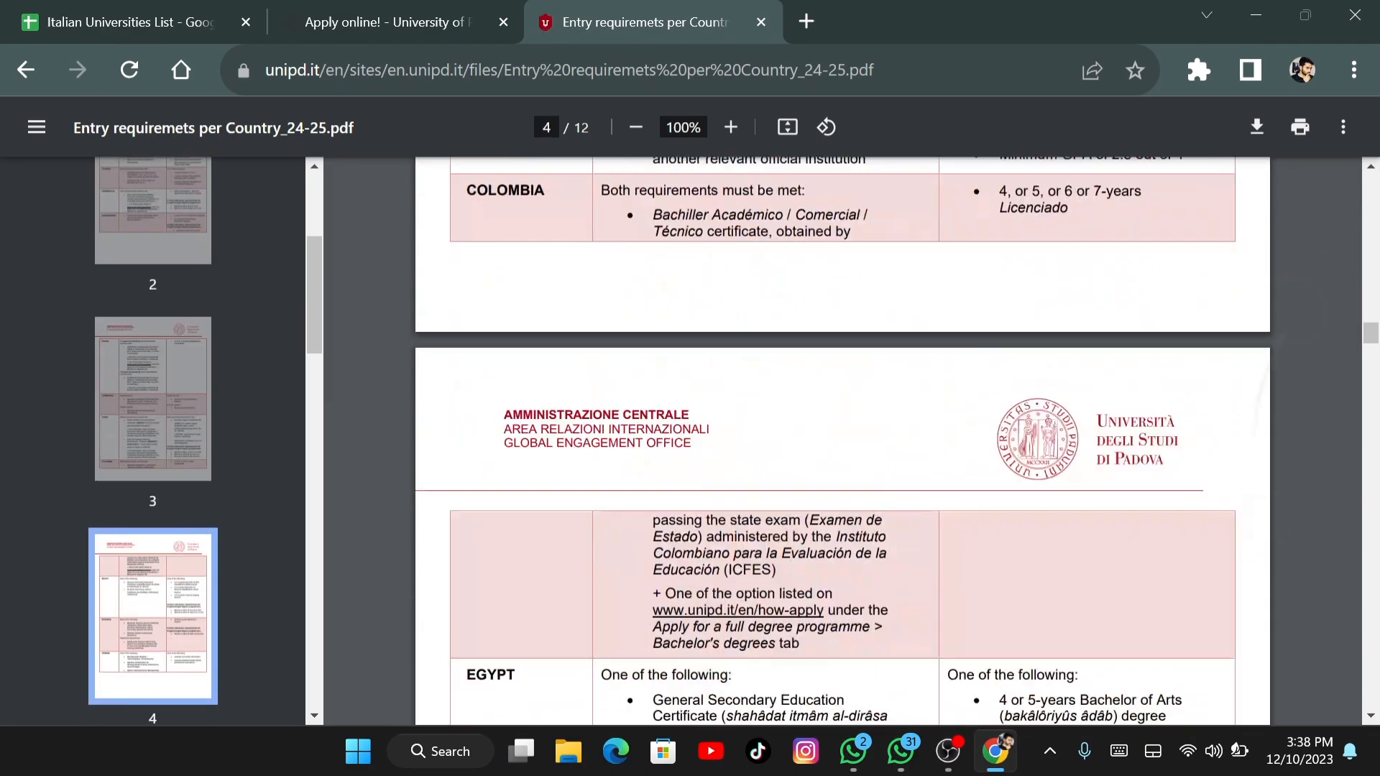
scroll(842, 439, "down", 20)
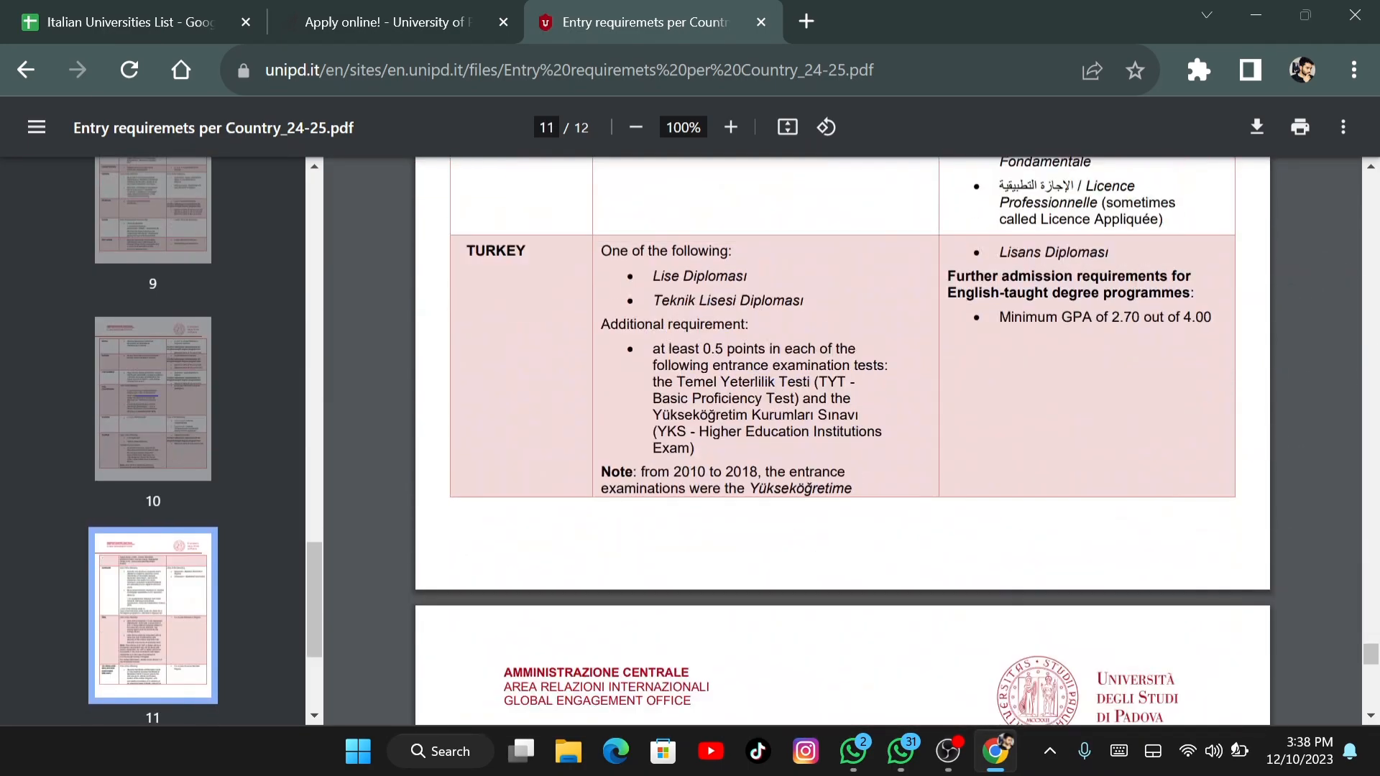
scroll(842, 438, "up", 20)
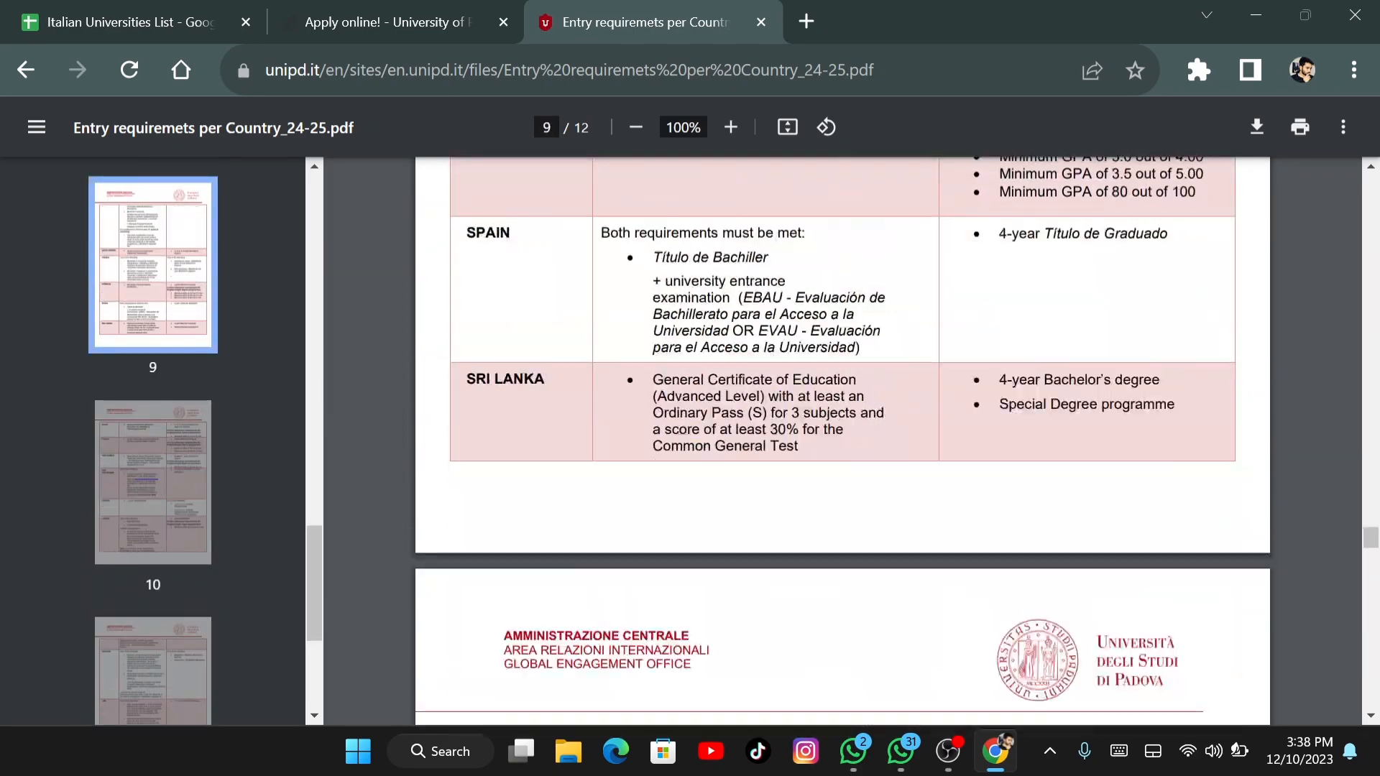
scroll(842, 439, "up", 6)
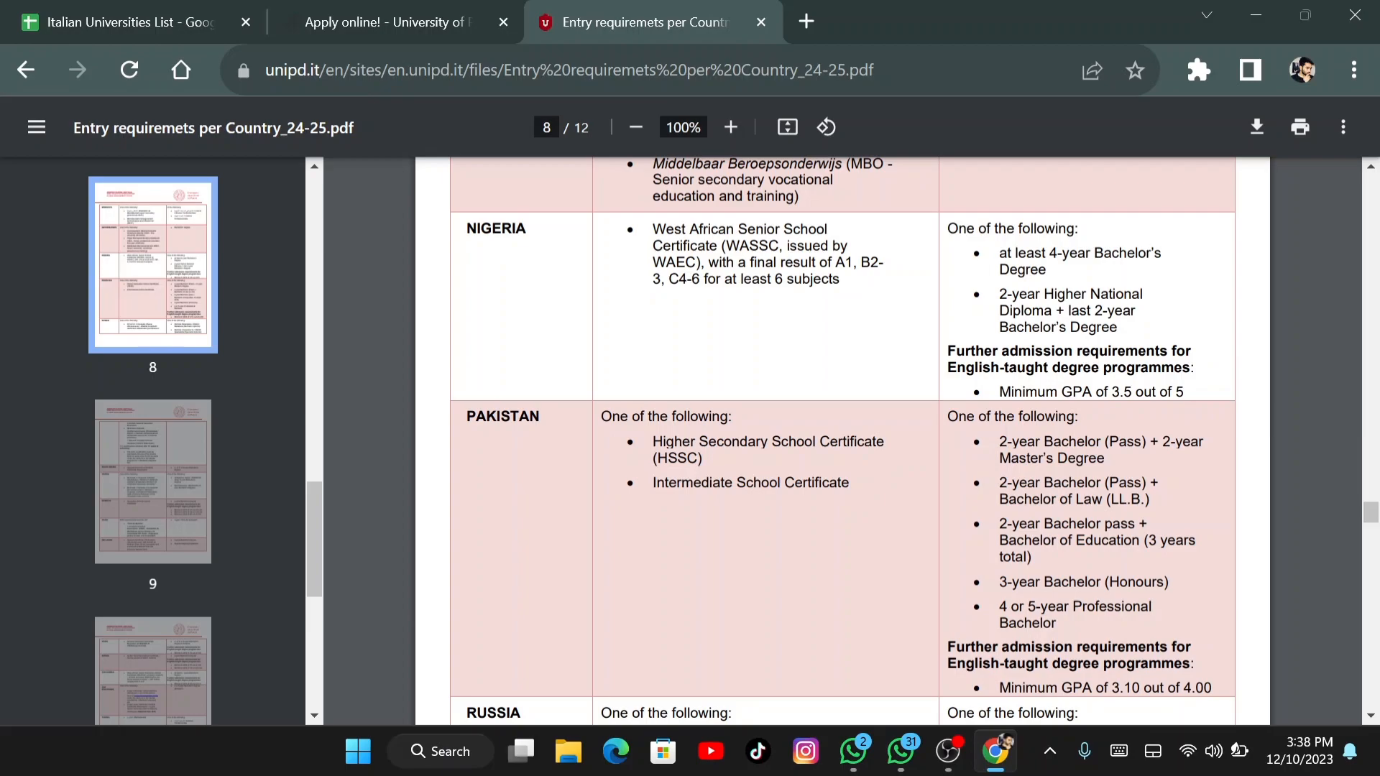
left_click_drag(732, 417, 467, 417)
left_click(674, 444)
left_click_drag(653, 483, 849, 483)
left_click_drag(998, 441, 1205, 441)
left_click(1205, 441)
double_click(1028, 498)
left_click(1027, 500)
double_click(1028, 540)
triple_click(1108, 541)
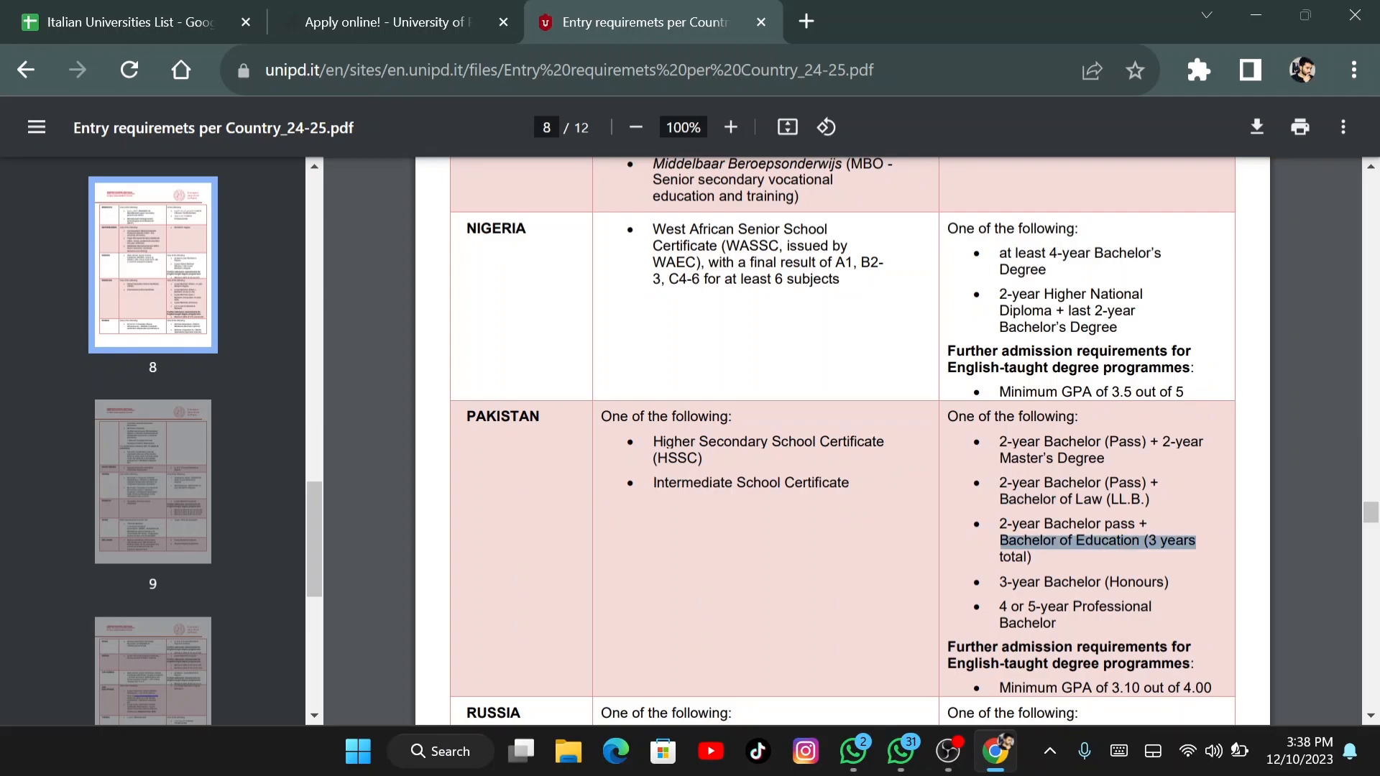
double_click(1112, 607)
double_click(1072, 582)
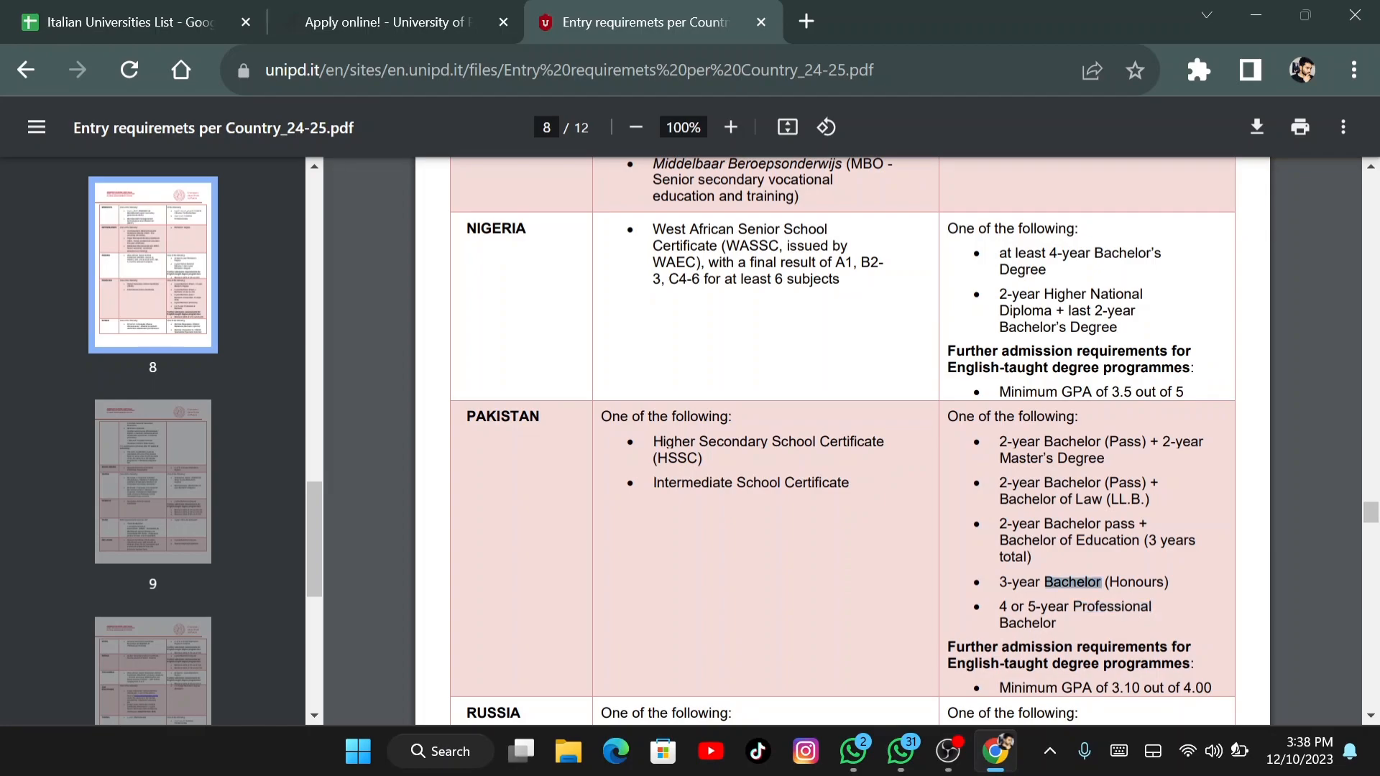
double_click(1027, 624)
scroll(843, 442, "down", 3)
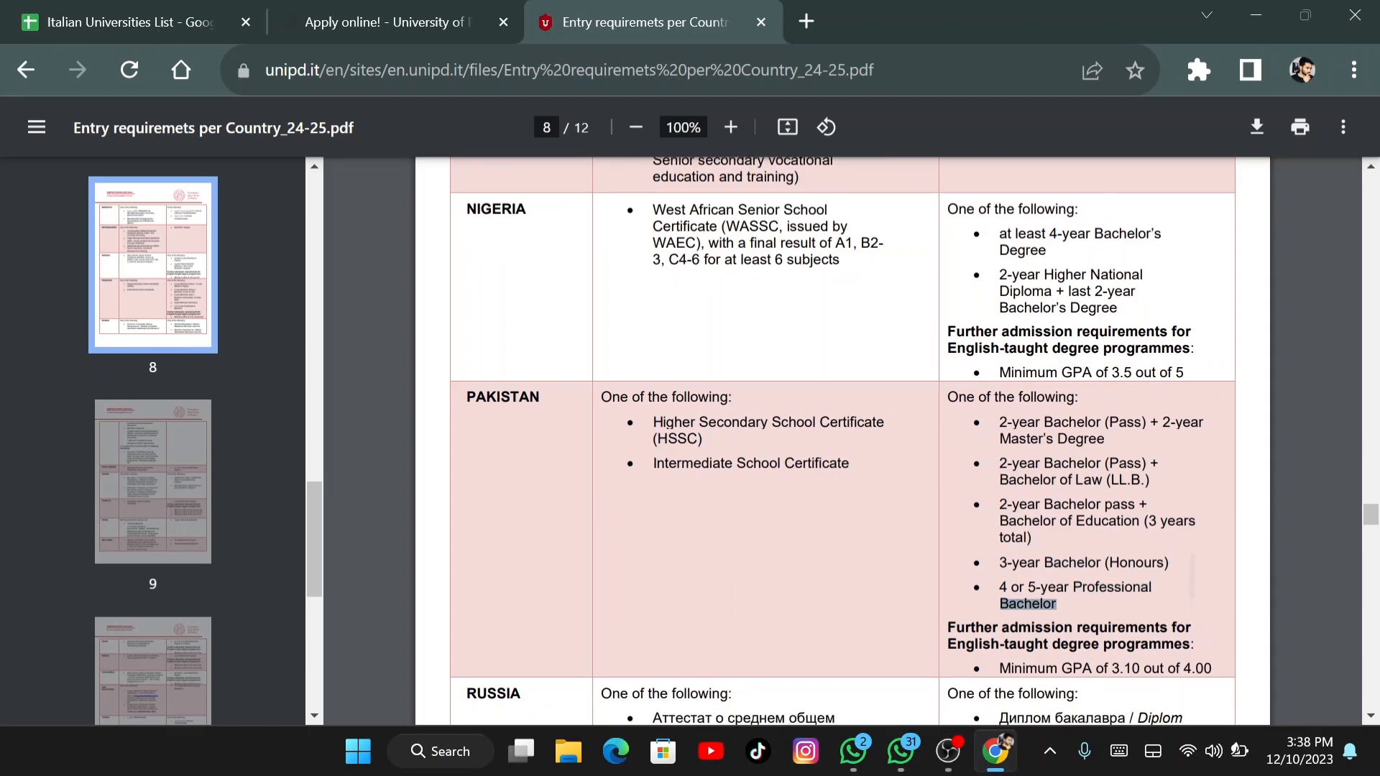
left_click(1063, 460)
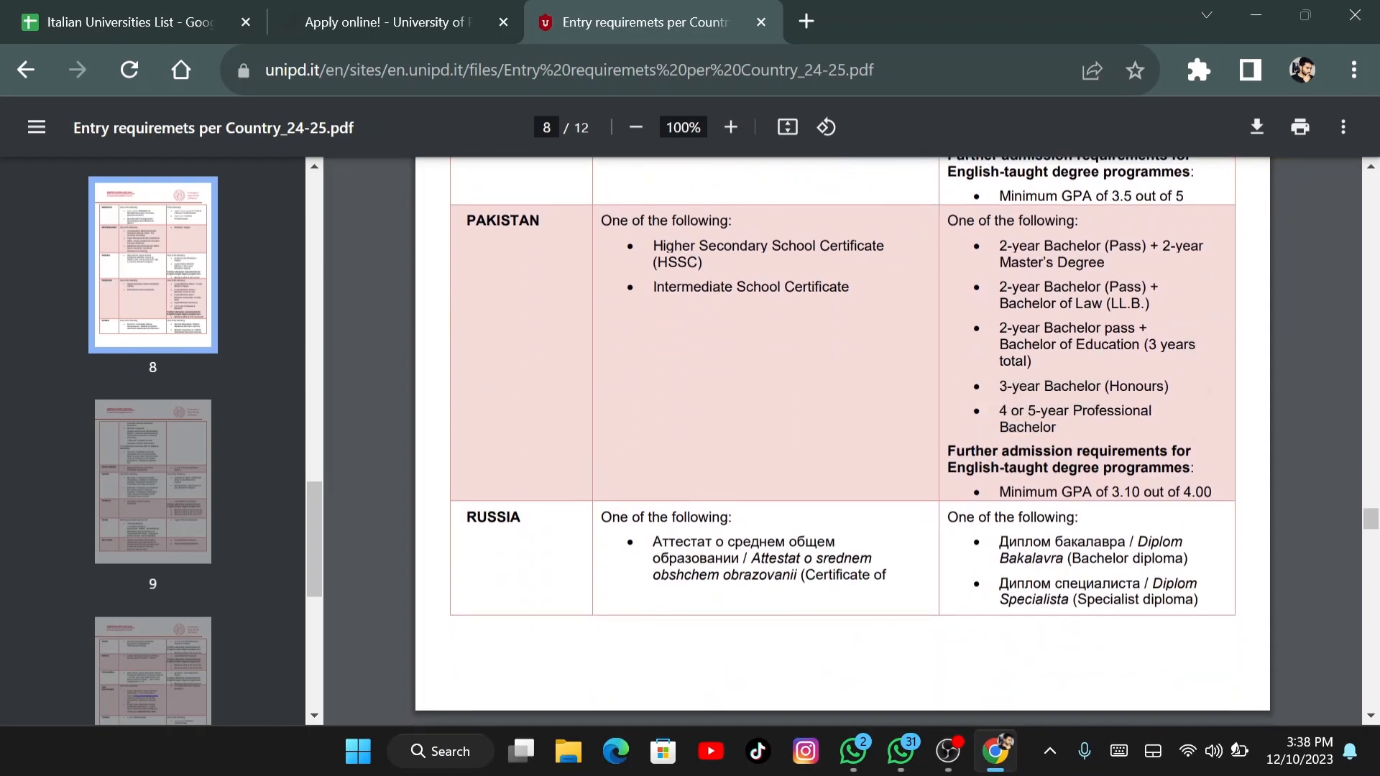
scroll(843, 442, "up", 2)
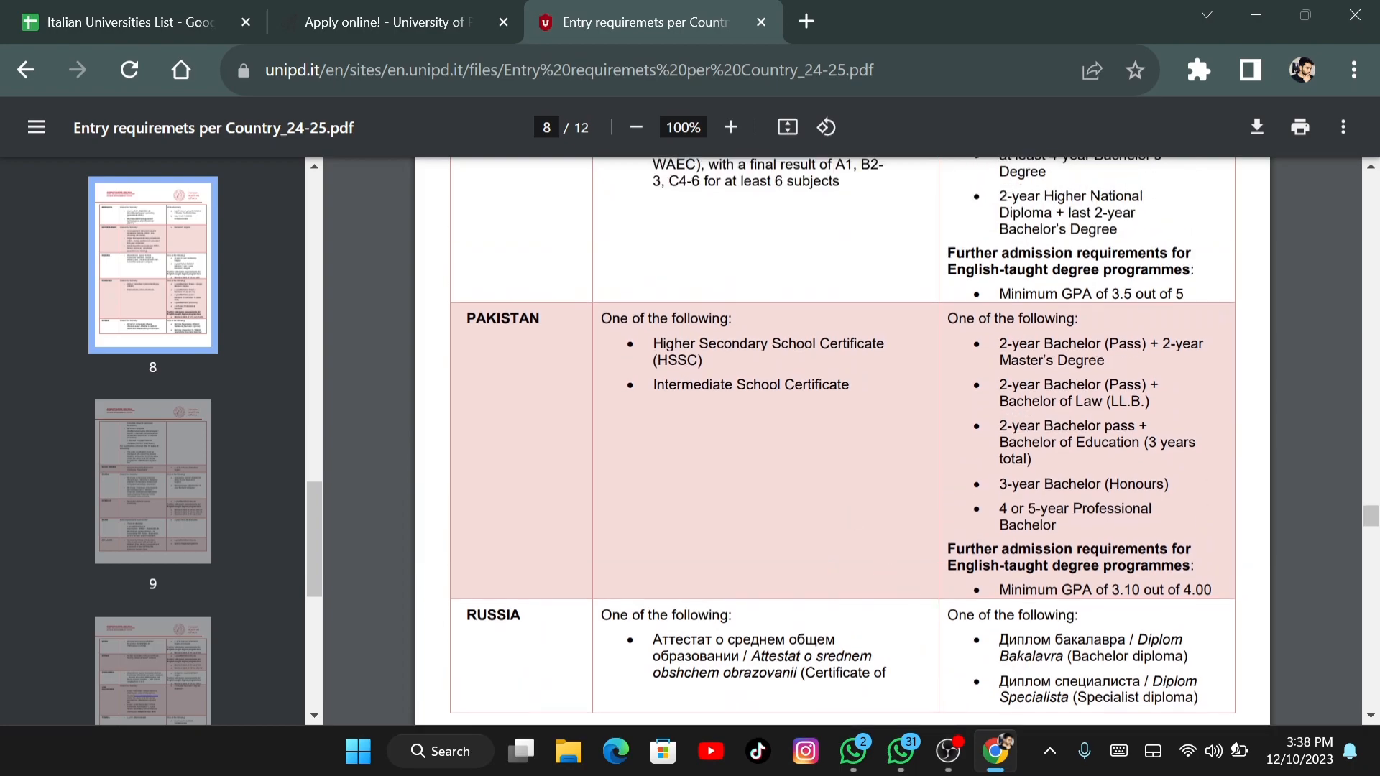
double_click(1028, 590)
left_click(1114, 590)
Return to the application form, advance to the Languages page and dismiss the incomplete-fields warning
left_click(399, 20)
scroll(819, 431, "down", 6)
scroll(819, 431, "down", 1)
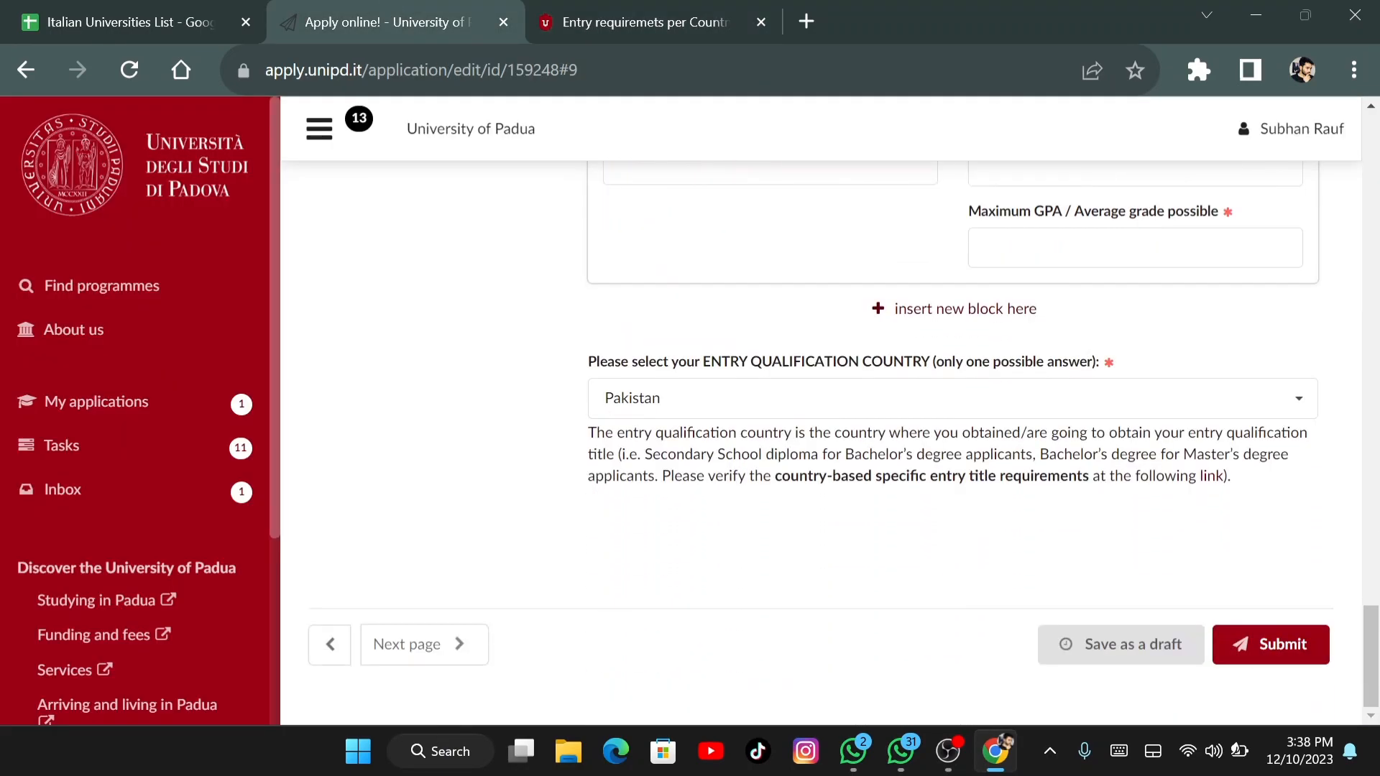
left_click(424, 644)
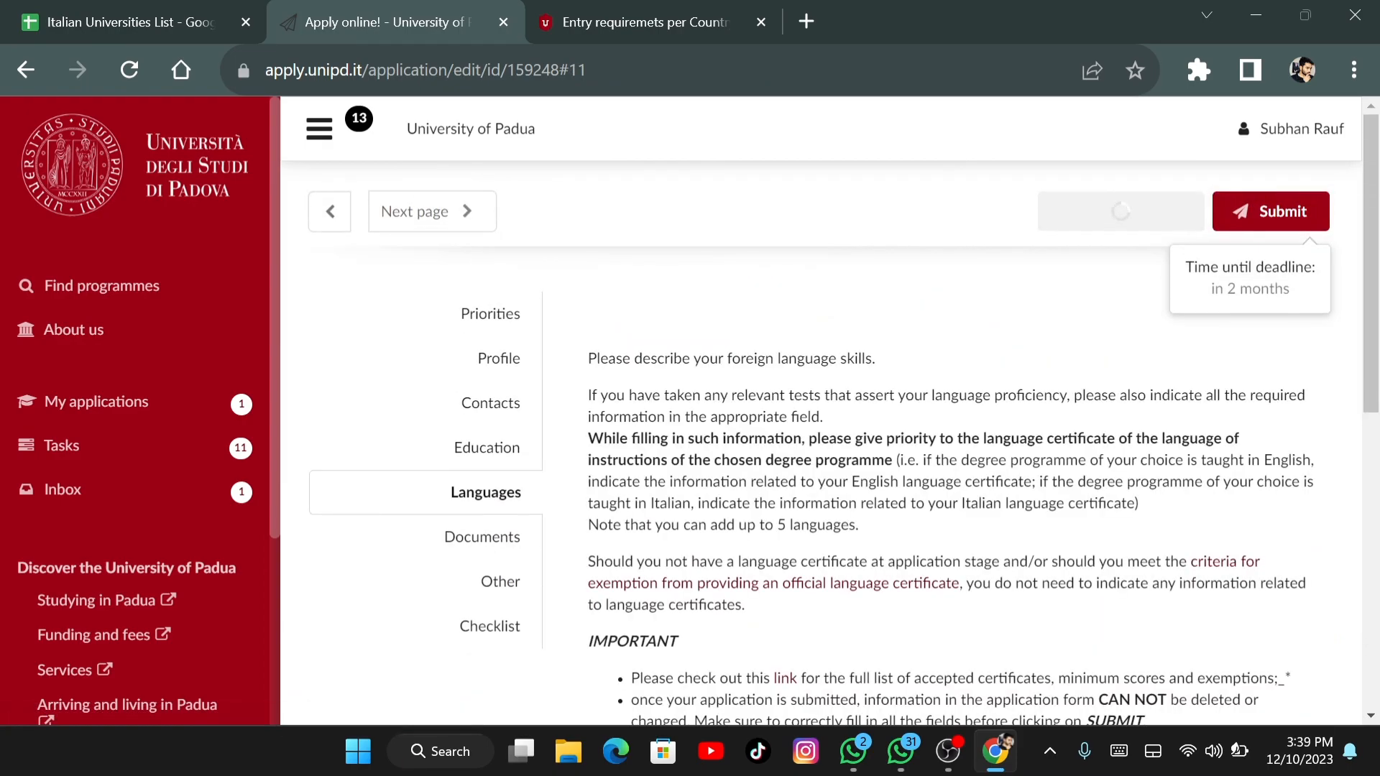
scroll(820, 431, "down", 2)
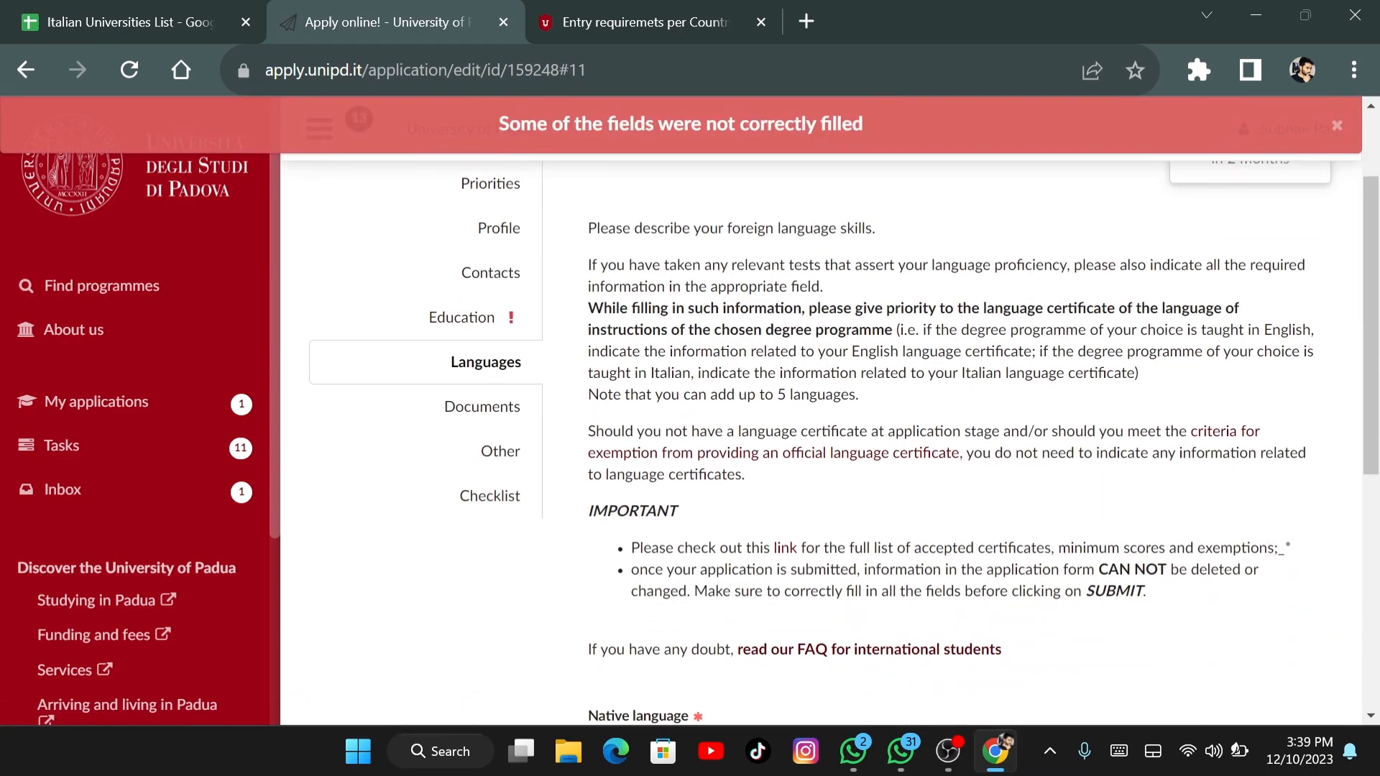
scroll(820, 431, "down", 2)
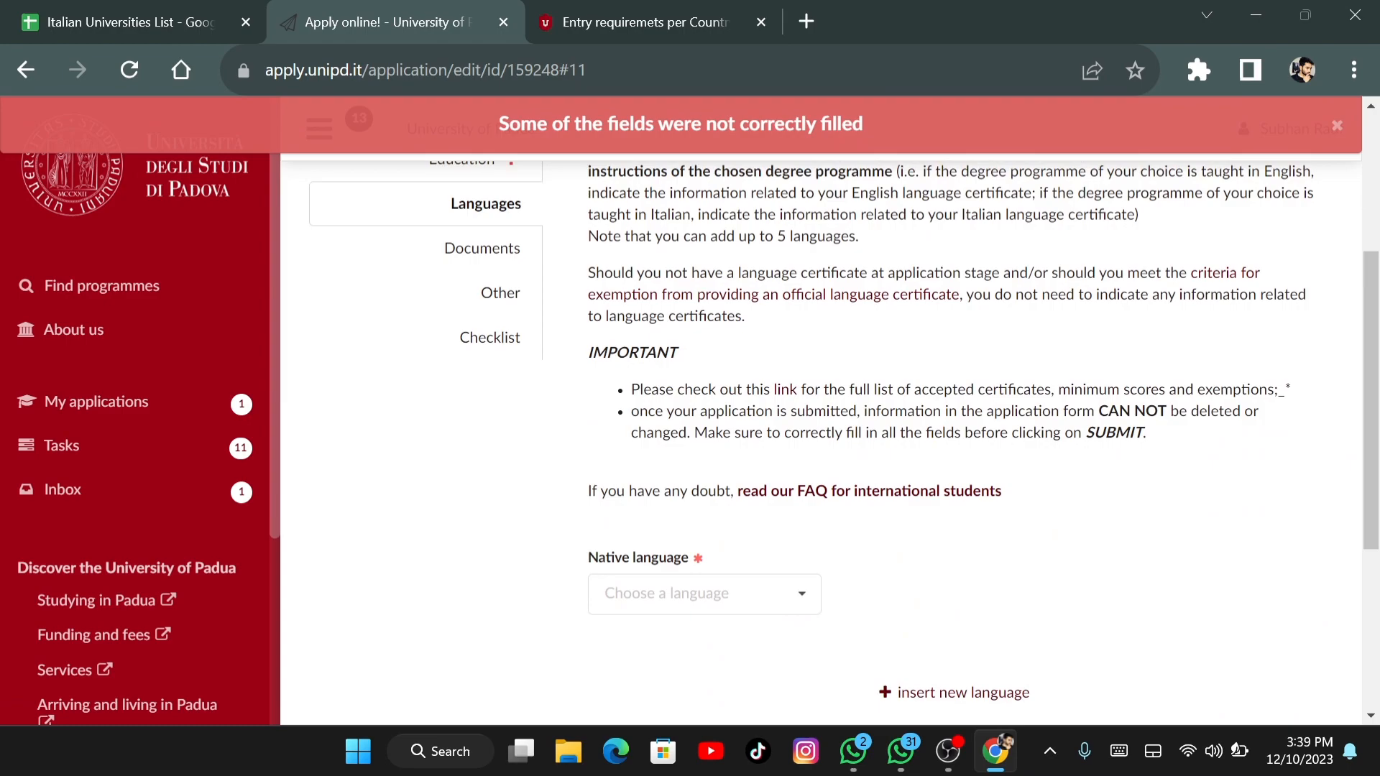
left_click(1339, 128)
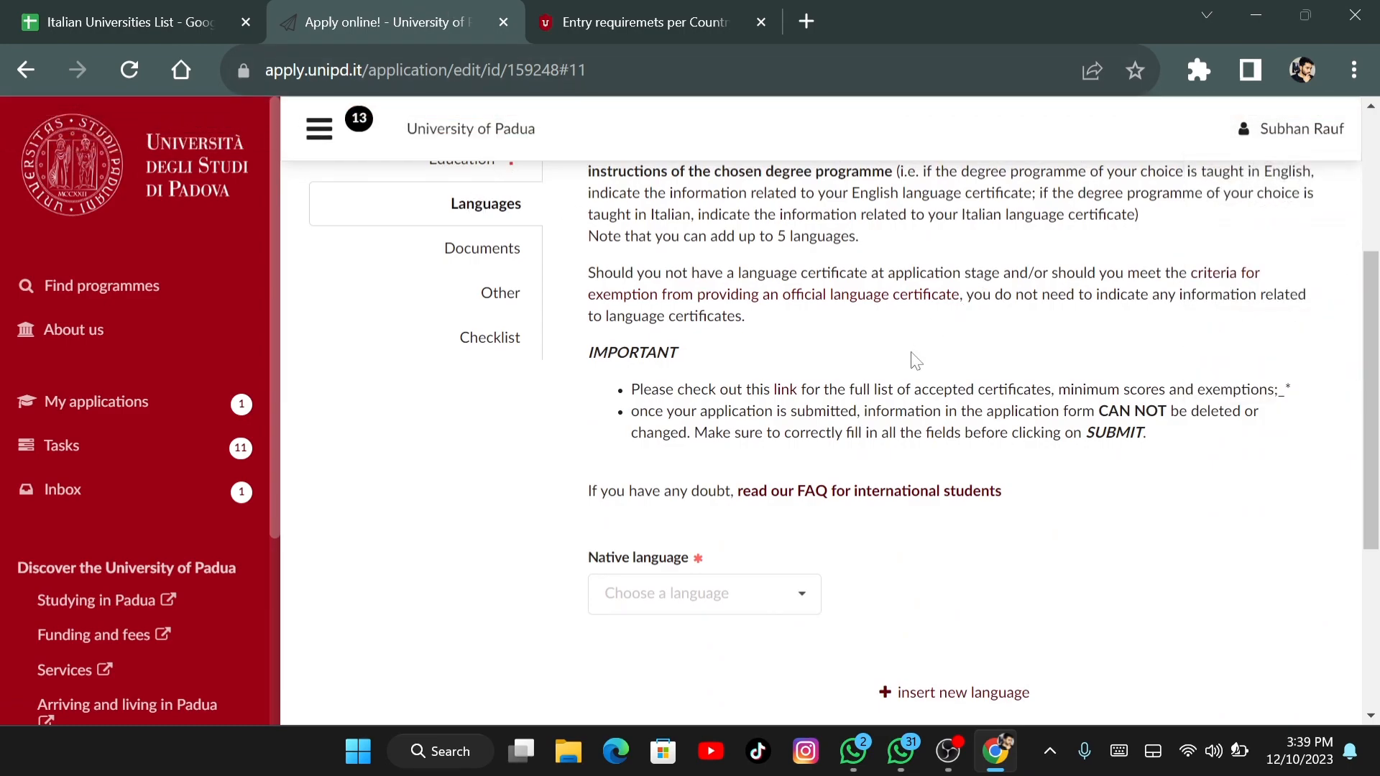
Set the native language to Urdu
left_click(795, 599)
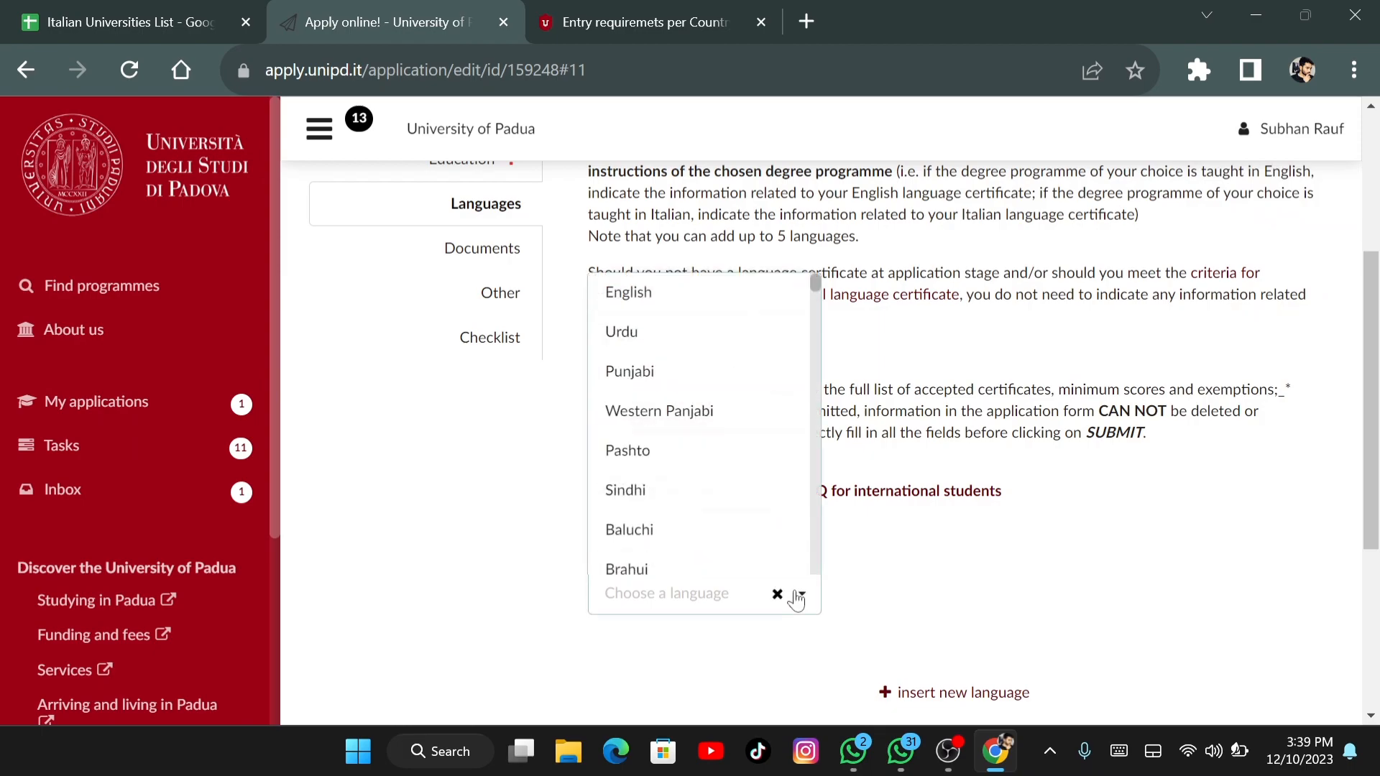
left_click(672, 345)
scroll(871, 386, "down", 2)
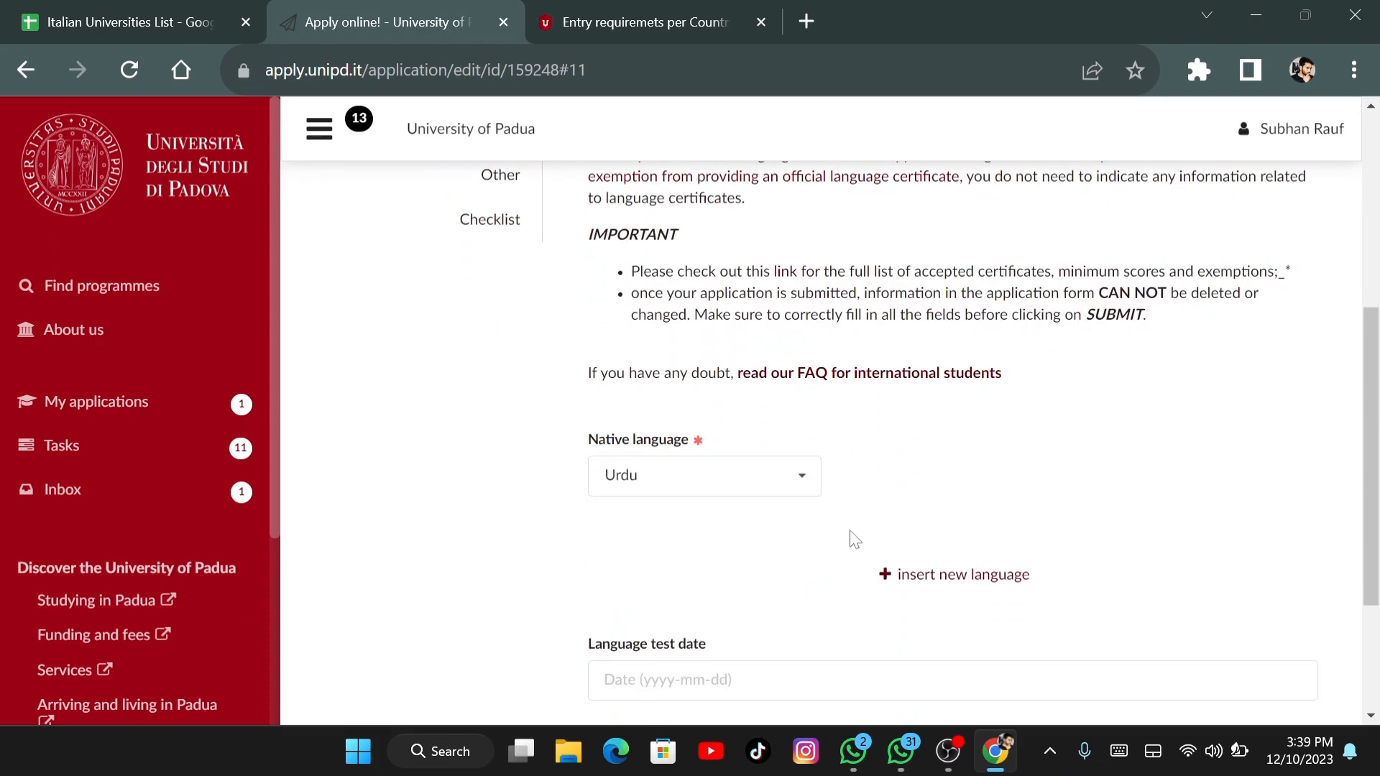
Add a new foreign-language entry and select English
left_click(925, 574)
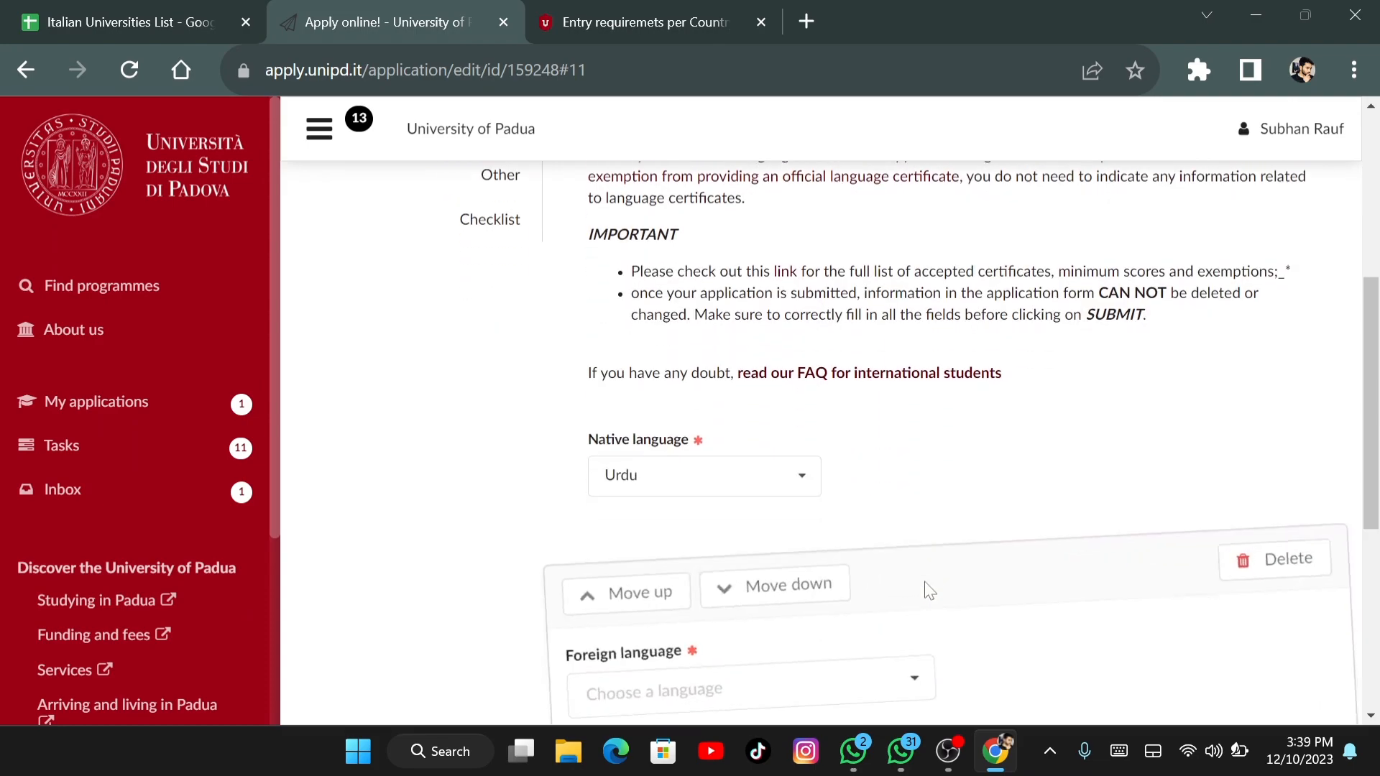
scroll(872, 529, "down", 3)
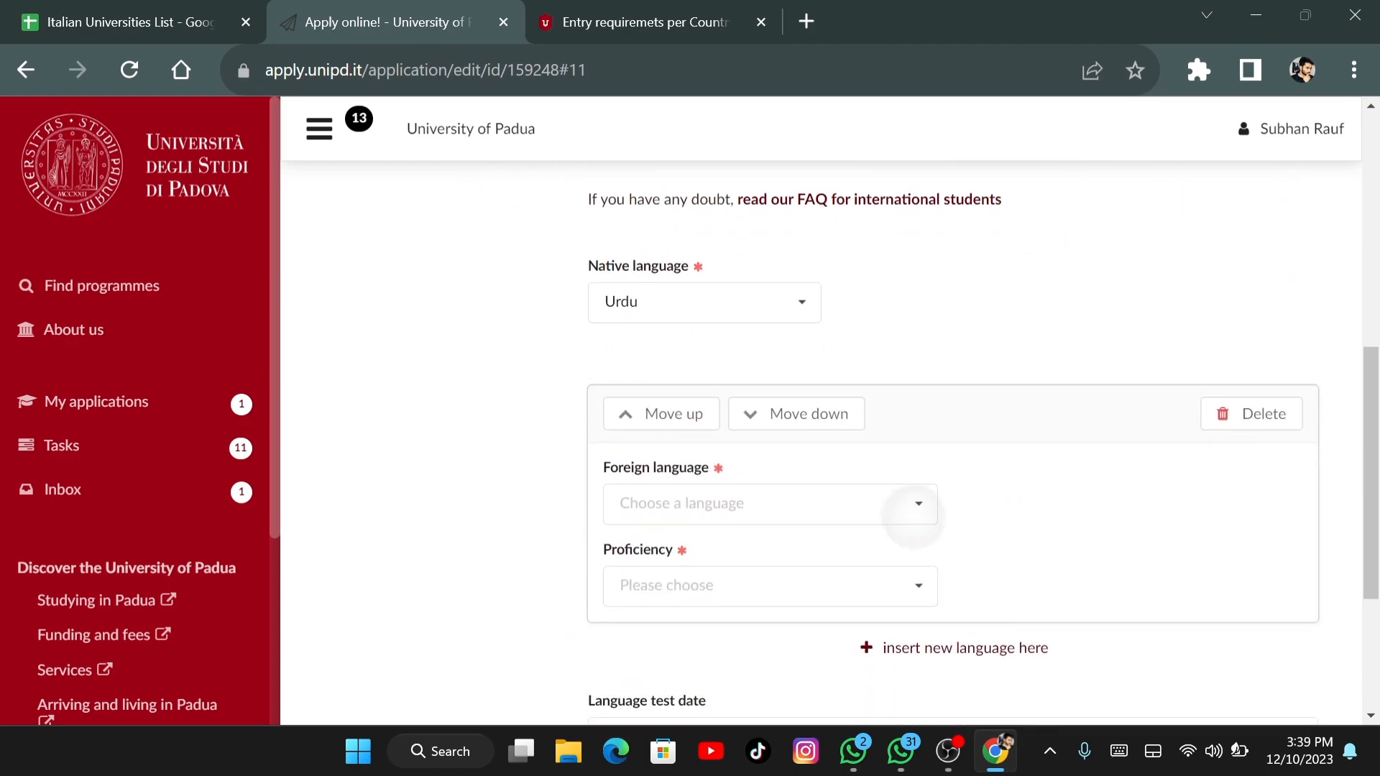
left_click(915, 503)
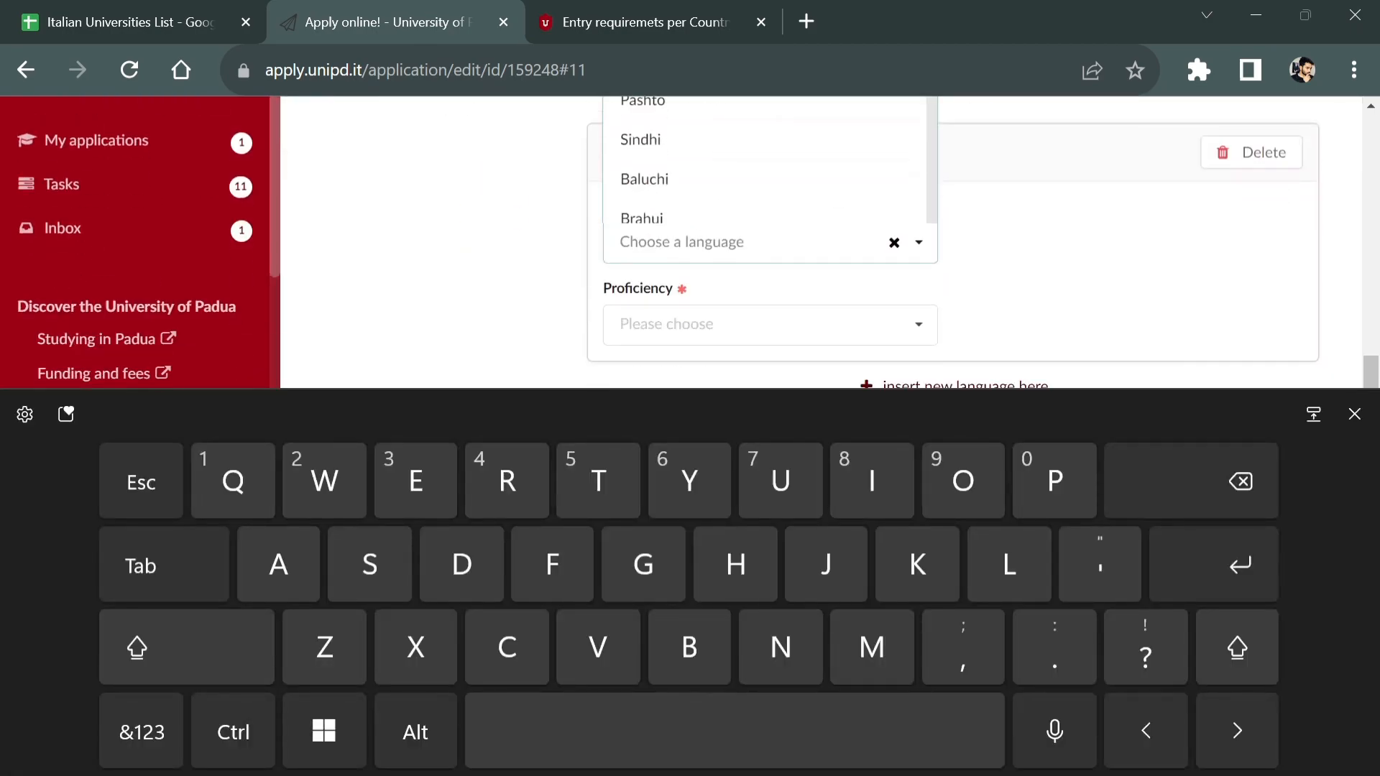
left_click(1354, 414)
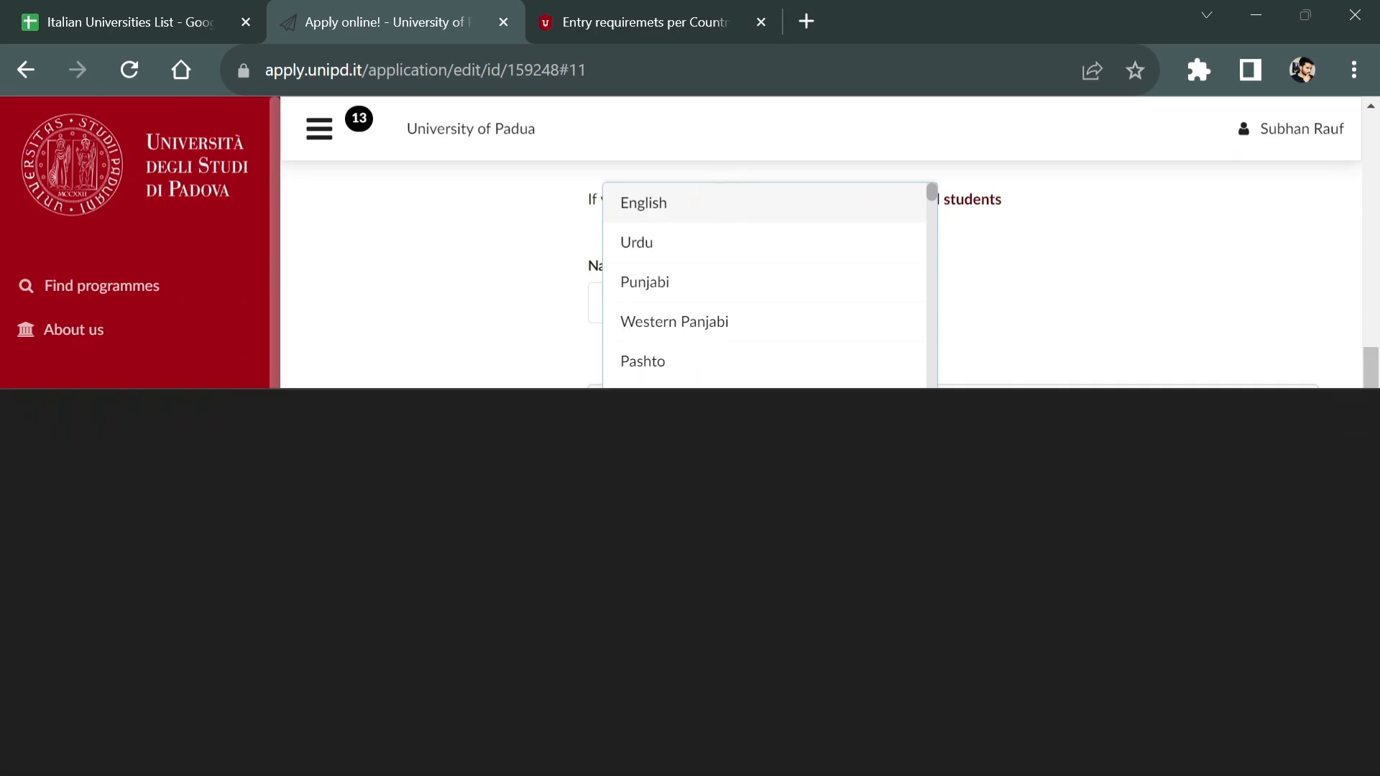
left_click(643, 203)
left_click(761, 300)
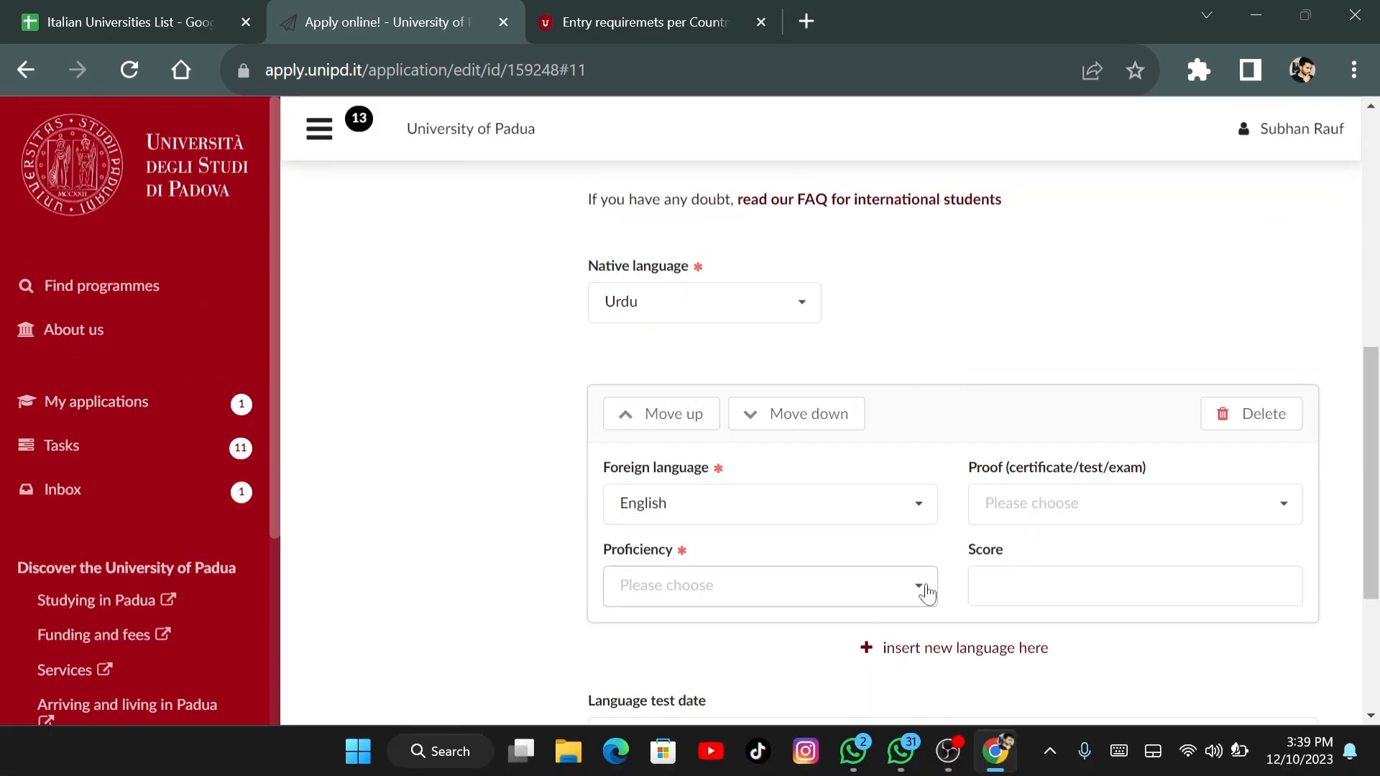
Set English proficiency to B2, proven by an entirely English-taught previous degree
left_click(926, 594)
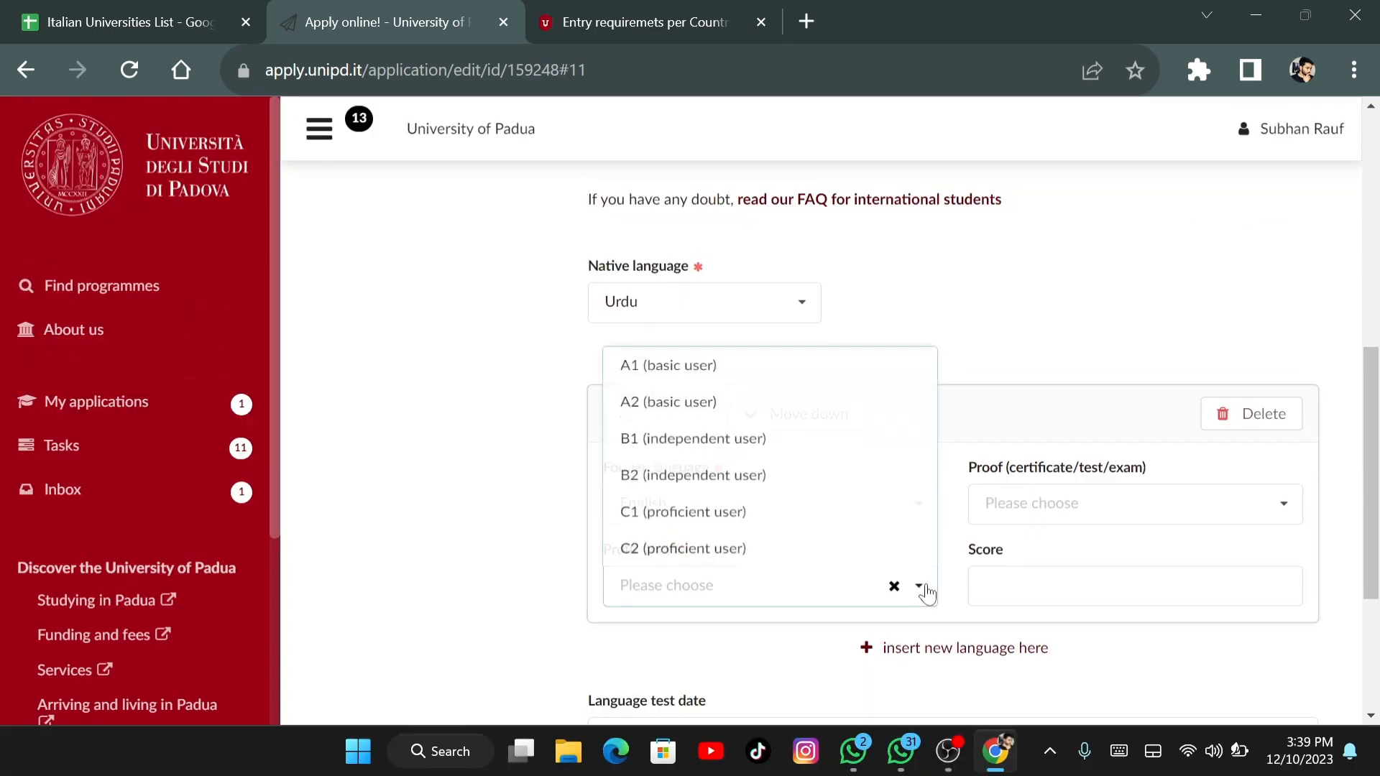
left_click(720, 478)
left_click(1121, 503)
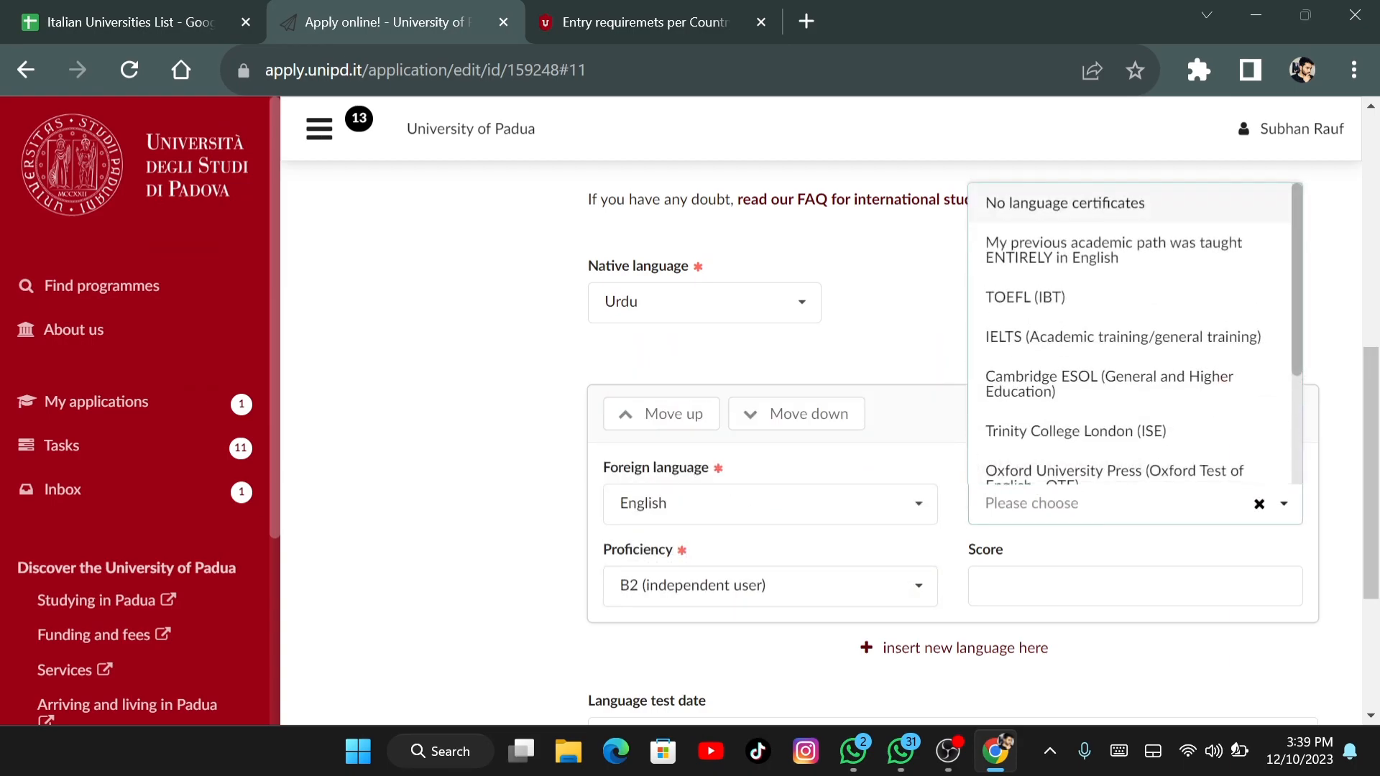
left_click(1114, 250)
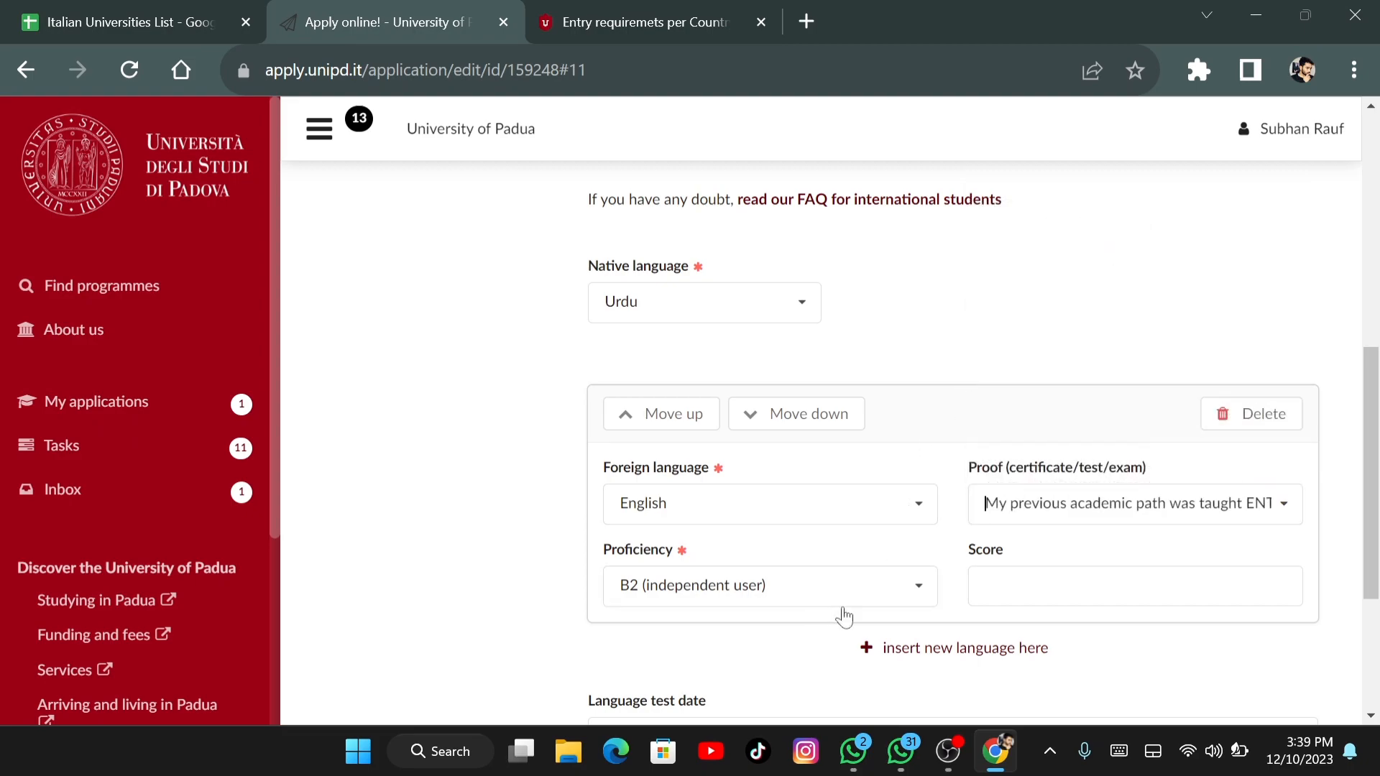
Briefly change the proficiency to C1, then restore it to B2
left_click(916, 585)
left_click(777, 526)
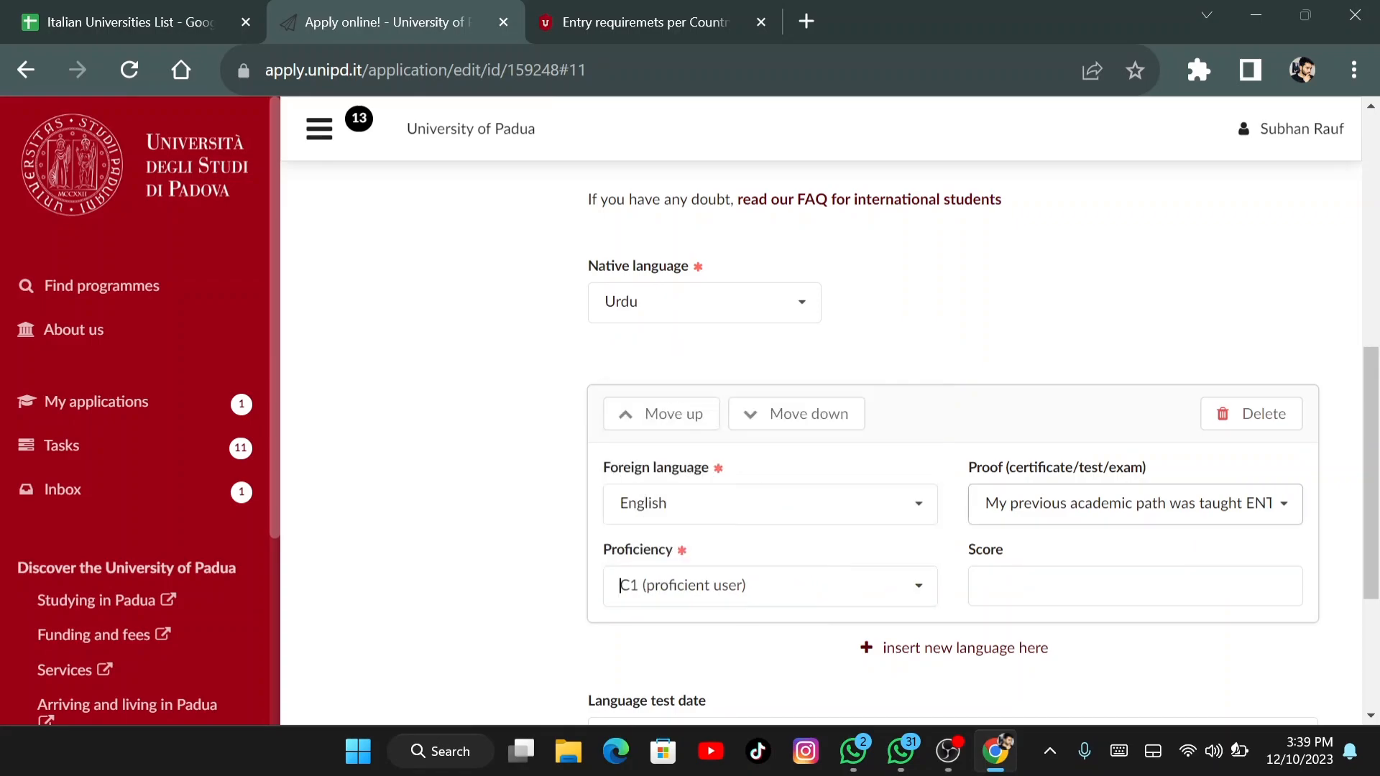
left_click(1258, 504)
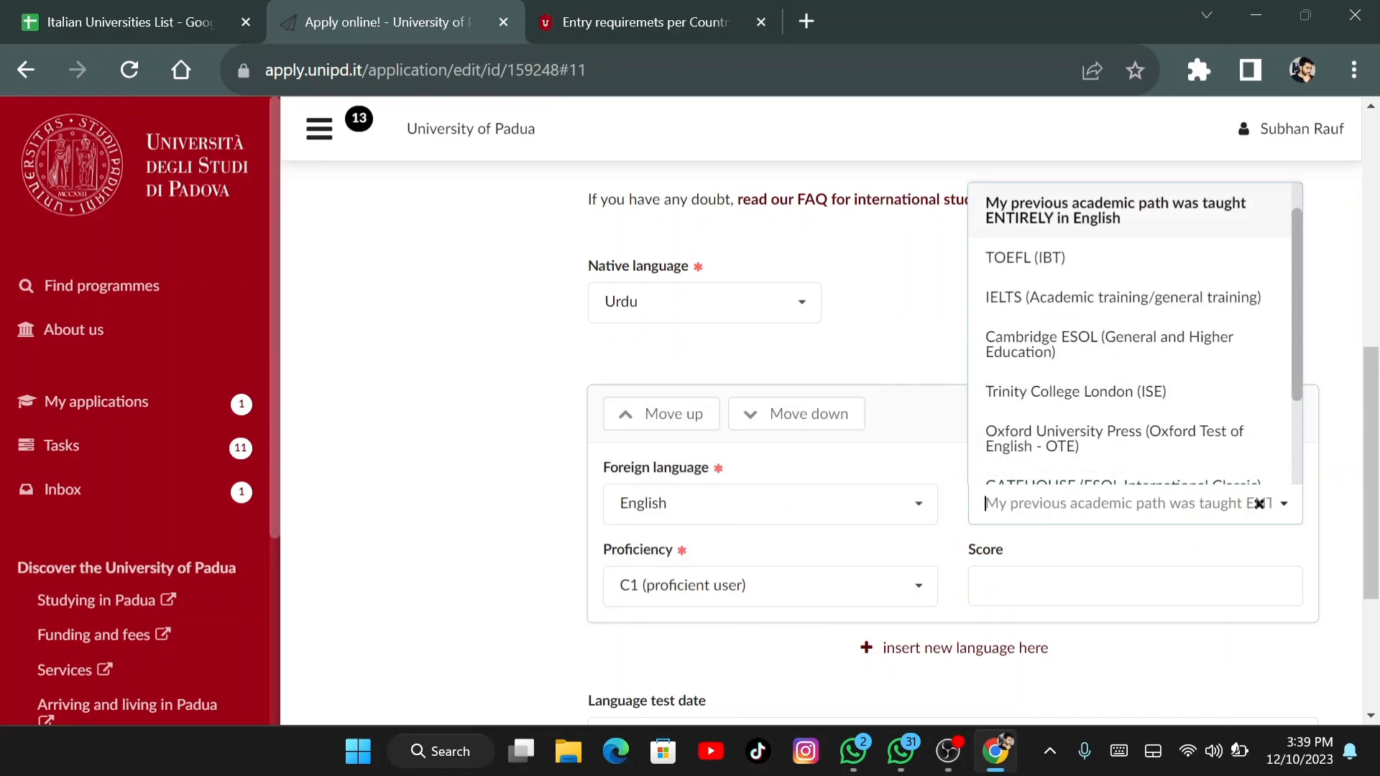
left_click(1068, 219)
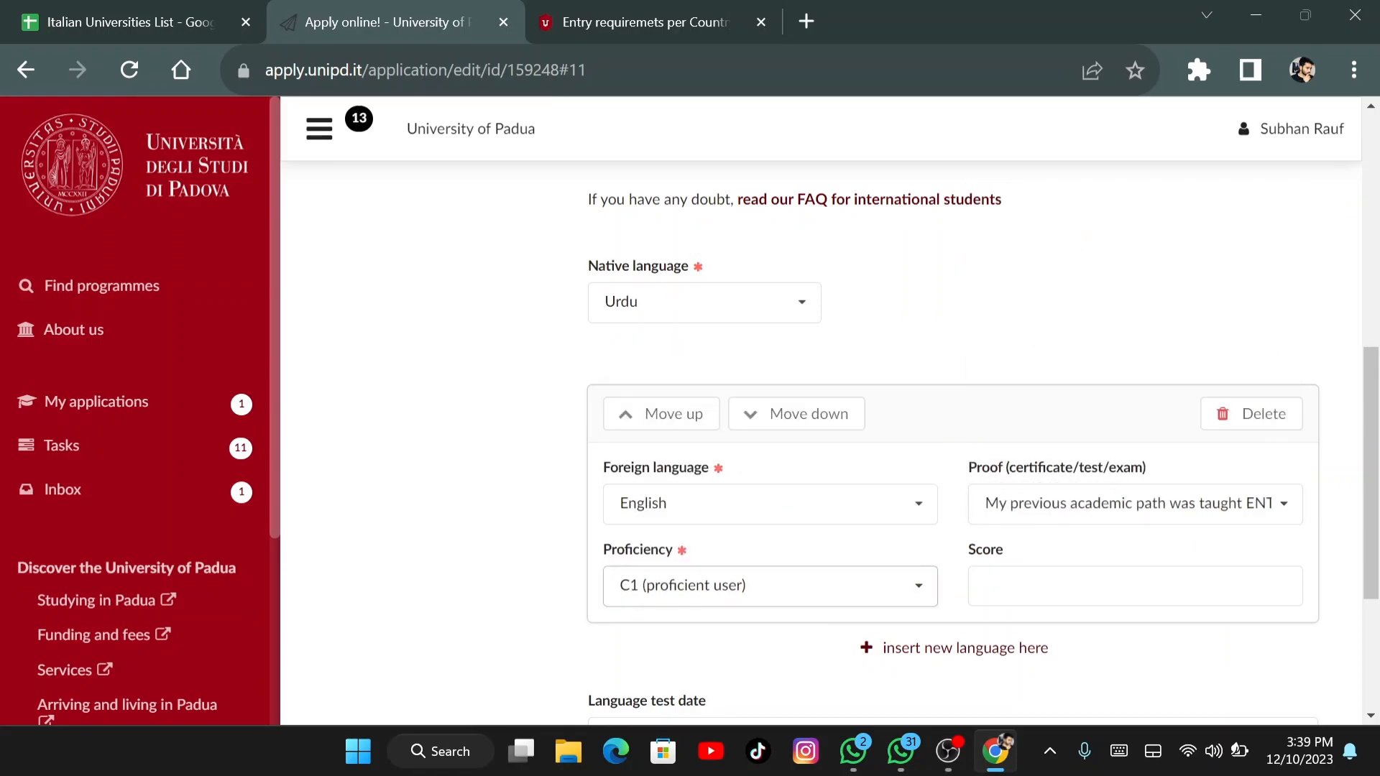
left_click(901, 582)
left_click(807, 485)
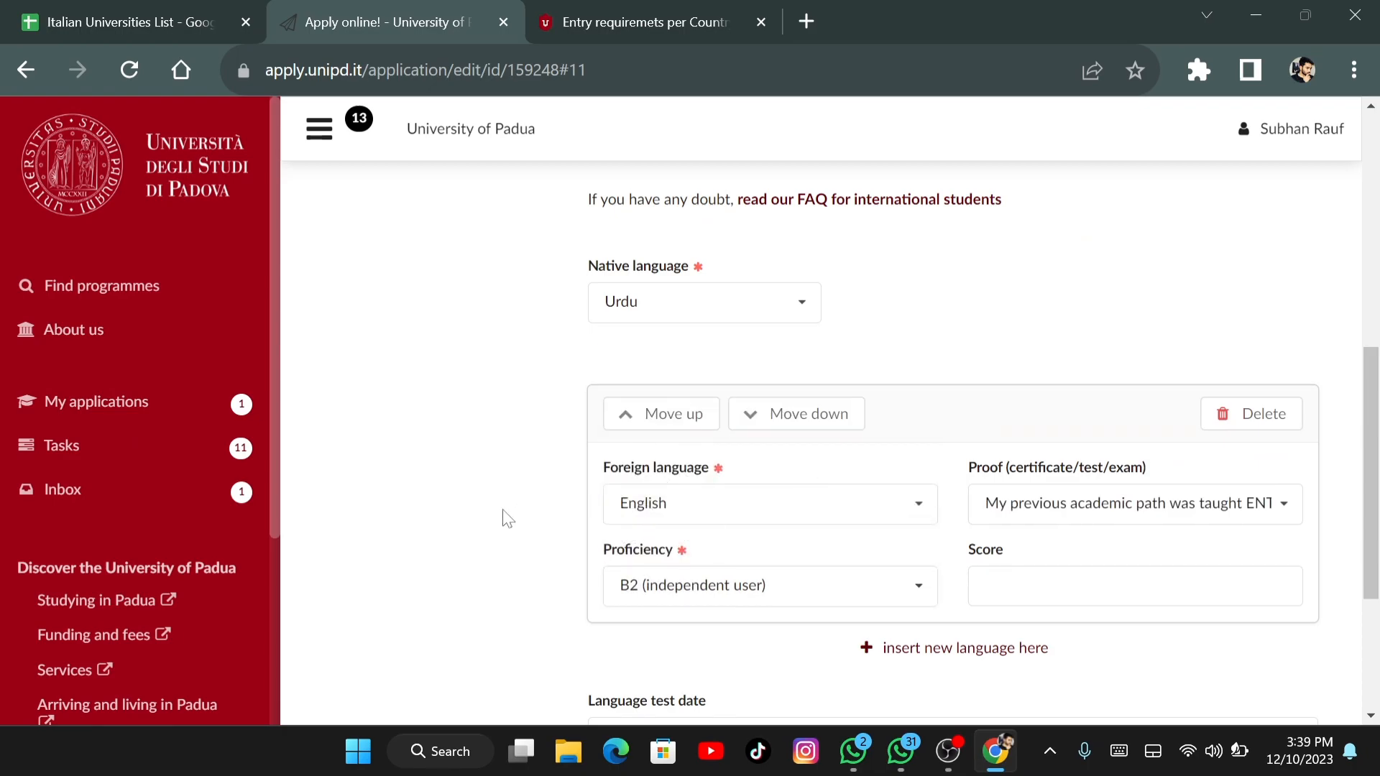
scroll(507, 518, "down", 2)
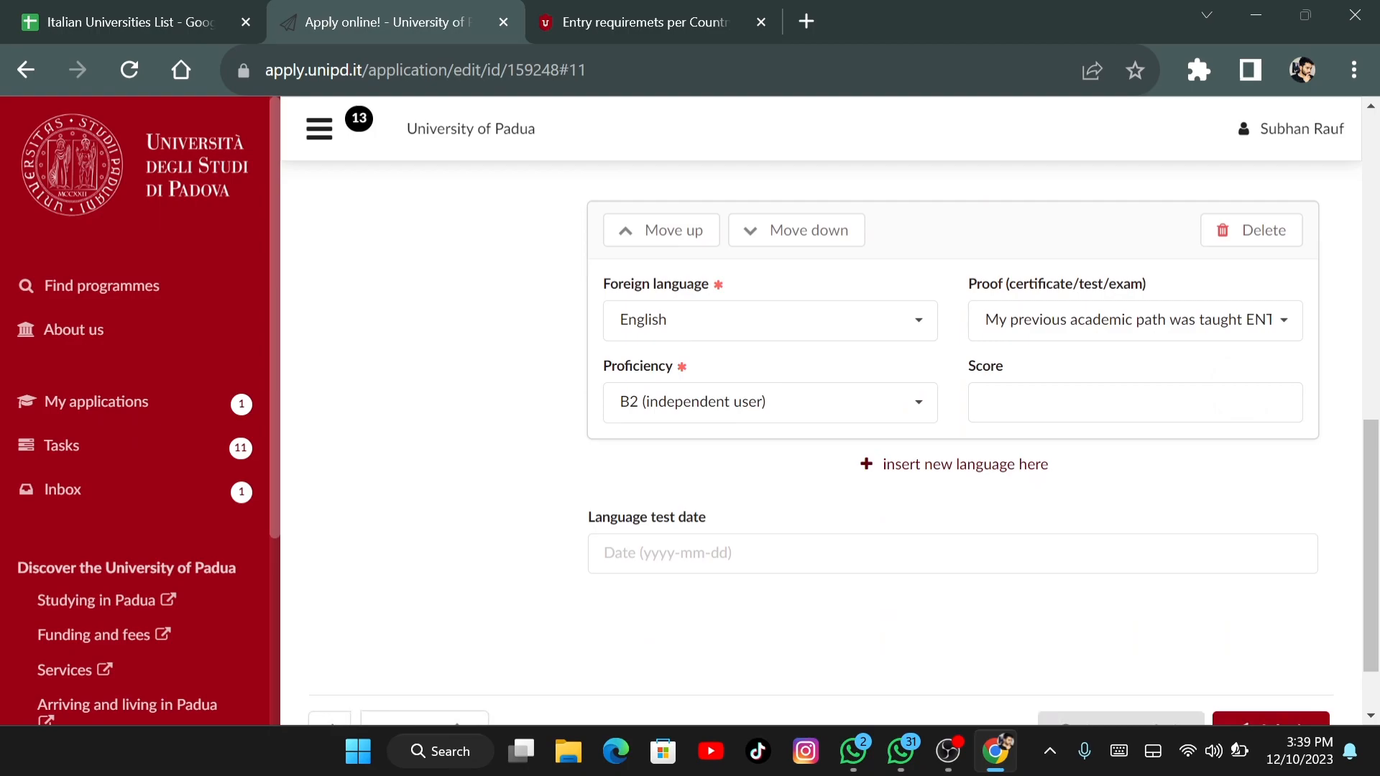
scroll(809, 431, "down", 1)
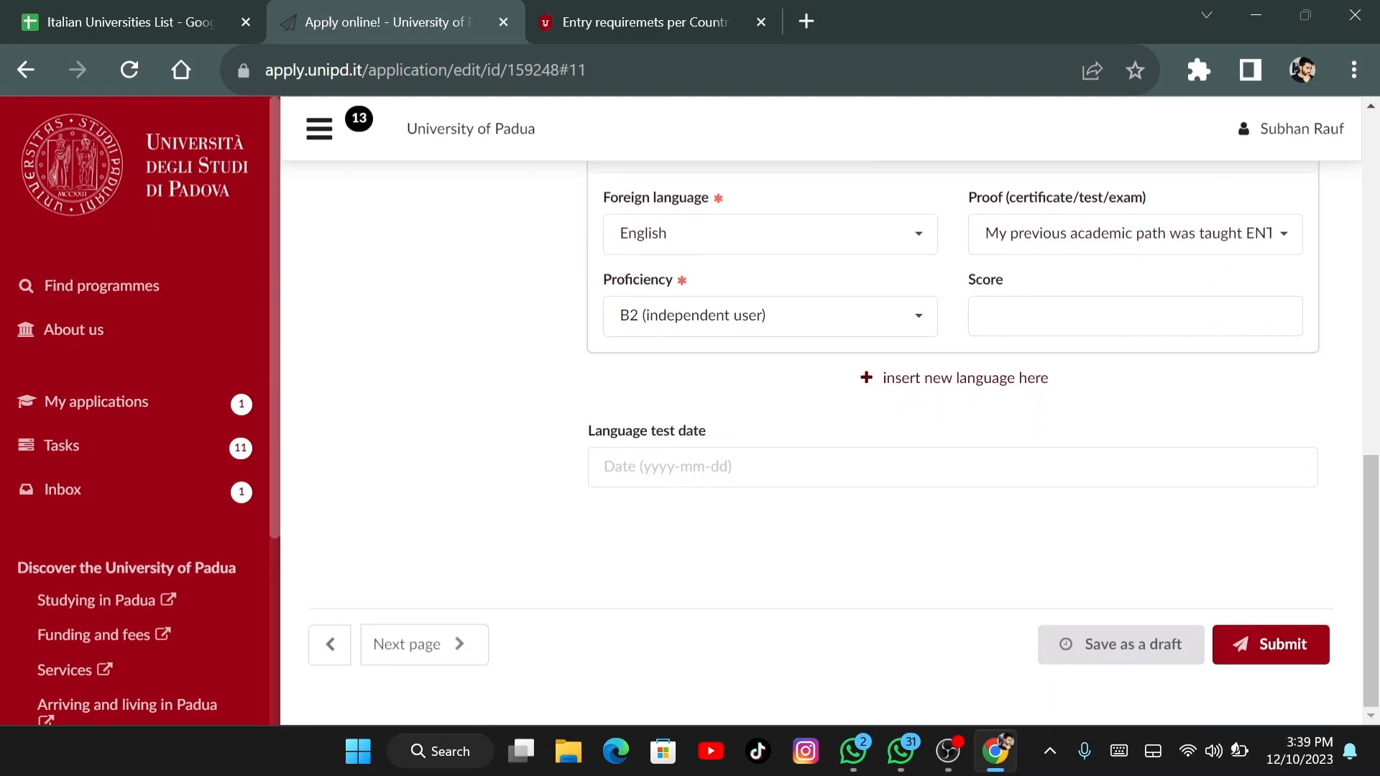
scroll(833, 438, "up", 4)
scroll(833, 438, "down", 3)
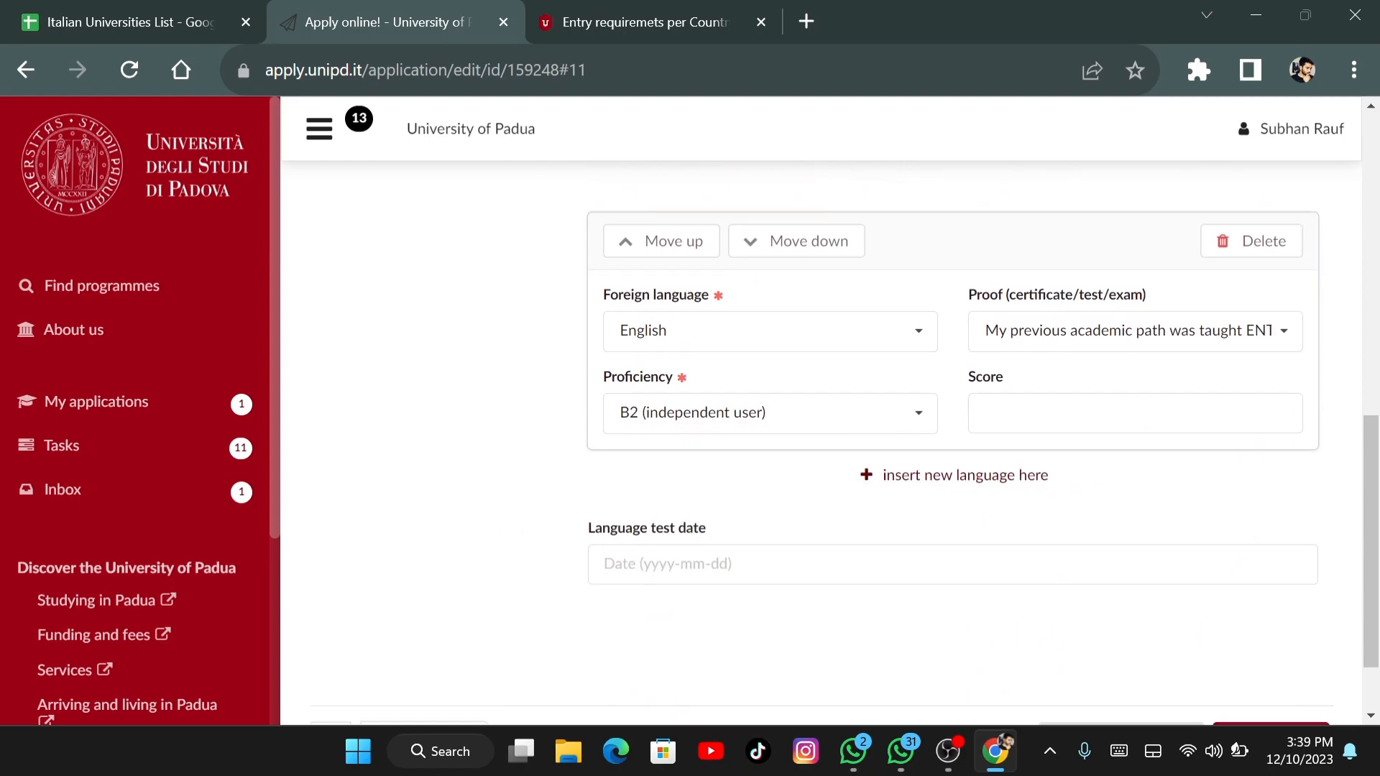
scroll(834, 438, "up", 5)
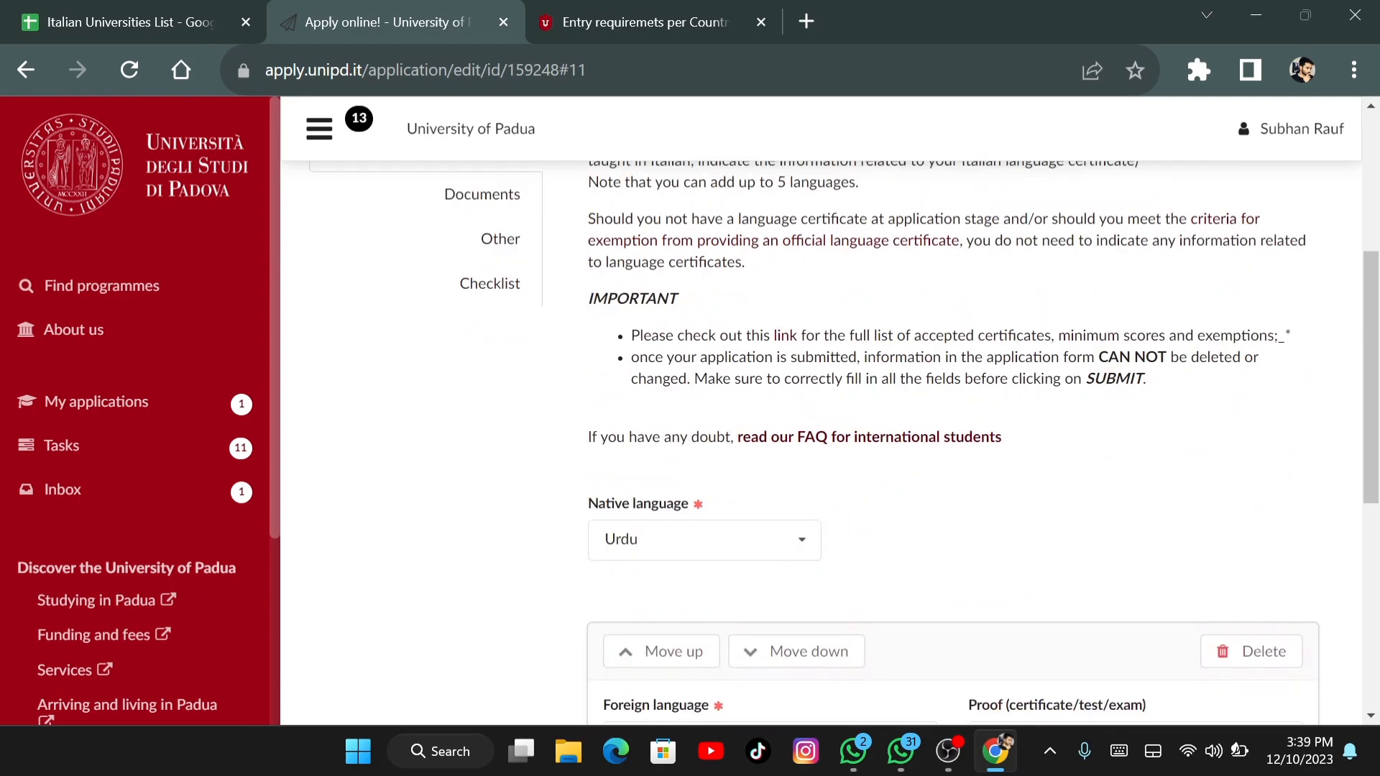
scroll(833, 439, "down", 3)
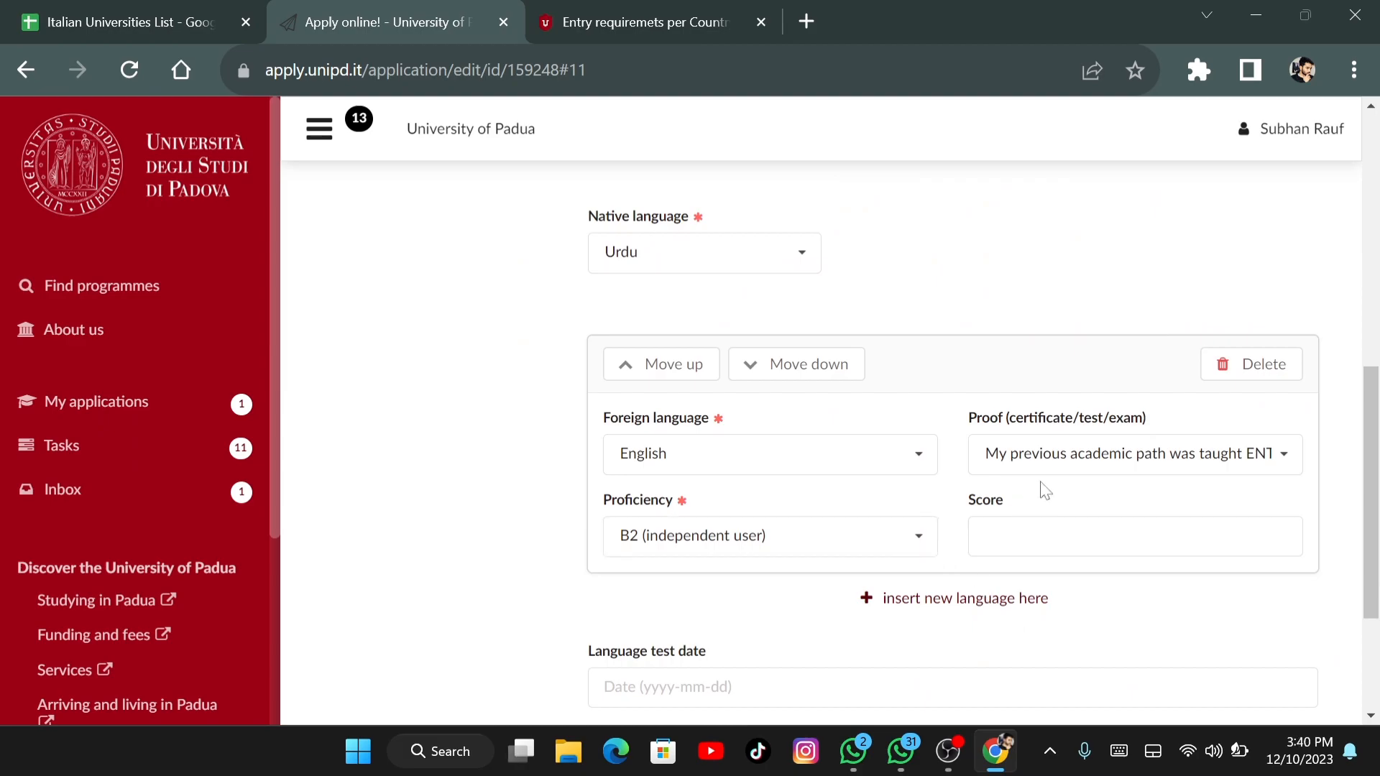
Choose IELTS as the English proof and start entering the test score
left_click(1136, 454)
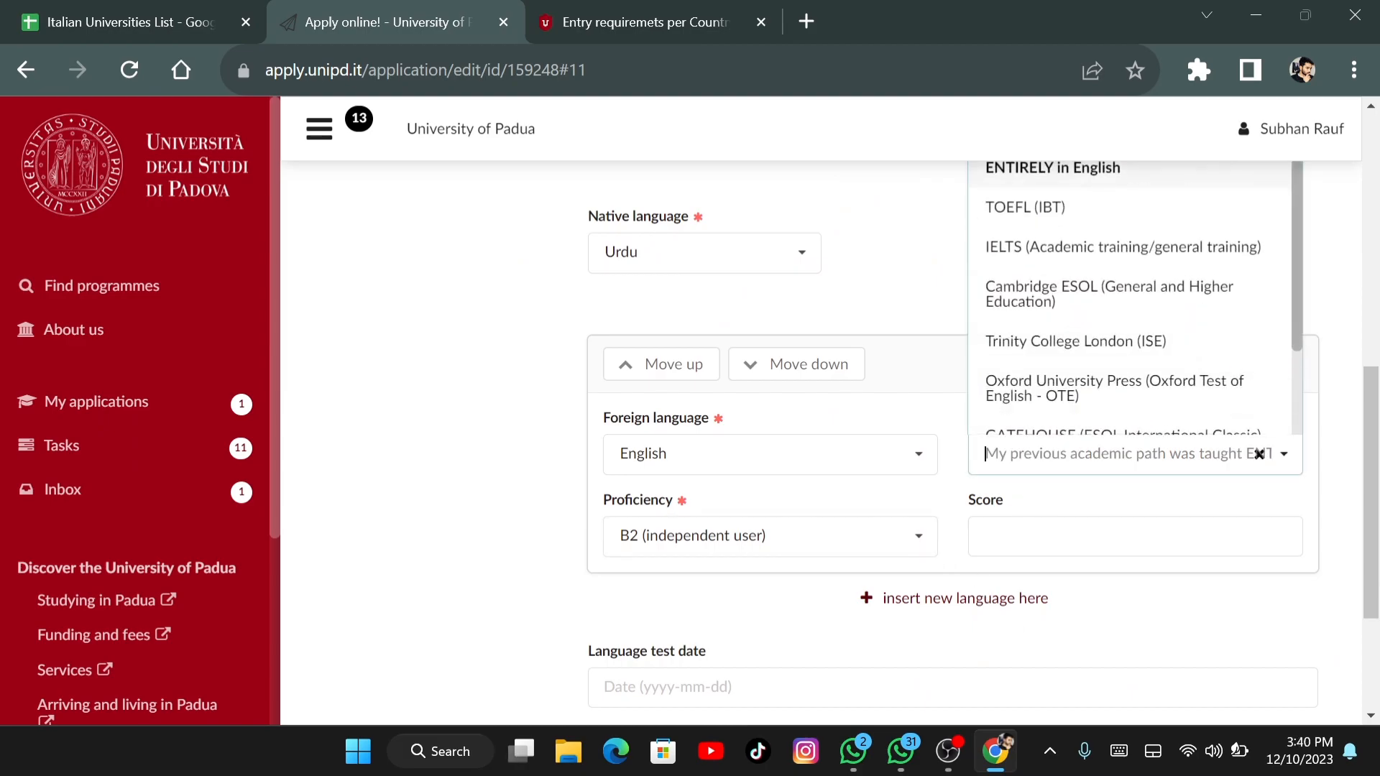
left_click(1076, 249)
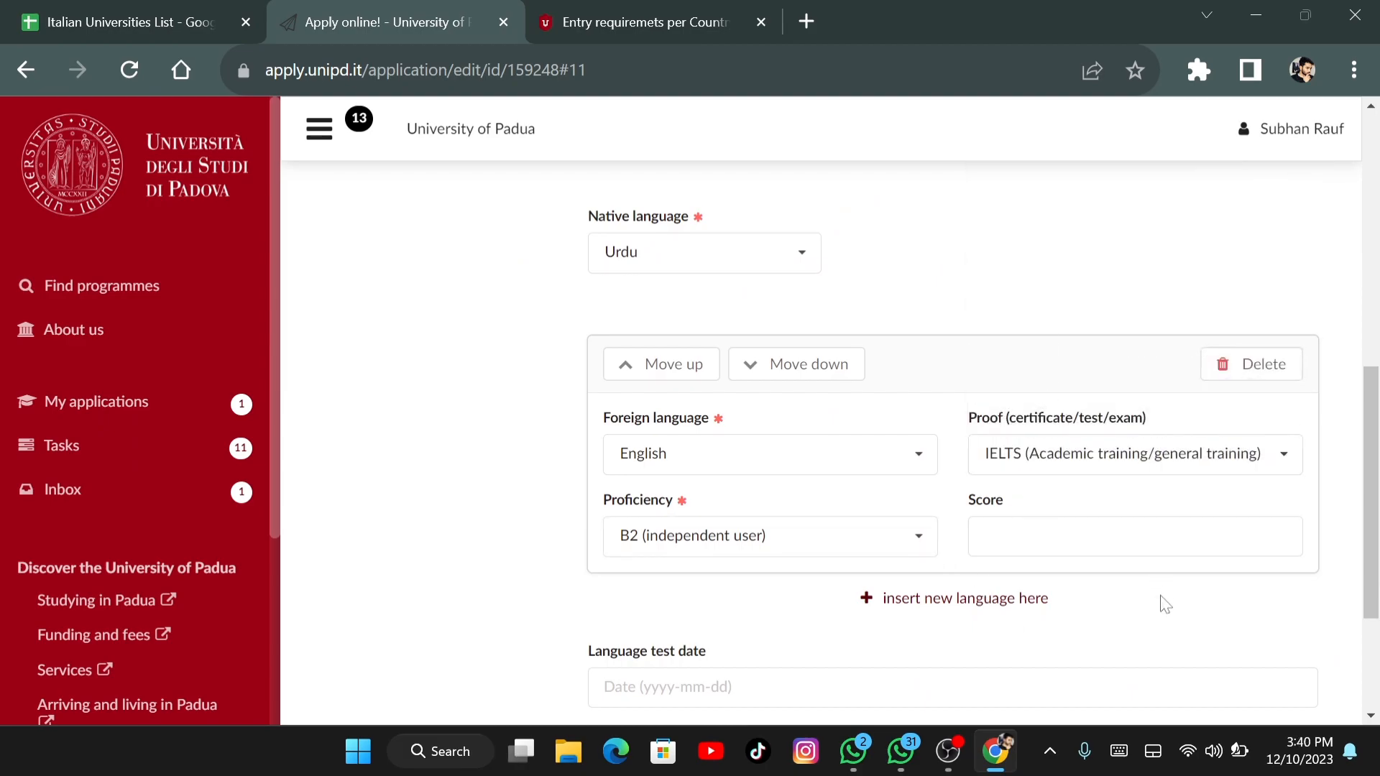
left_click(1078, 536)
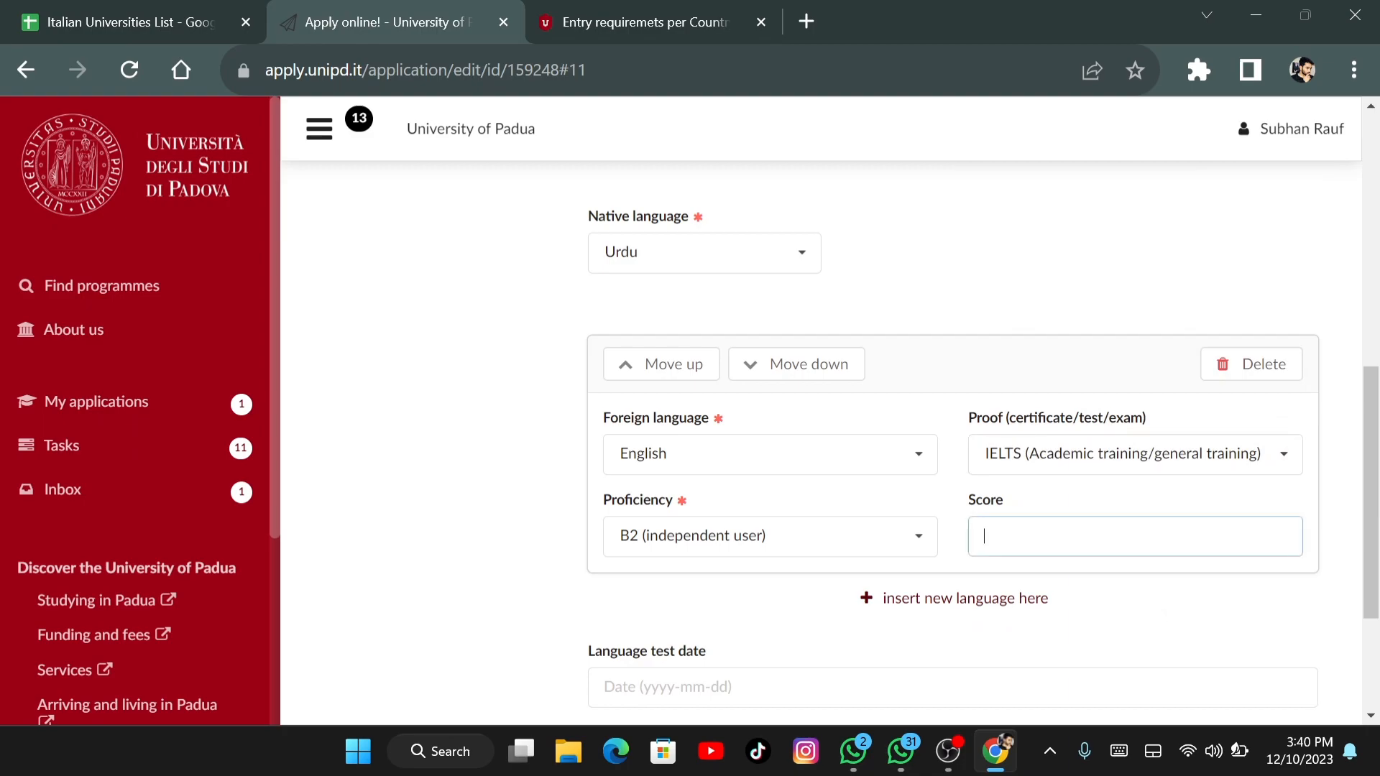
scroll(1267, 661, "down", 3)
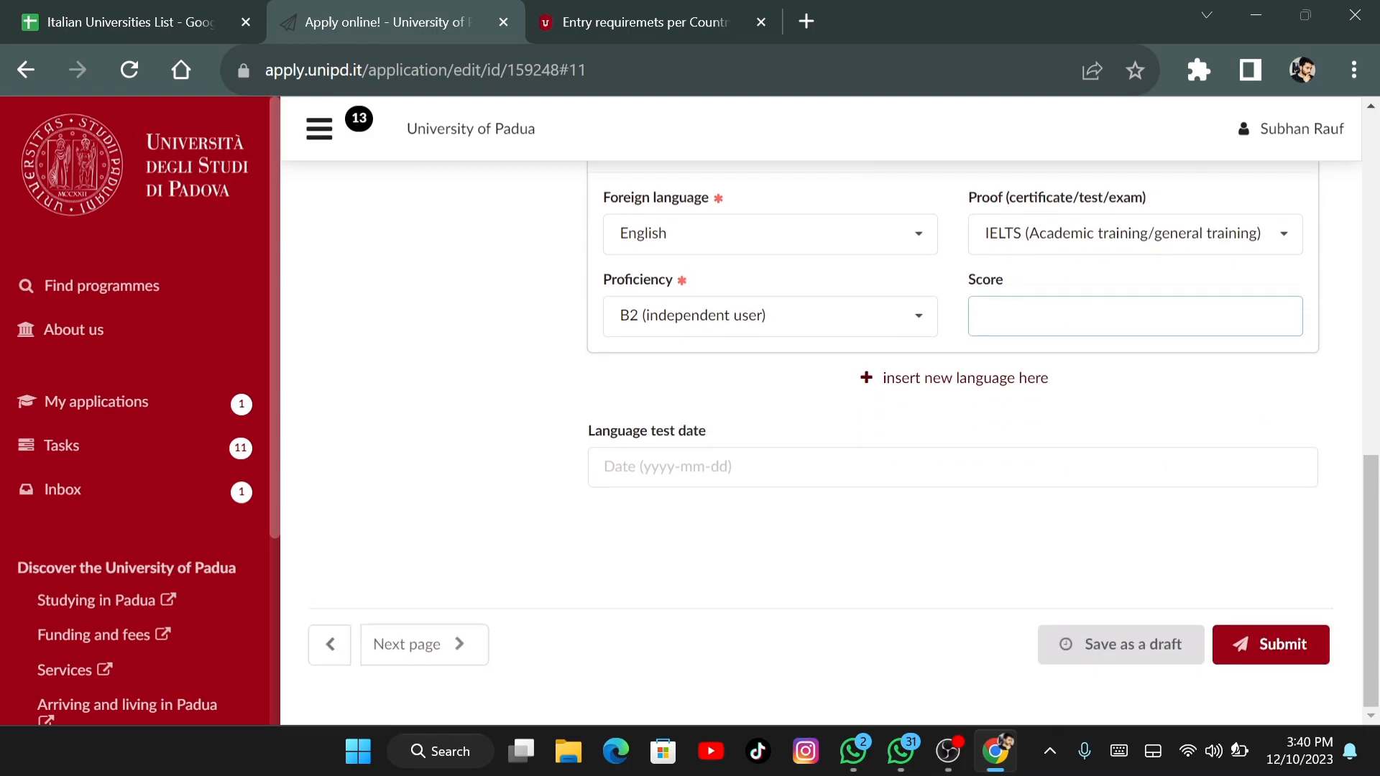
scroll(1267, 661, "up", 10)
scroll(833, 431, "down", 5)
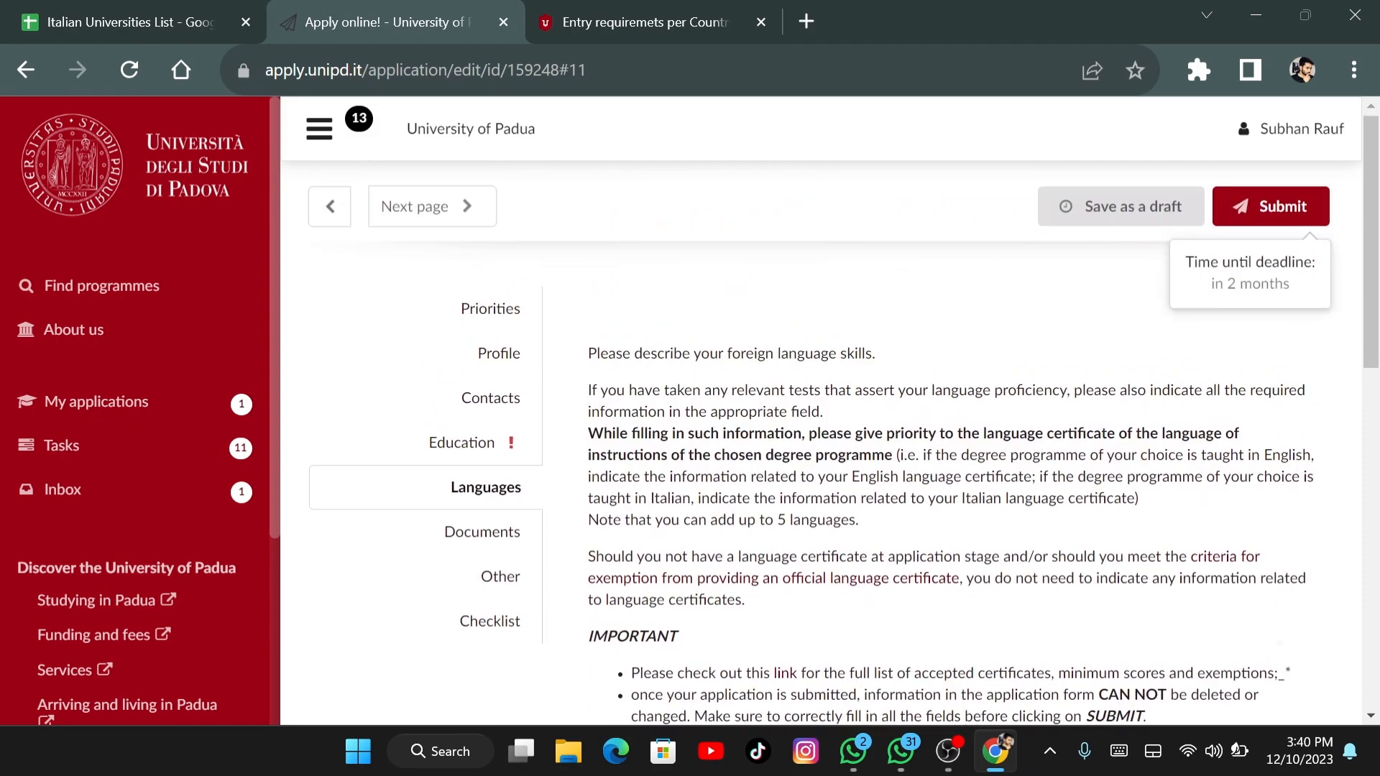
scroll(919, 442, "down", 1)
Switch the English proof to the Pearson Edexcel certificate
left_click(1121, 487)
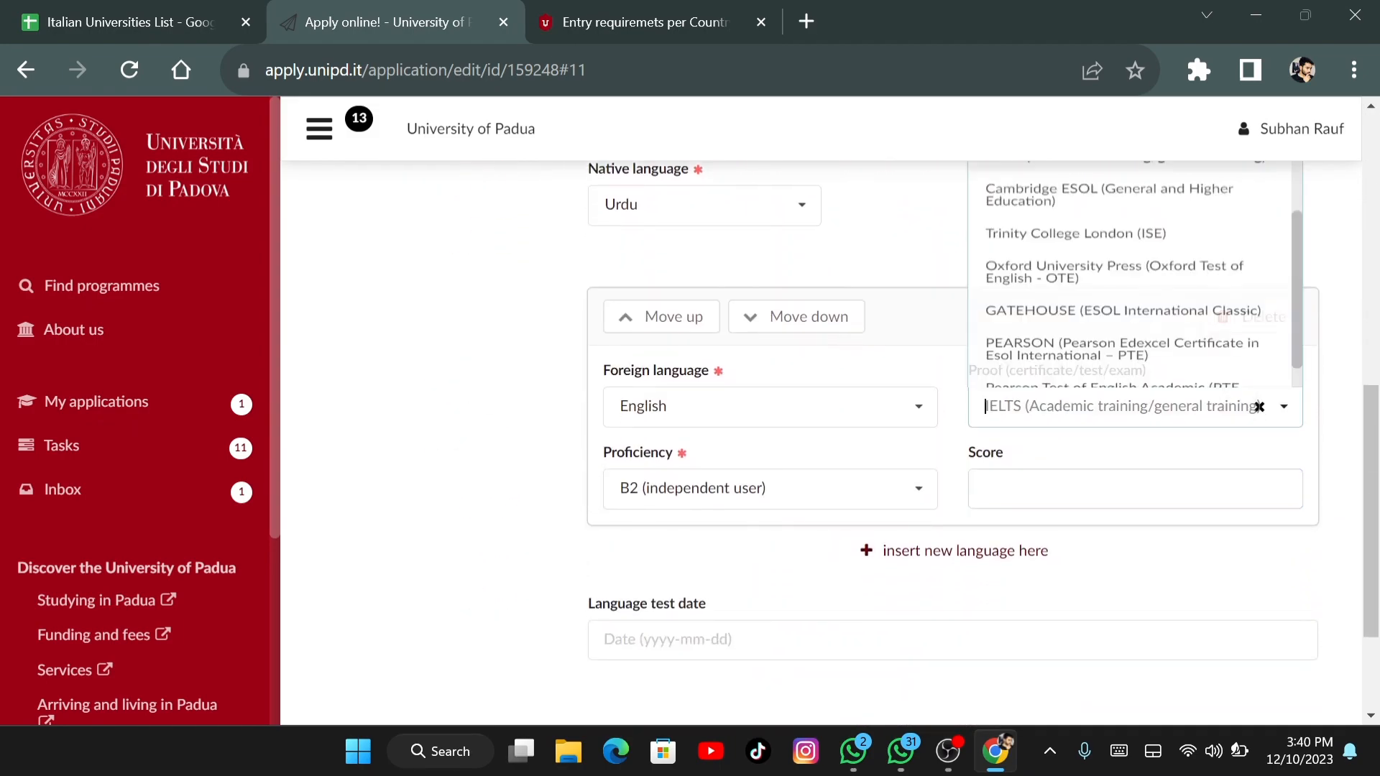
left_click(1354, 414)
scroll(1135, 287, "up", 2)
scroll(1135, 287, "down", 2)
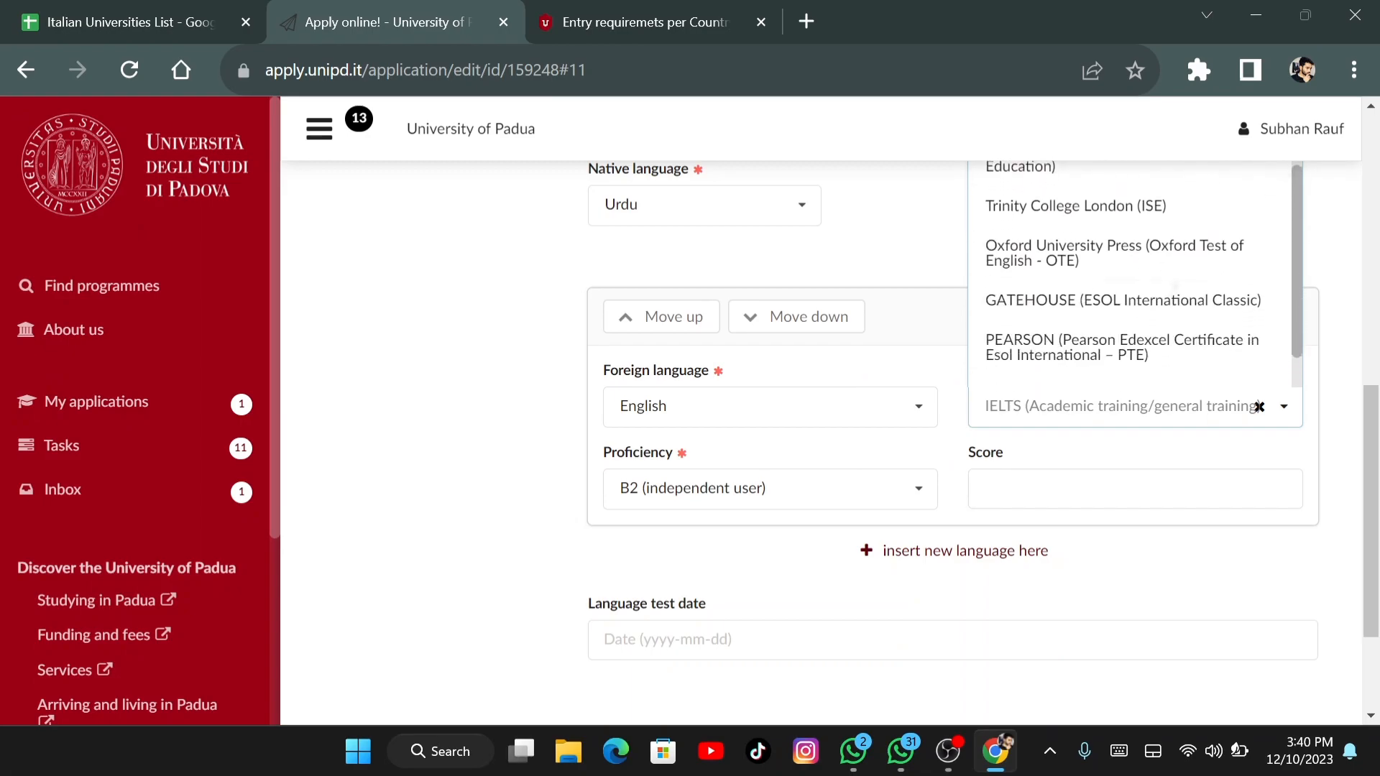
scroll(1135, 287, "down", 1)
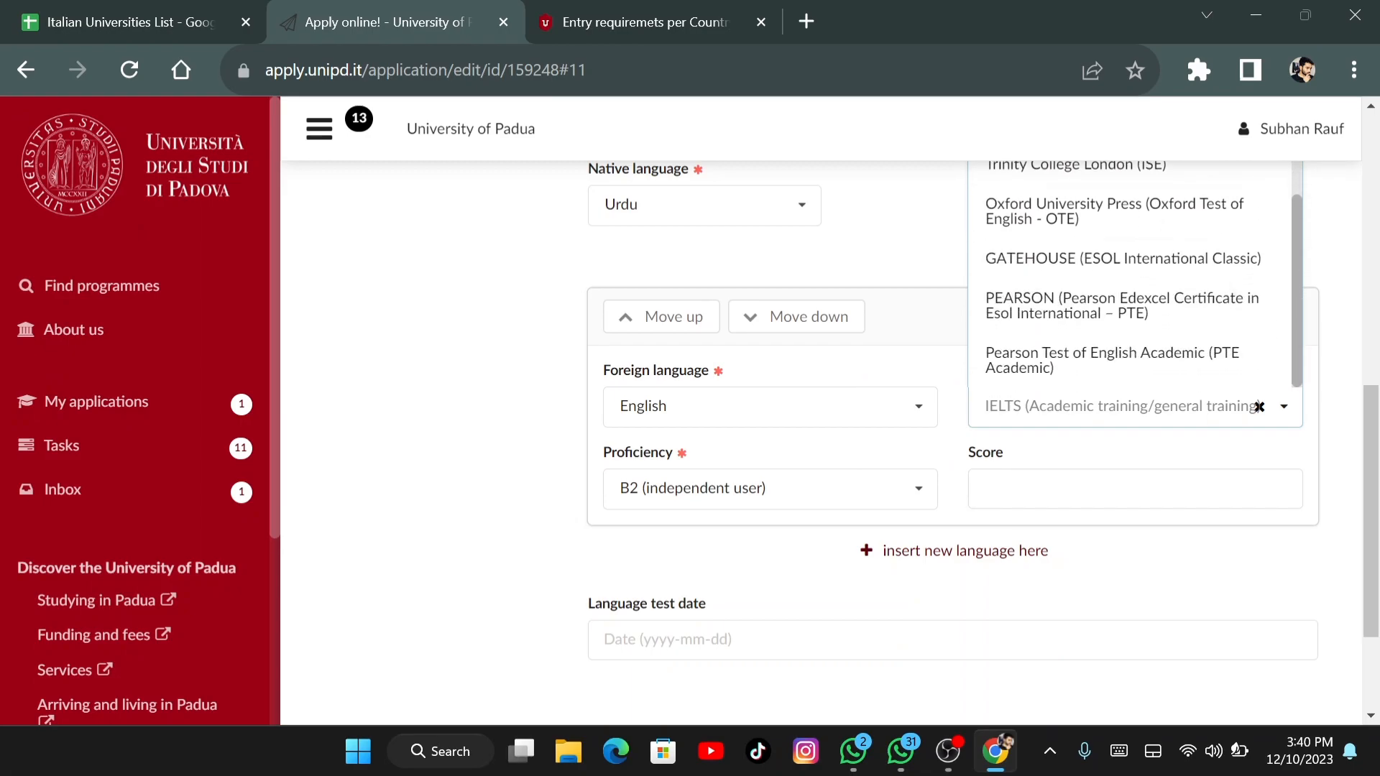
left_click(1121, 305)
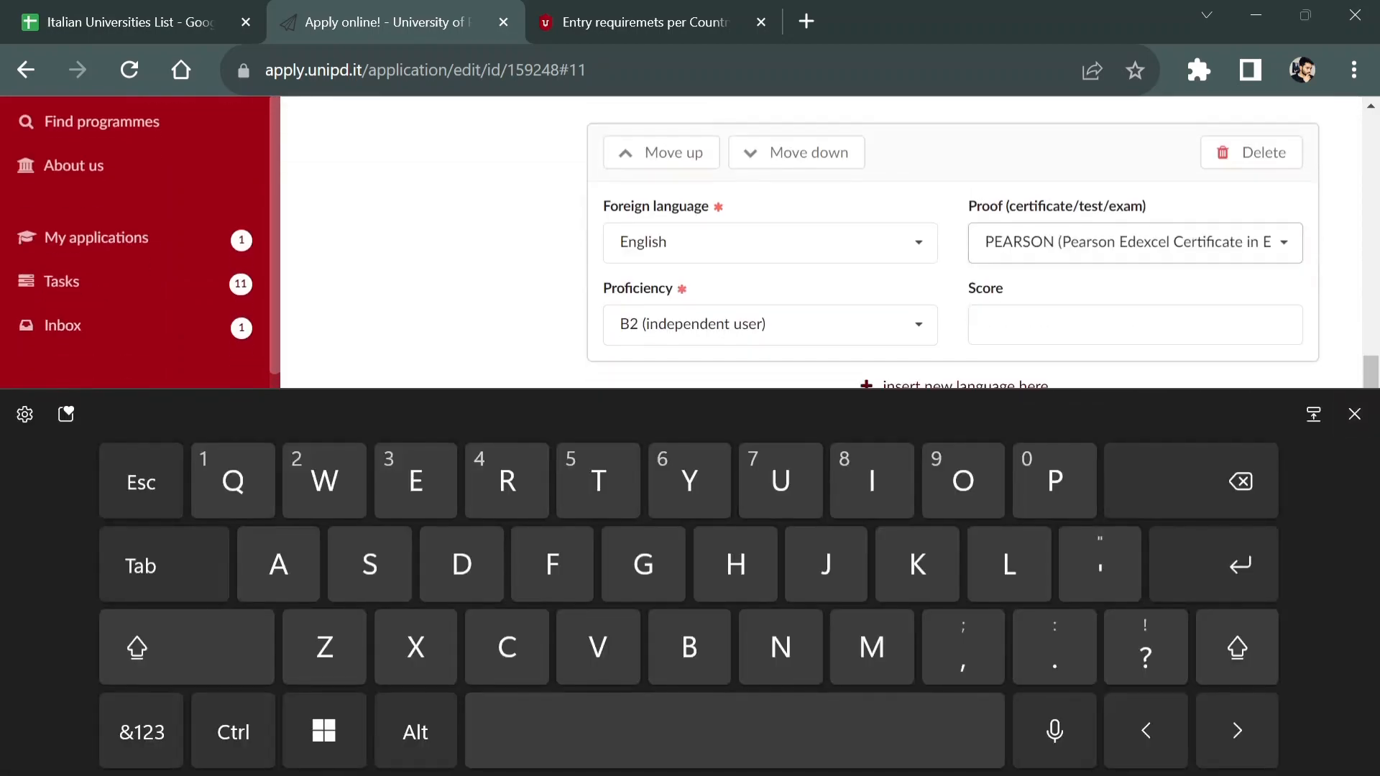
Save the application and continue through Documents to the Other section
scroll(826, 409, "down", 3)
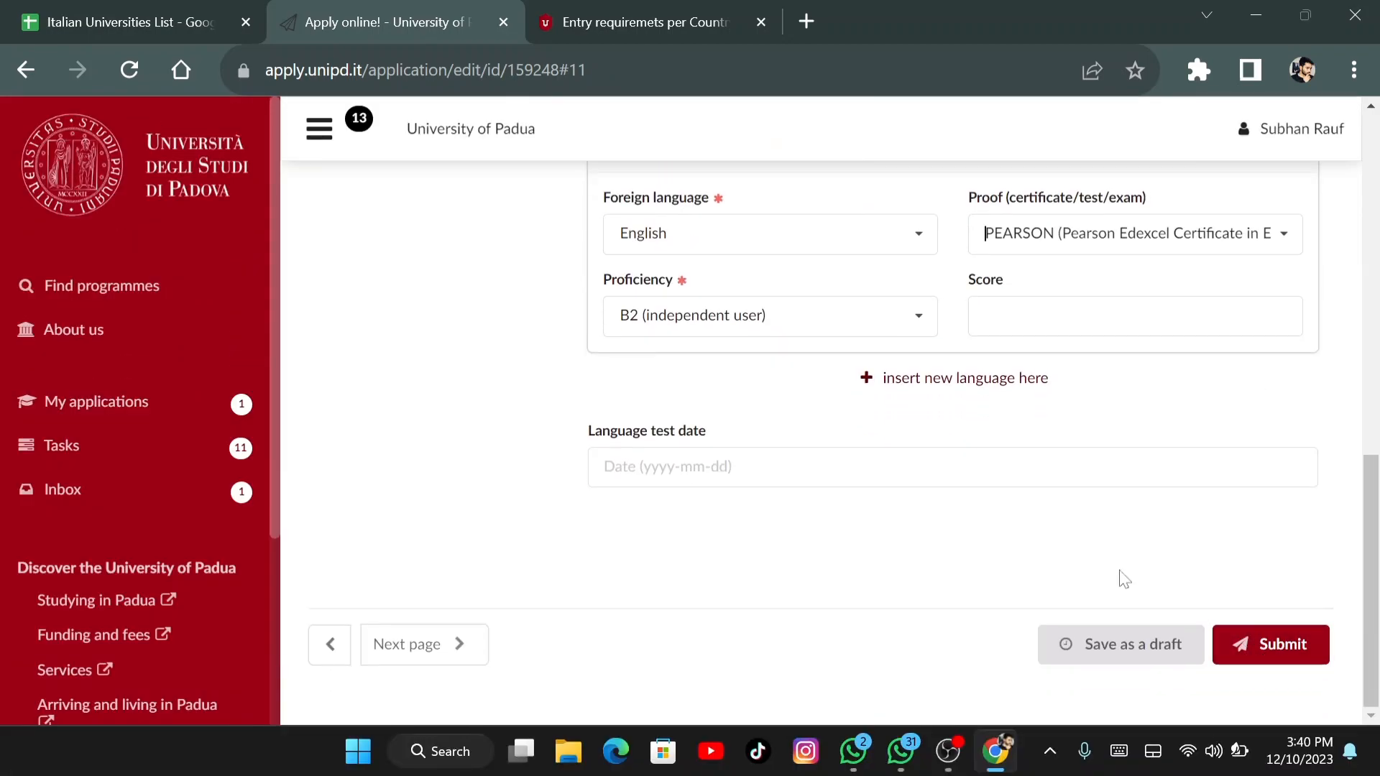
left_click(457, 654)
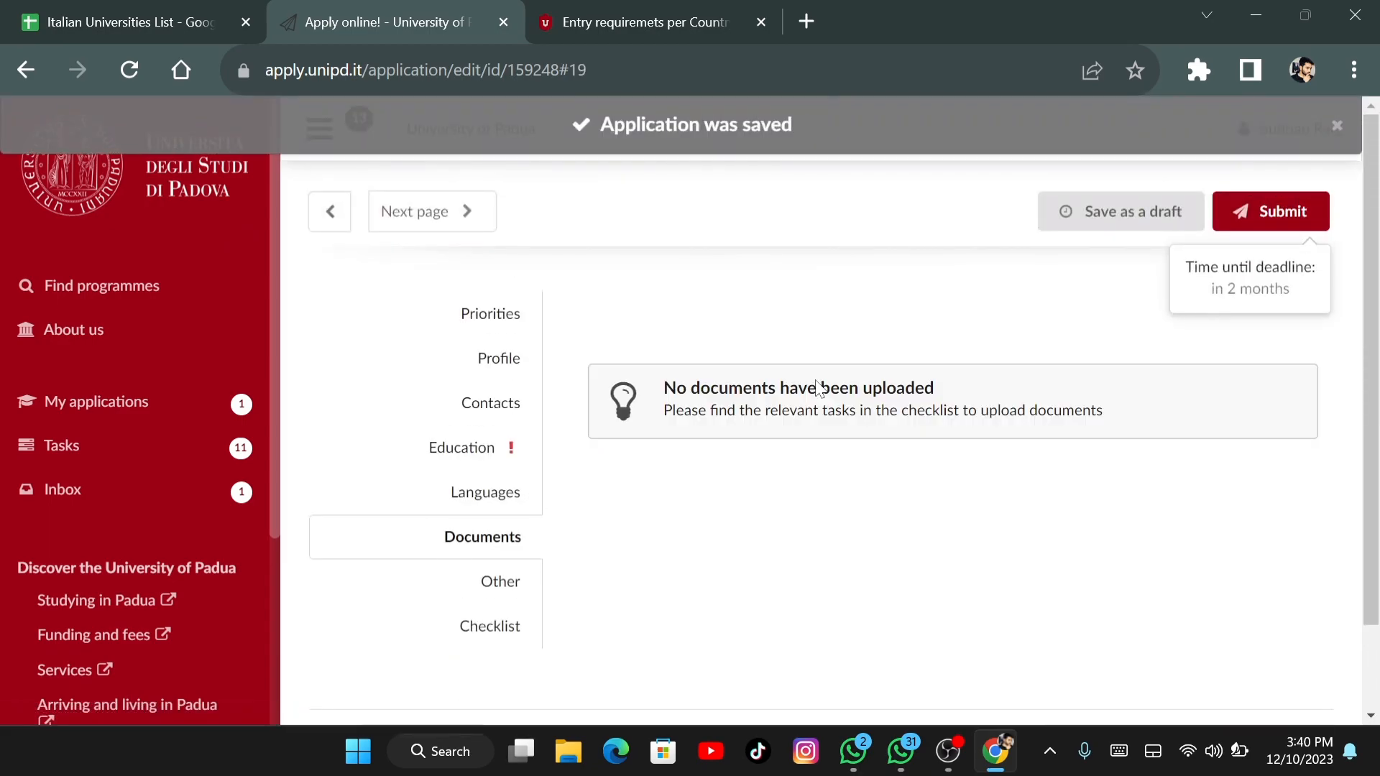
scroll(817, 388, "down", 2)
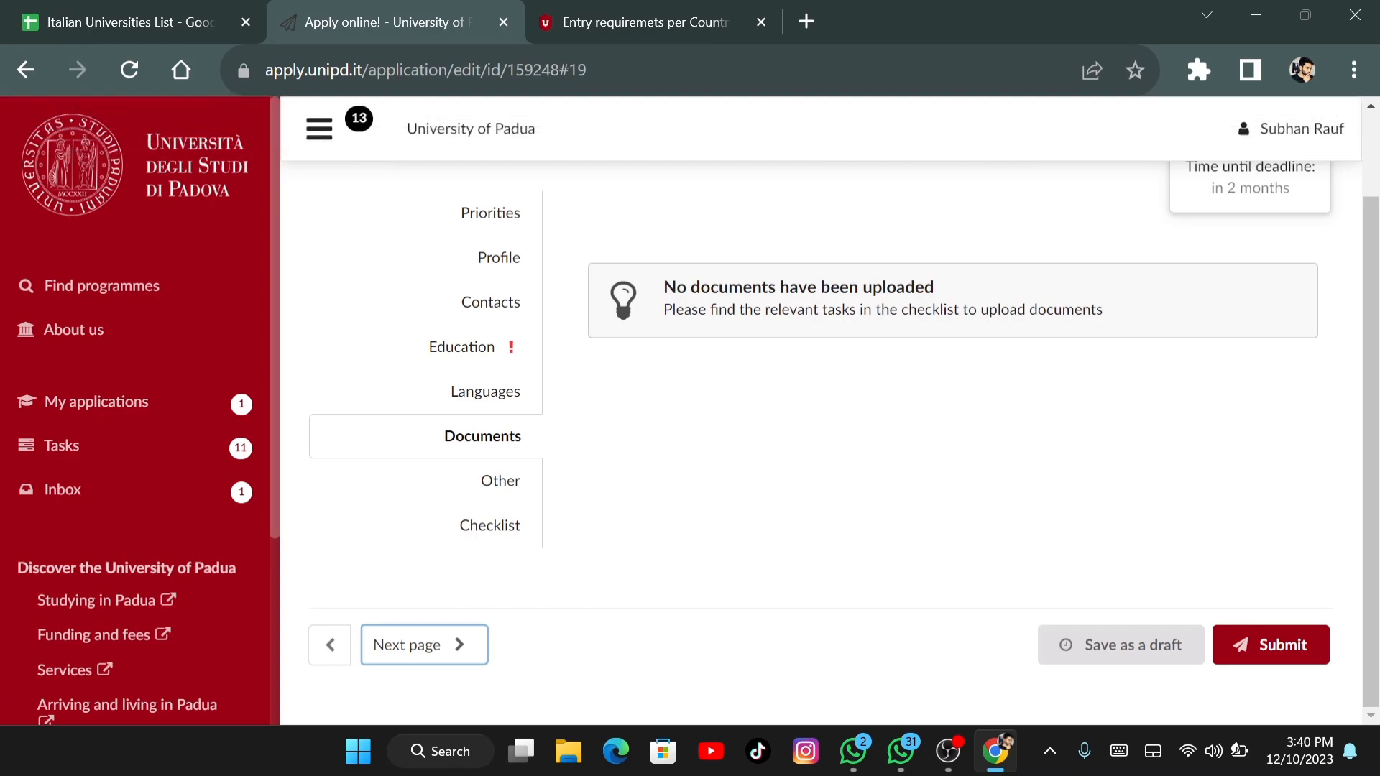
left_click(424, 644)
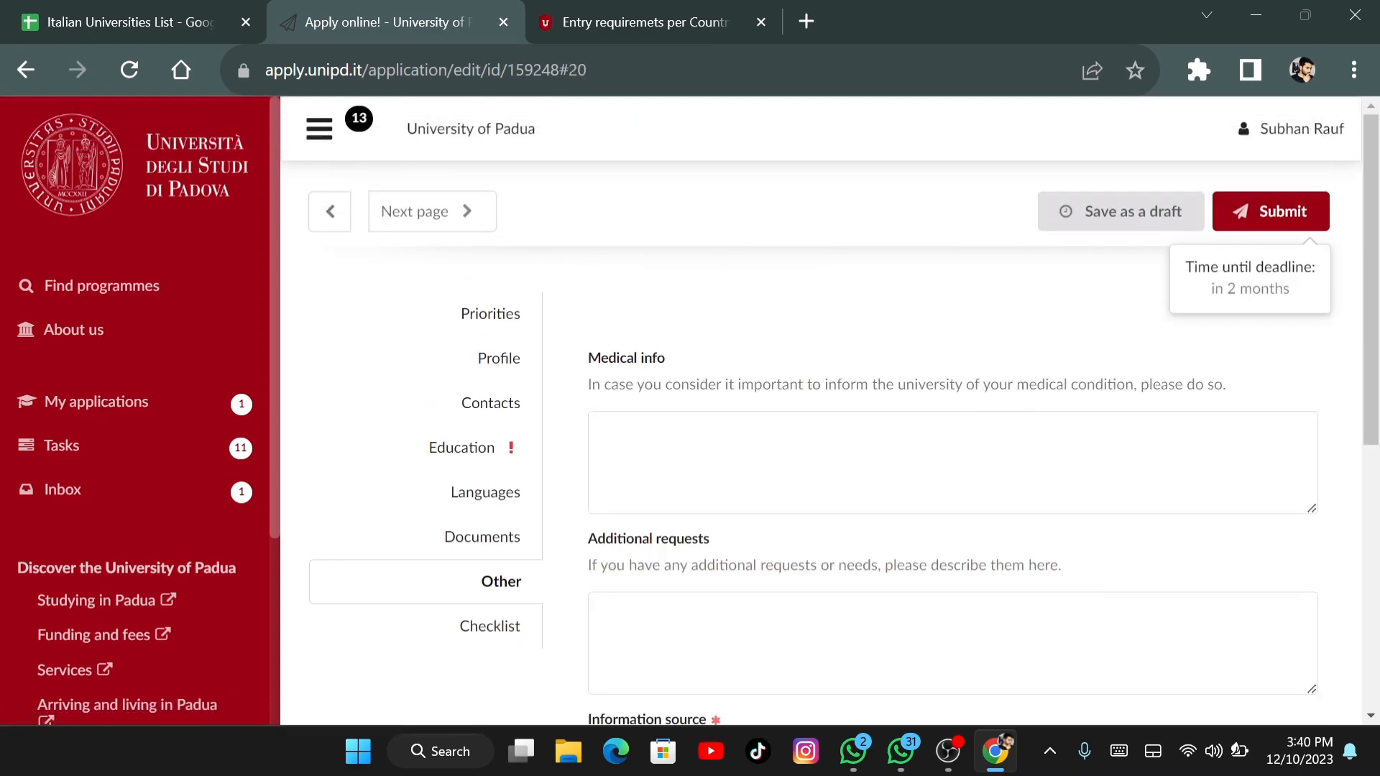
Choose 'Friend or Family' as the information source, then save to reach the Checklist
scroll(817, 431, "down", 3)
scroll(817, 431, "down", 2)
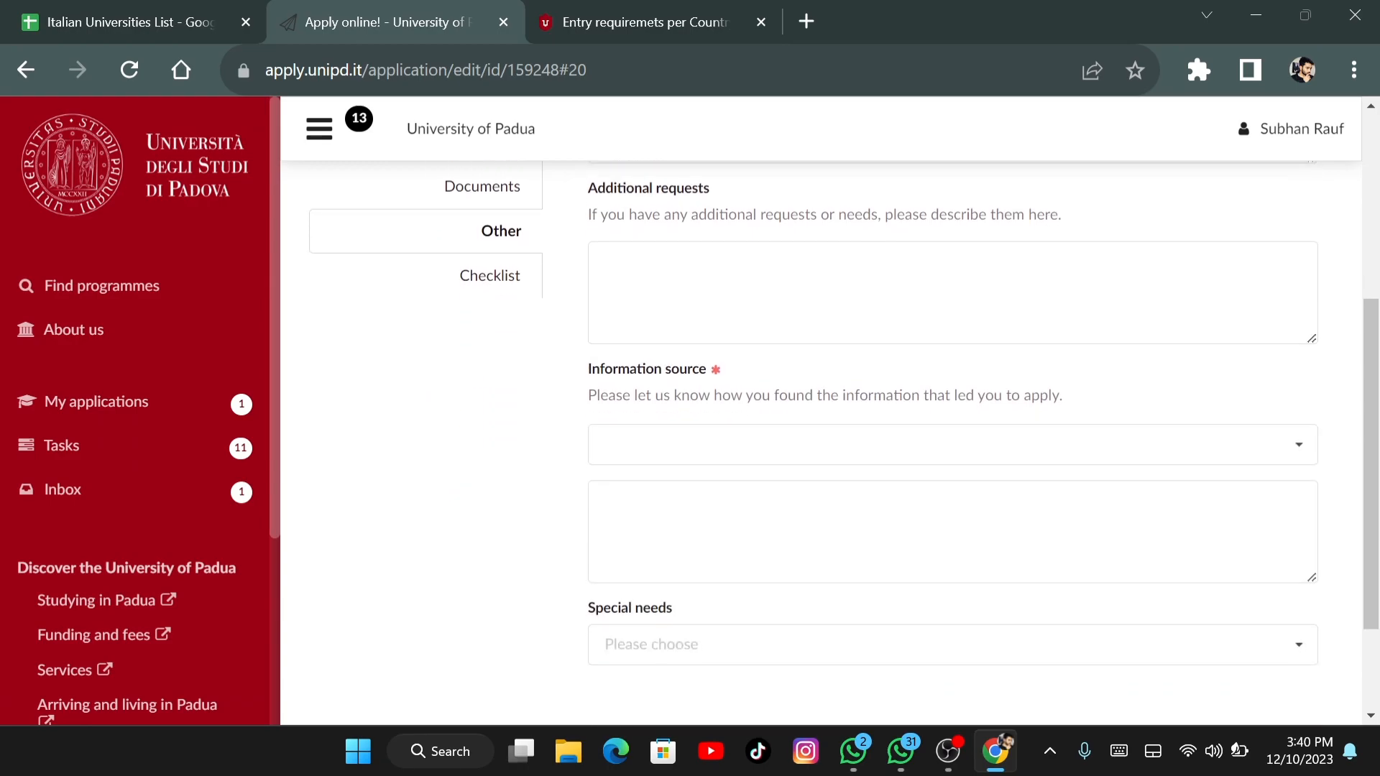
scroll(817, 431, "down", 1)
left_click(953, 399)
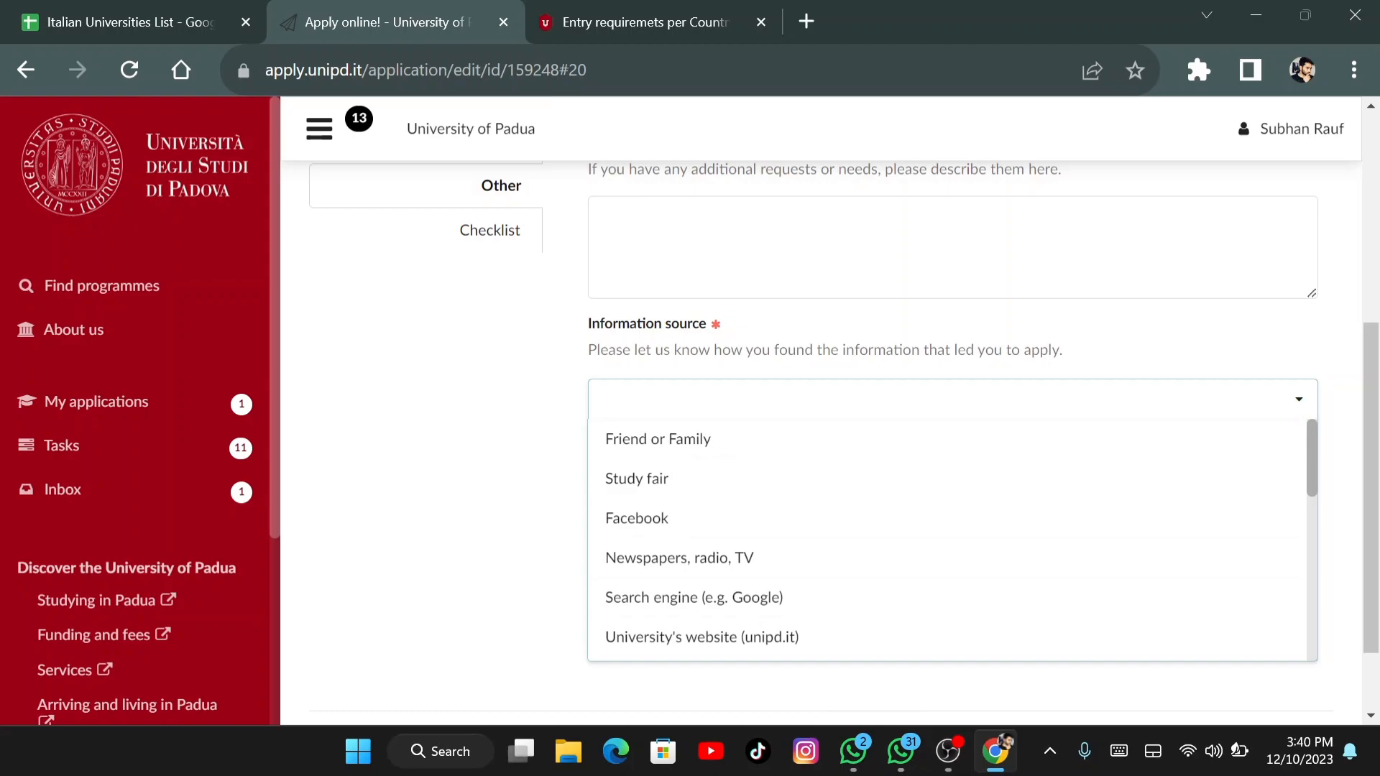
scroll(947, 539, "down", 2)
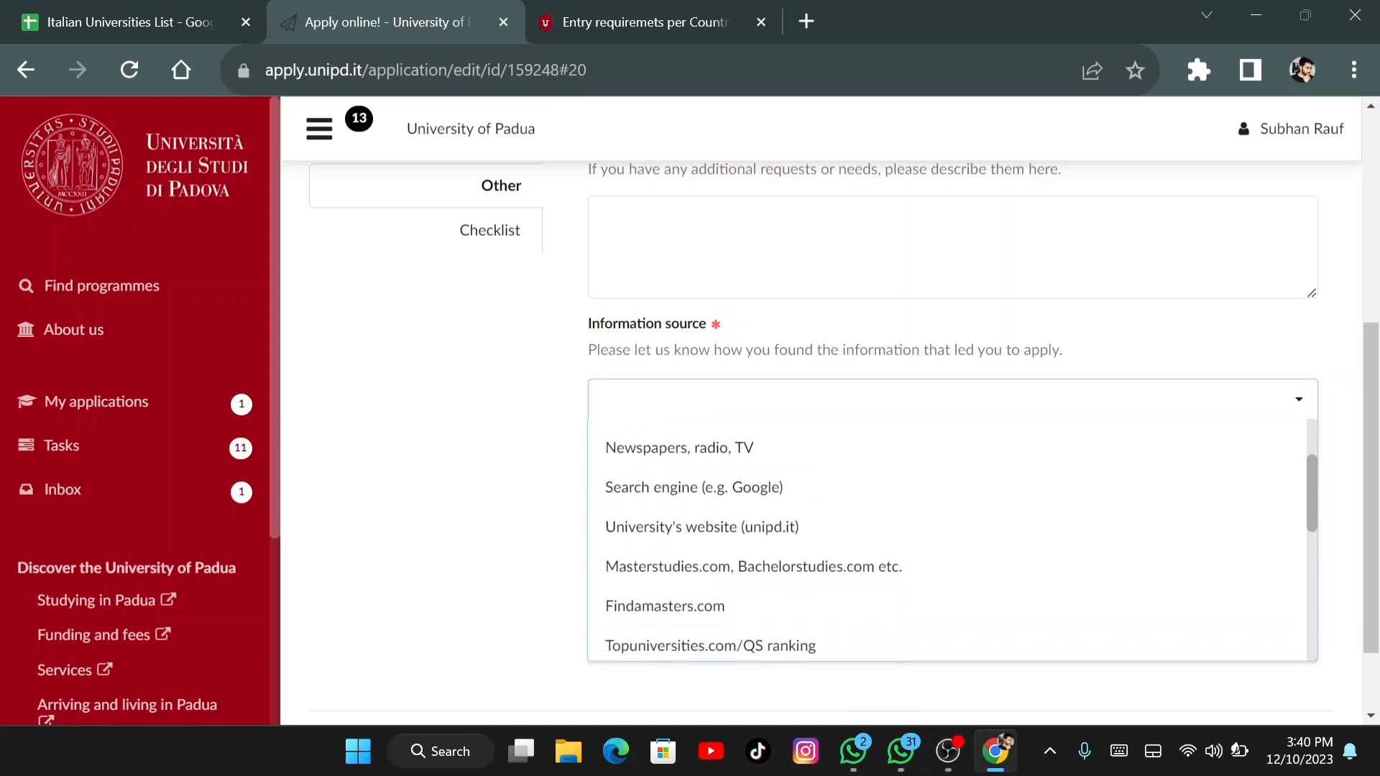
scroll(947, 539, "down", 3)
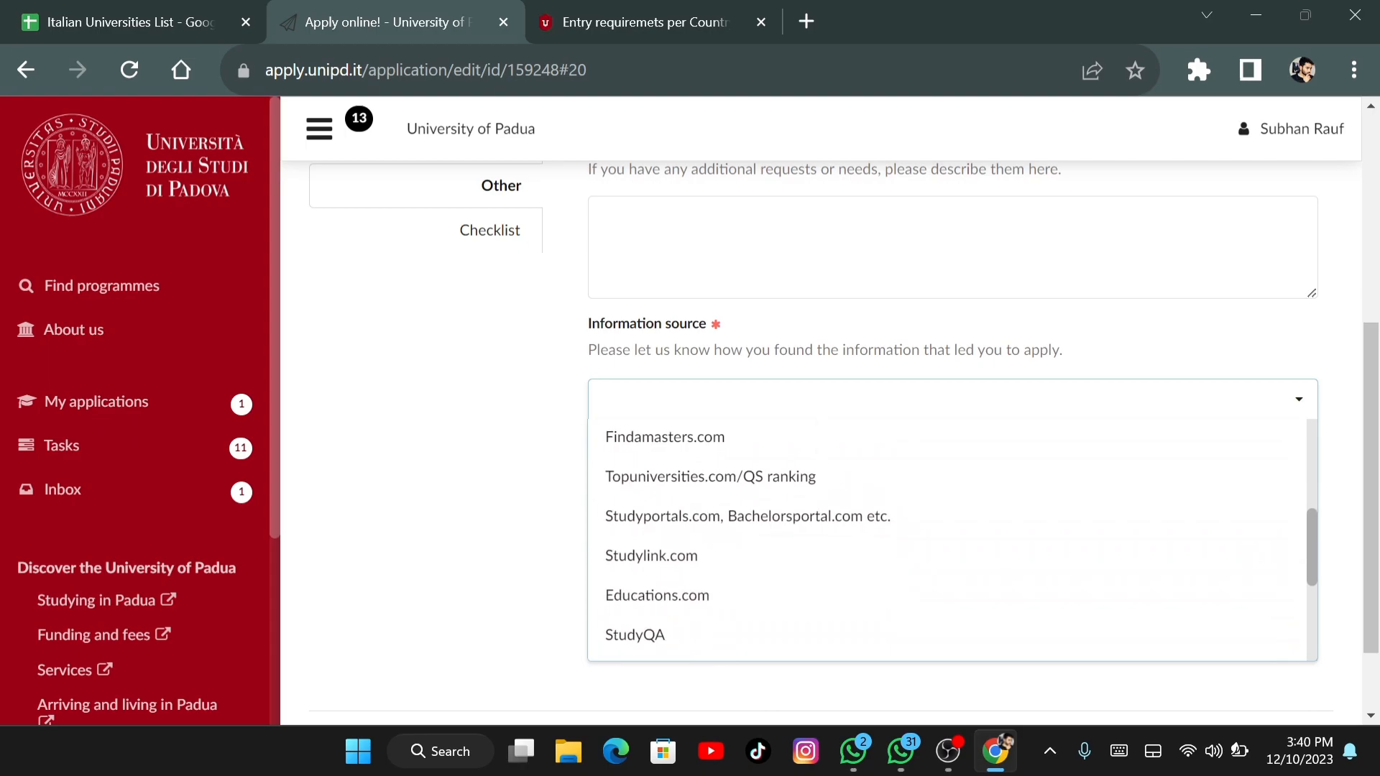
scroll(947, 539, "down", 2)
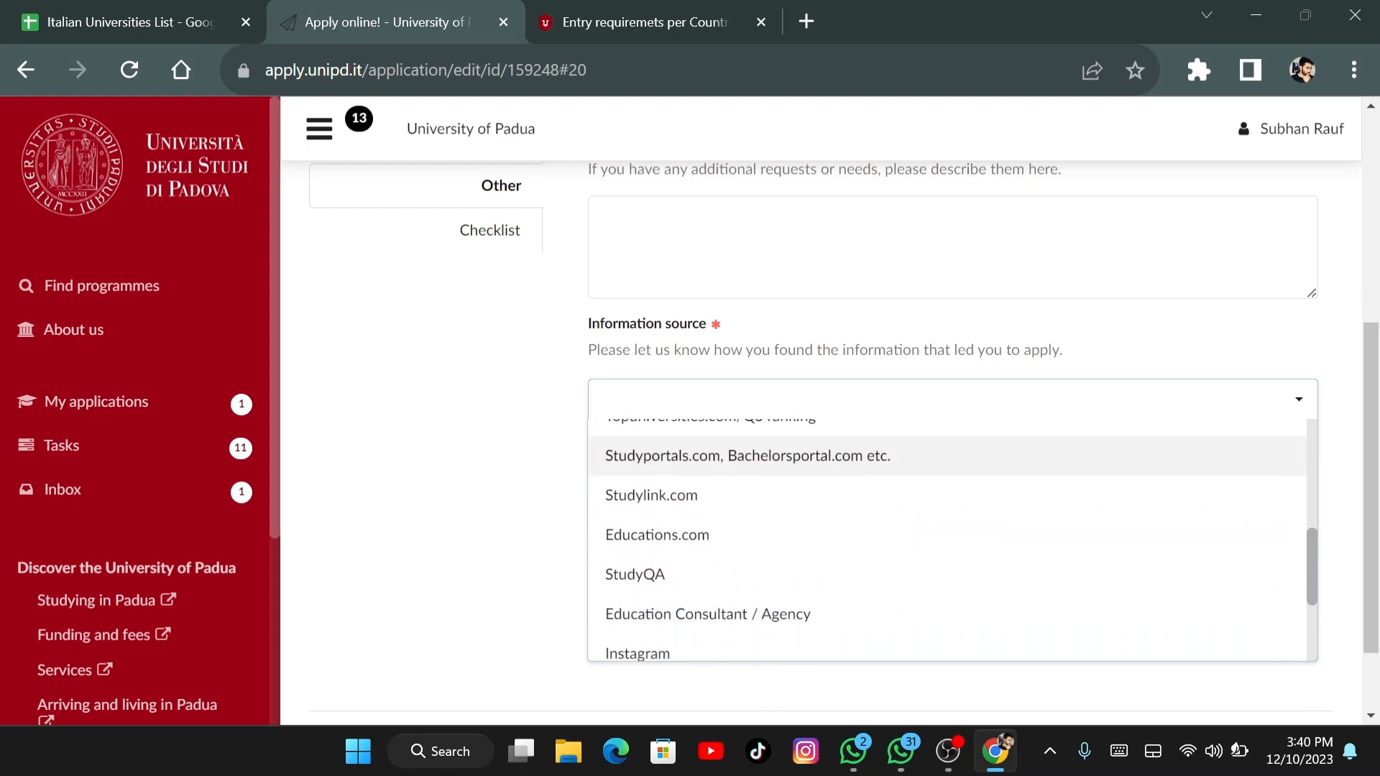
scroll(947, 539, "down", 2)
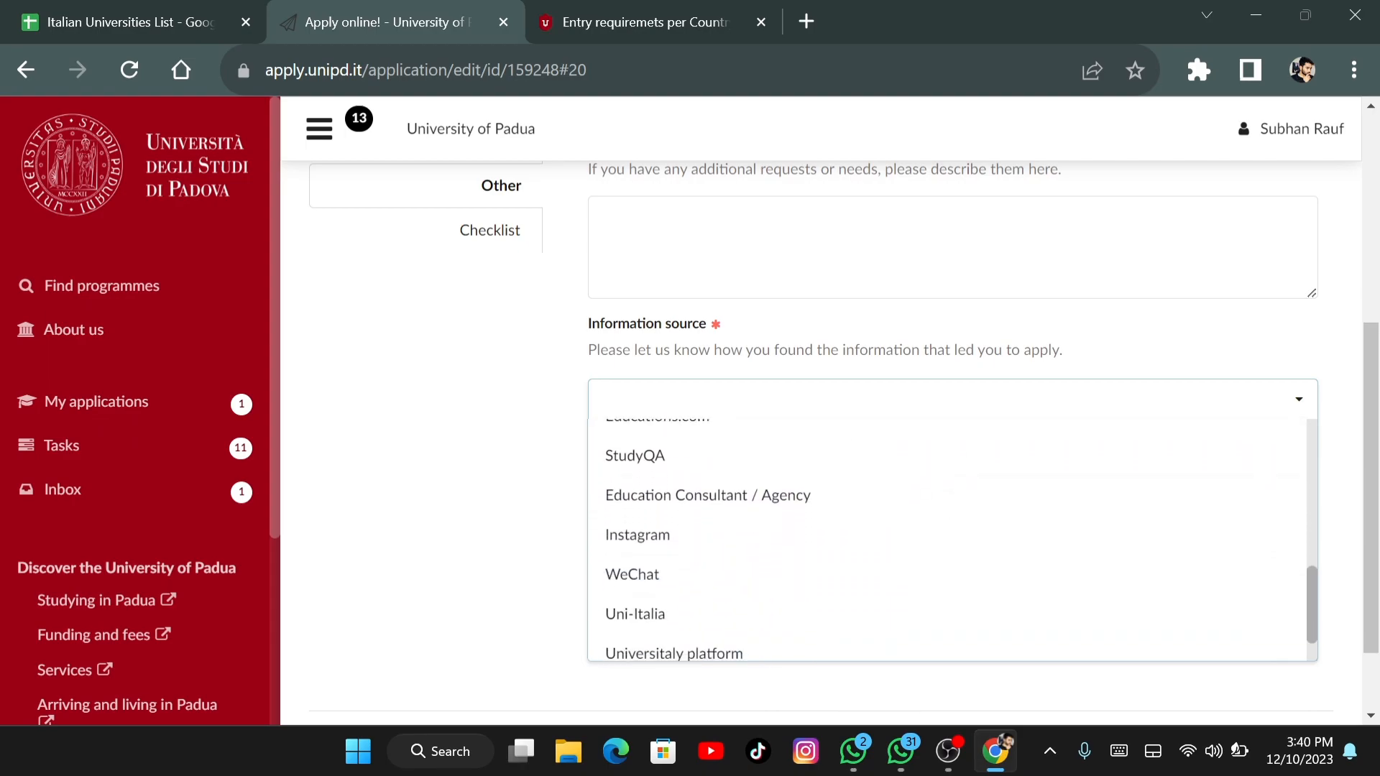
scroll(948, 539, "down", 1)
scroll(947, 539, "up", 4)
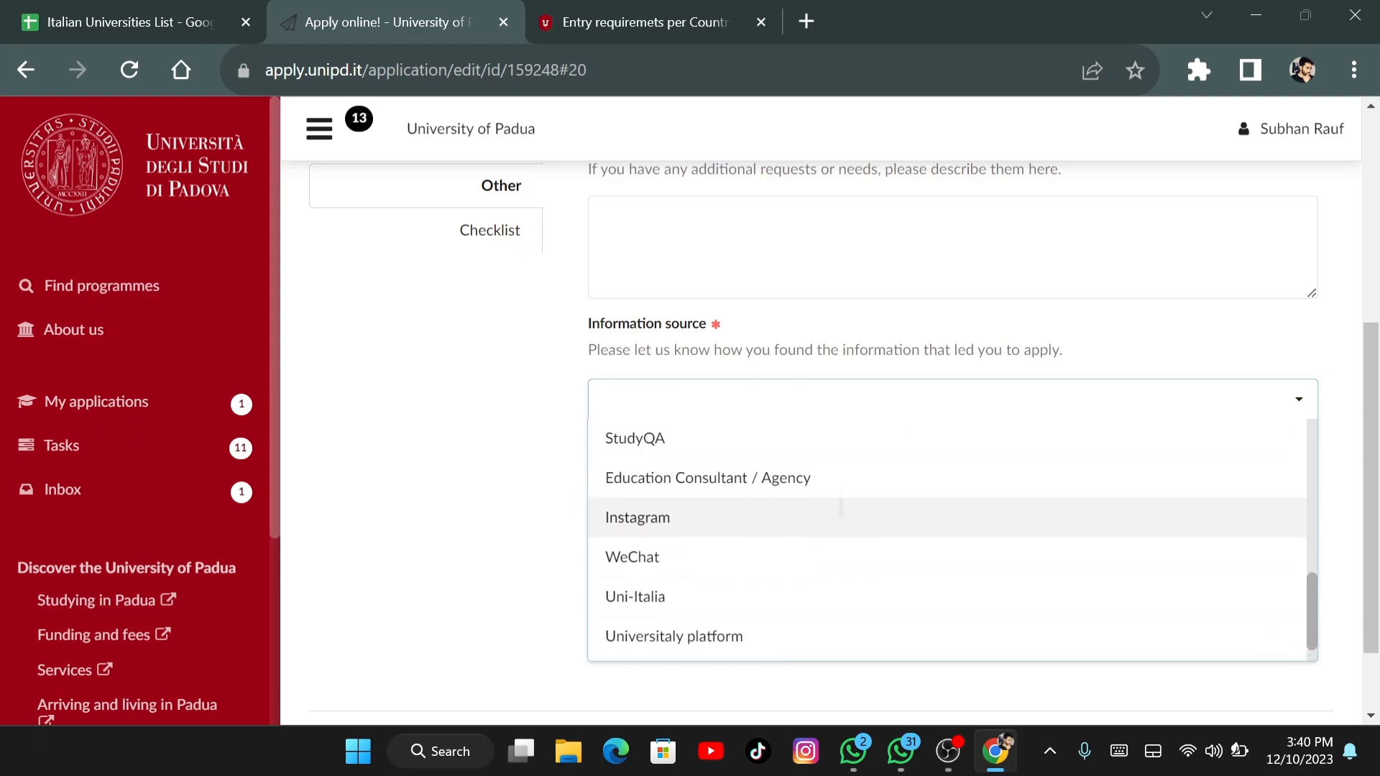
scroll(947, 539, "up", 2)
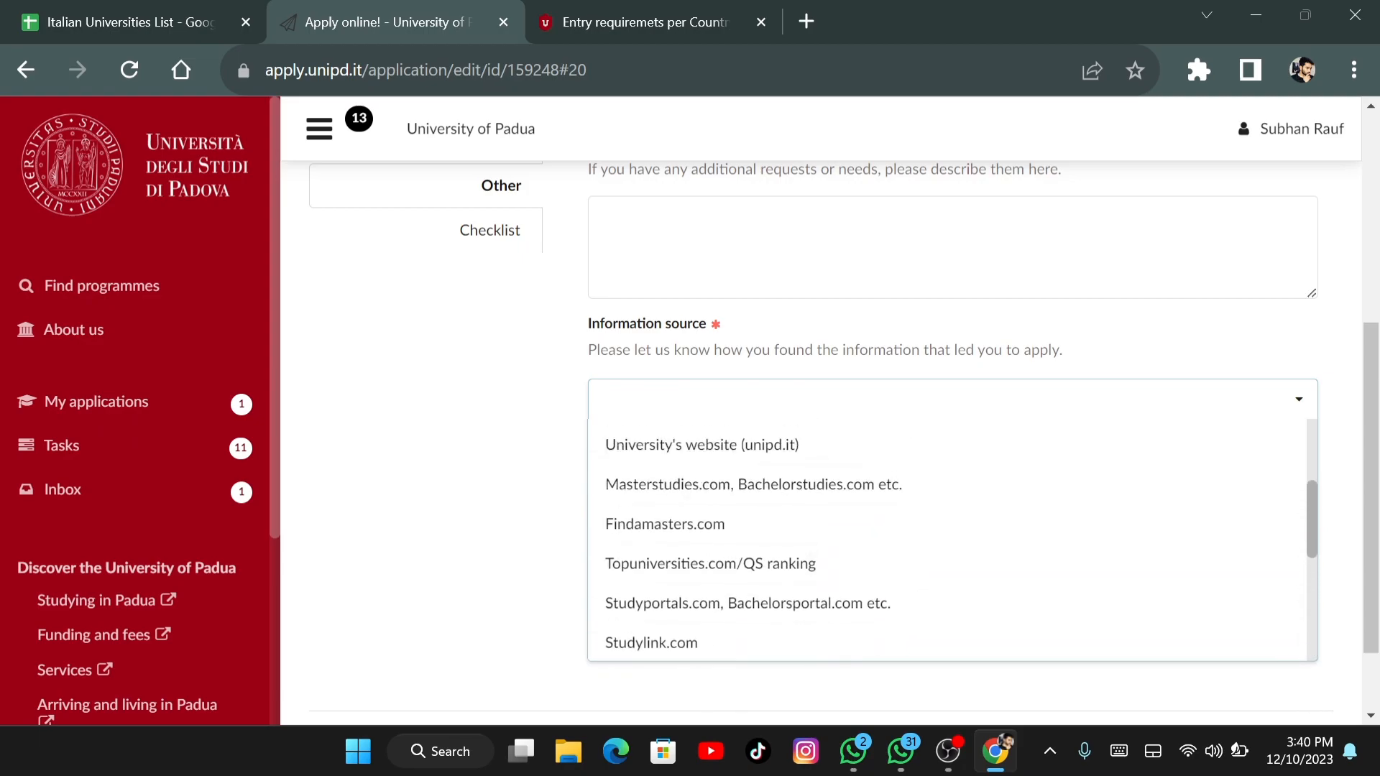
scroll(947, 539, "up", 3)
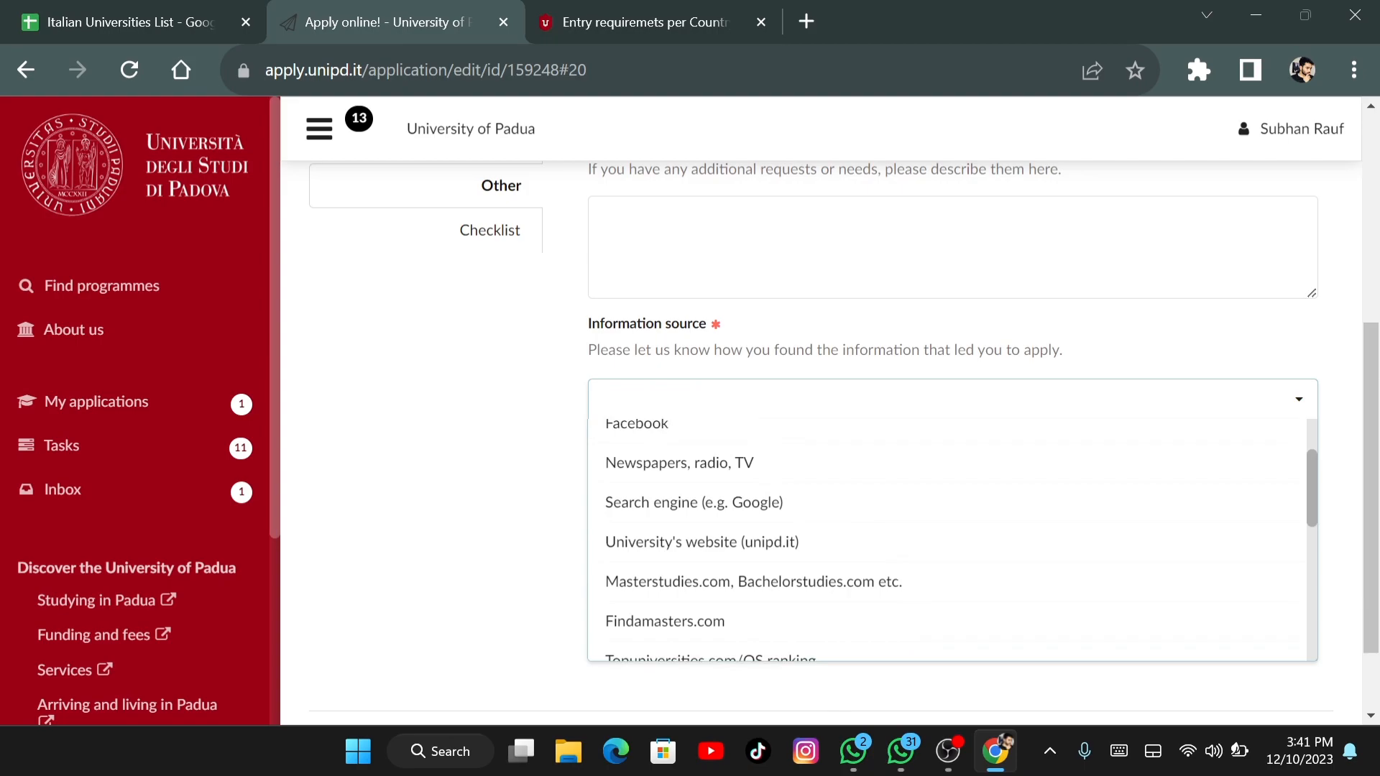
scroll(947, 539, "up", 1)
left_click(657, 438)
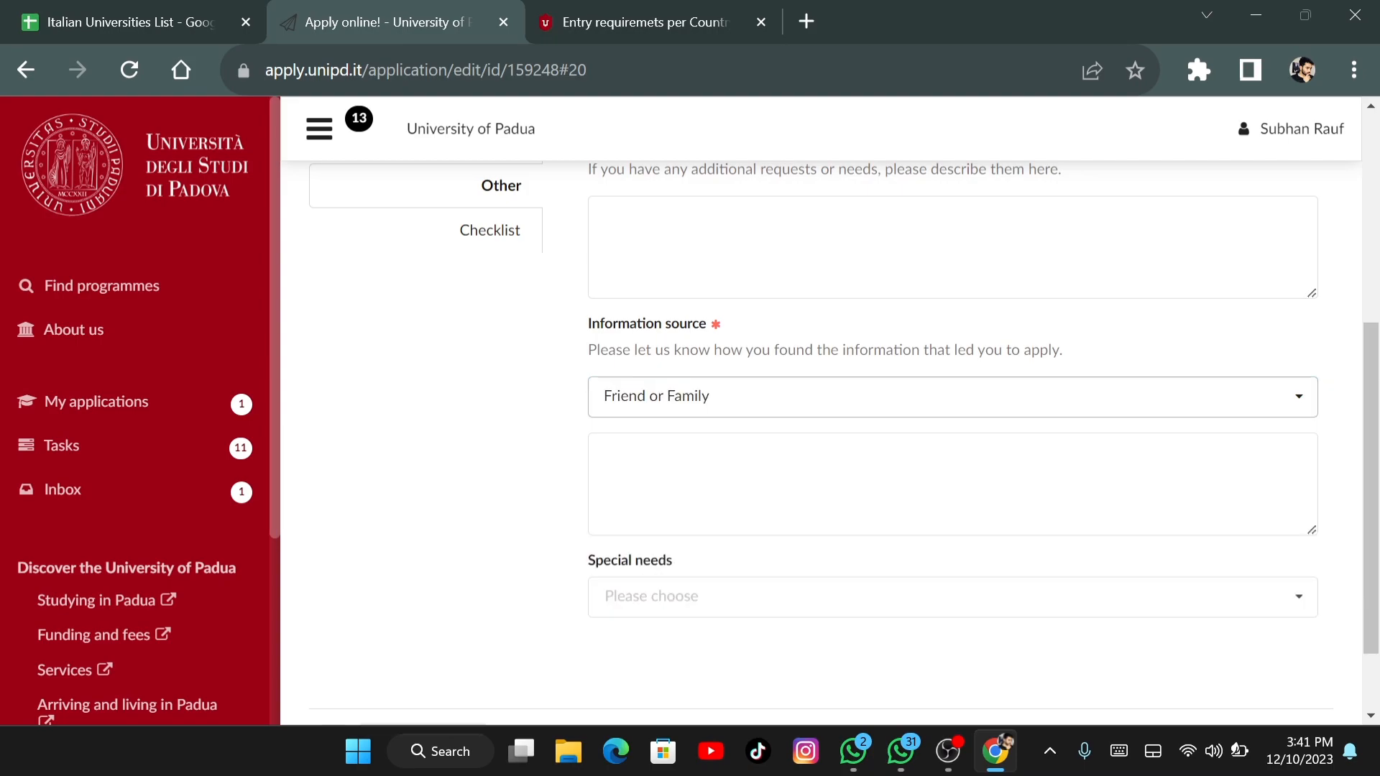
scroll(821, 431, "down", 2)
left_click(424, 644)
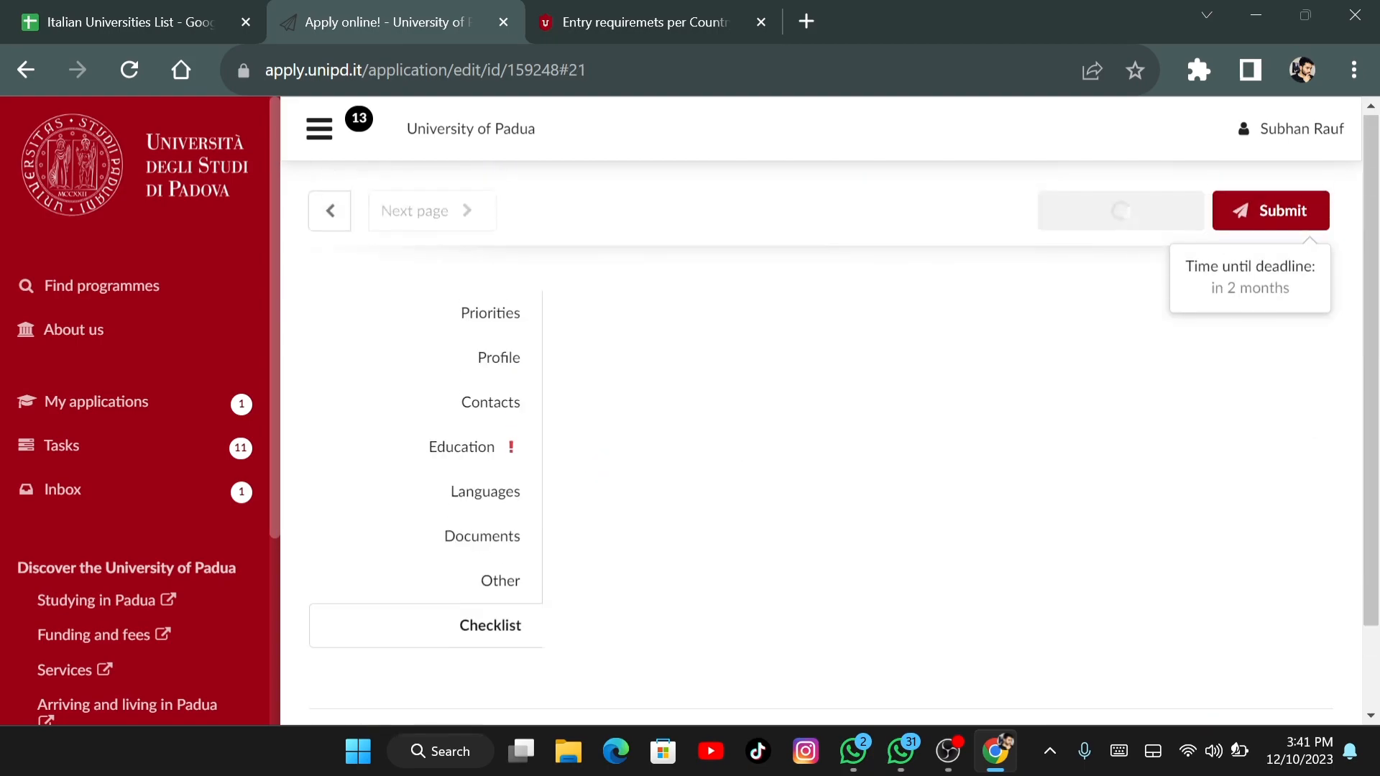
scroll(812, 442, "down", 10)
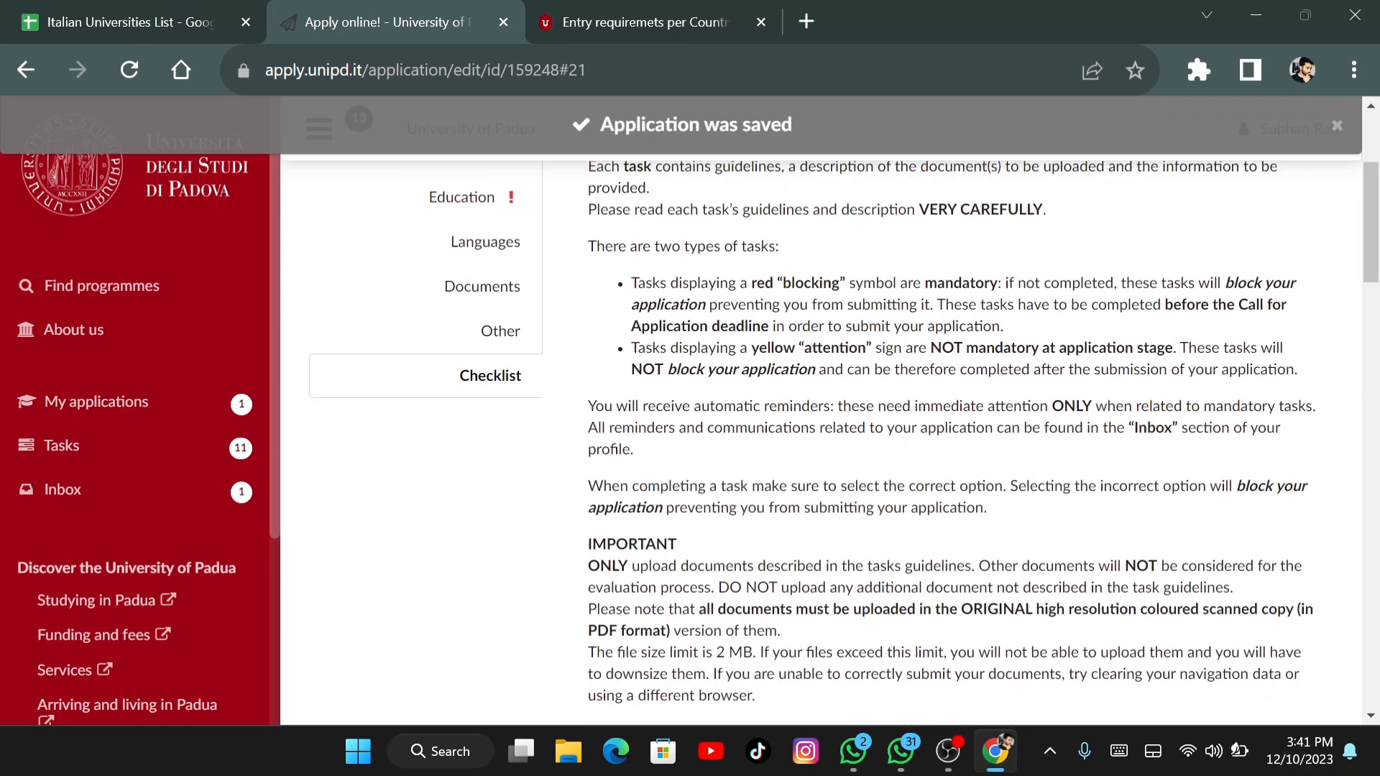
scroll(975, 438, "down", 1)
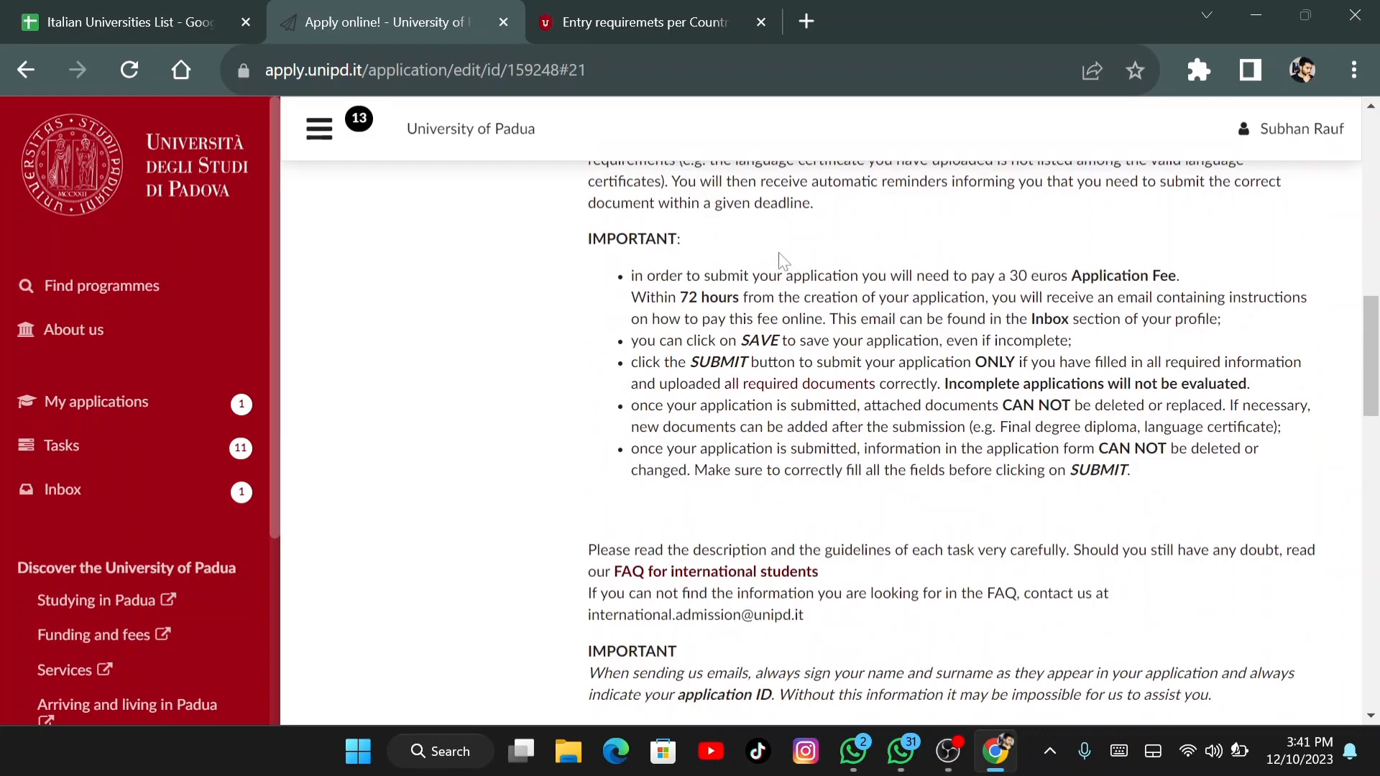
triple_click(728, 275)
left_click(728, 275)
triple_click(821, 276)
left_click(822, 275)
triple_click(834, 297)
triple_click(809, 351)
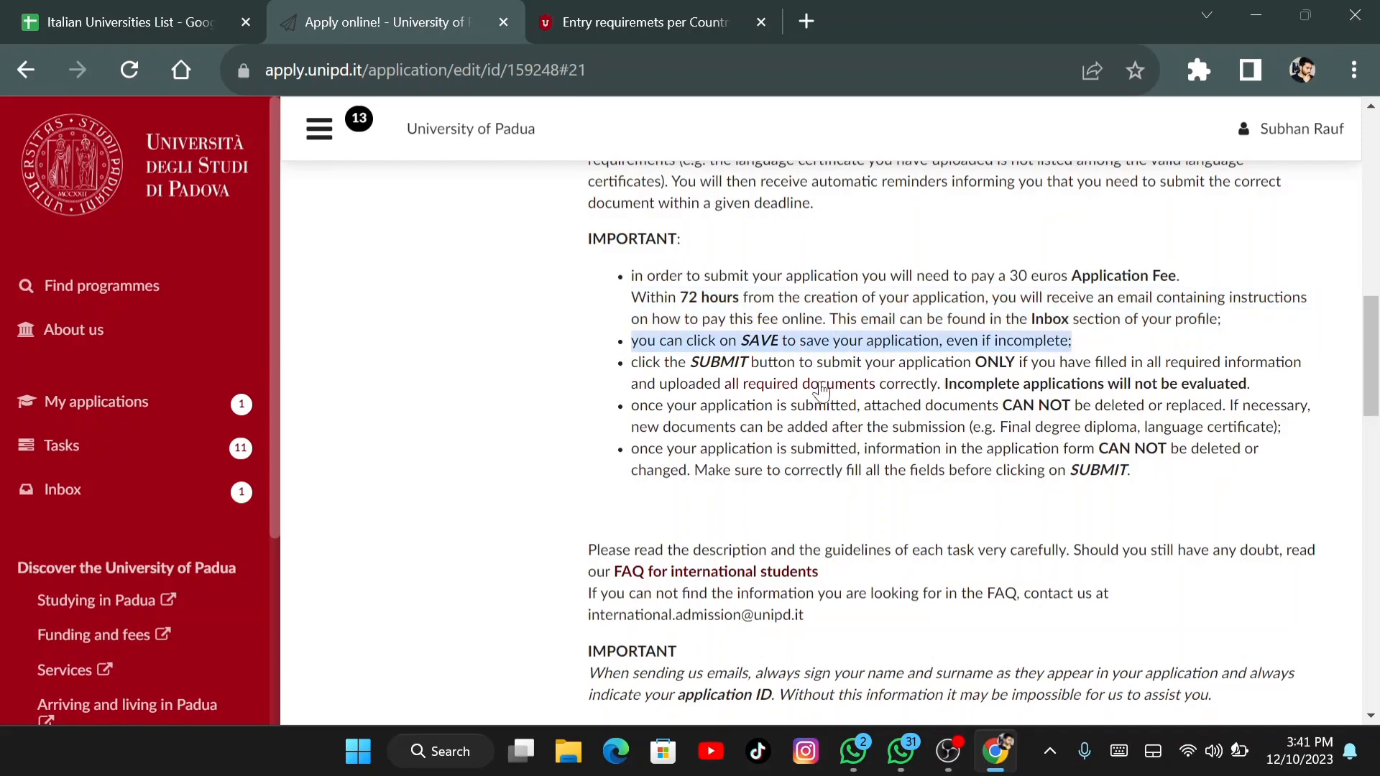
left_click(817, 386)
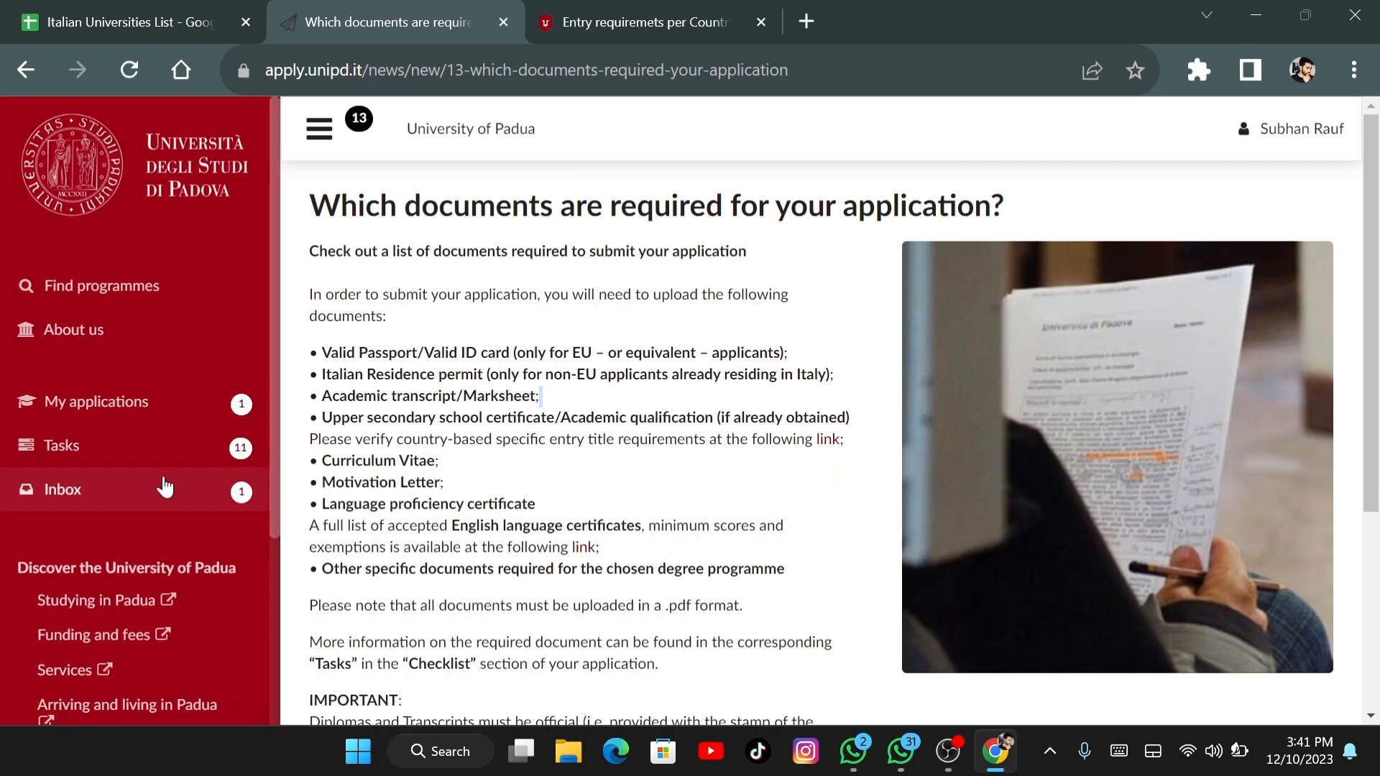
left_click(175, 455)
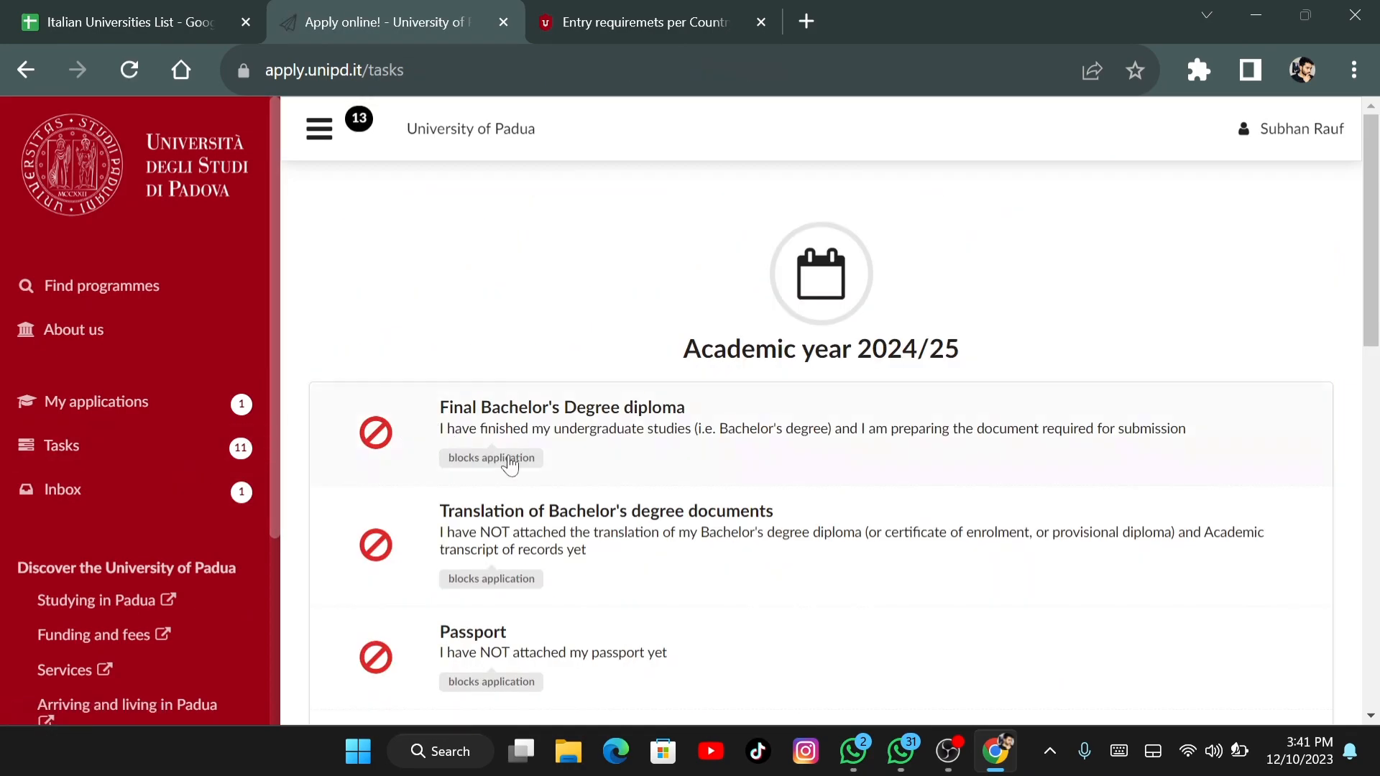
left_click(526, 468)
scroll(819, 438, "down", 10)
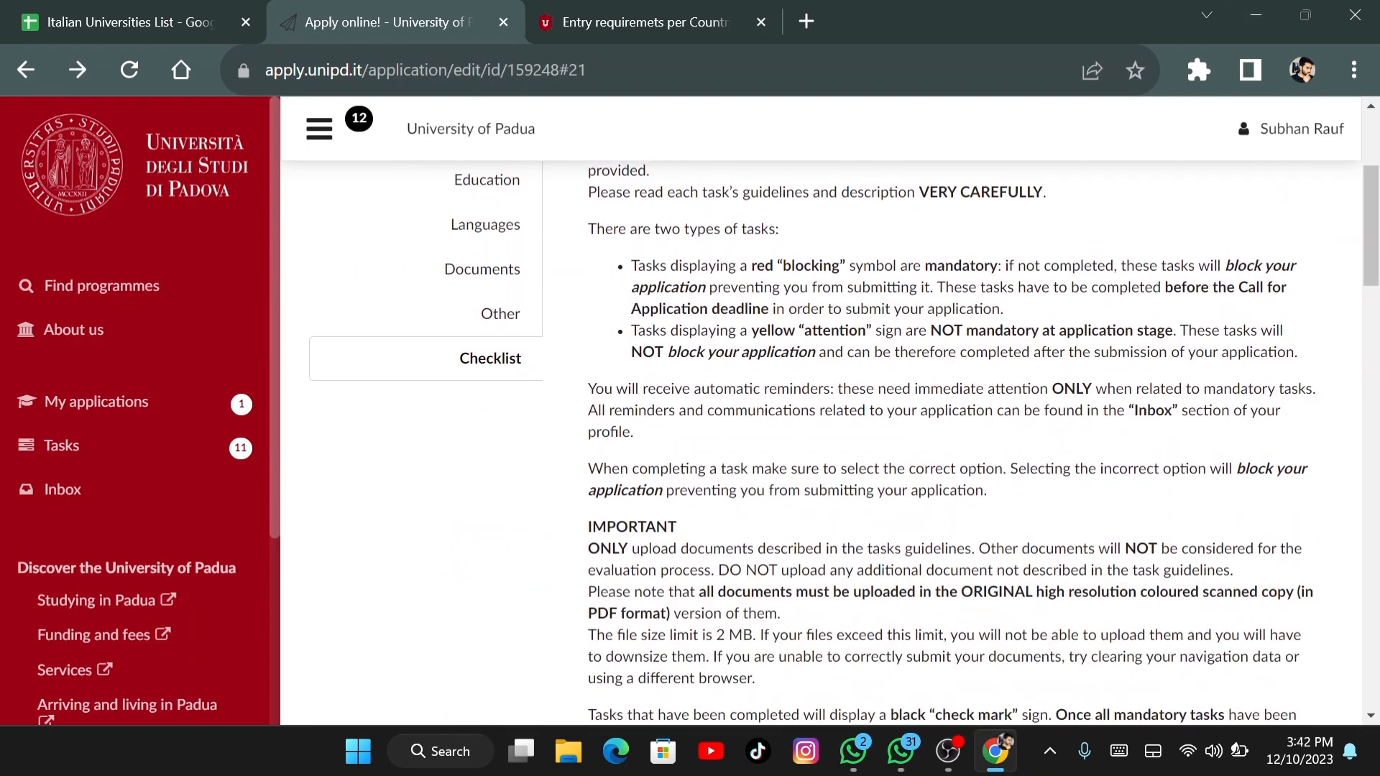
scroll(826, 438, "up", 5)
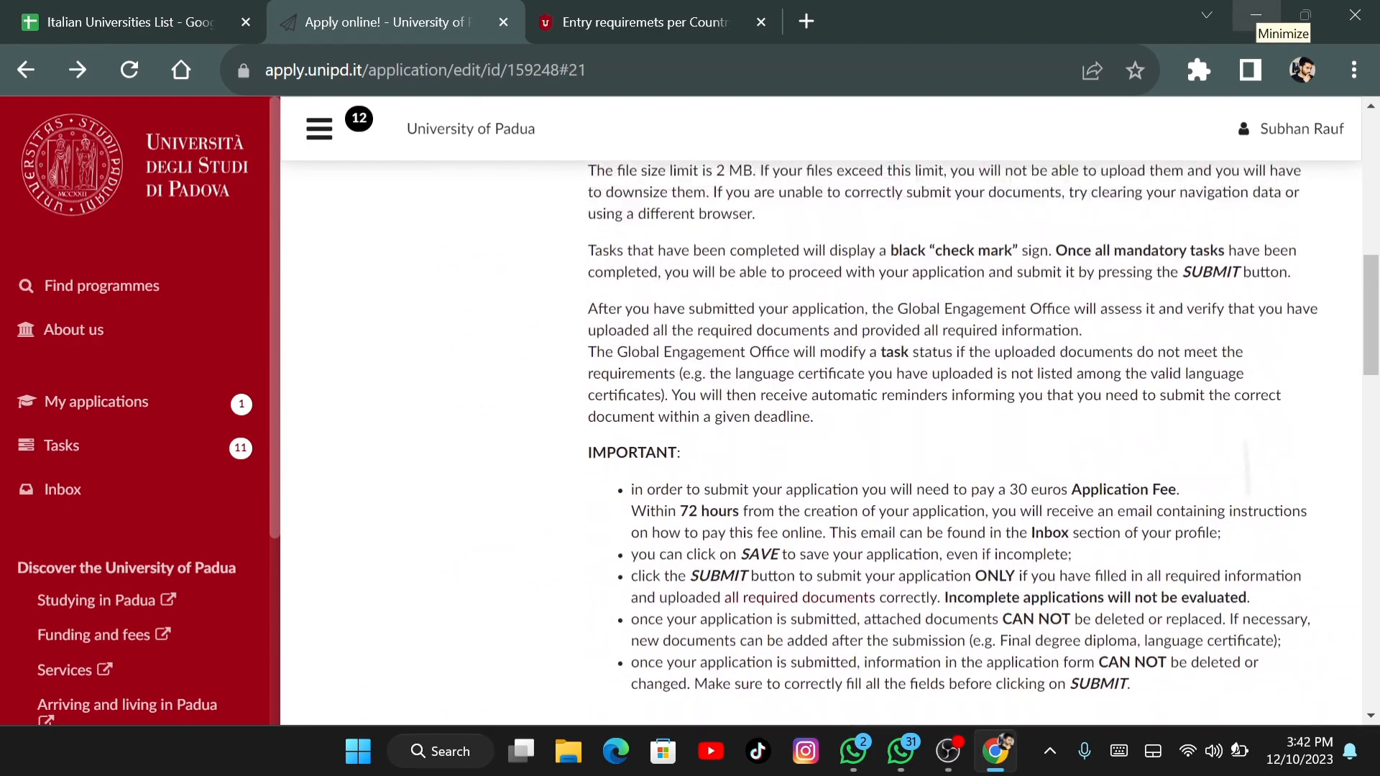
scroll(826, 438, "down", 2)
scroll(826, 438, "down", 2)
scroll(826, 438, "up", 6)
scroll(827, 438, "up", 2)
scroll(827, 439, "down", 5)
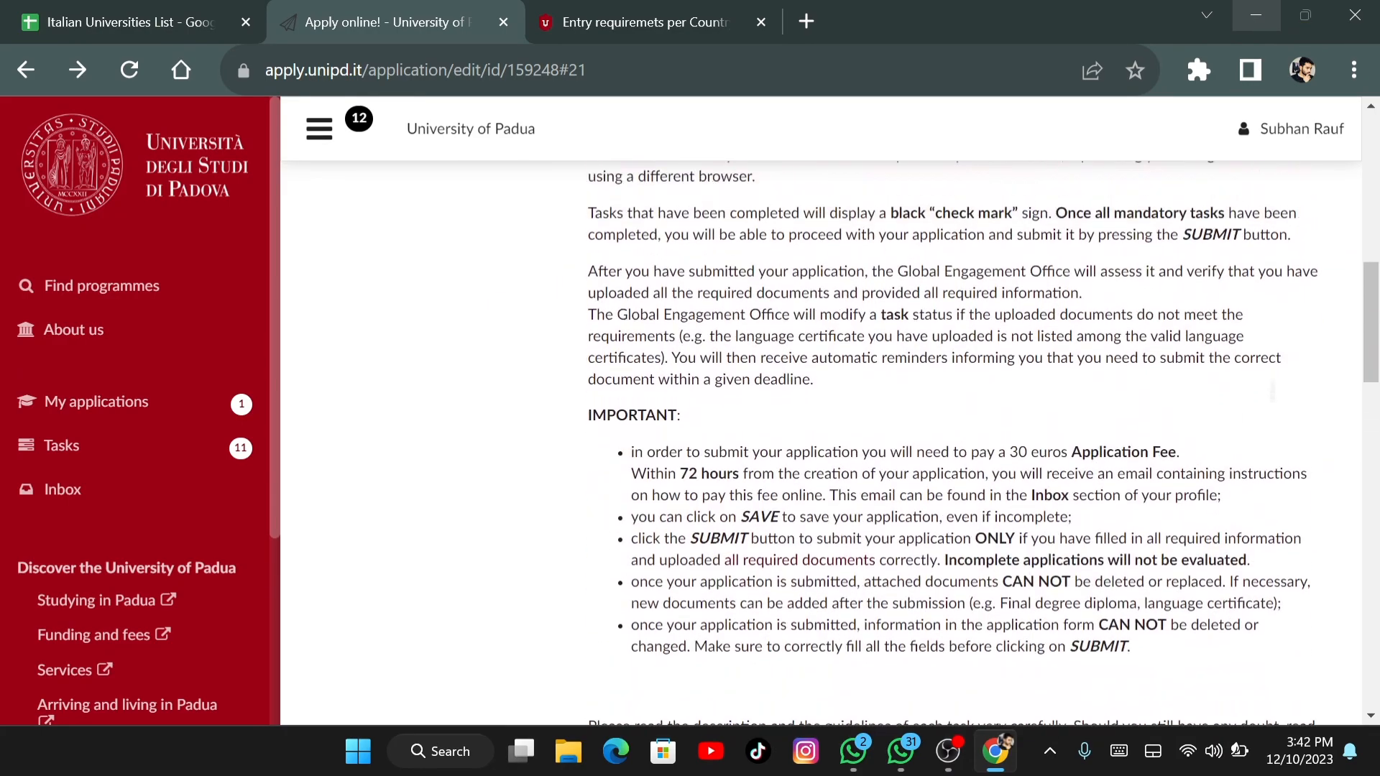
scroll(827, 438, "down", 7)
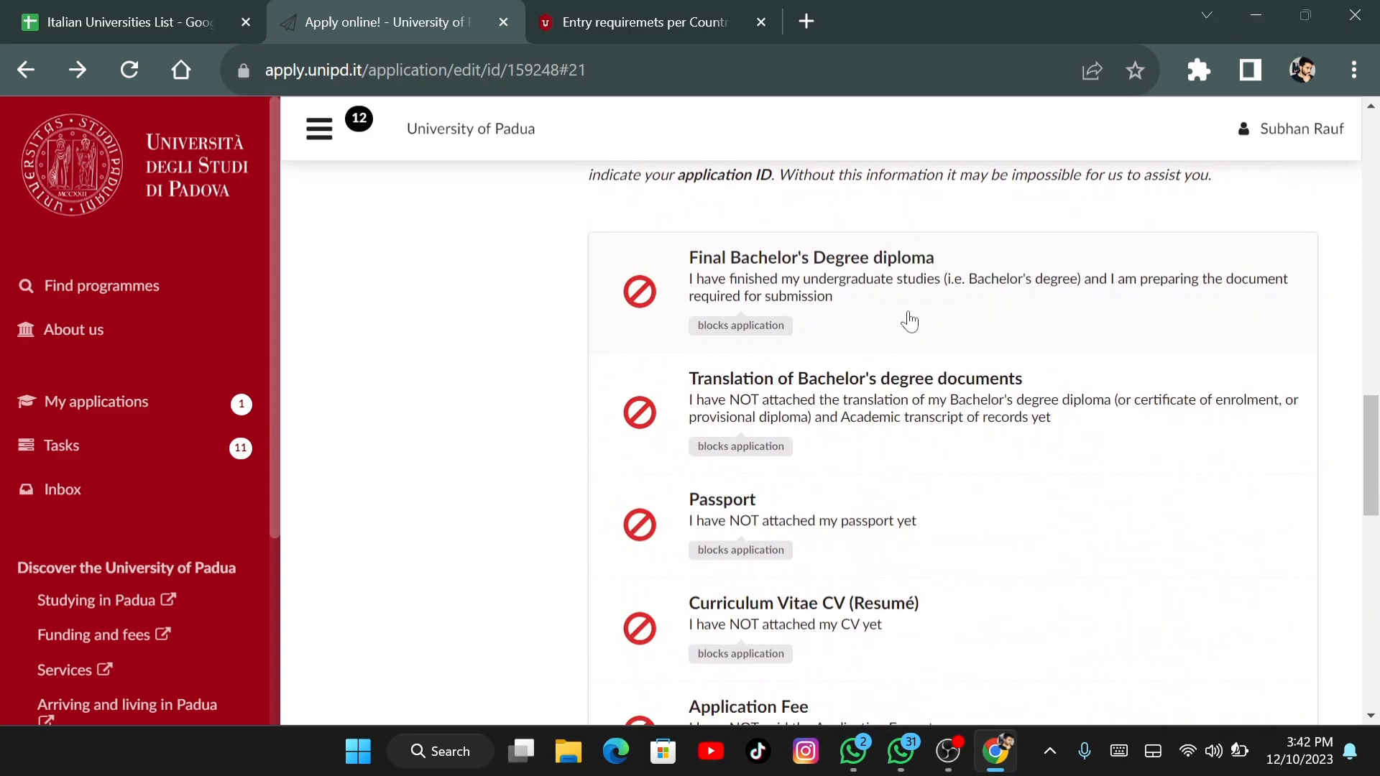
scroll(1123, 267, "down", 2)
scroll(1123, 267, "down", 4)
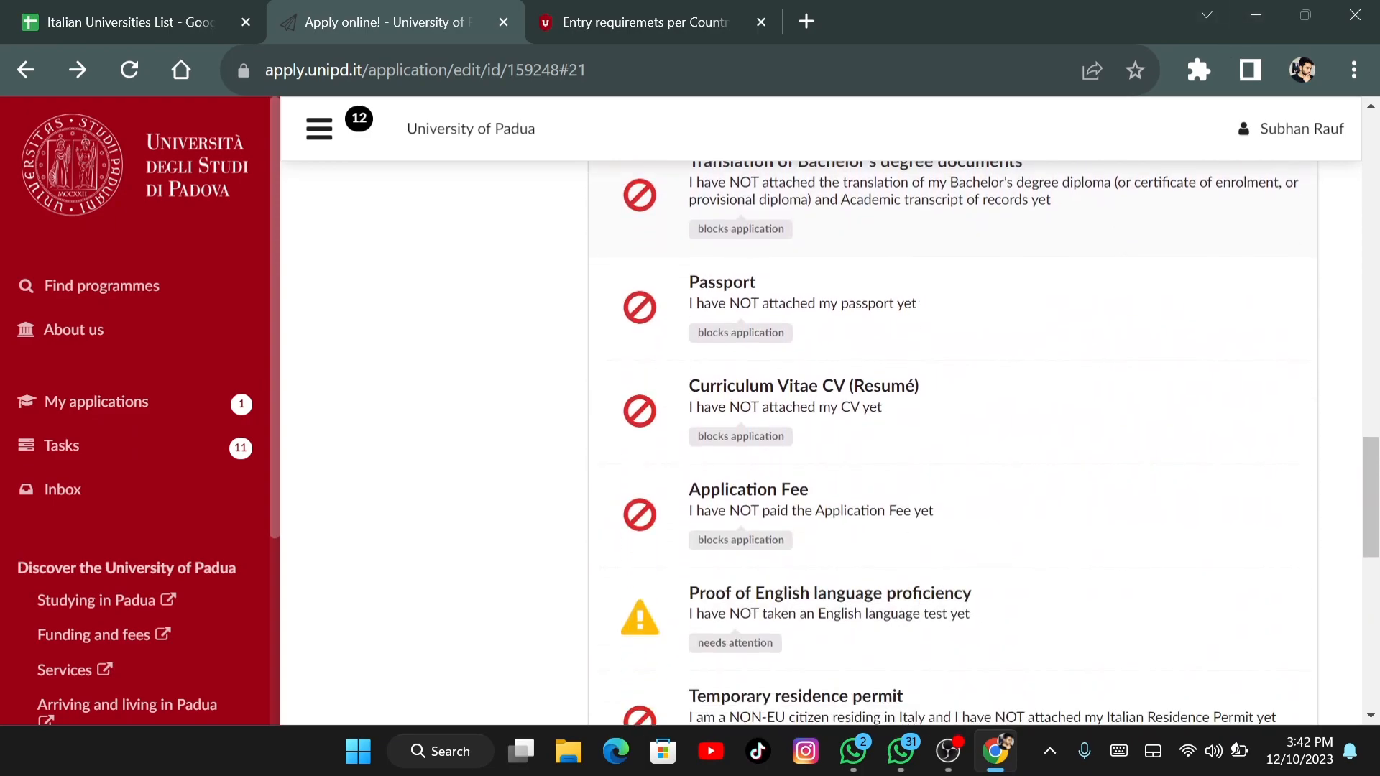
scroll(826, 438, "down", 1)
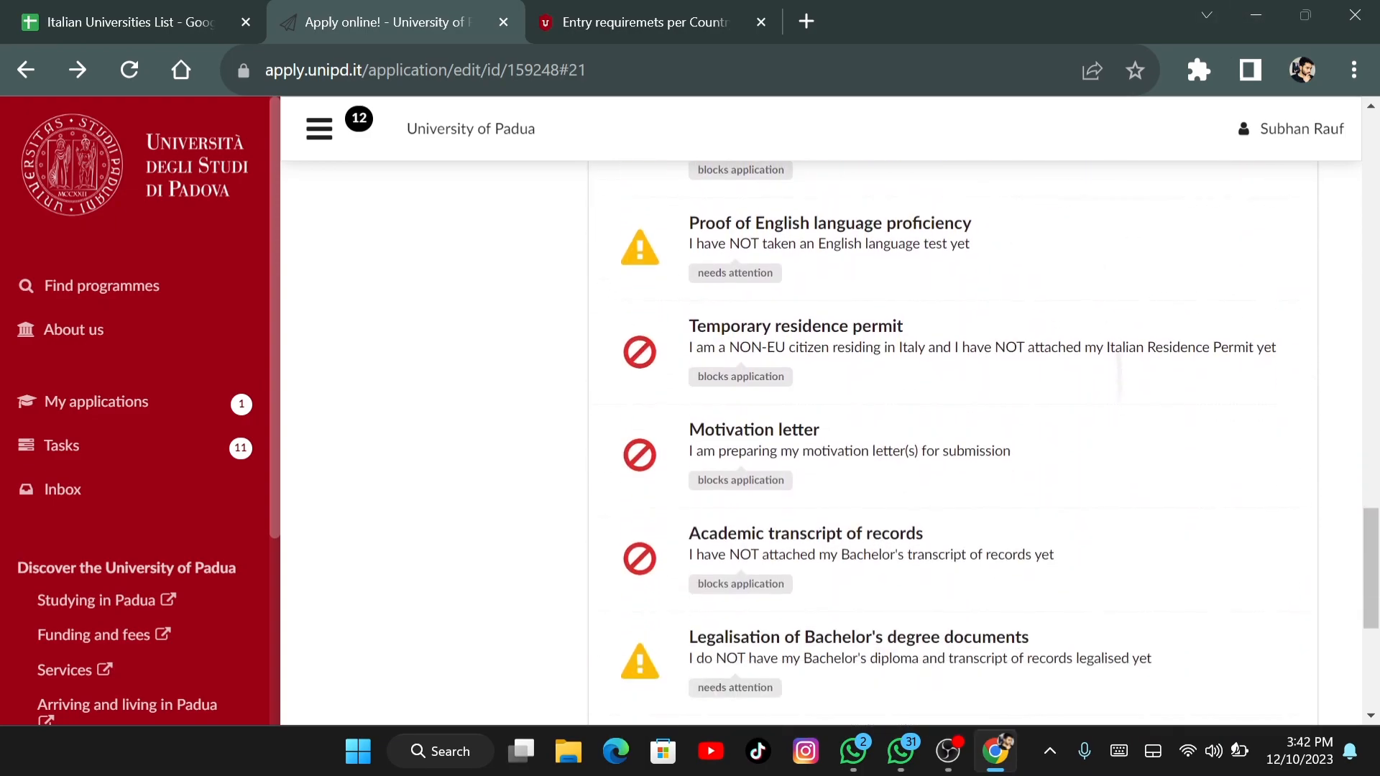
scroll(826, 439, "down", 2)
scroll(826, 438, "down", 2)
scroll(953, 439, "up", 10)
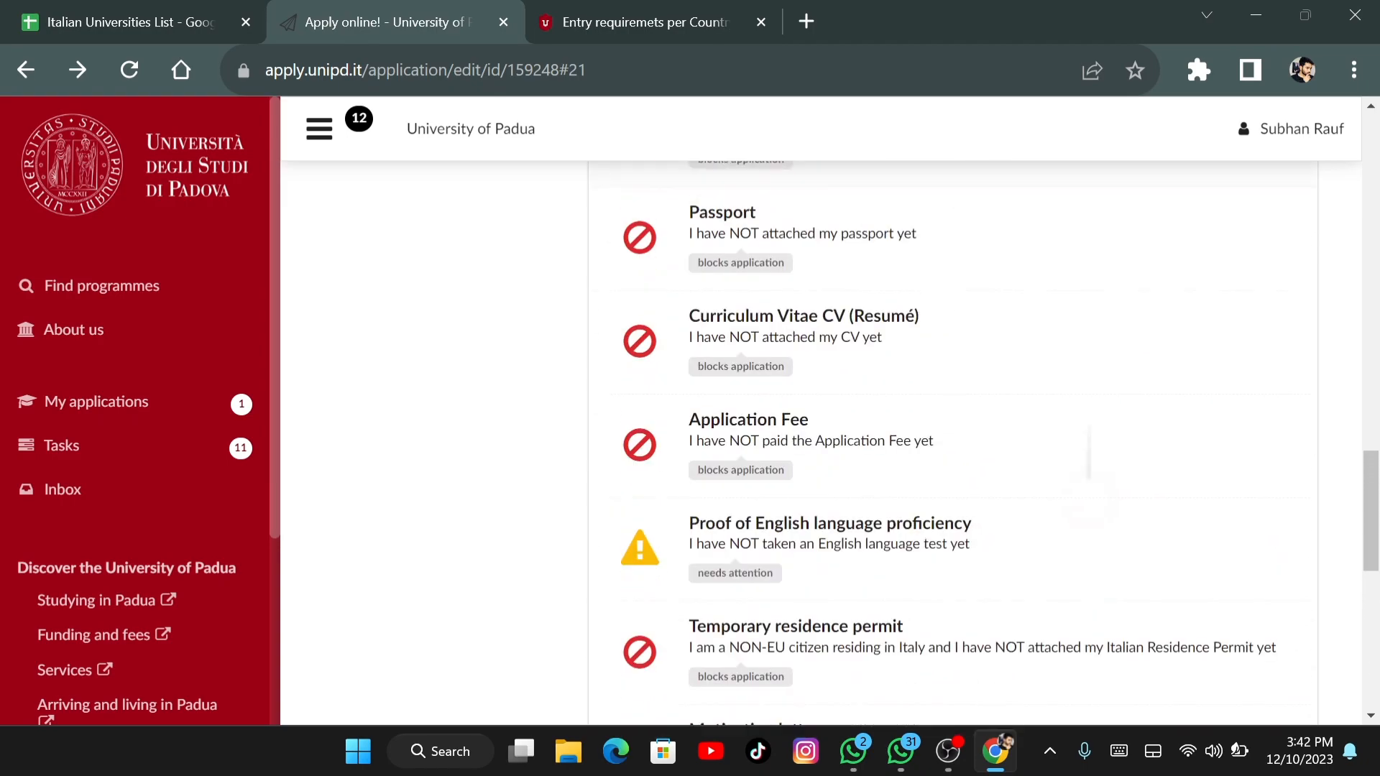
scroll(975, 431, "up", 2)
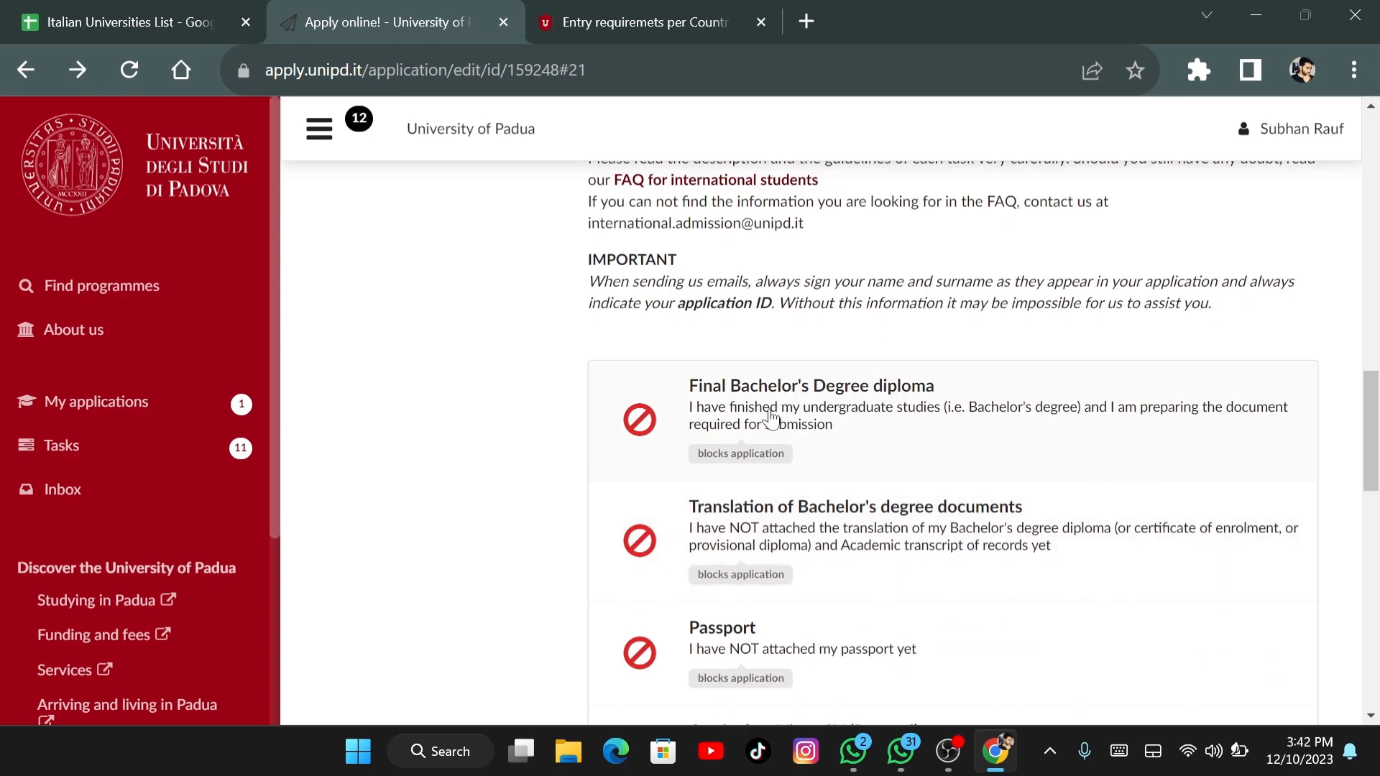
Upload the Bachelors Degree file to the Final Bachelor's Degree diploma task
left_click(742, 458)
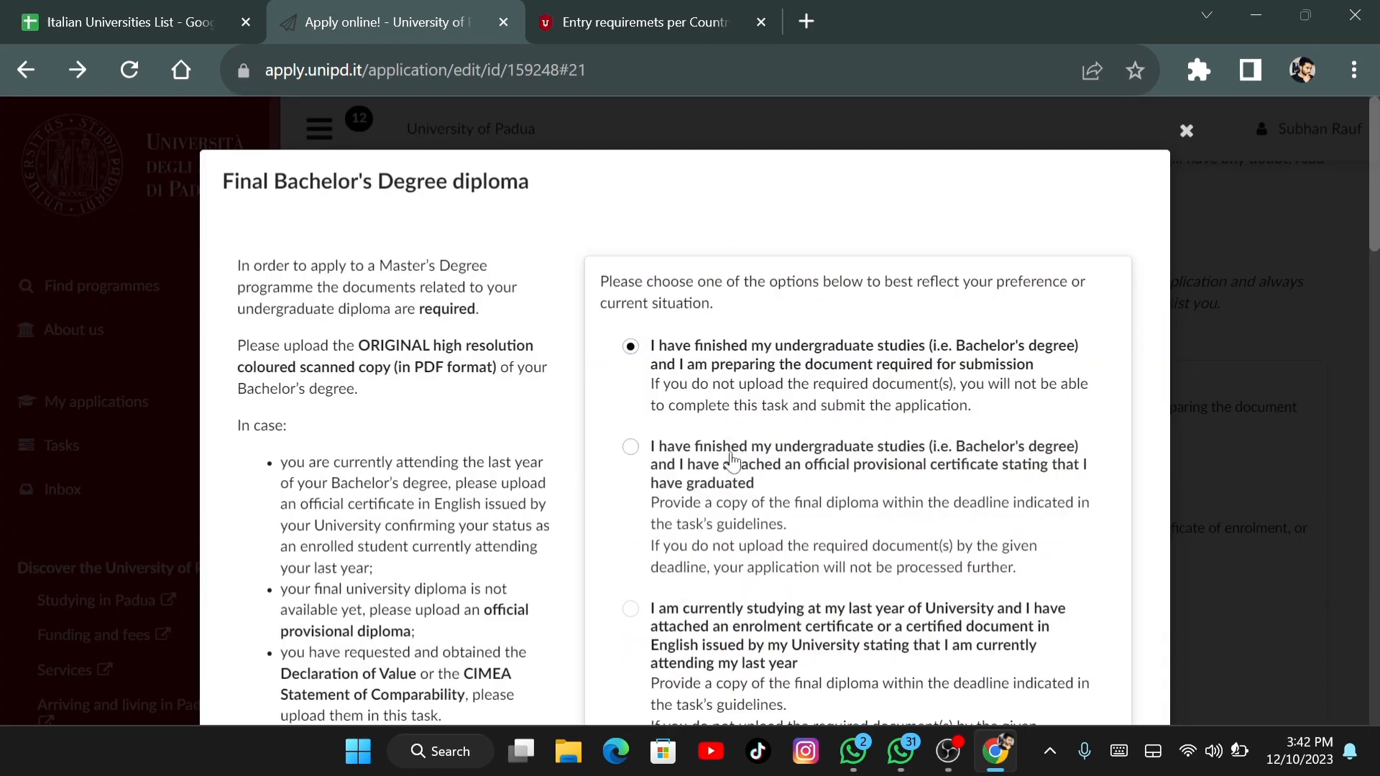
scroll(748, 460, "down", 4)
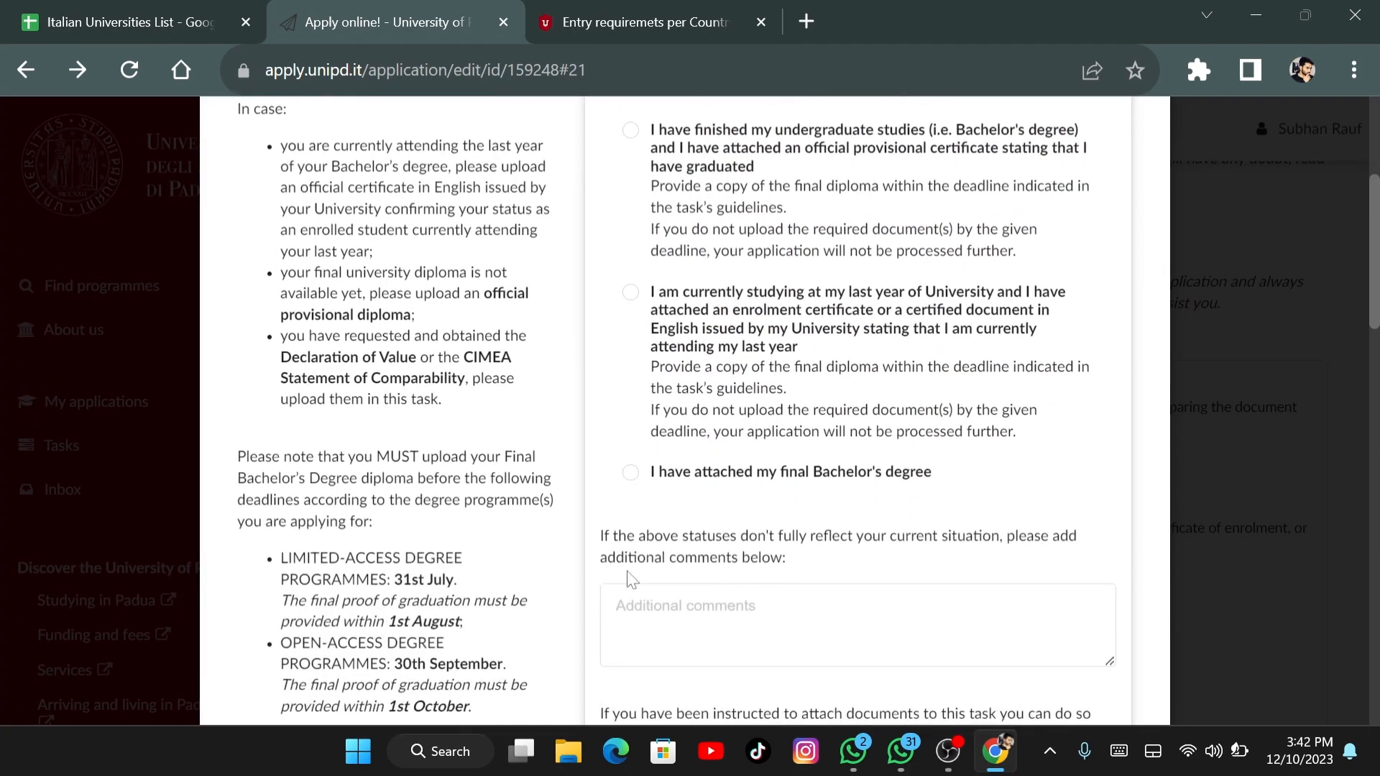
scroll(1013, 651, "down", 3)
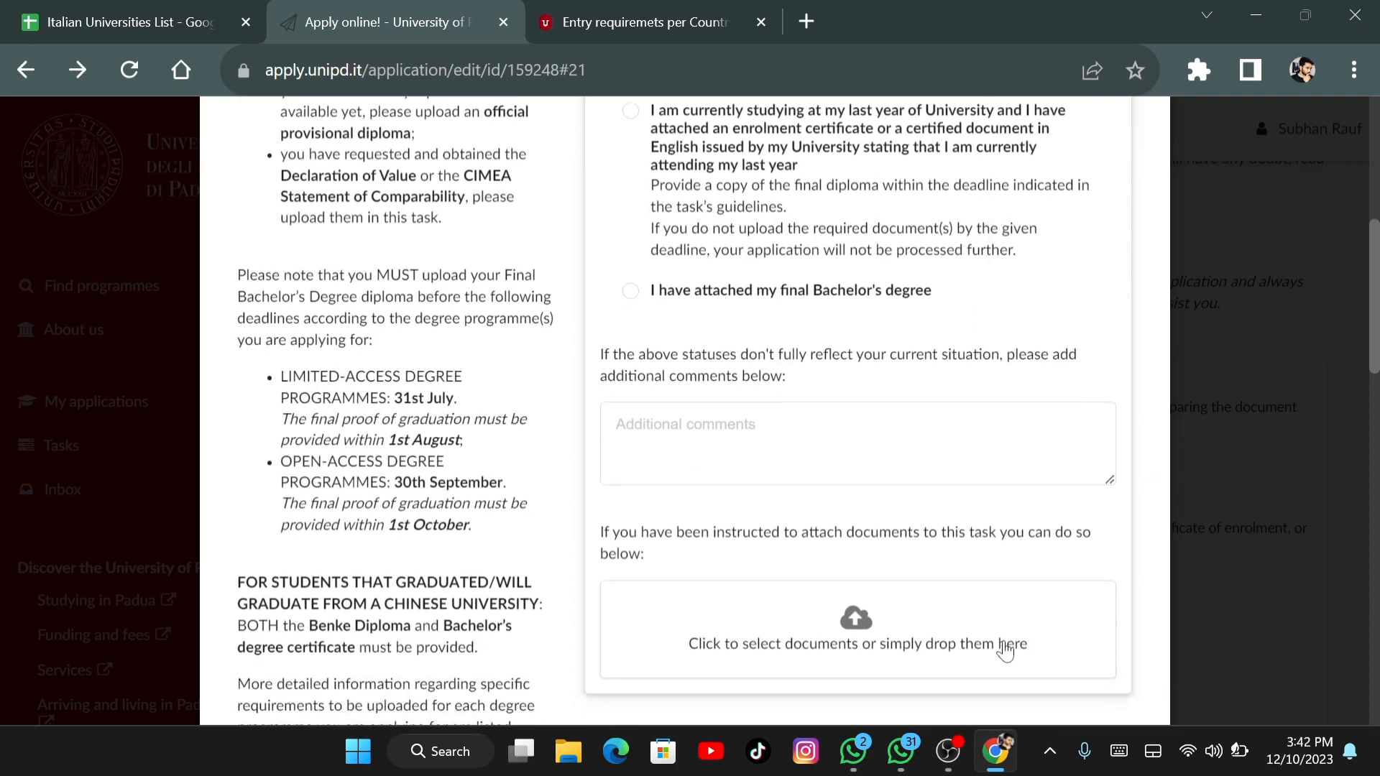
left_click(870, 644)
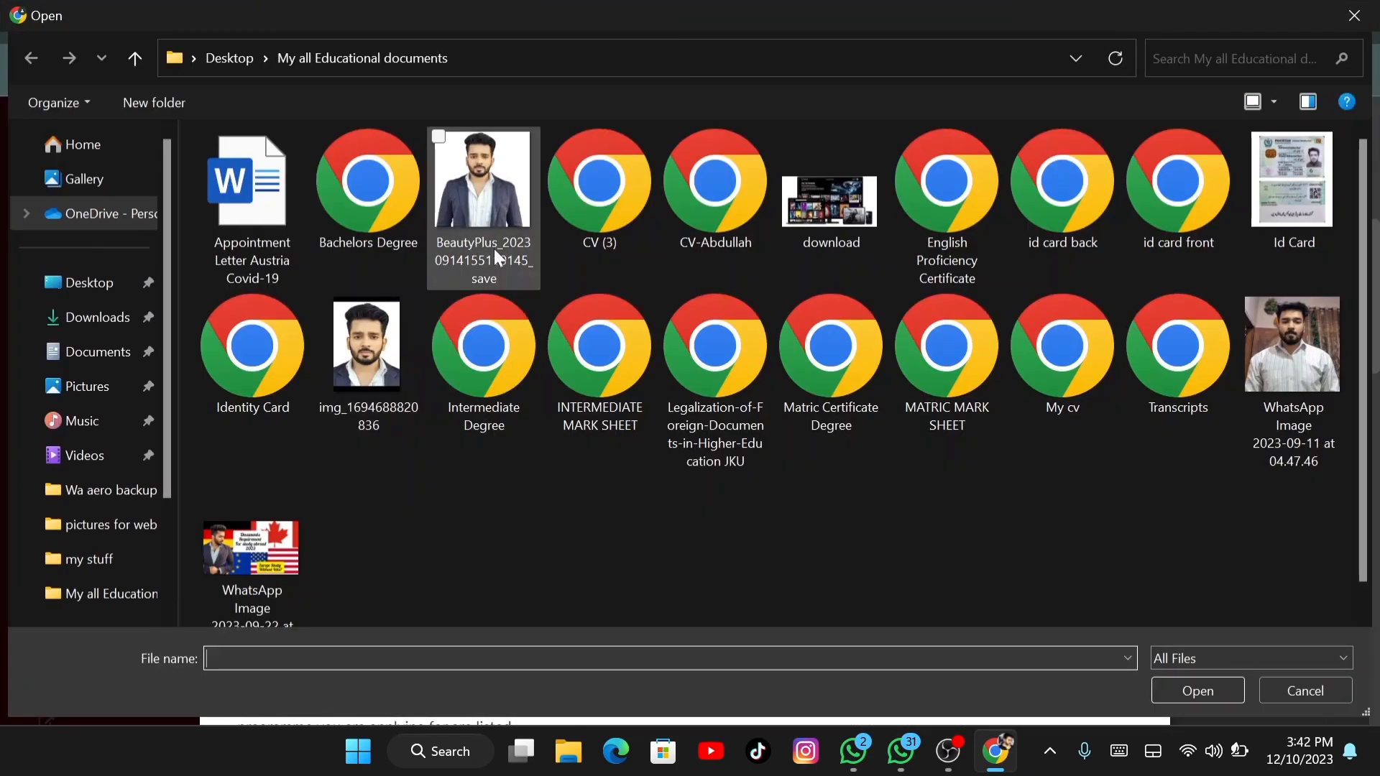
left_click(397, 192)
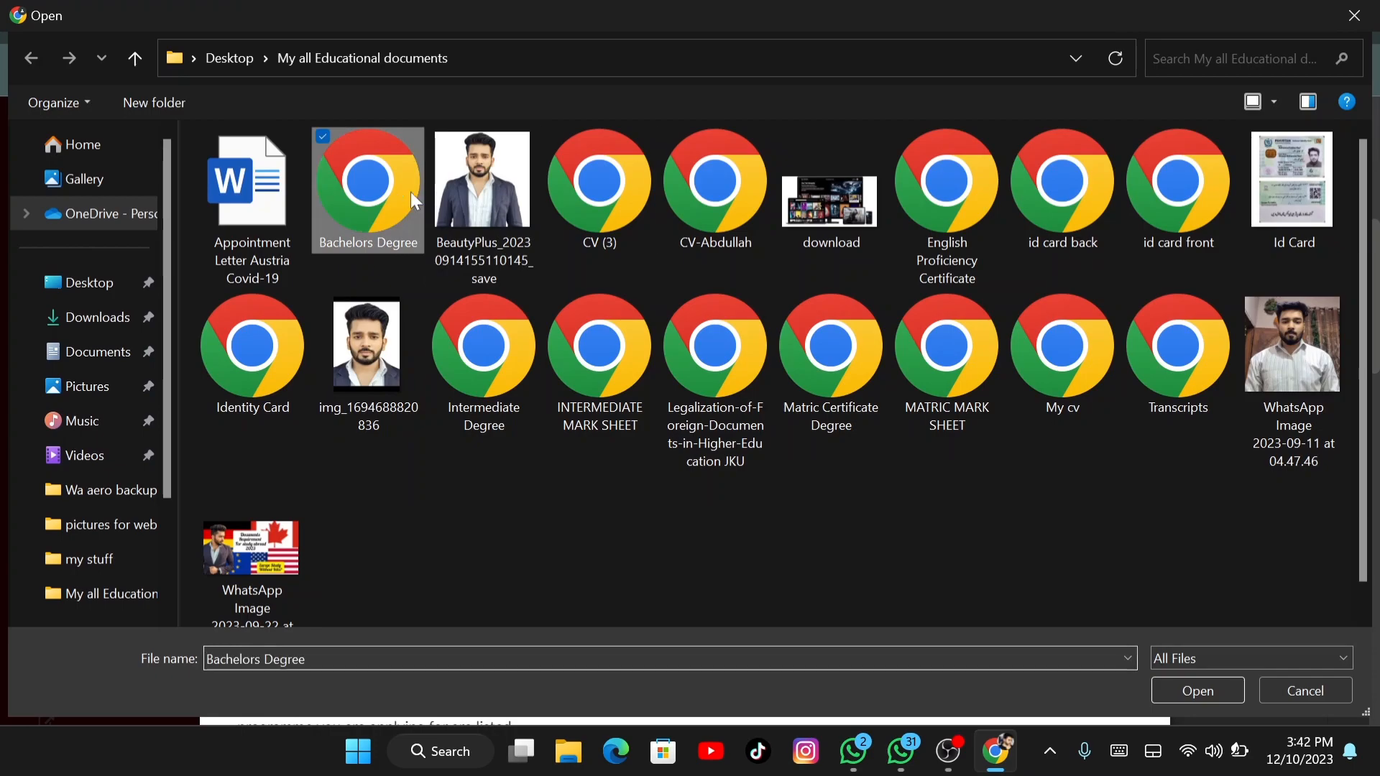
left_click(1215, 695)
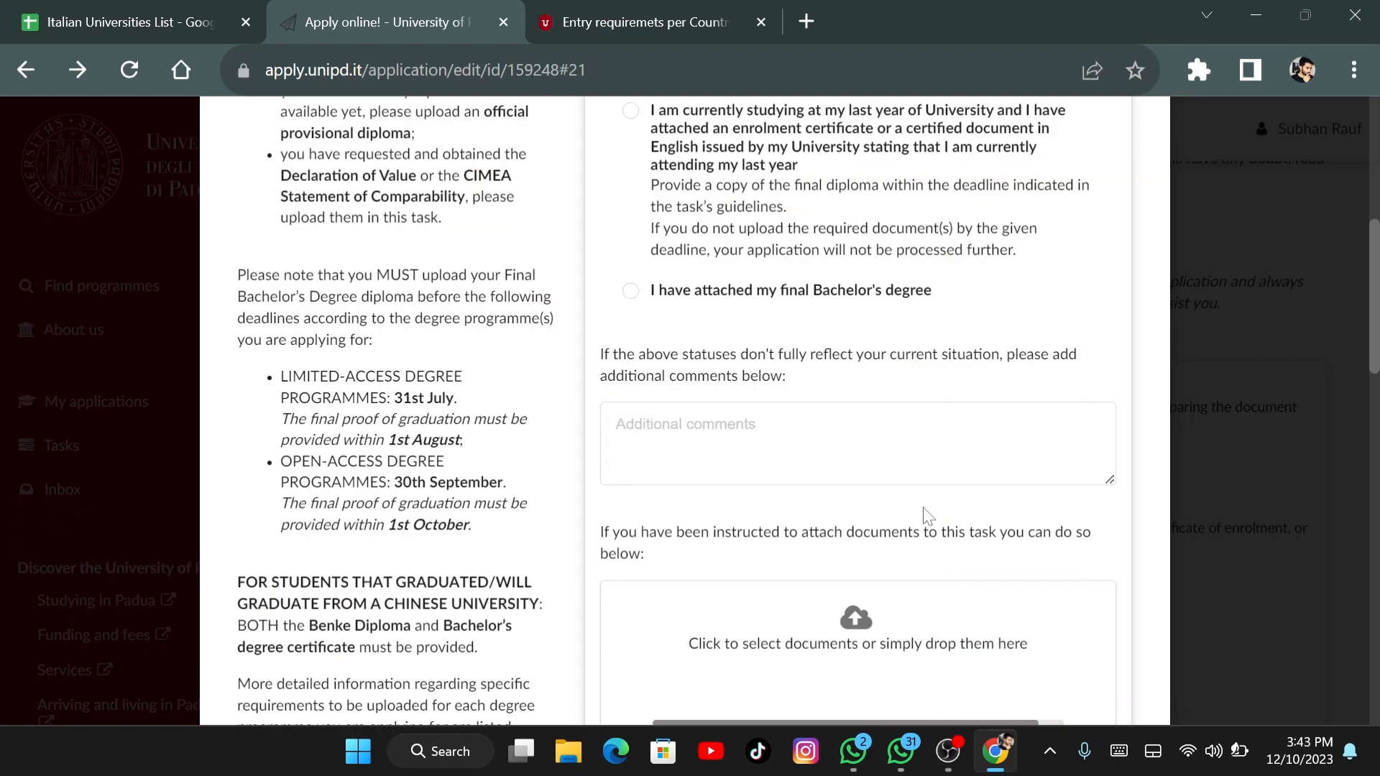
Mark the final Bachelor's degree as attached and close the task dialog with Esc
scroll(726, 352, "down", 2)
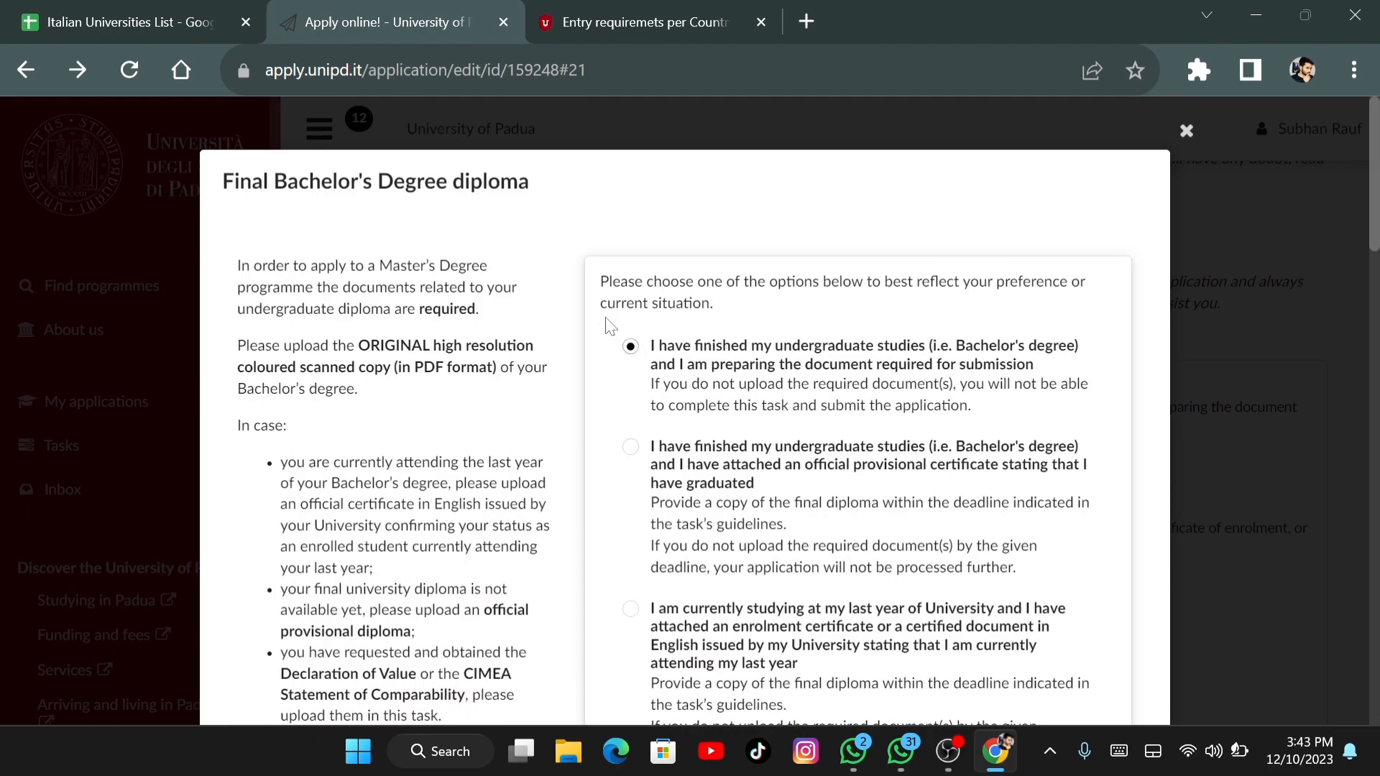
scroll(726, 402, "down", 8)
scroll(726, 402, "up", 3)
left_click(726, 402)
scroll(682, 431, "down", 15)
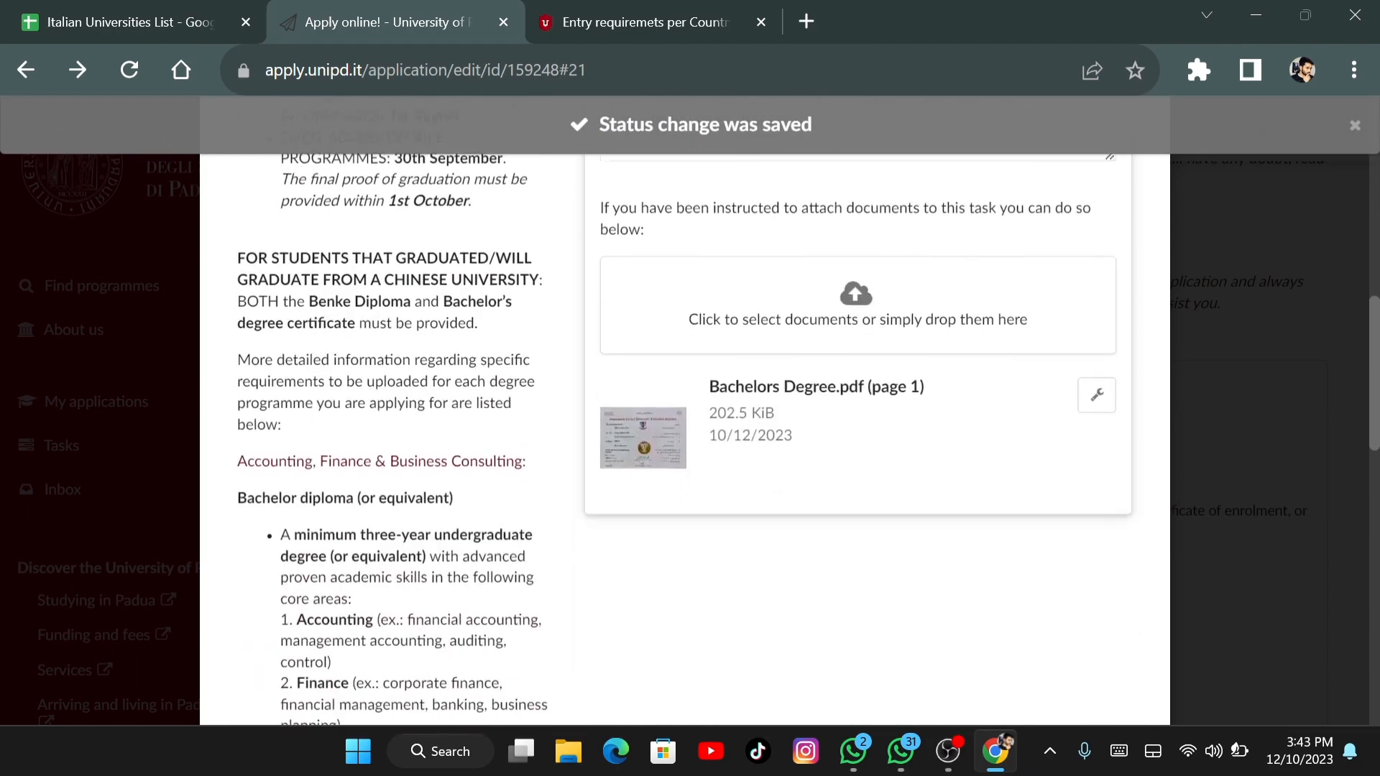
scroll(682, 431, "down", 2)
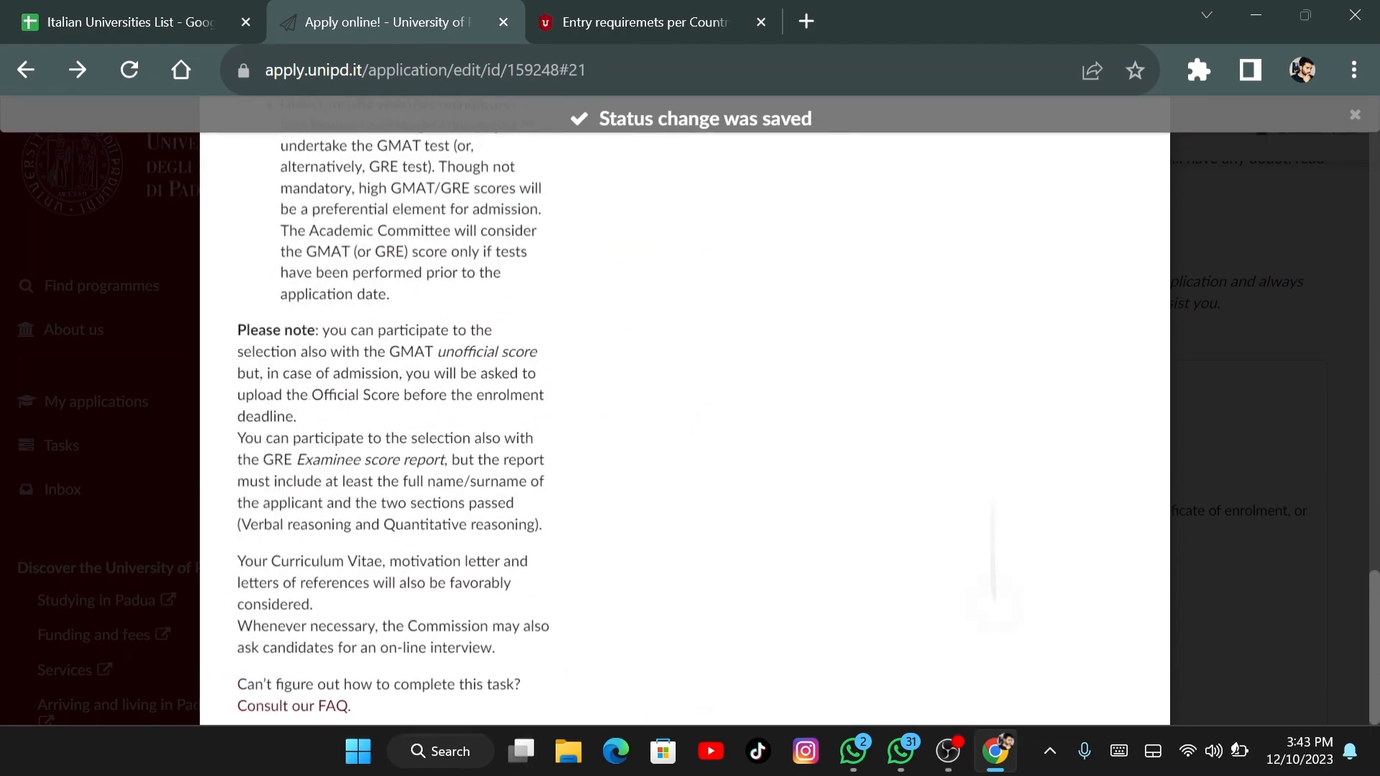
scroll(682, 431, "up", 20)
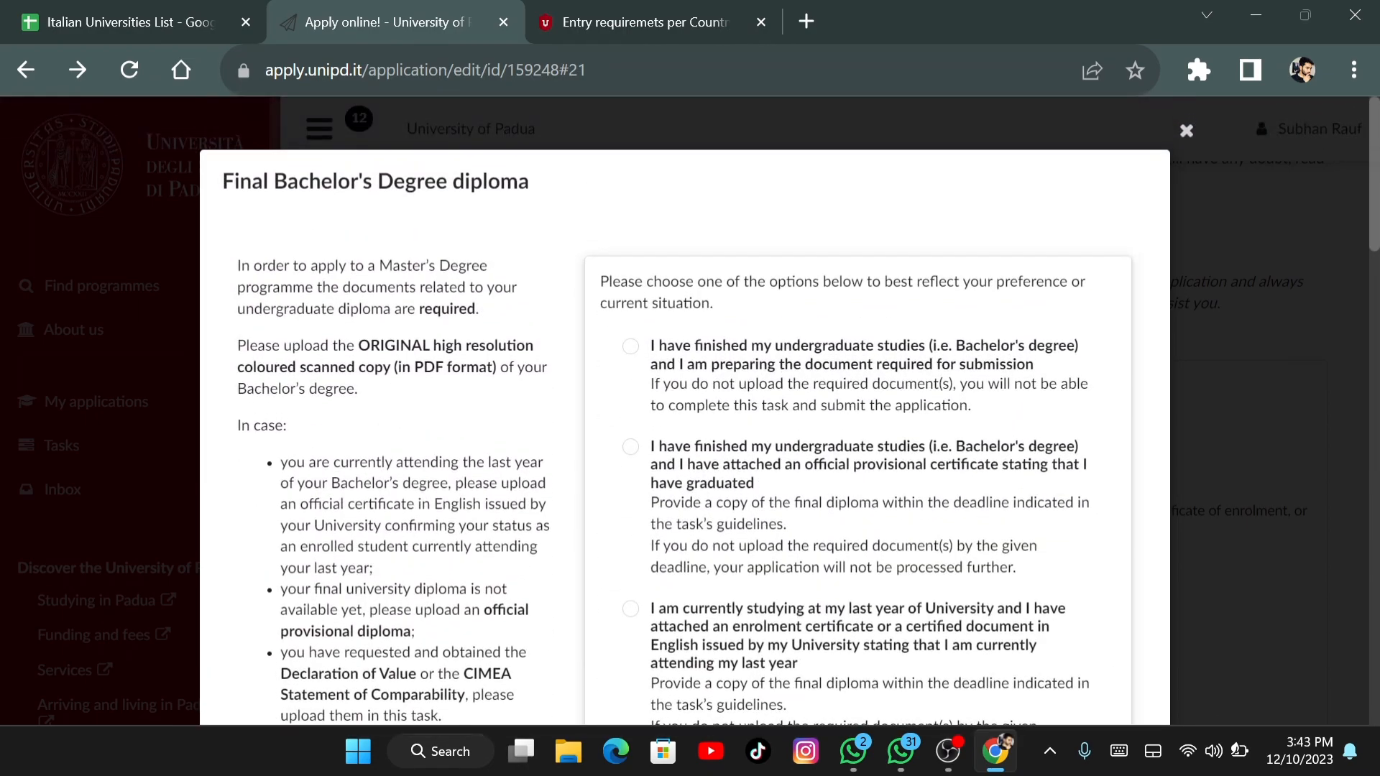
key("Escape")
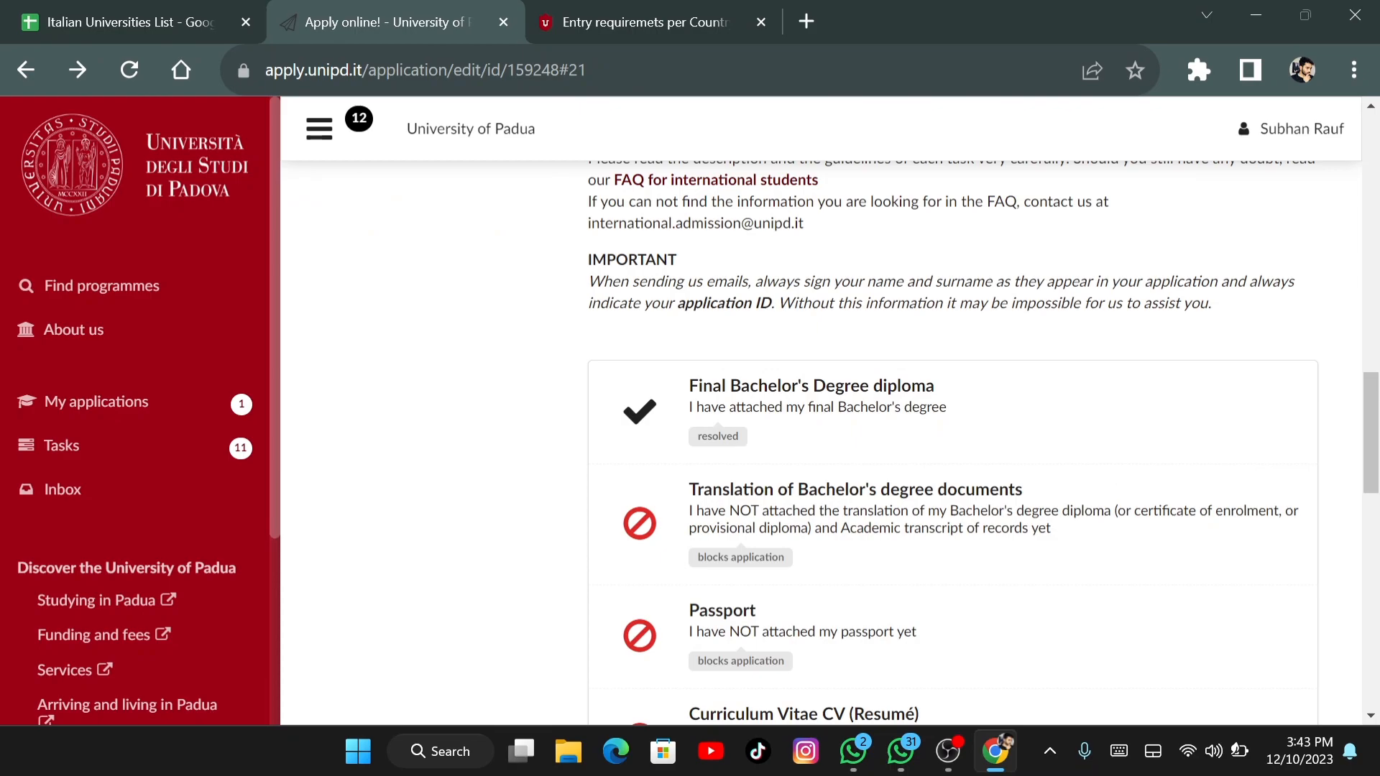
Upload Transcripts.pdf to the Academic transcript of records task
scroll(952, 446, "down", 3)
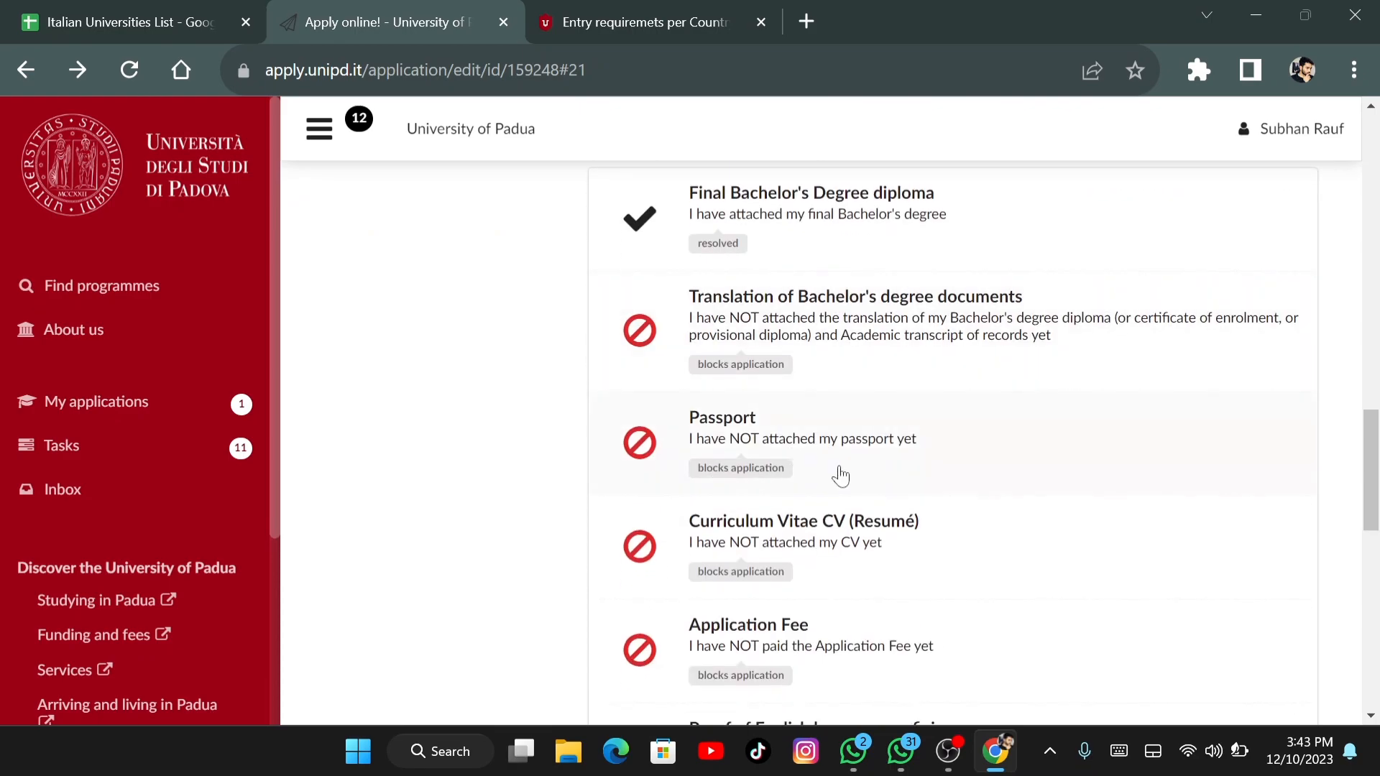
scroll(844, 477, "down", 2)
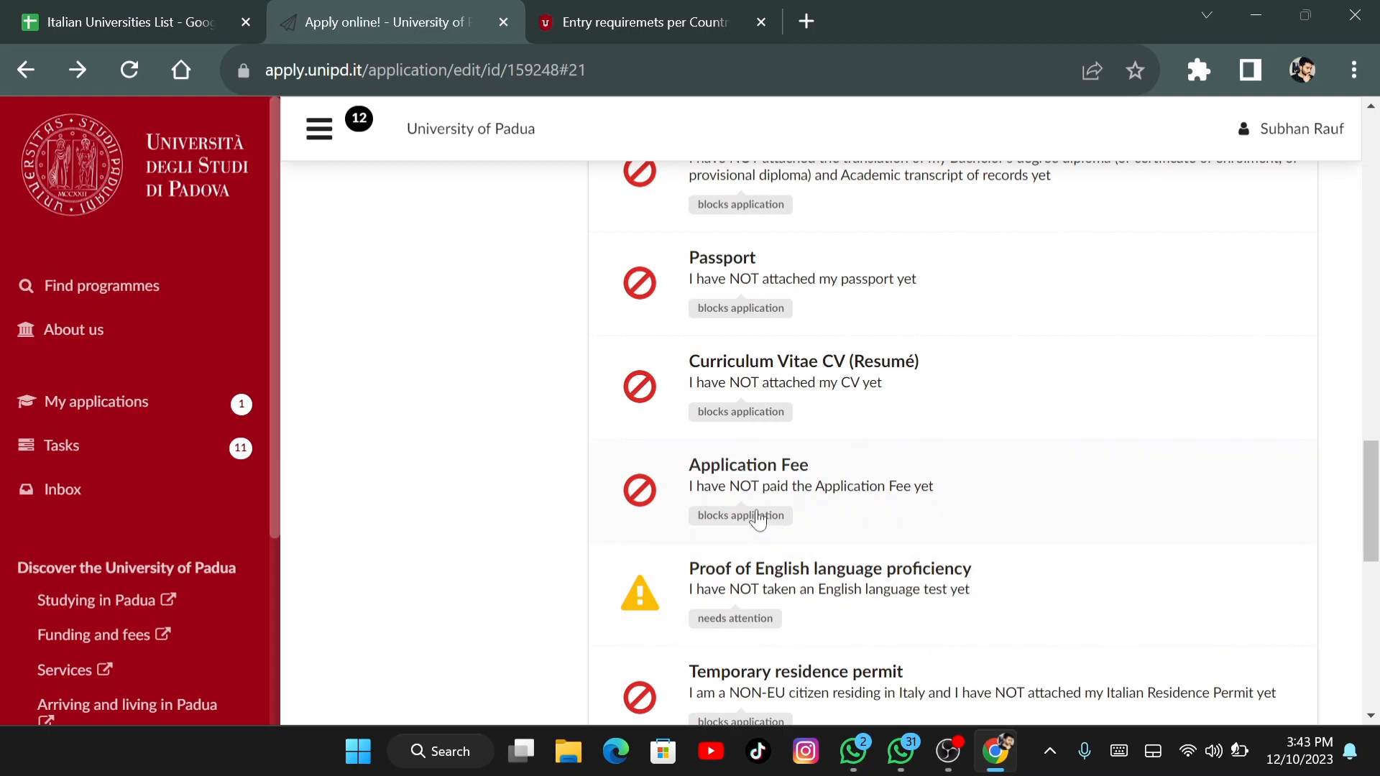
scroll(943, 497, "down", 4)
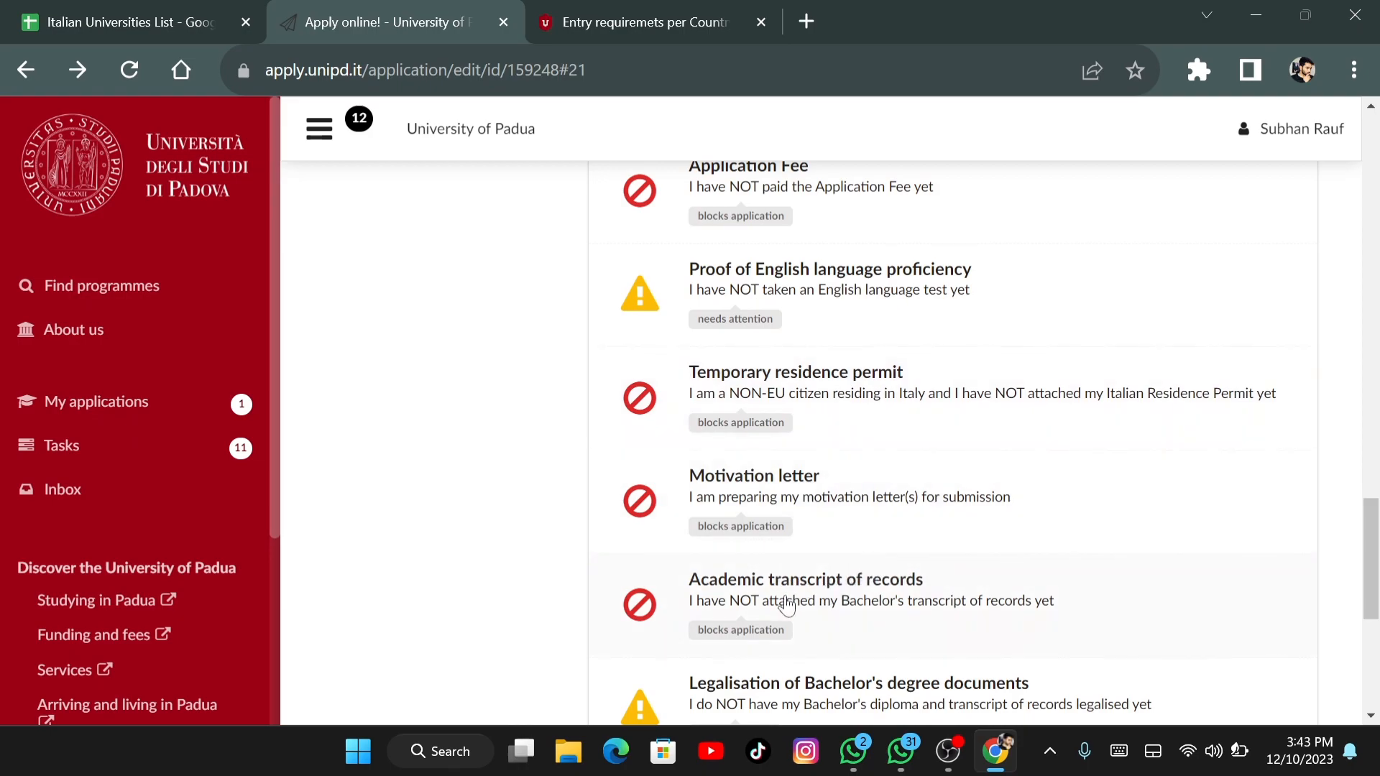
left_click(749, 625)
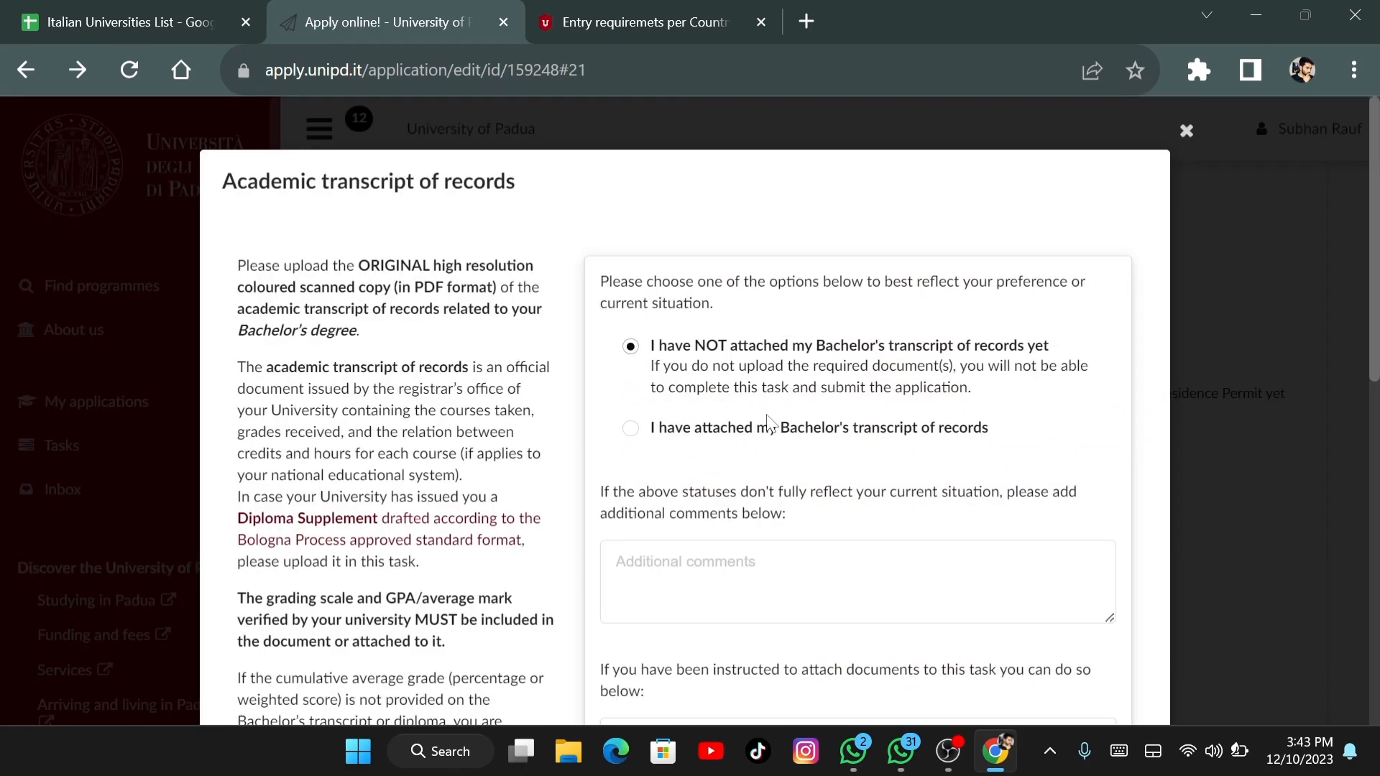
scroll(858, 431, "down", 3)
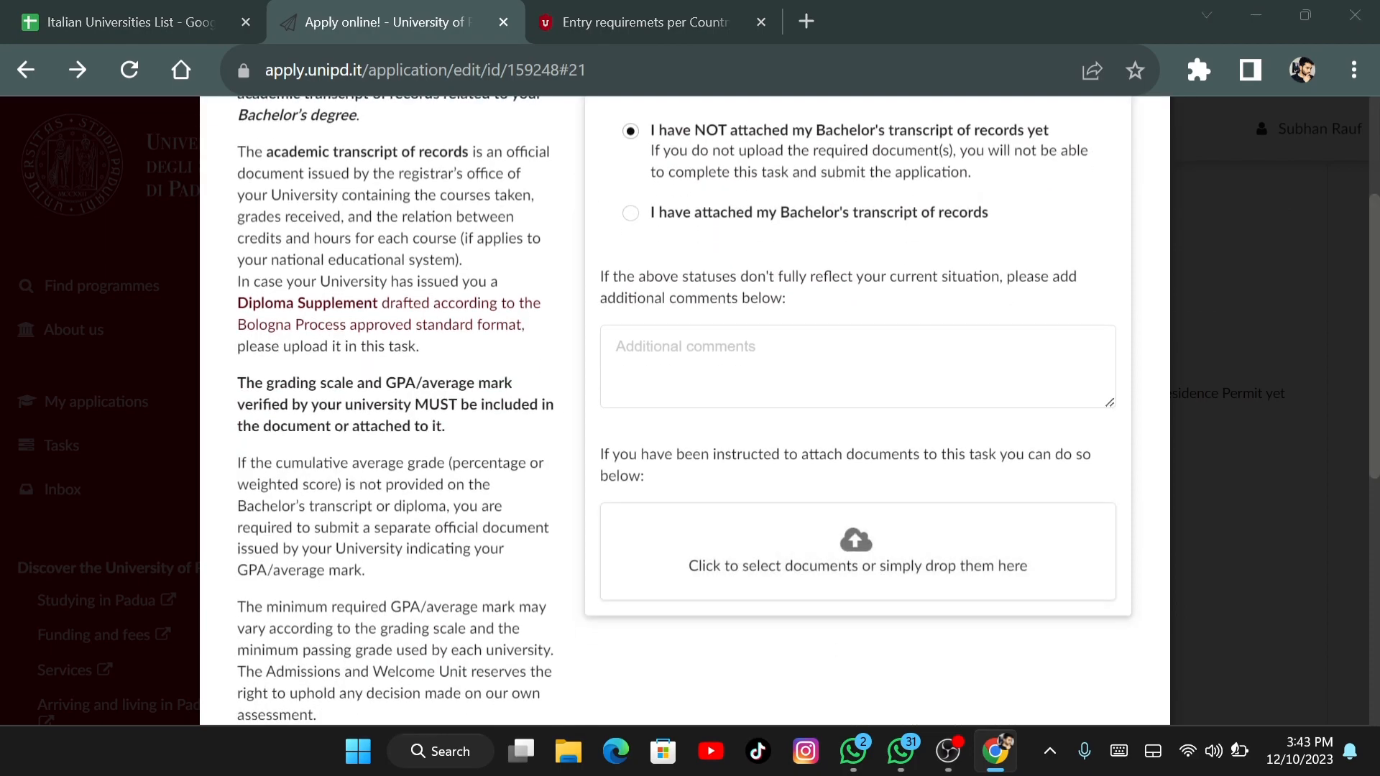
left_click(858, 557)
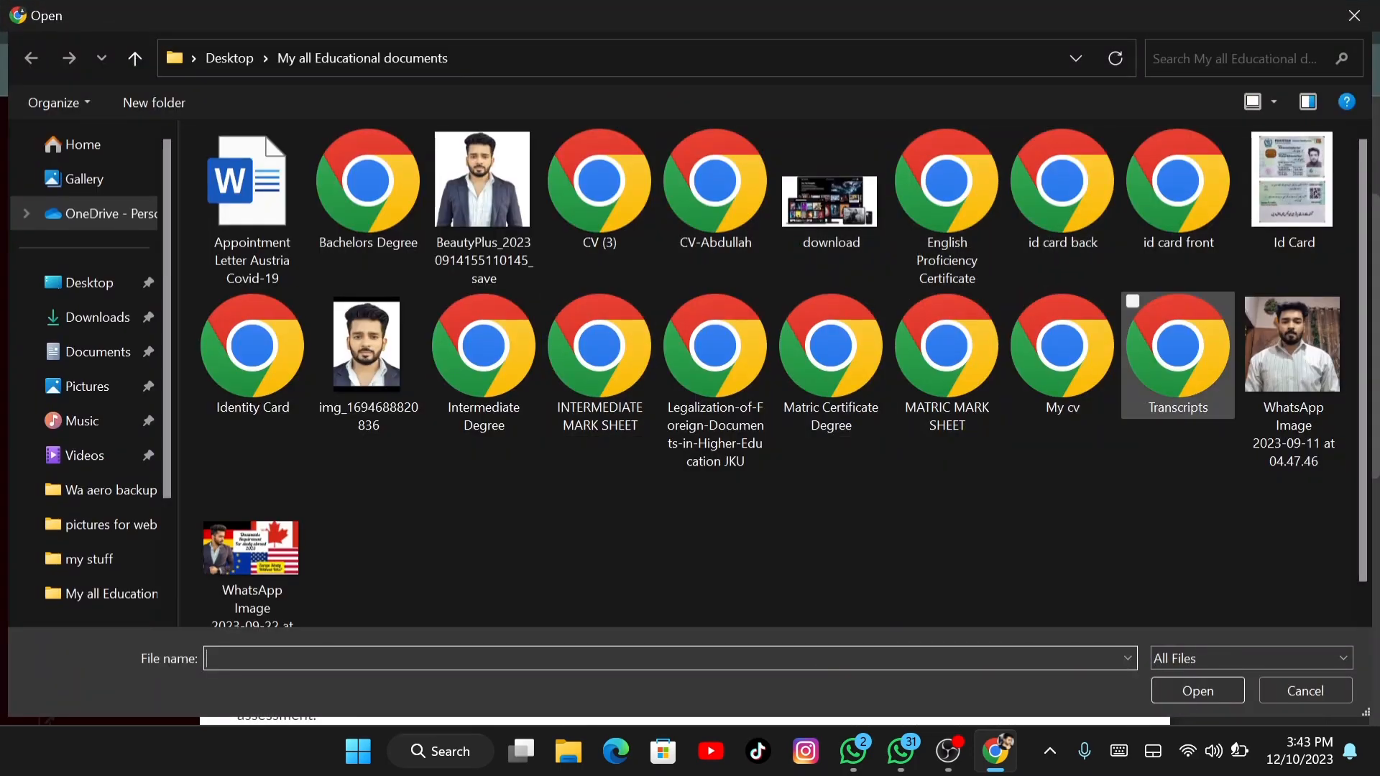
left_click(1177, 345)
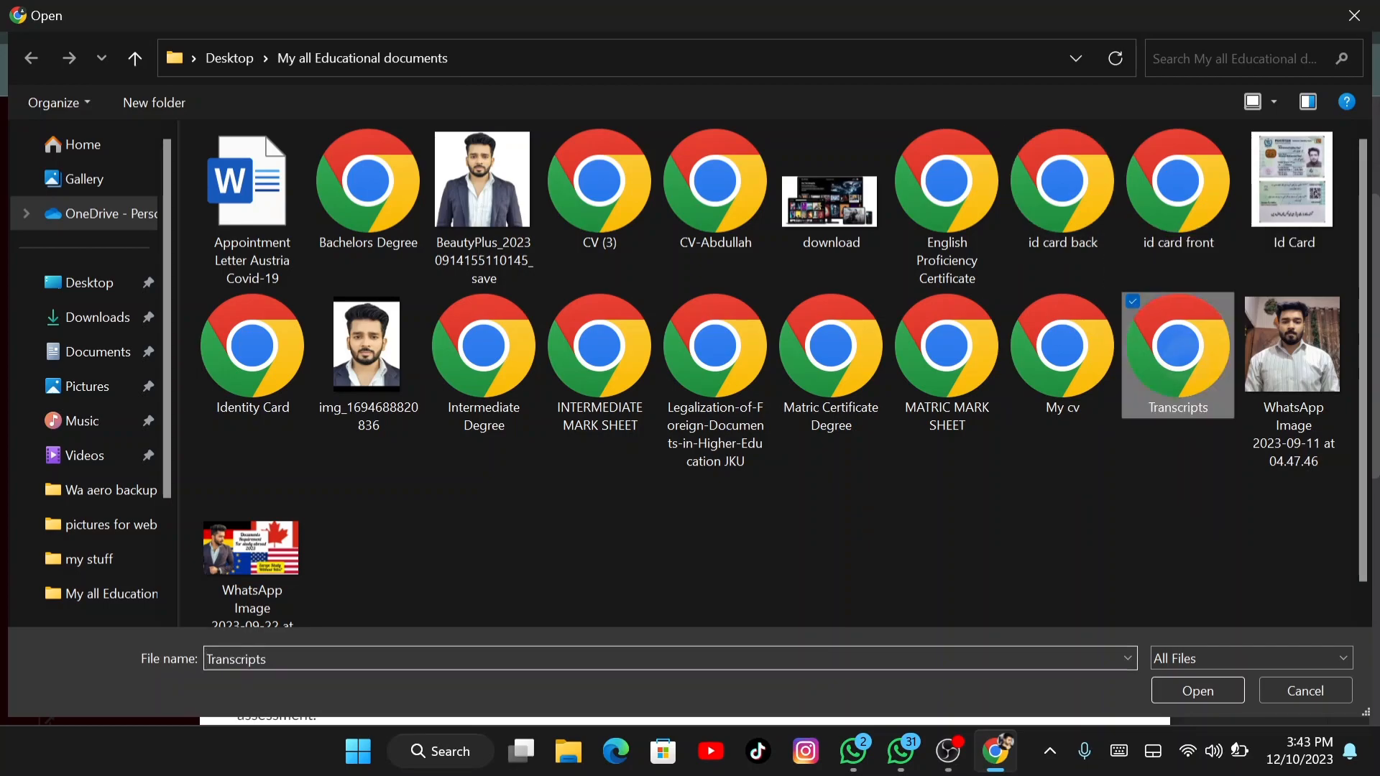
left_click(1198, 691)
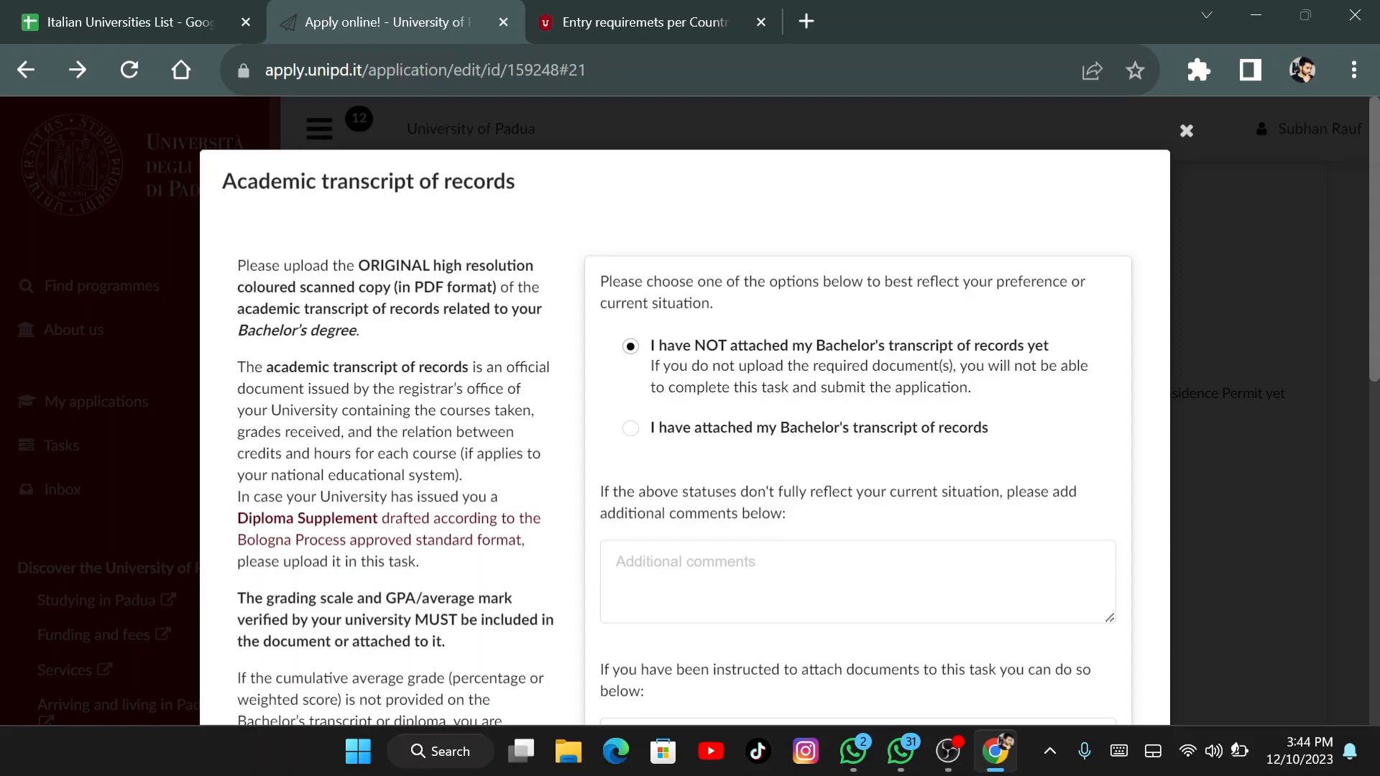
Select 'I have attached my Bachelor's transcript of records' and close the dialog
left_click(630, 428)
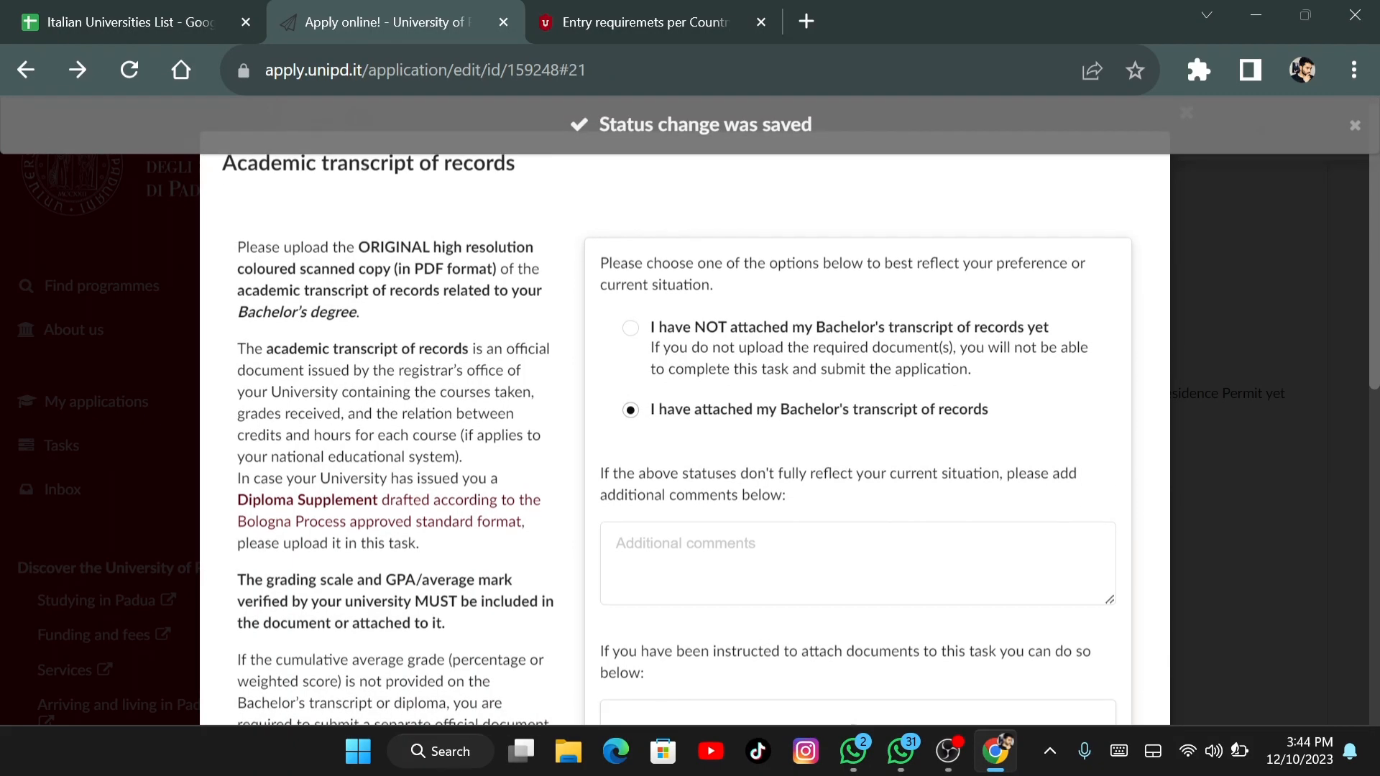
scroll(683, 410, "down", 8)
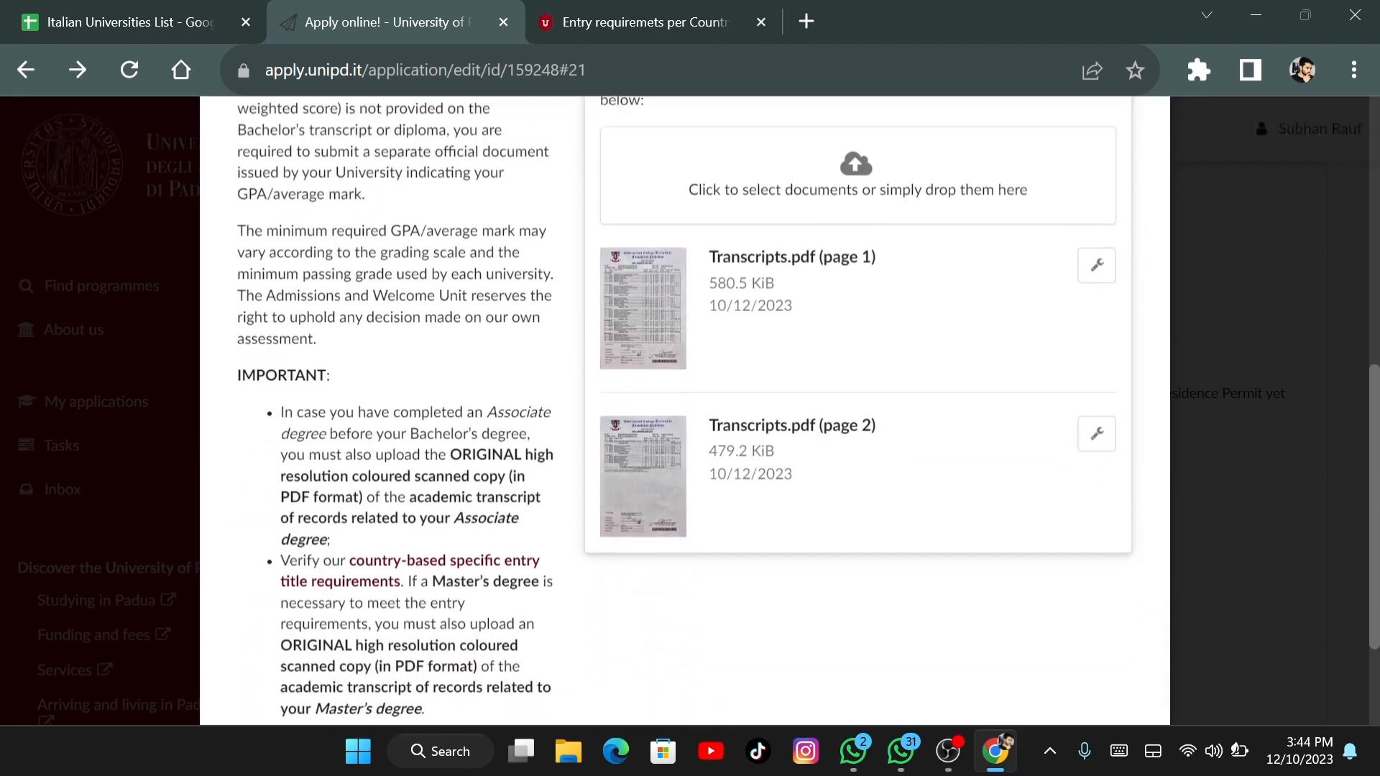
scroll(682, 409, "down", 3)
scroll(683, 409, "up", 6)
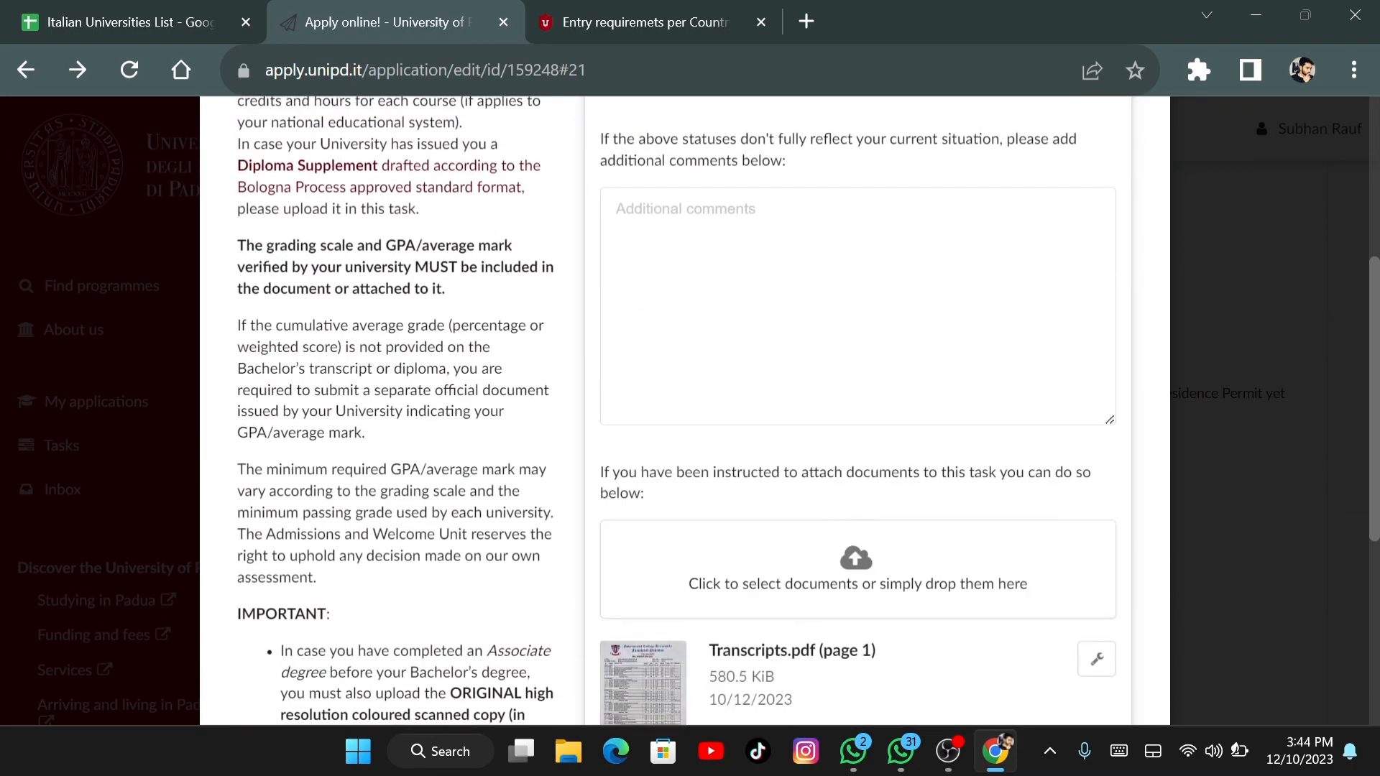
scroll(683, 410, "up", 6)
key("Escape")
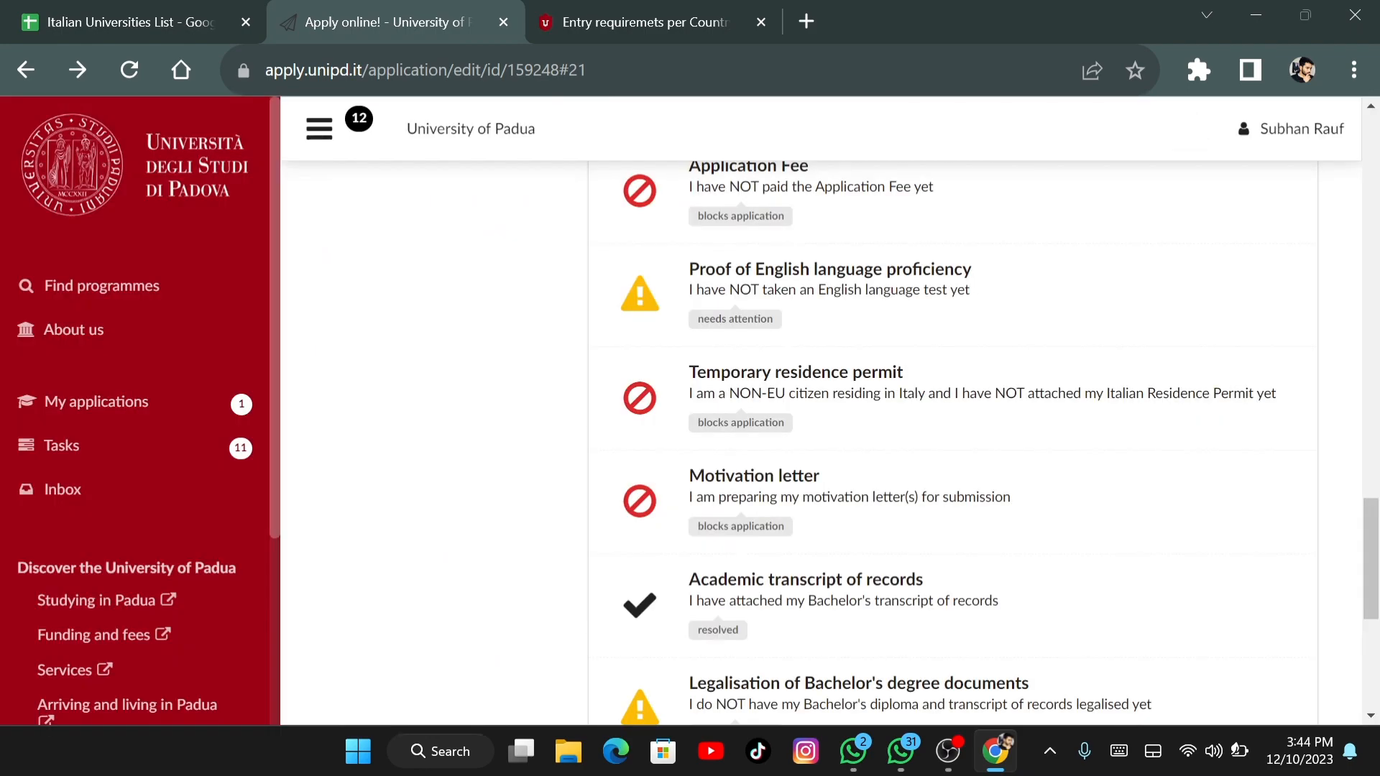
scroll(953, 438, "down", 2)
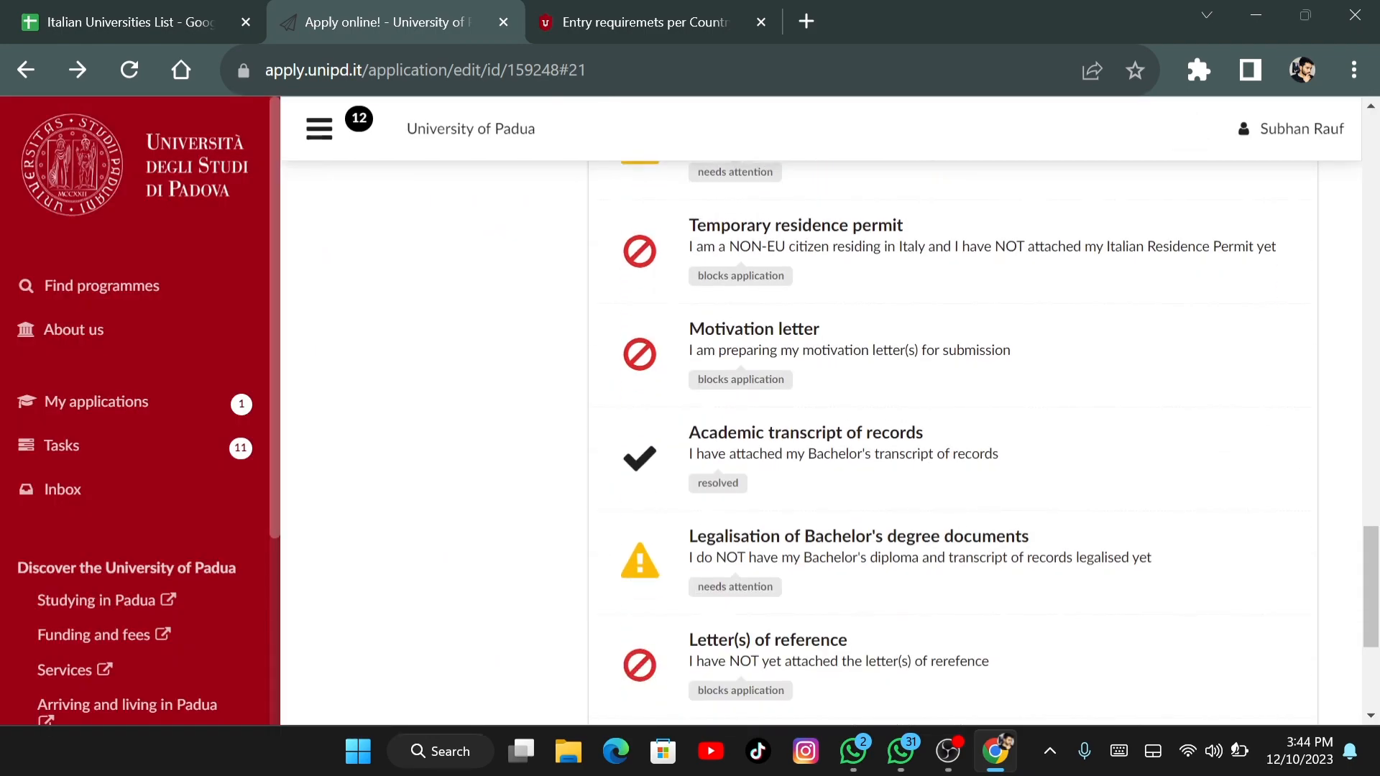
scroll(953, 437, "down", 3)
scroll(953, 438, "up", 3)
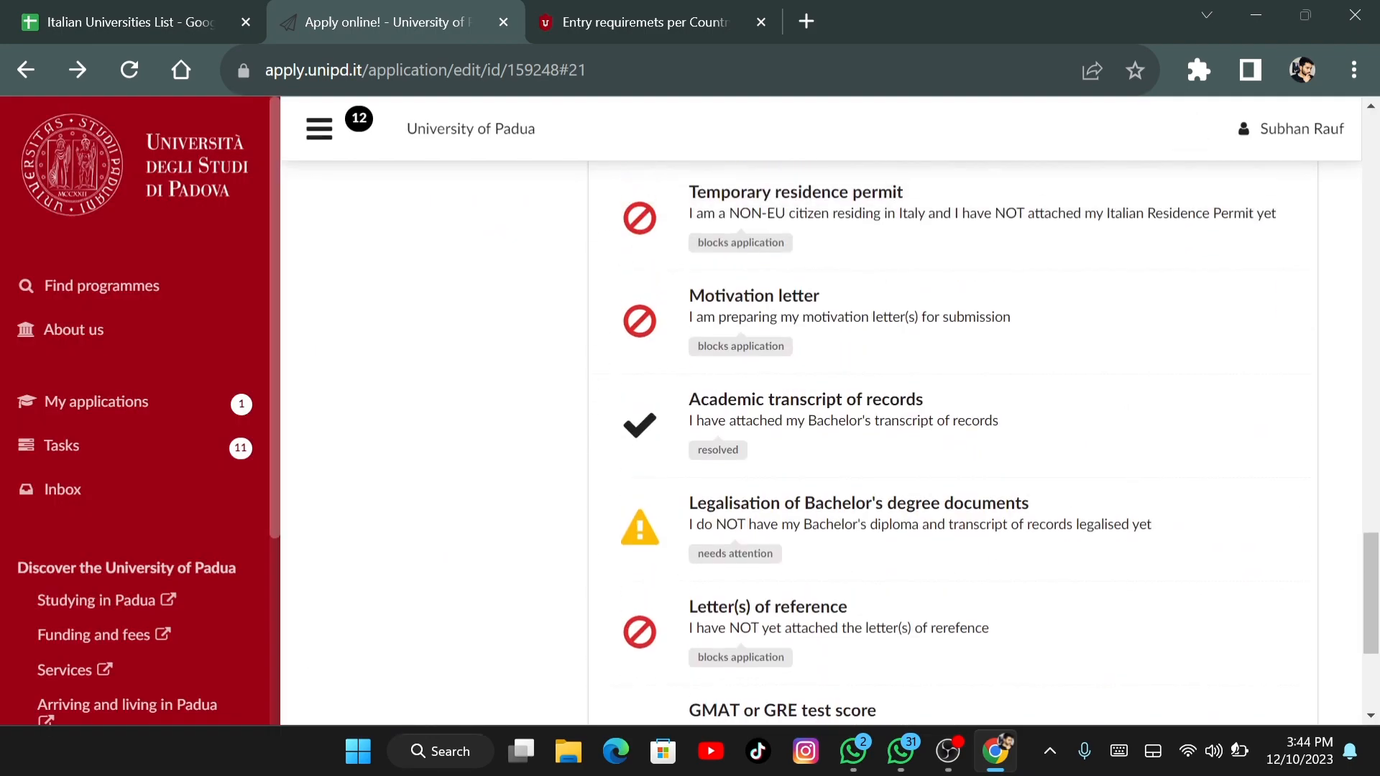
scroll(952, 438, "up", 1)
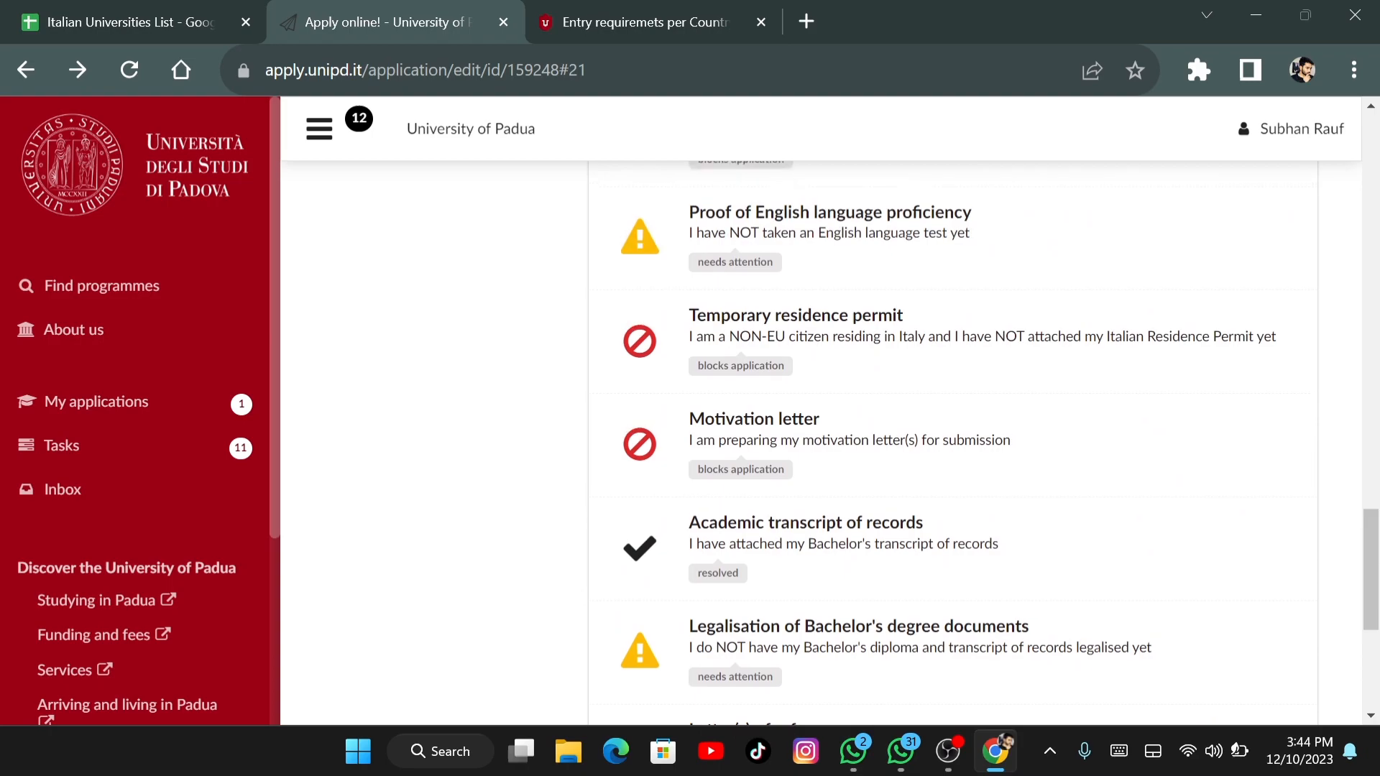
scroll(953, 438, "up", 5)
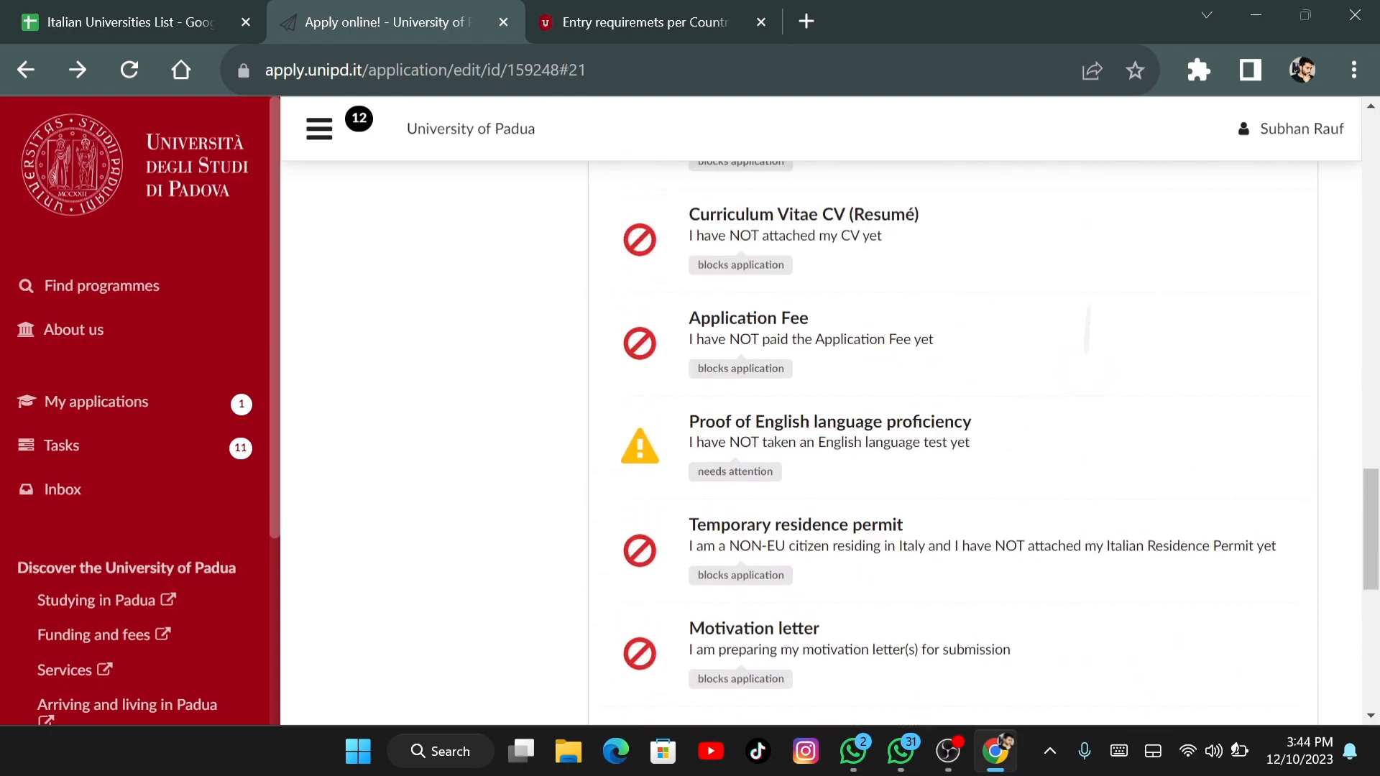
scroll(953, 437, "up", 2)
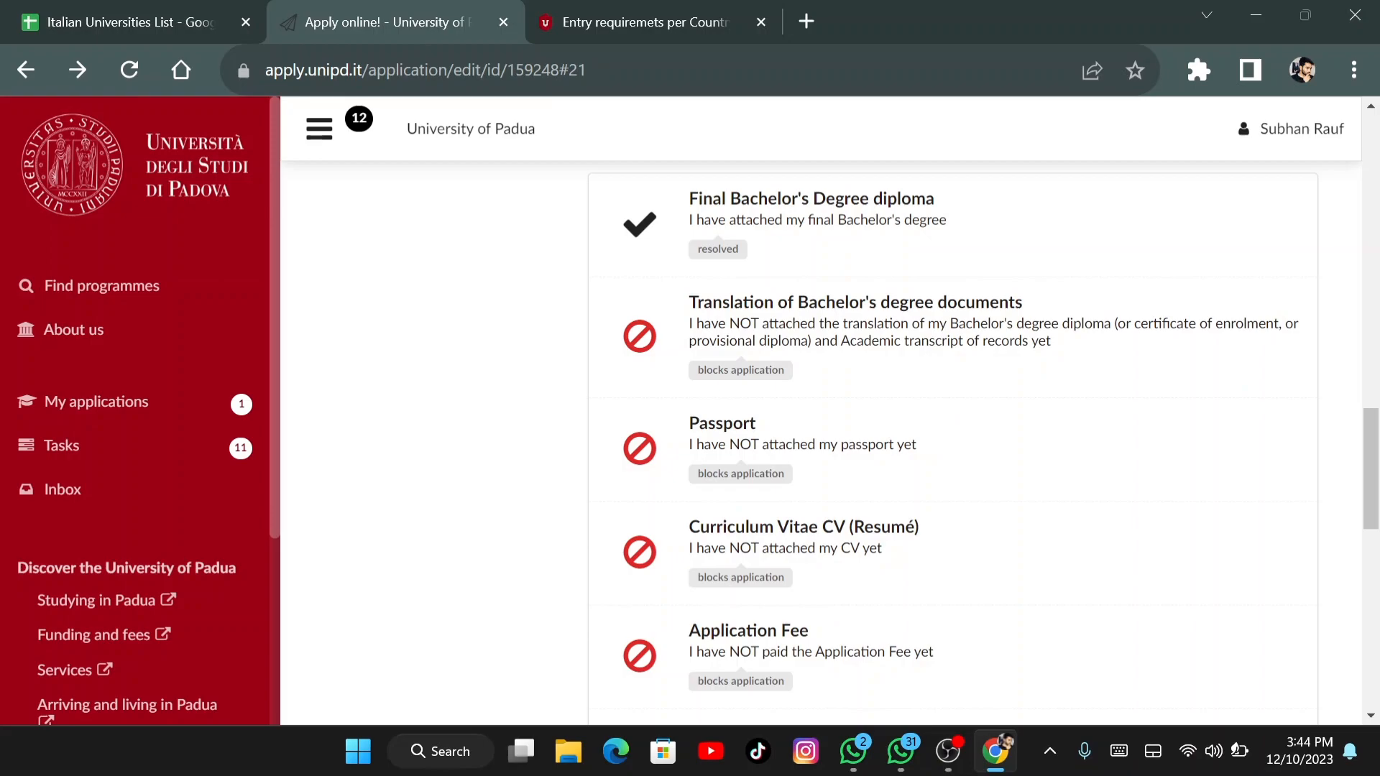
scroll(970, 507, "down", 1)
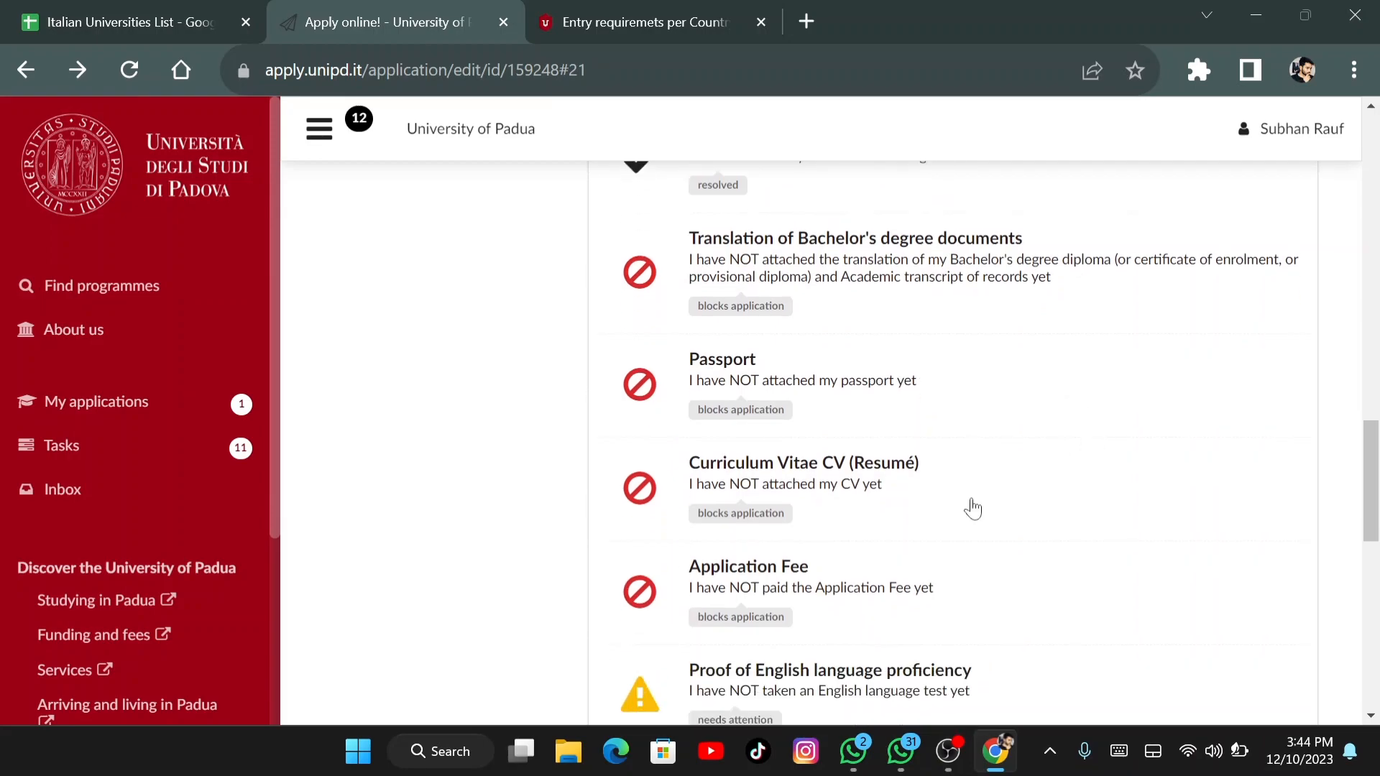
scroll(863, 640, "down", 4)
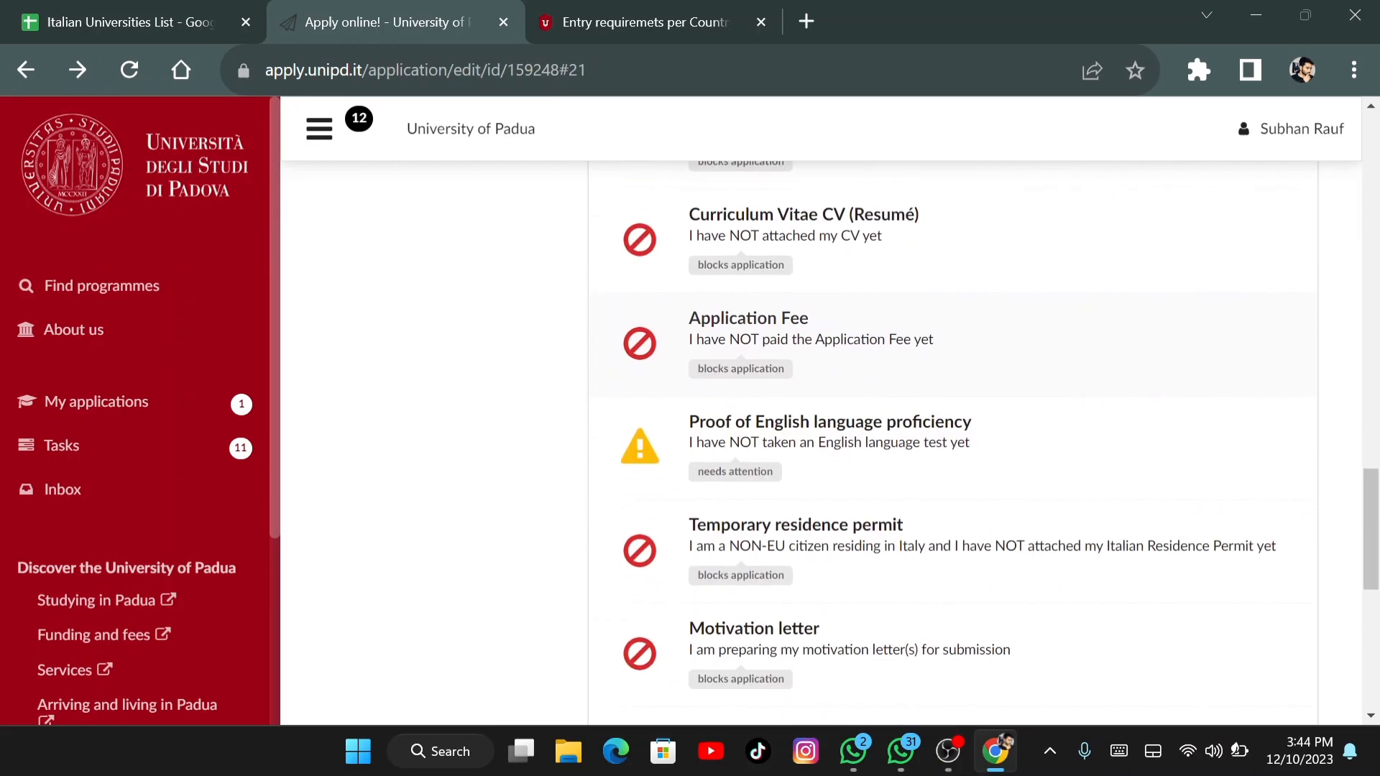
scroll(865, 656, "down", 3)
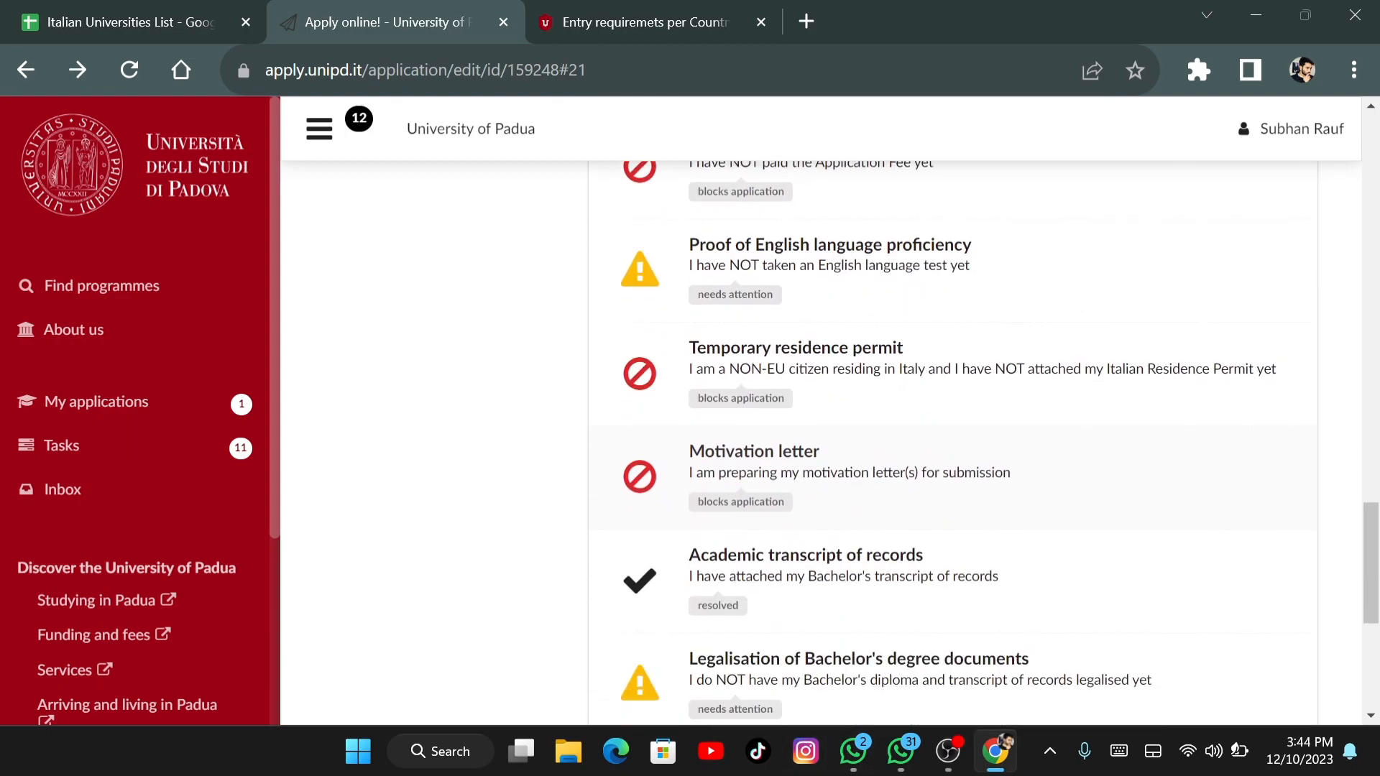
scroll(807, 613, "down", 3)
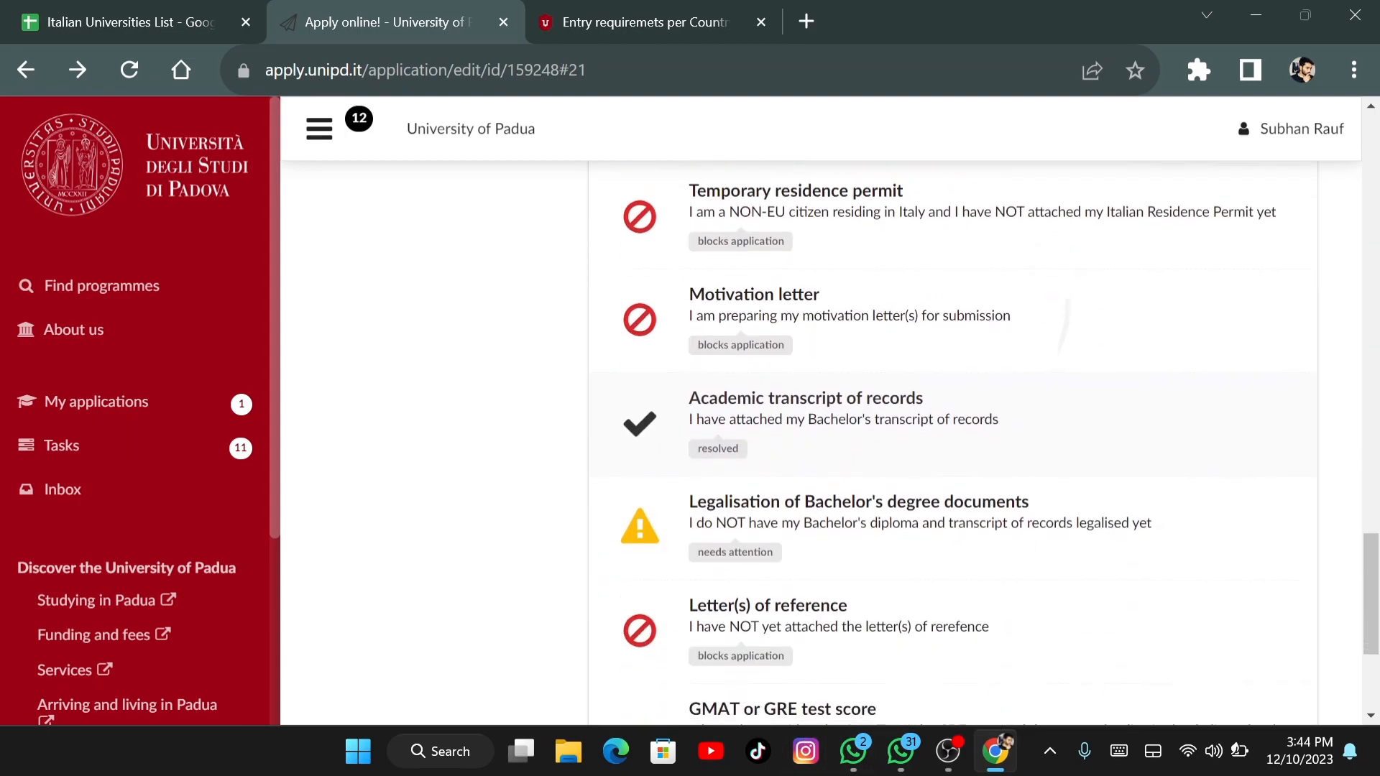
scroll(953, 431, "down", 2)
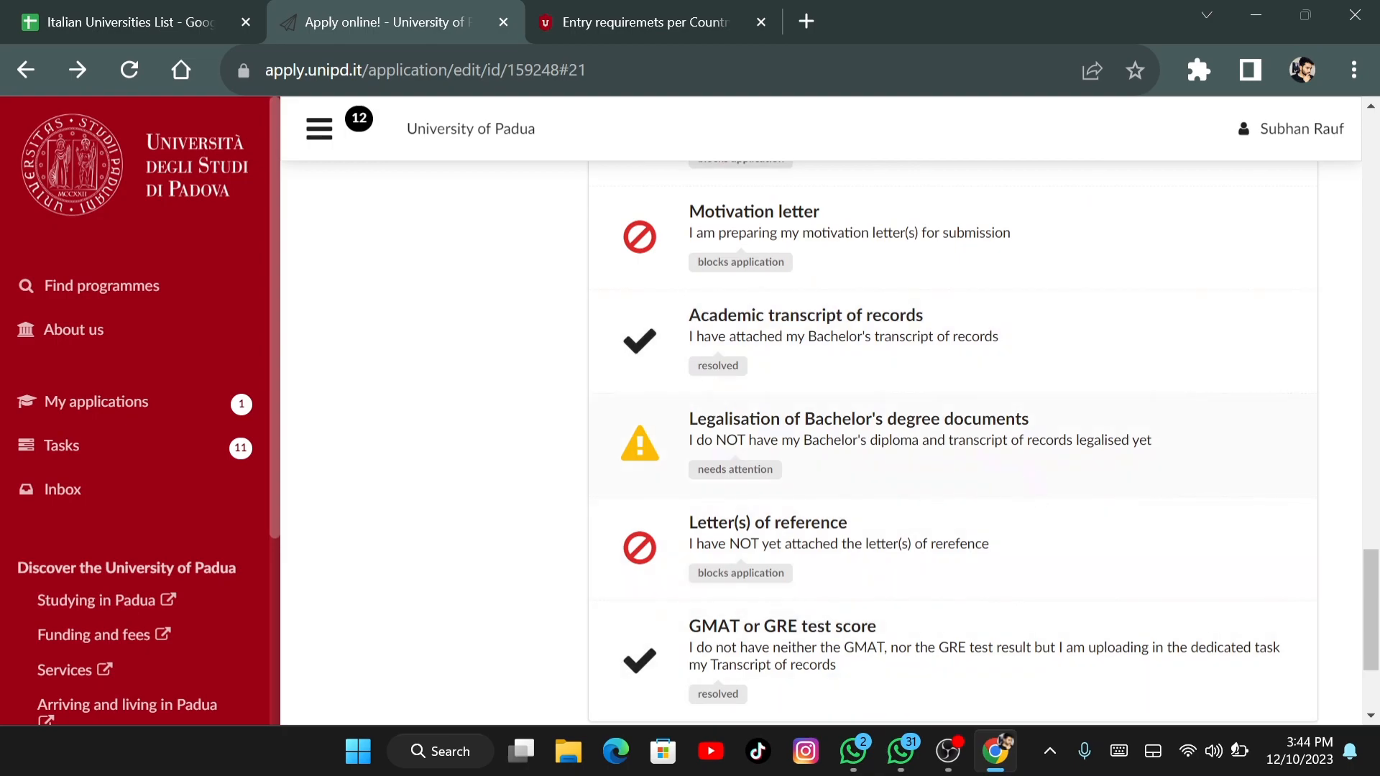
scroll(953, 431, "down", 1)
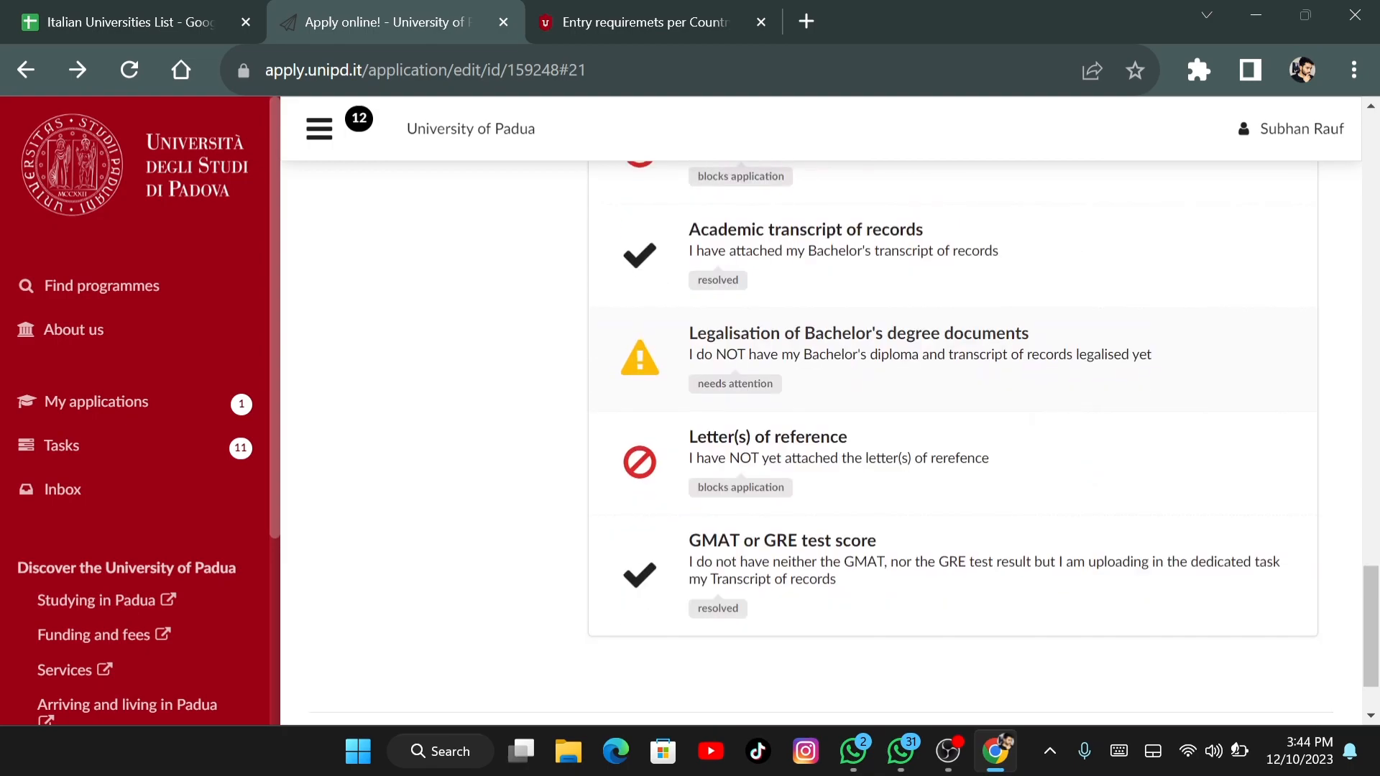
scroll(883, 429, "up", 1)
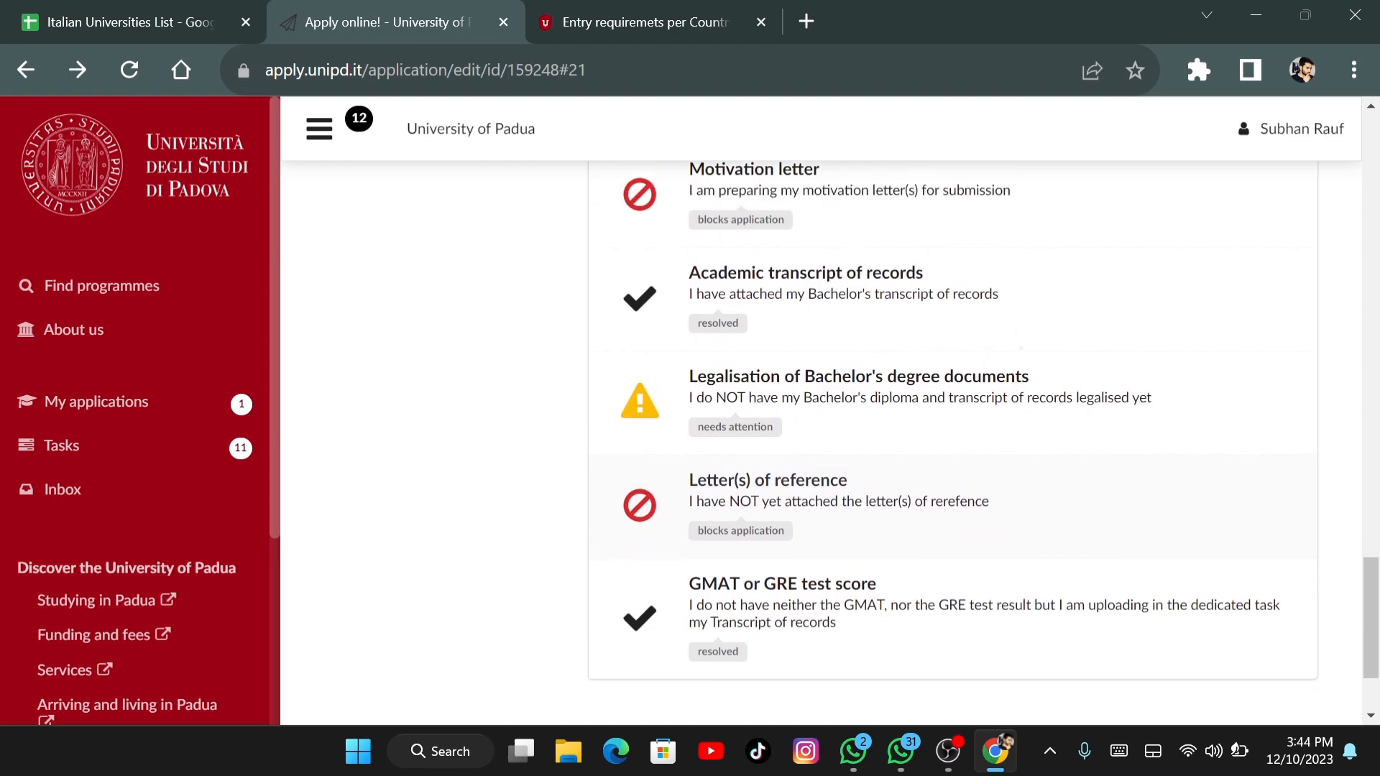
scroll(953, 431, "up", 1)
scroll(953, 431, "up", 10)
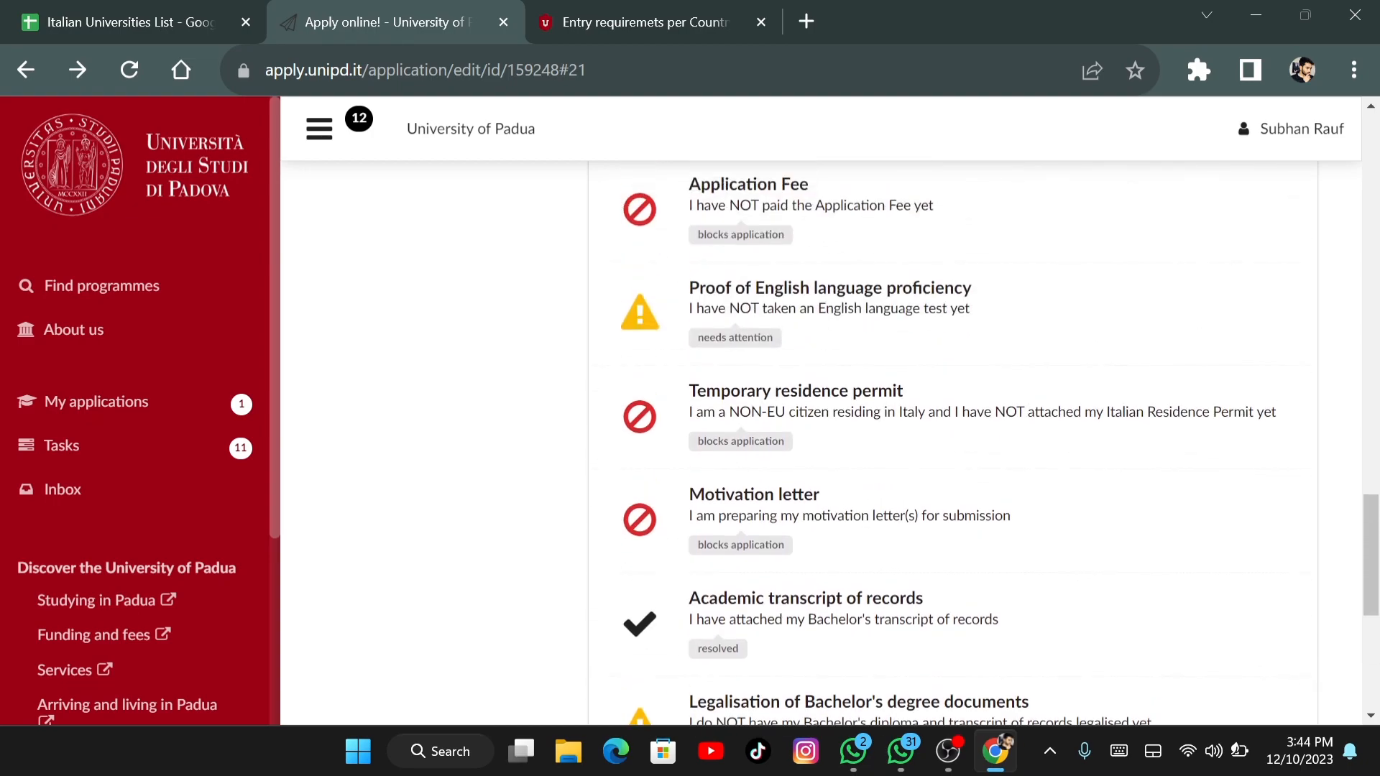
scroll(953, 431, "up", 2)
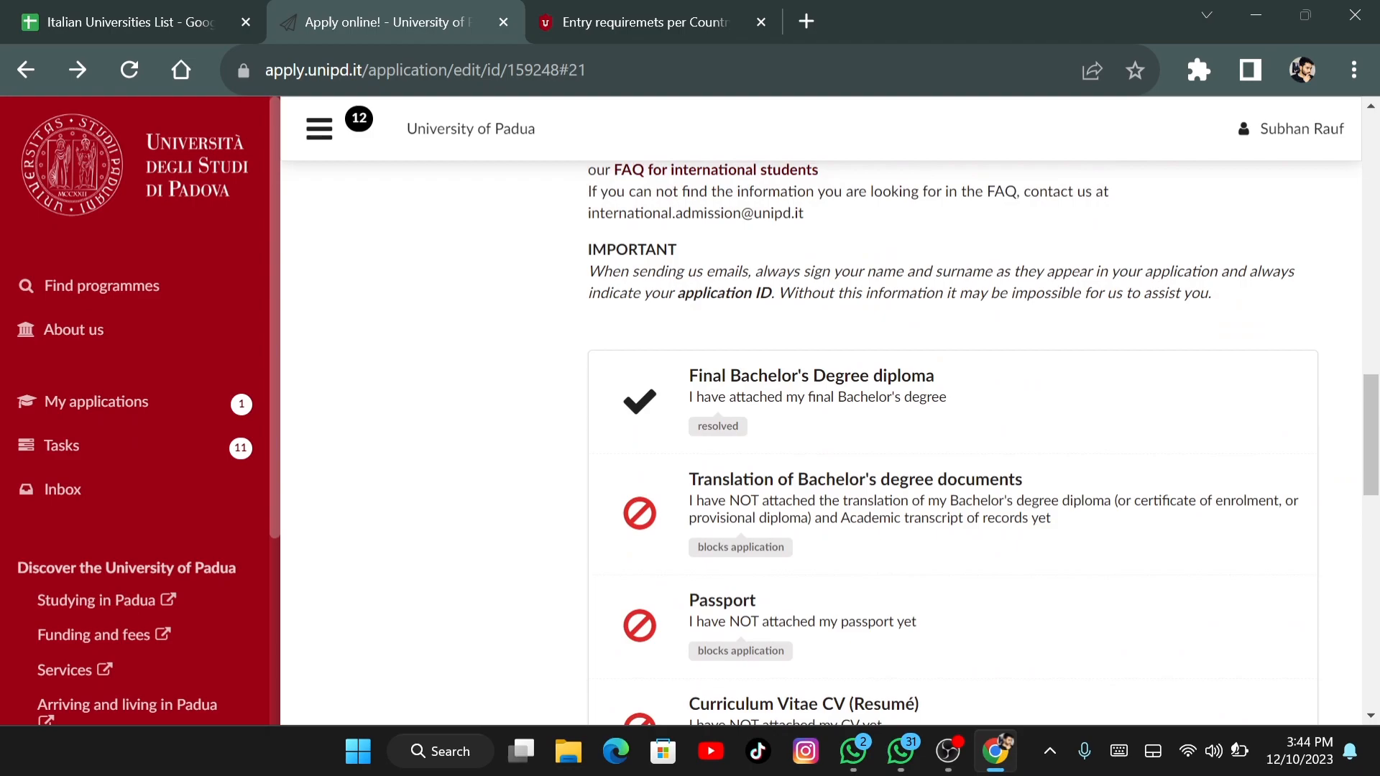
scroll(953, 431, "down", 15)
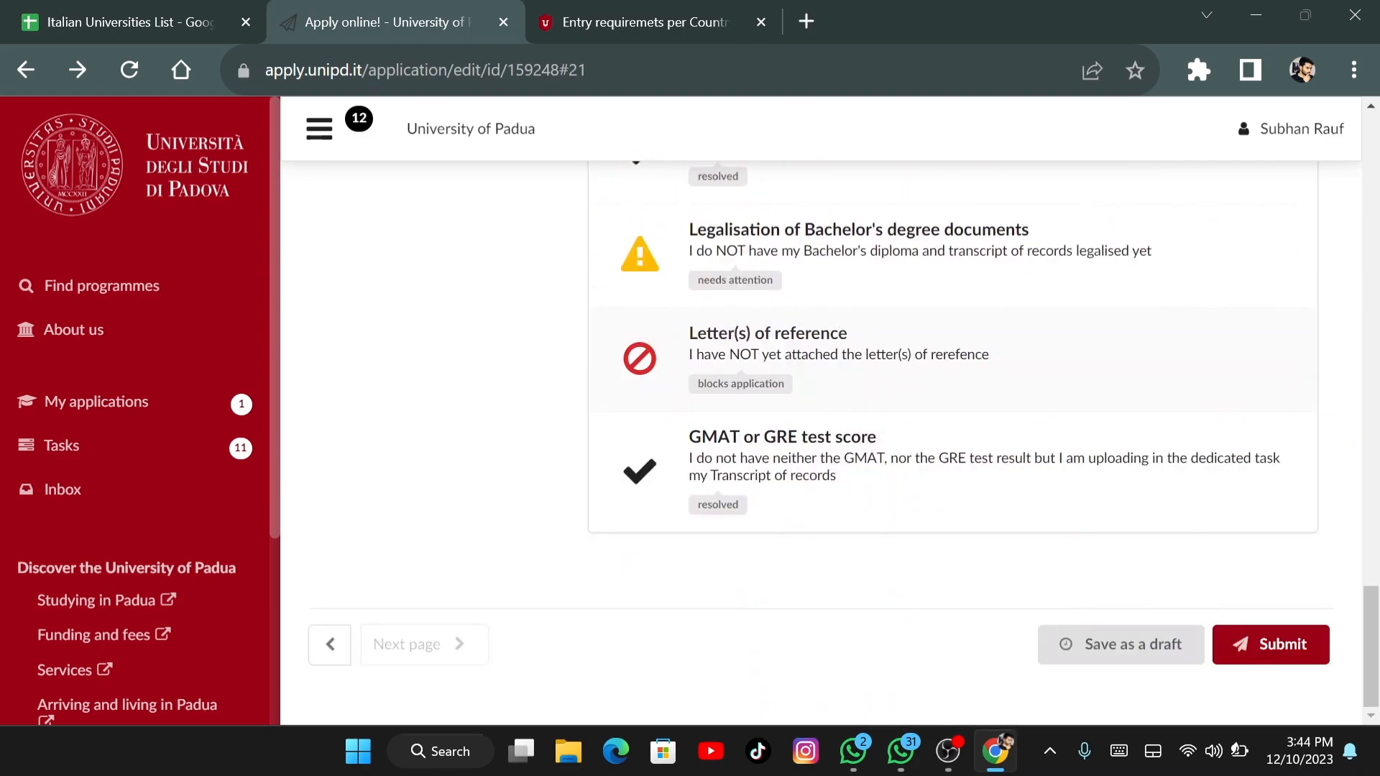
scroll(953, 431, "up", 15)
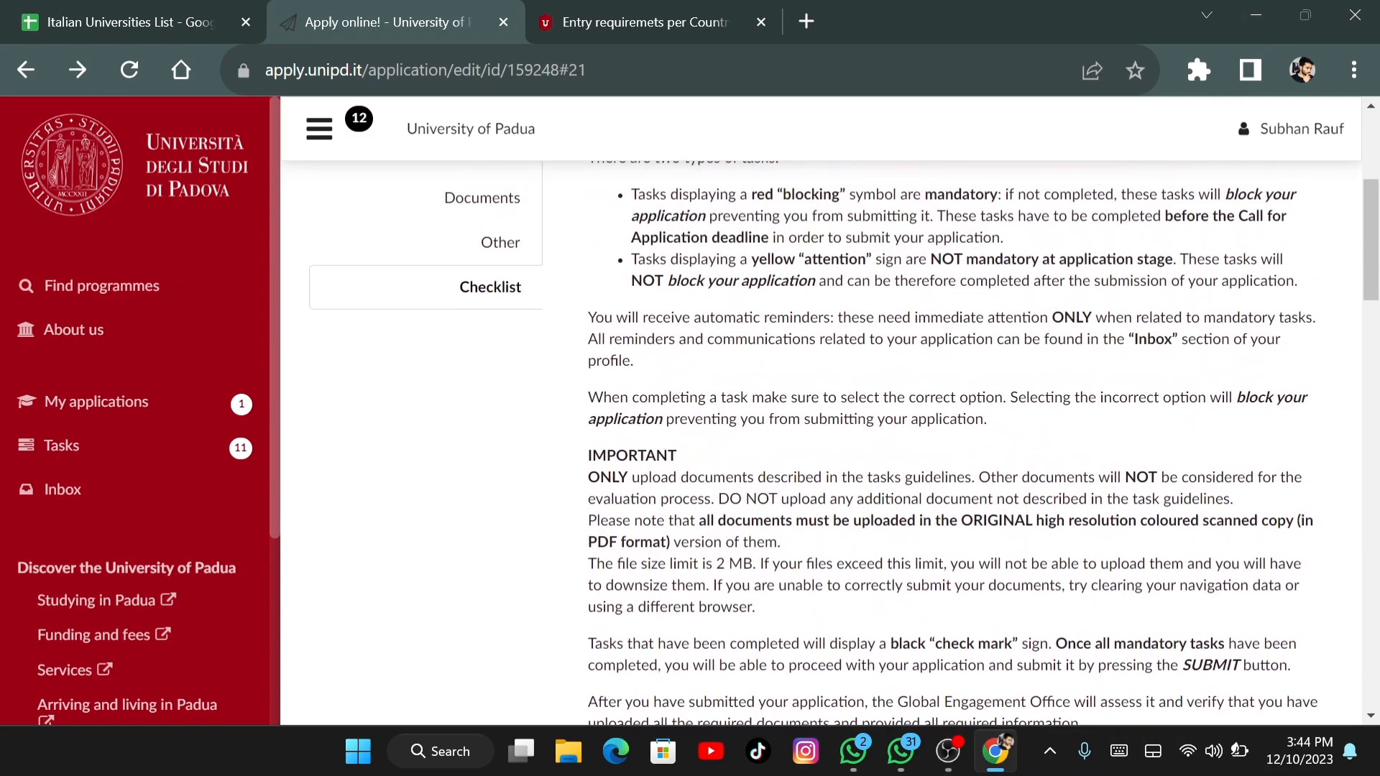
Follow the unipd.pagoatenei fee link in the forwarded university email to the payment portal
left_click(948, 751)
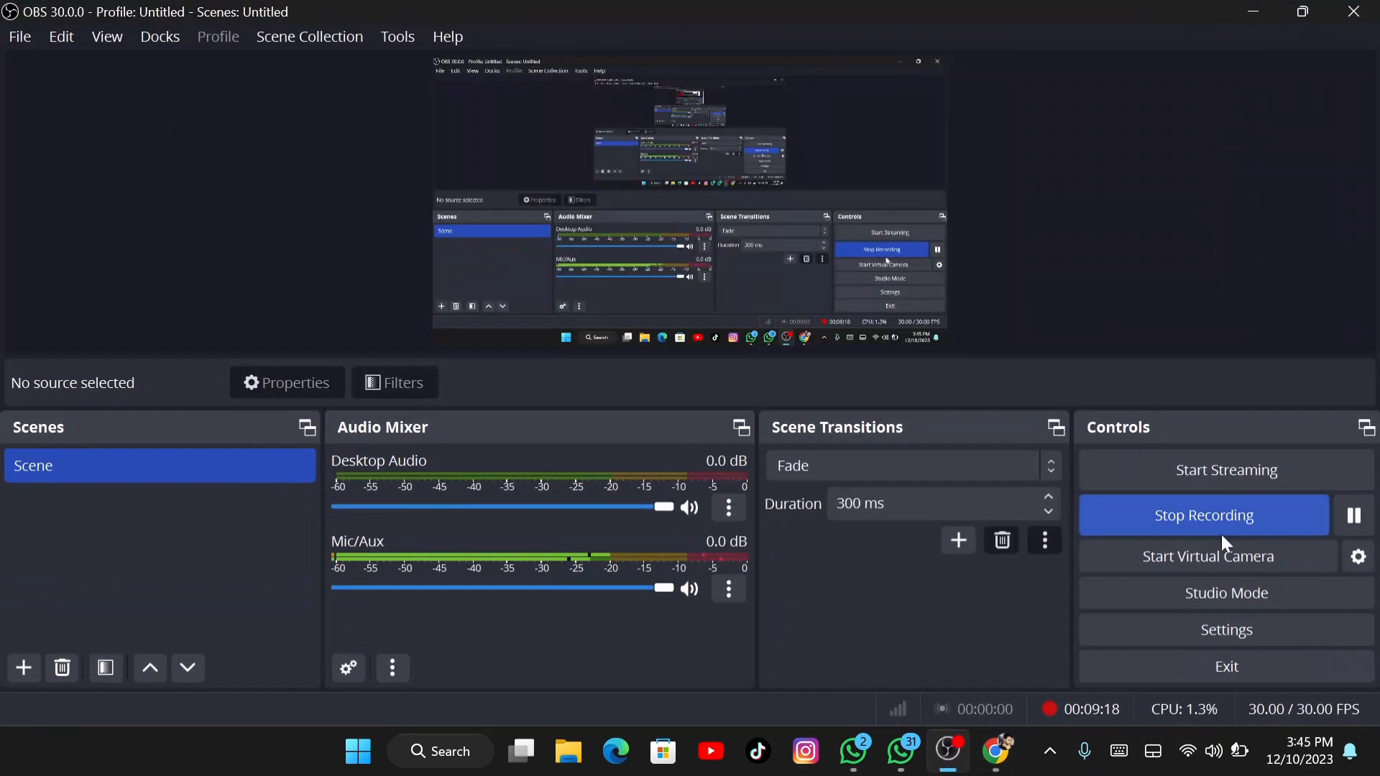
left_click(1209, 524)
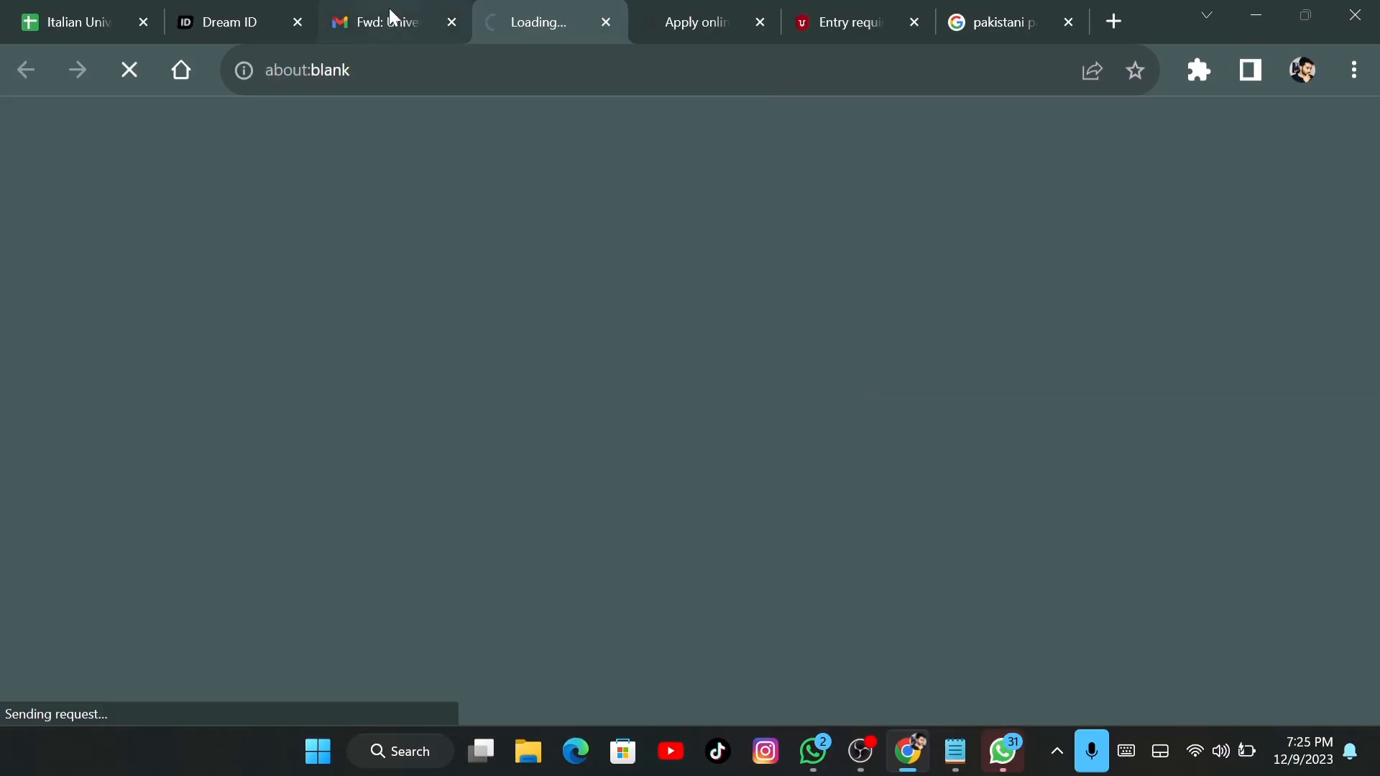
left_click(390, 10)
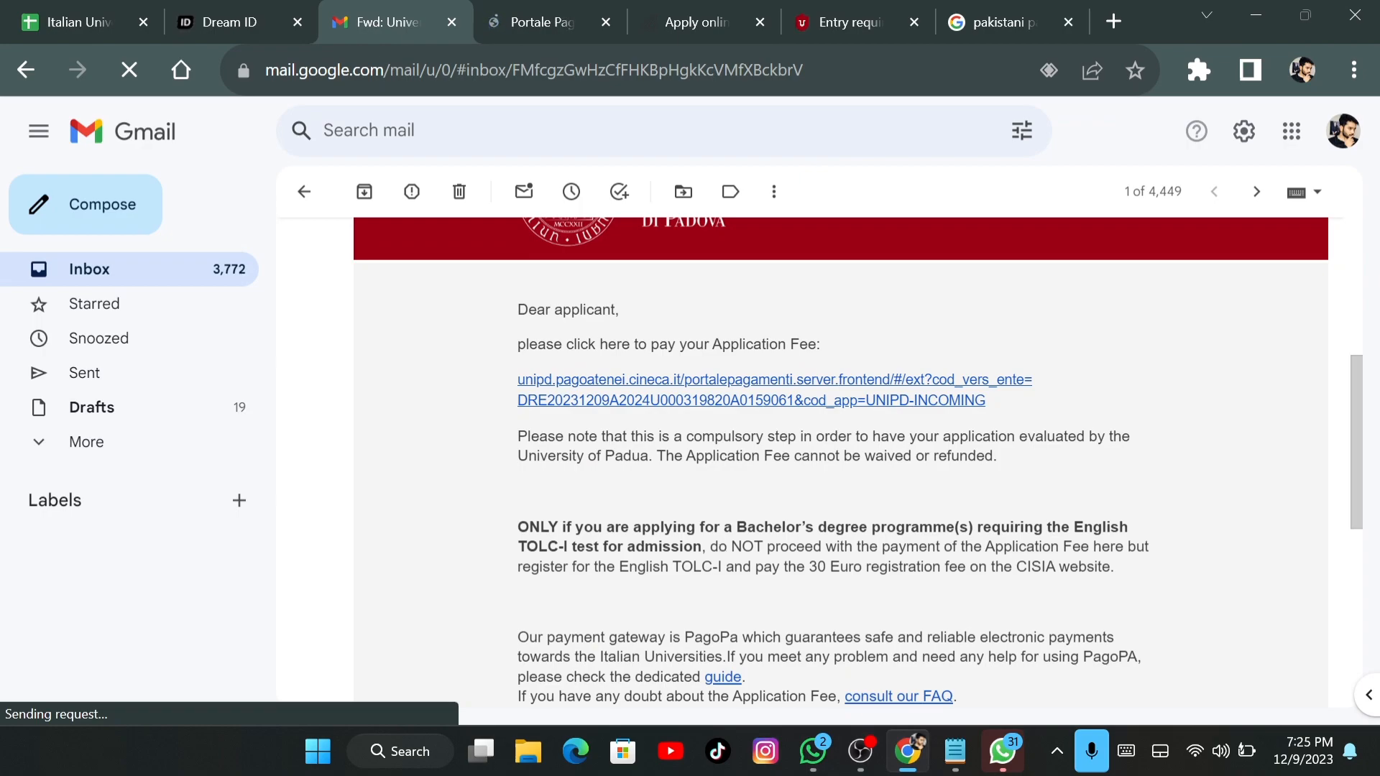
left_click(520, 14)
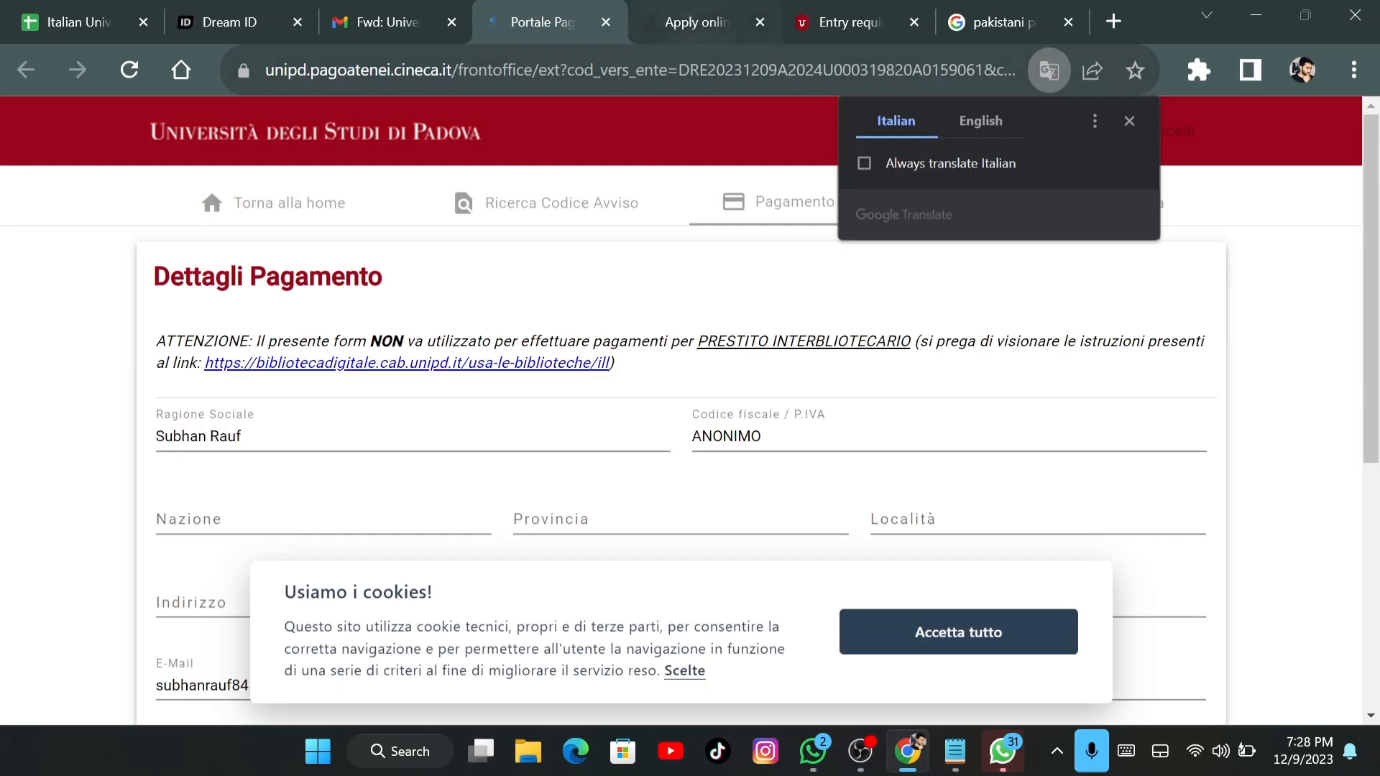
Accept all cookies and switch the payment page to English
scroll(1377, 302, "down", 2)
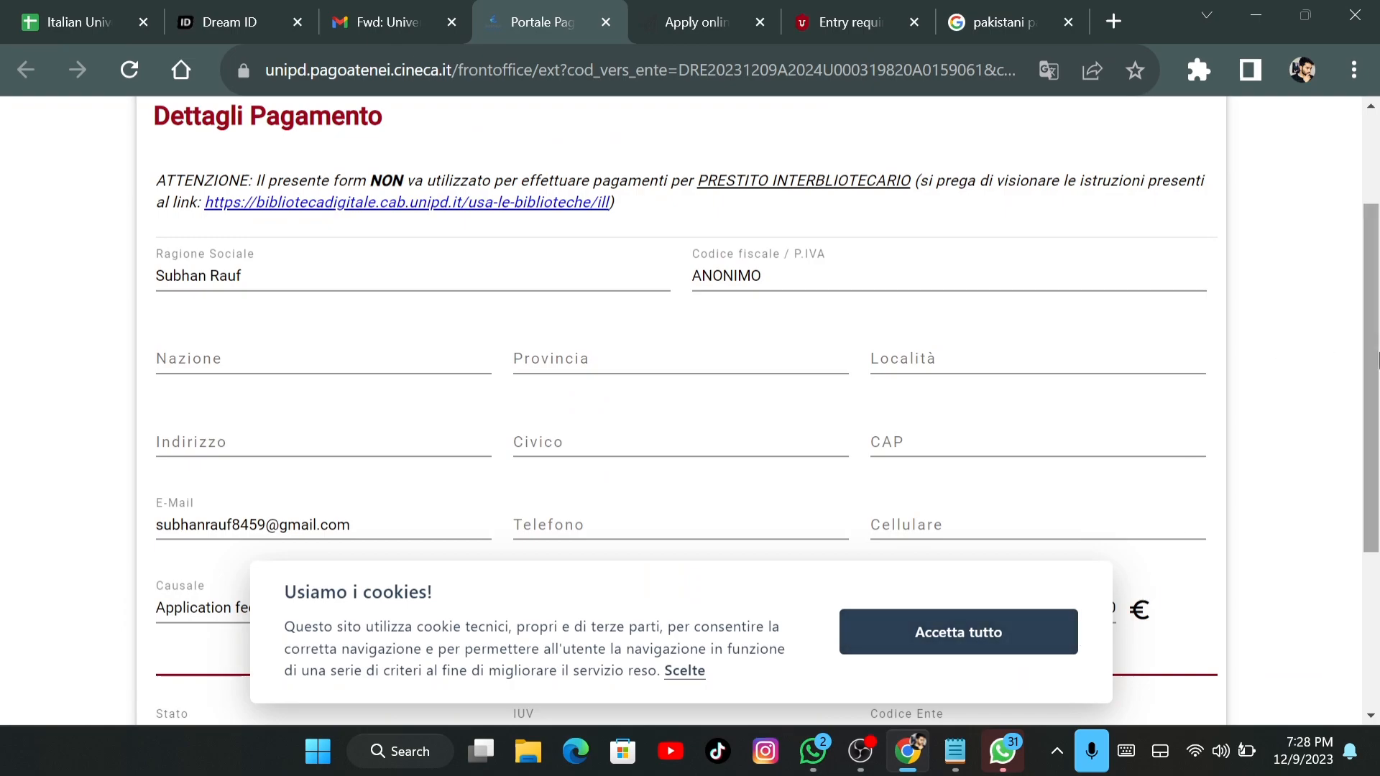
scroll(983, 652, "up", 2)
left_click(970, 645)
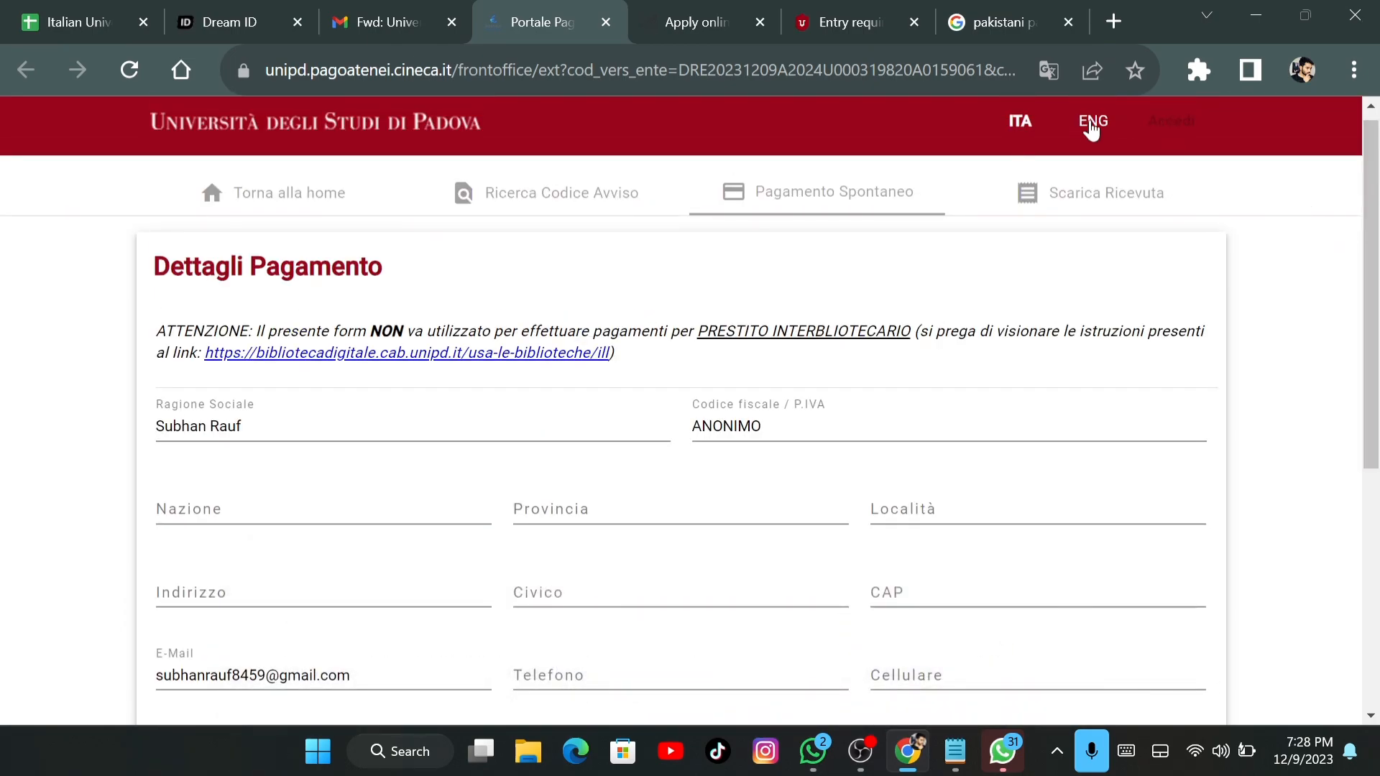
left_click(1088, 122)
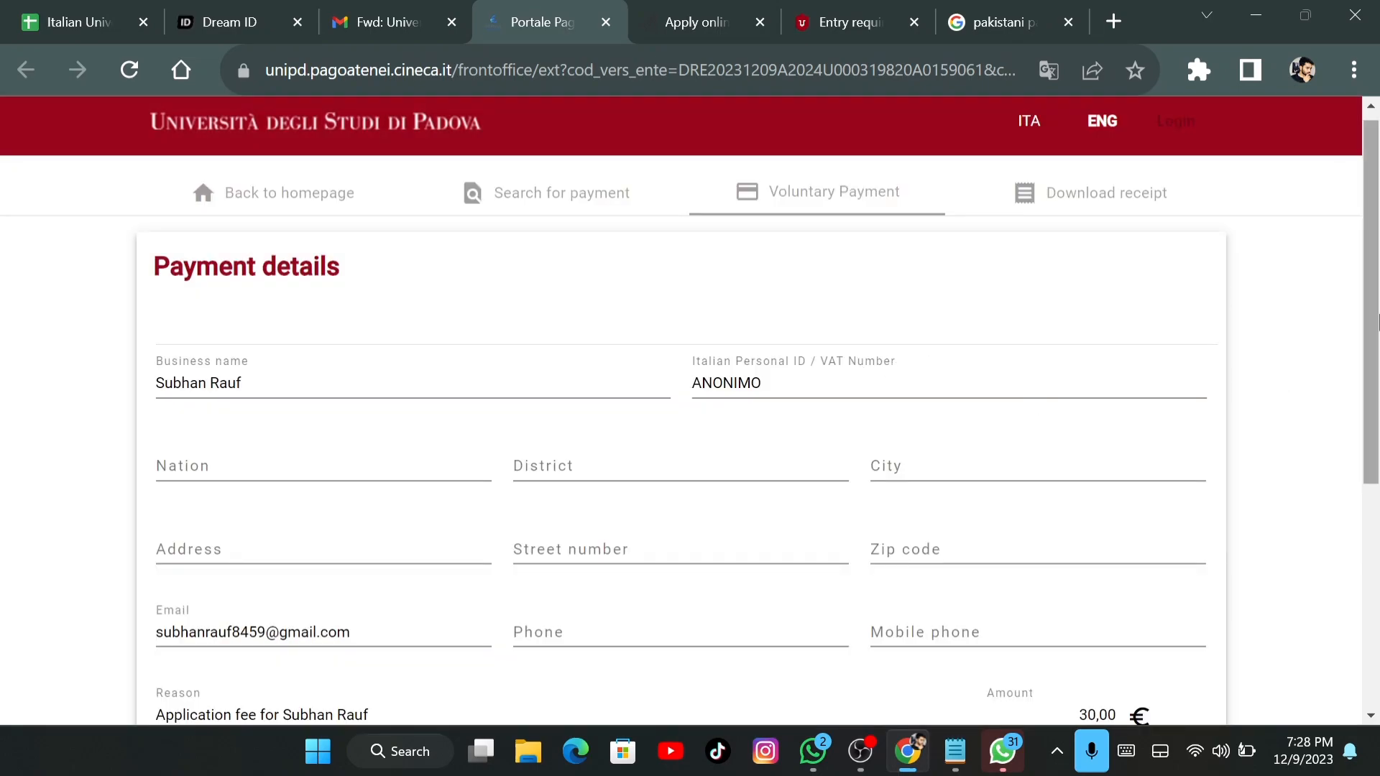
Review the payment fields (30,00 € amount, NOT EXECUTED status) and start the online payment
left_click_drag(1373, 311, 1377, 524)
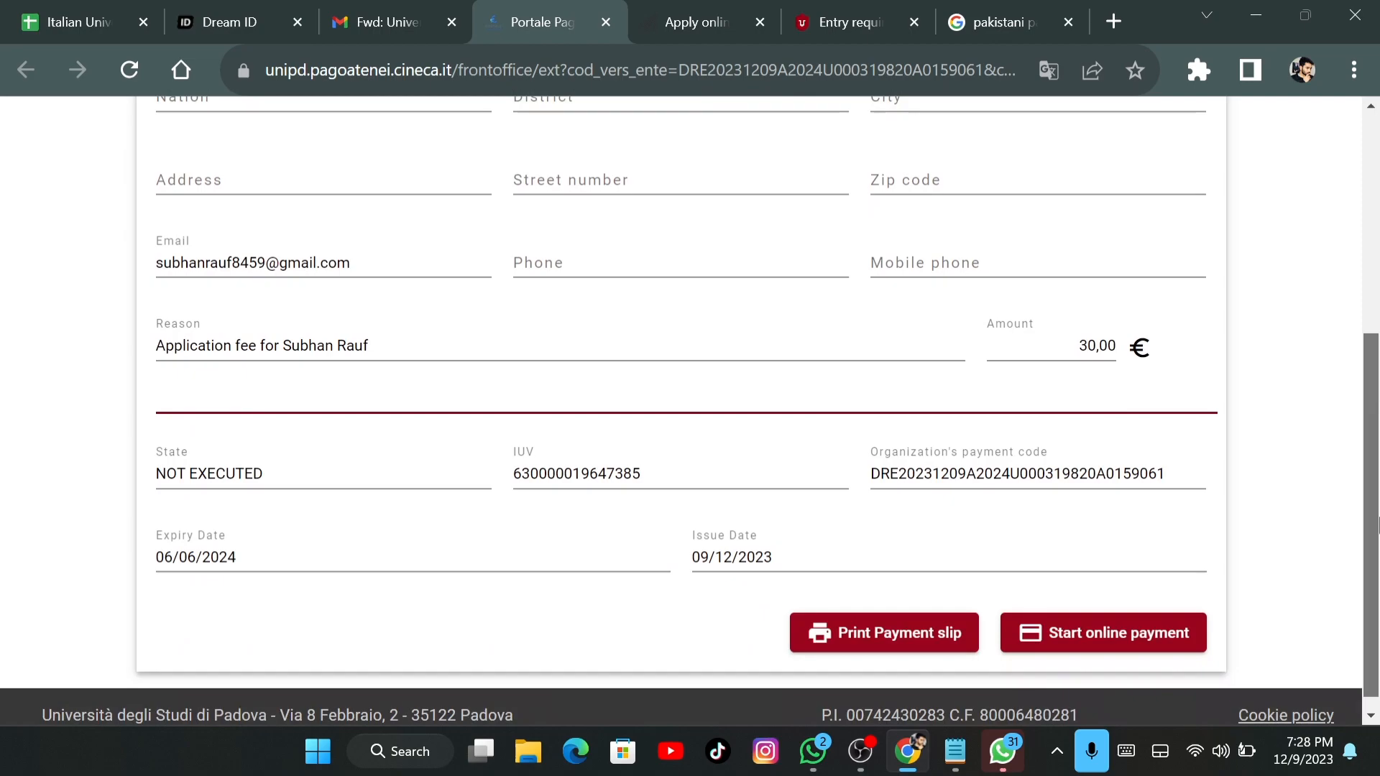
scroll(427, 277, "up", 3)
left_click(427, 278)
key("Tab")
key("Tab")
left_click(423, 353)
left_click(609, 376)
left_click(914, 380)
left_click_drag(918, 428, 922, 458)
left_click(923, 461)
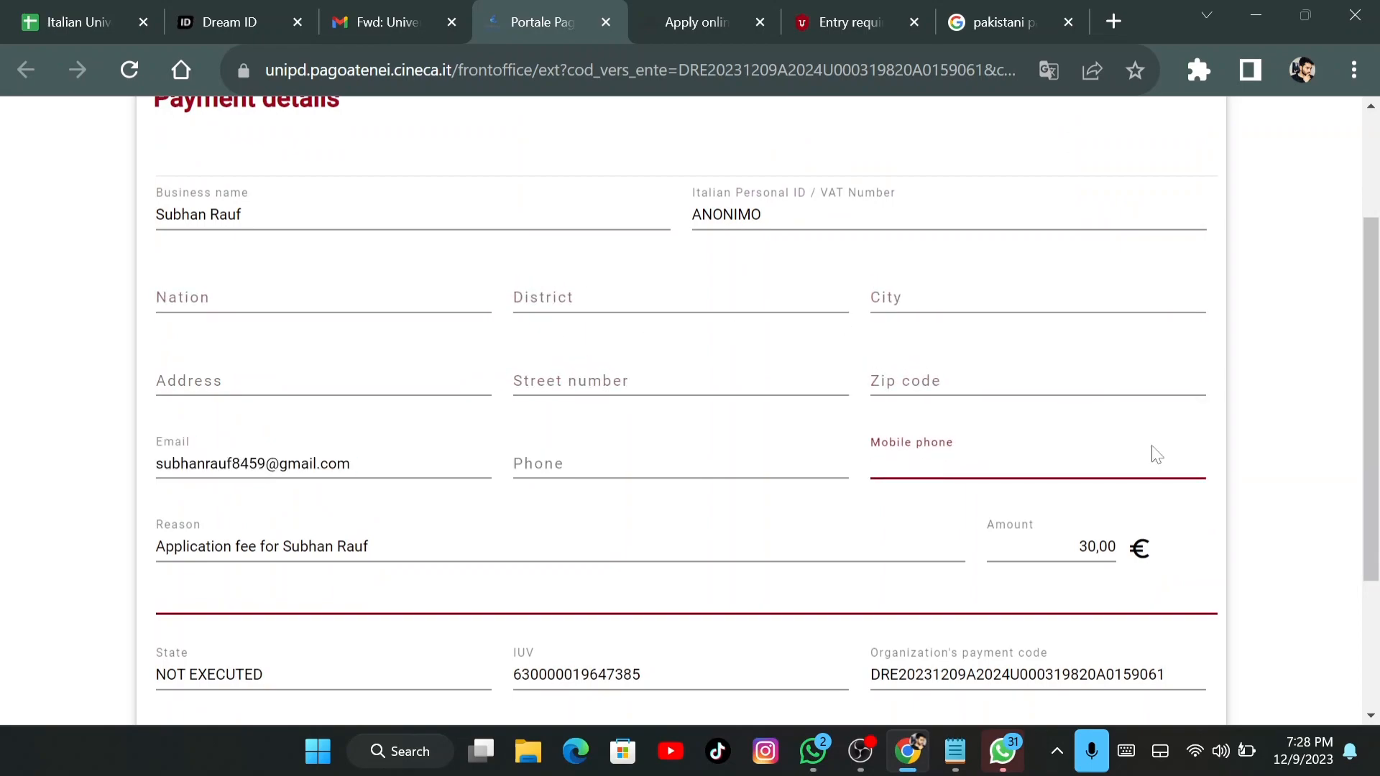
scroll(808, 455, "down", 1)
left_click(809, 456)
left_click(841, 481)
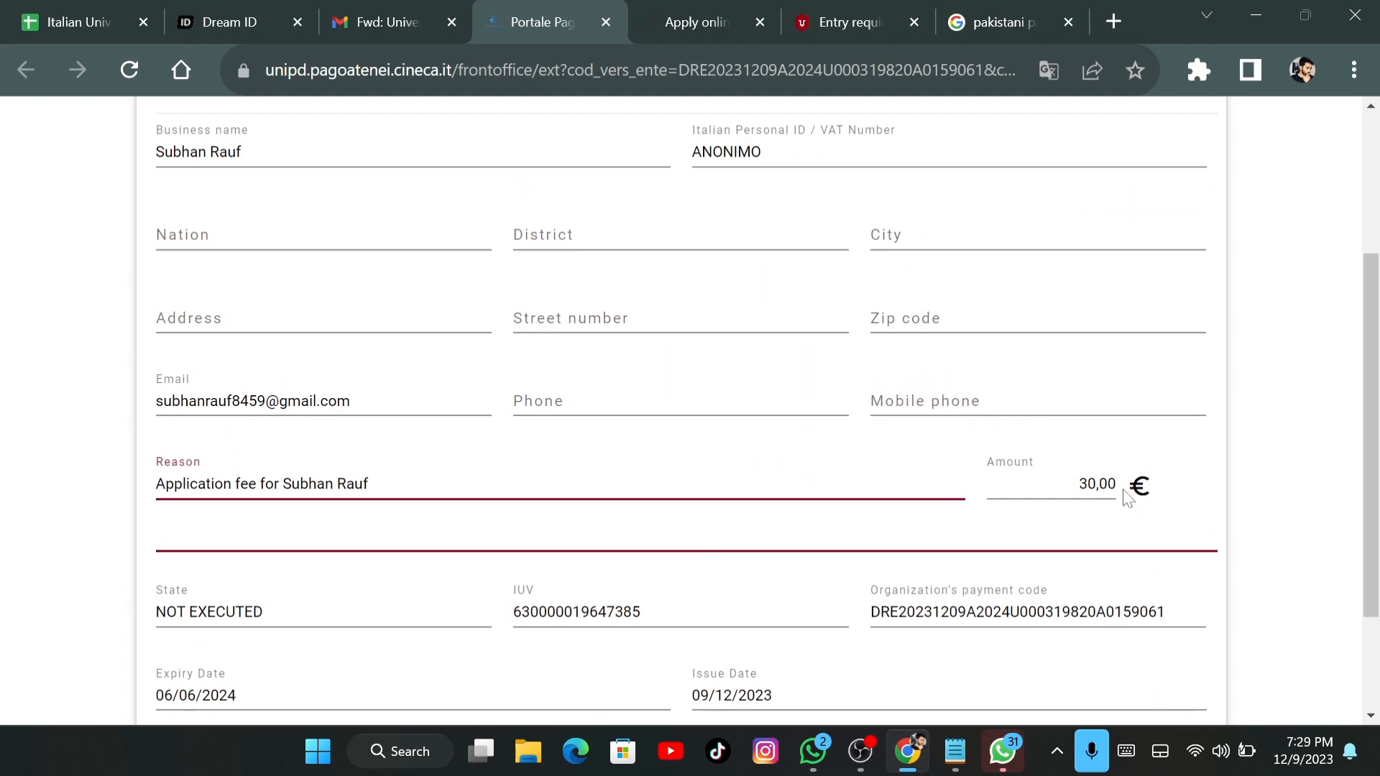
key("Tab")
scroll(1236, 512, "down", 3)
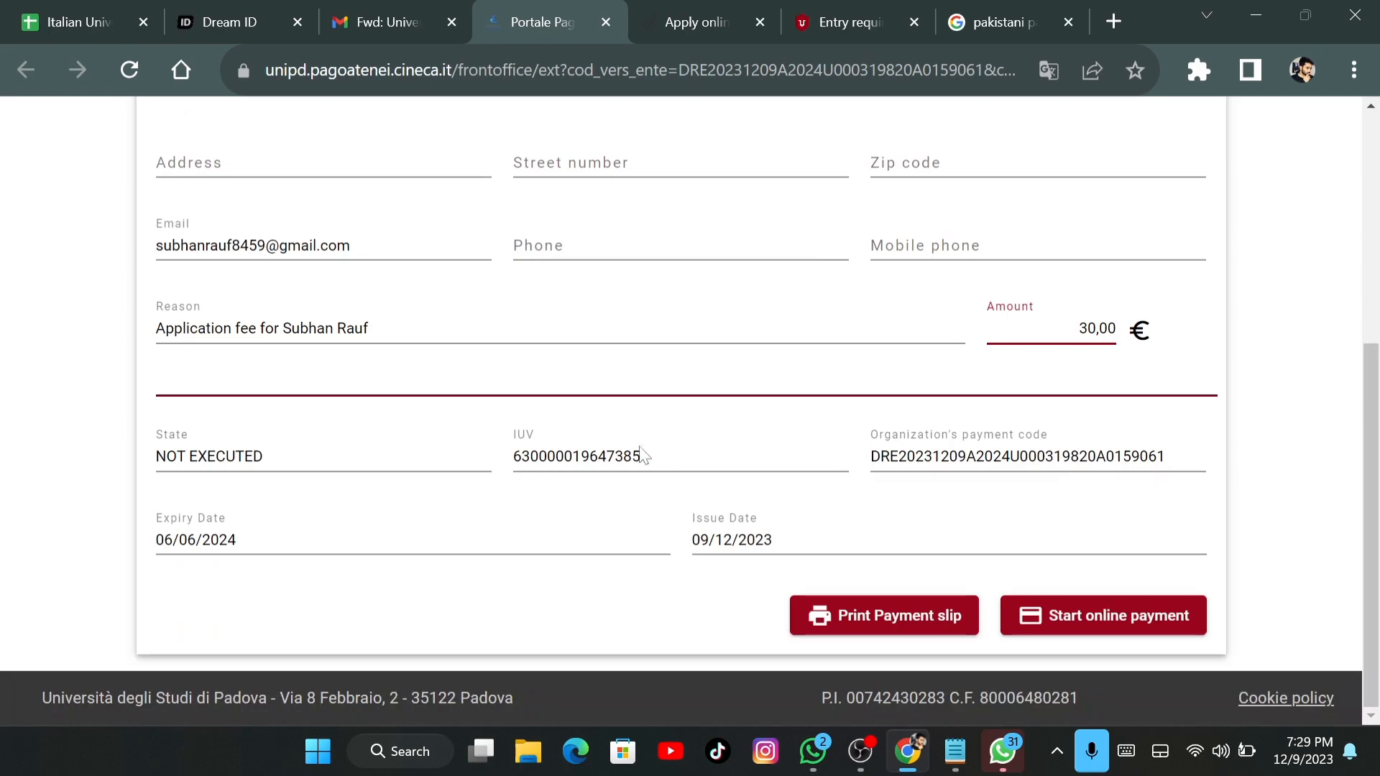
left_click(320, 460)
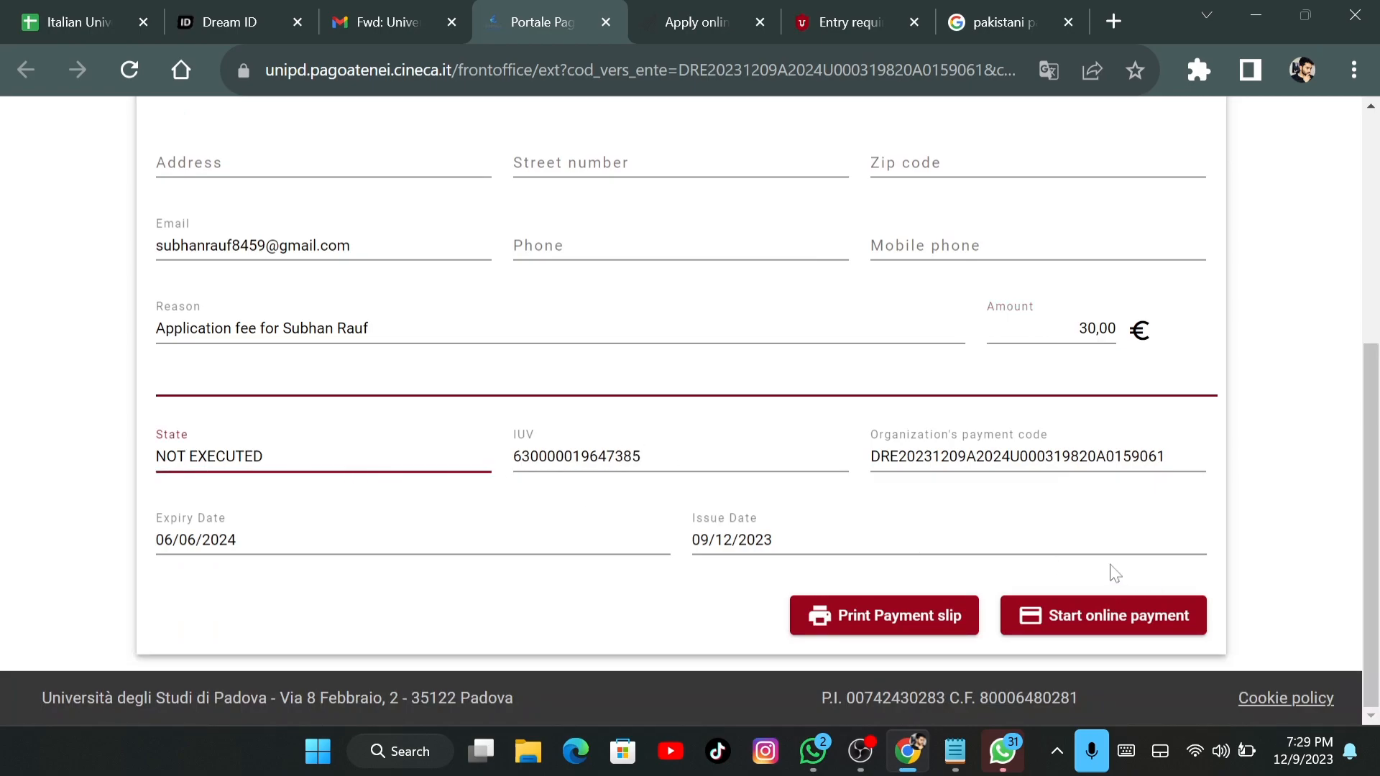
left_click(1104, 622)
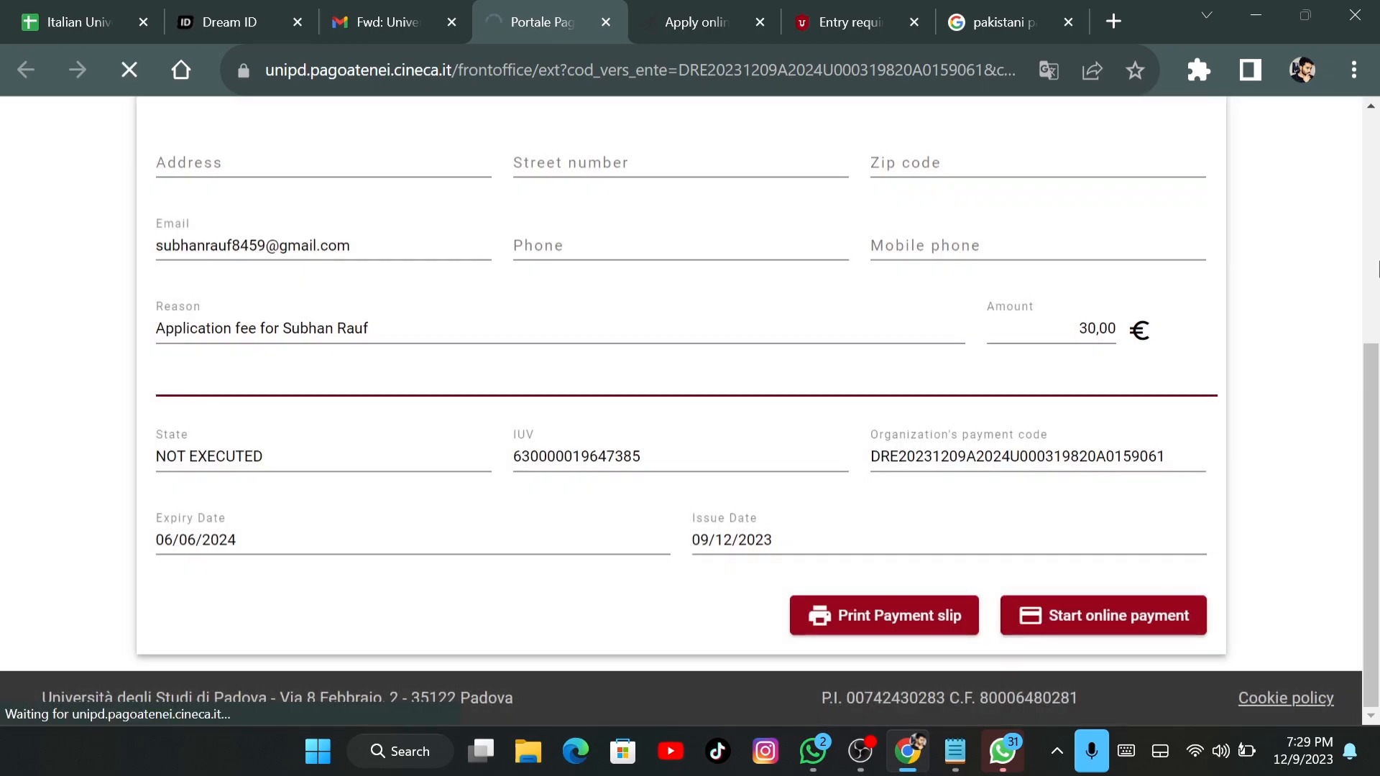
Sign in to pagoPA with the saved email address
left_click(1372, 282)
left_click_drag(1377, 296, 1376, 486)
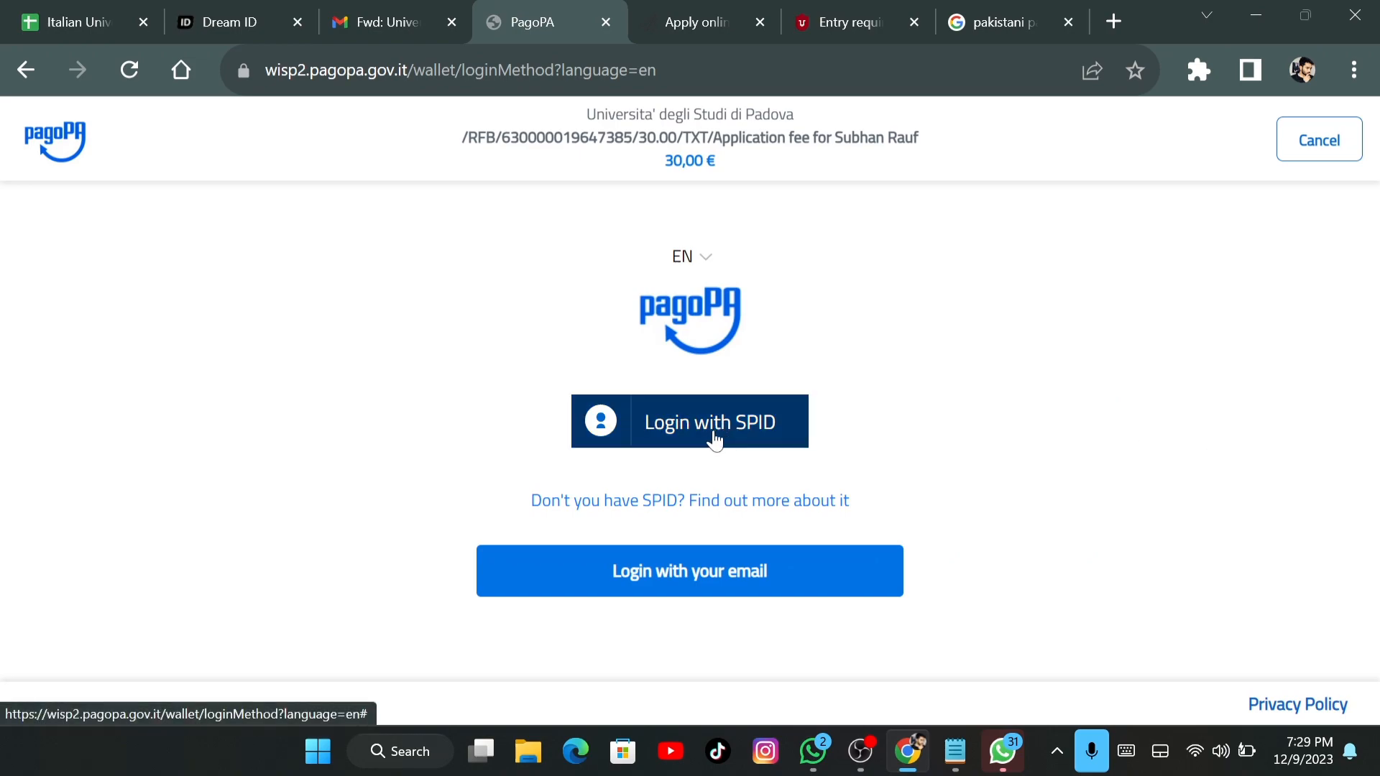
left_click(726, 574)
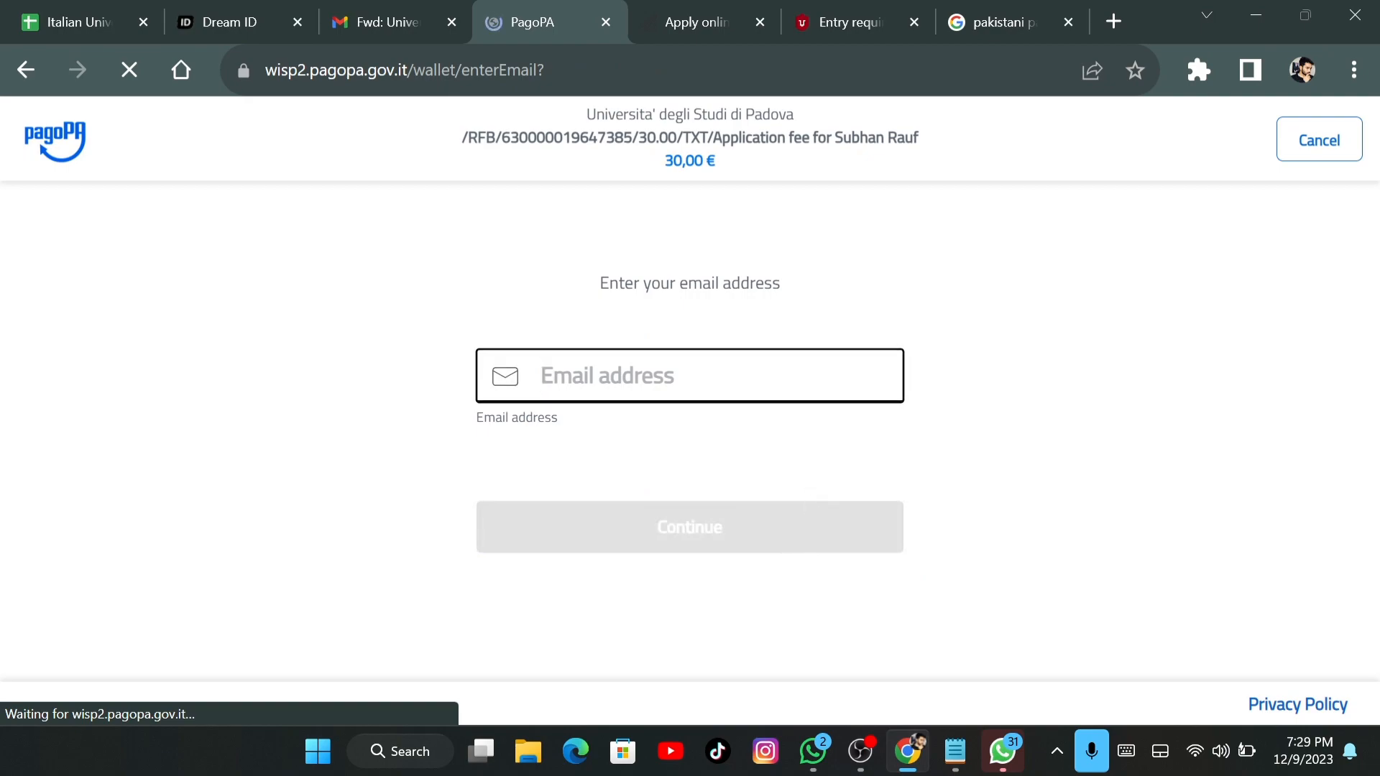
type("s")
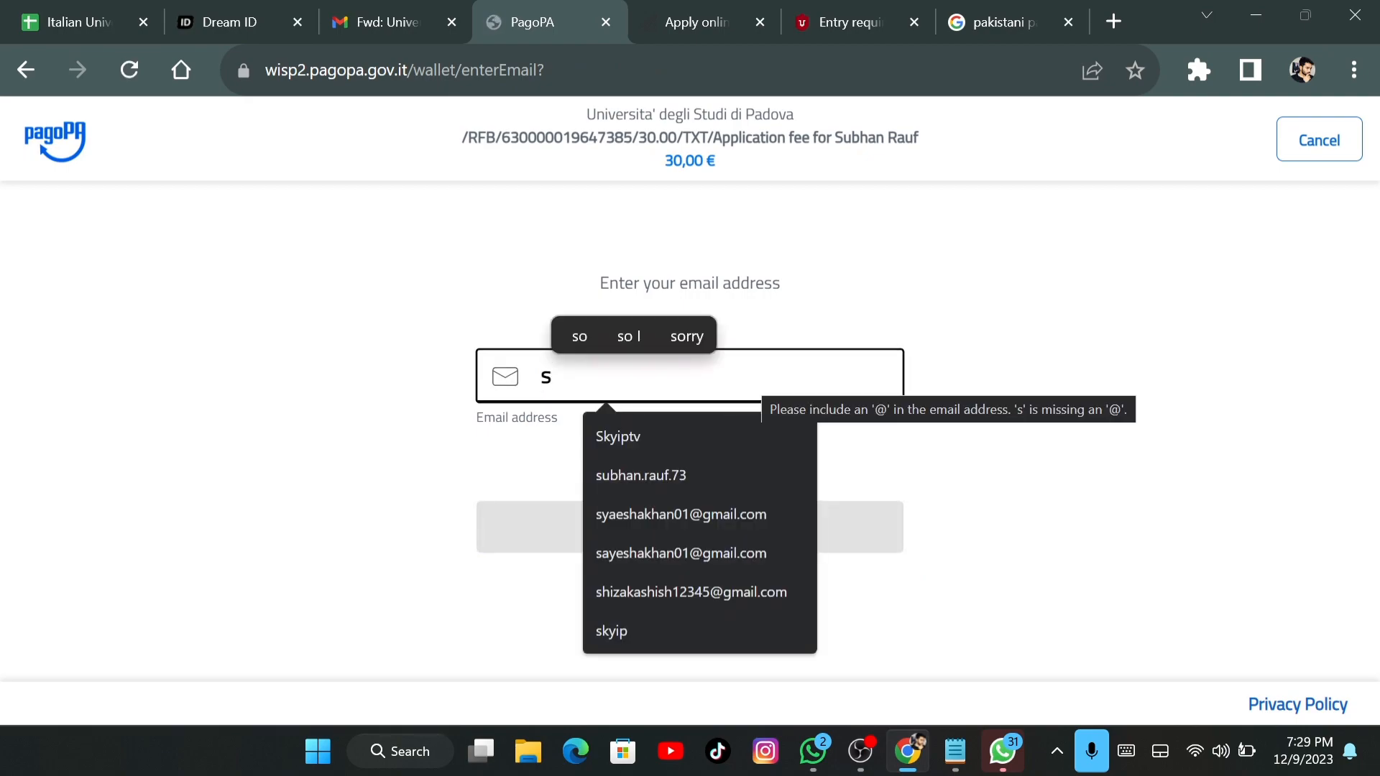
type("ubh")
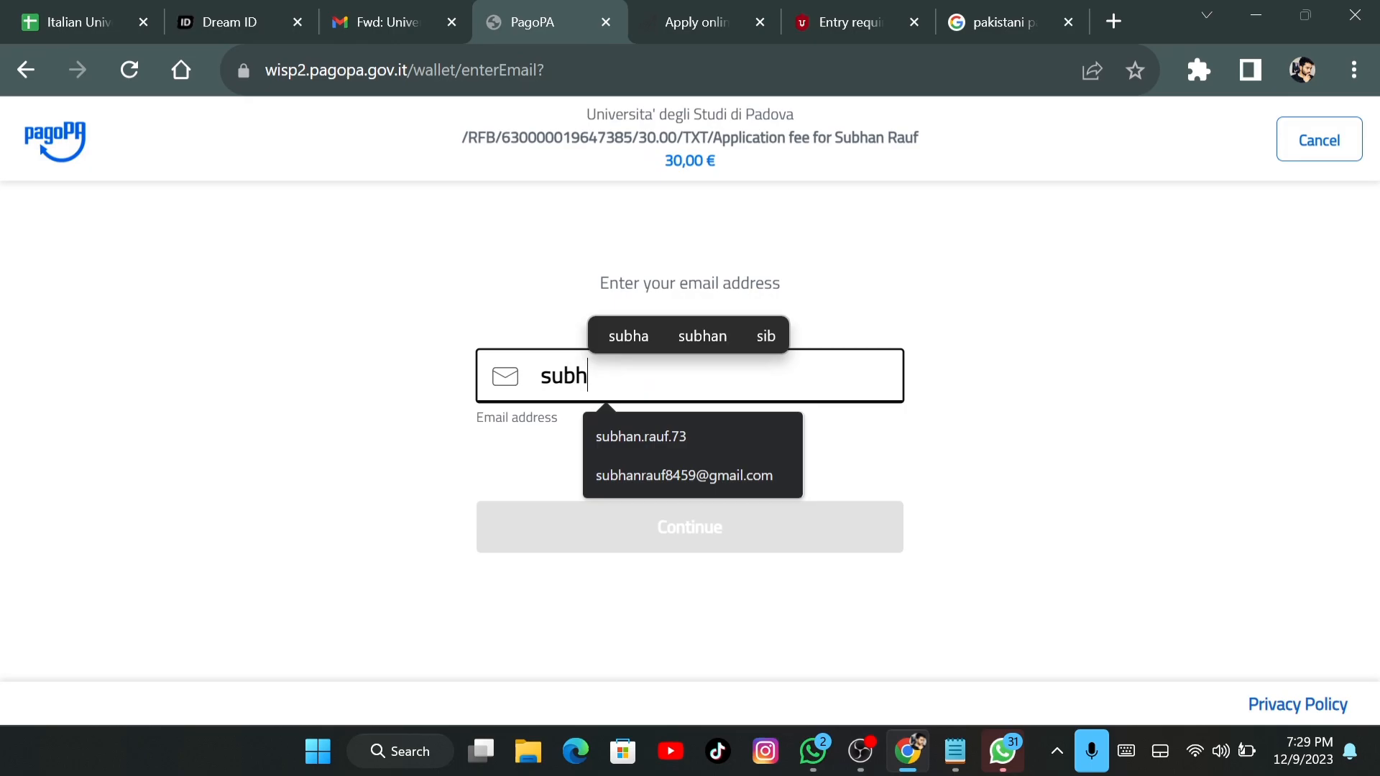
left_click(761, 472)
left_click(795, 526)
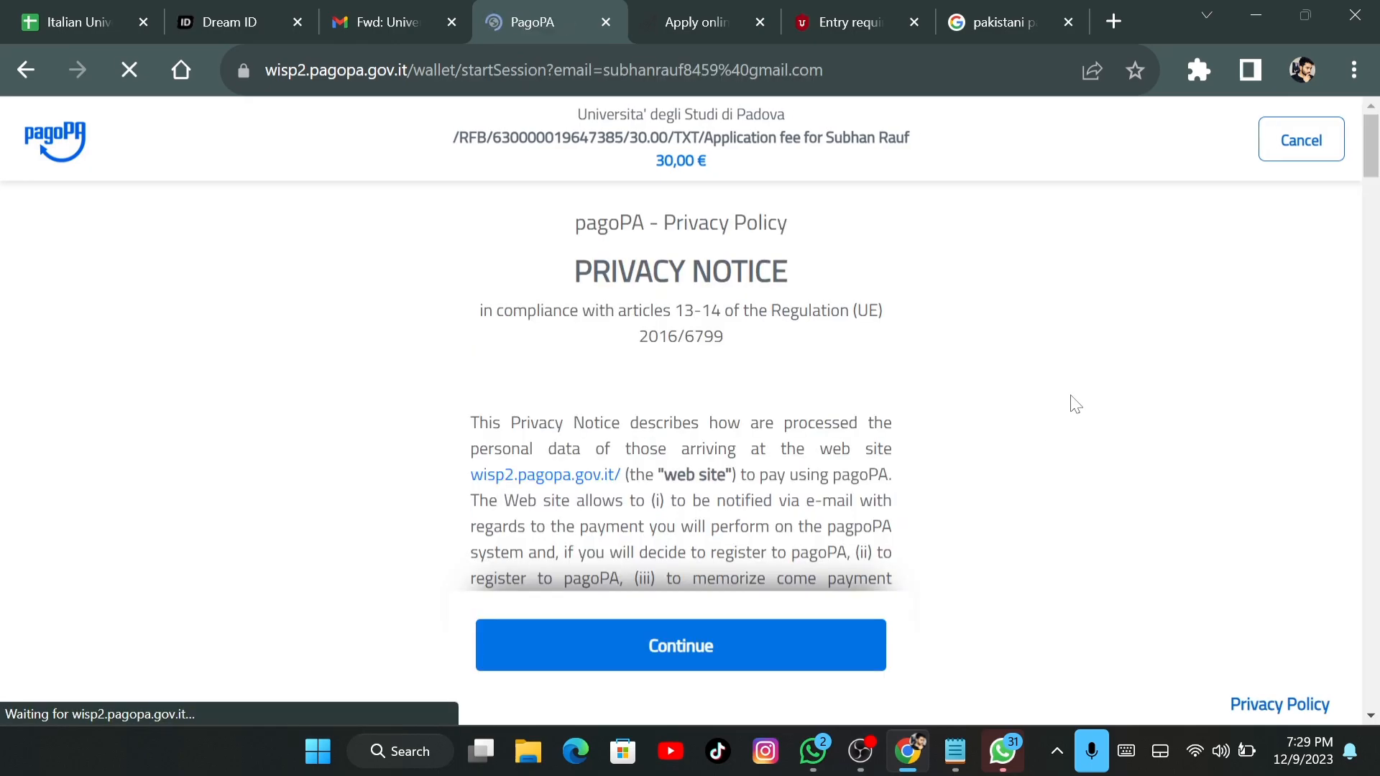
Accept the privacy notice and choose to pay by credit/debit card
left_click_drag(1371, 164, 1373, 604)
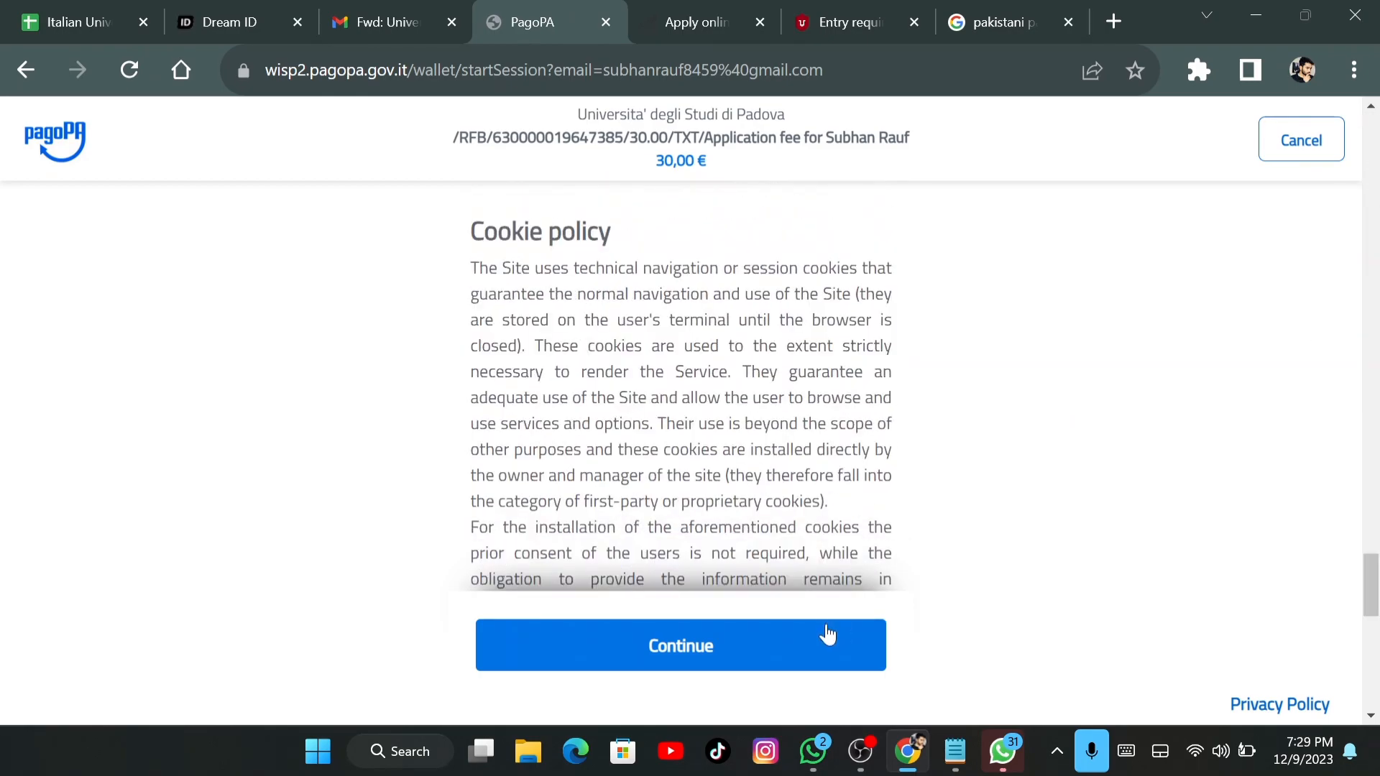
left_click(825, 631)
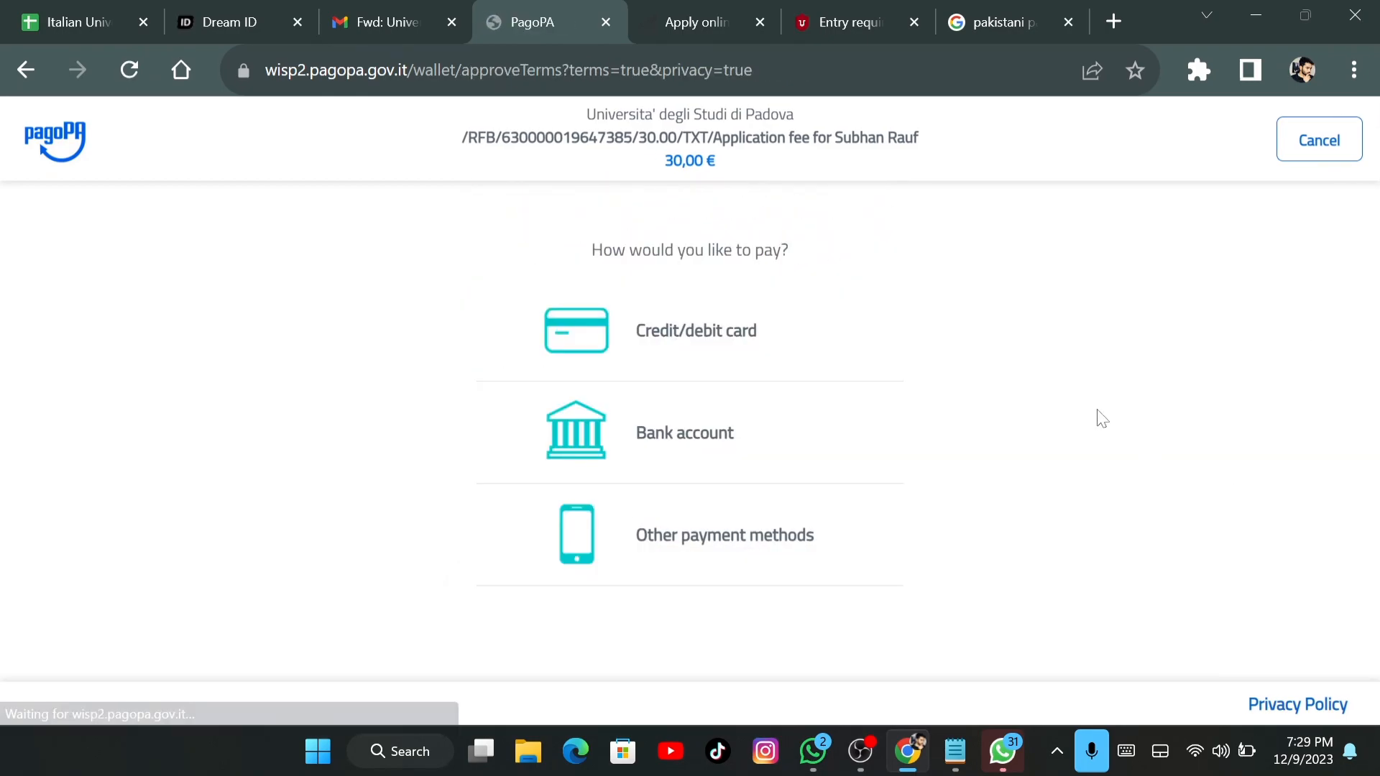
left_click(730, 351)
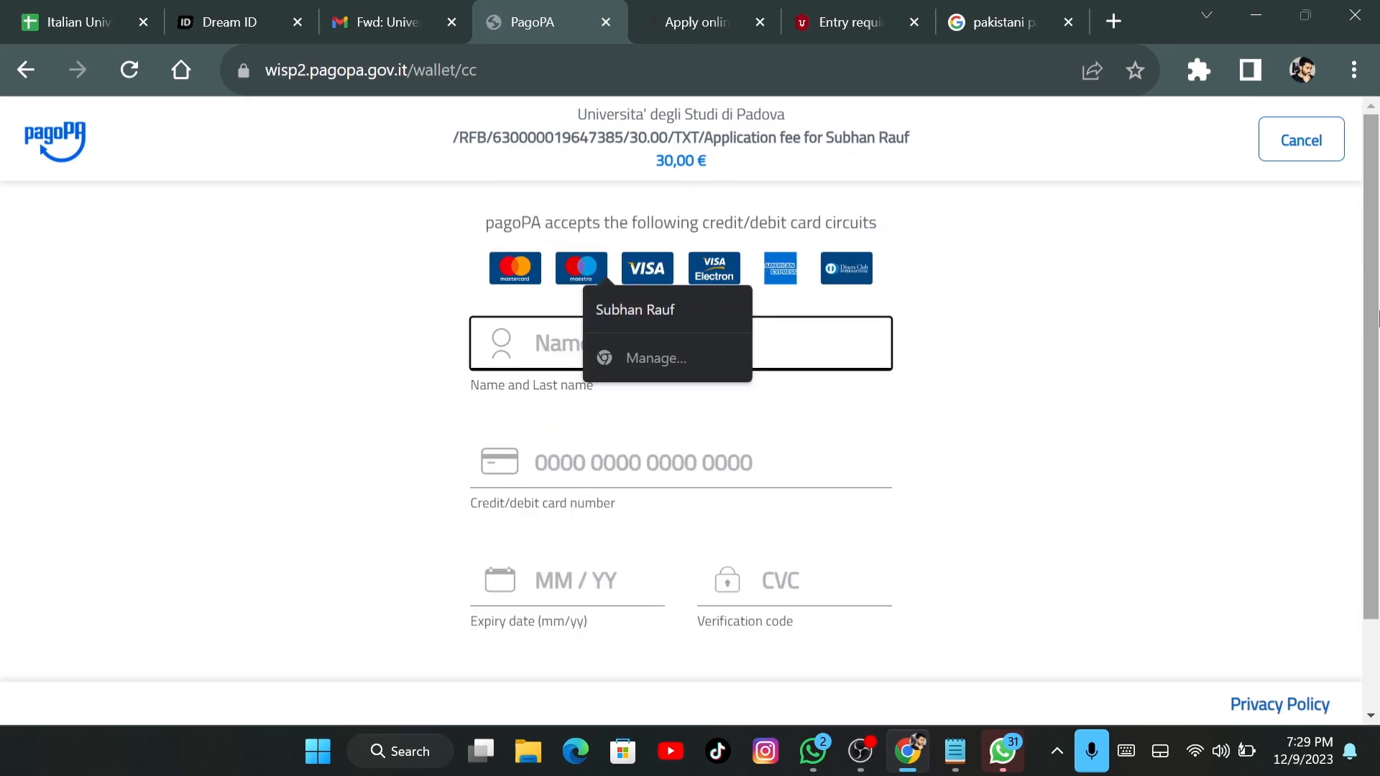
Leave the card form unfilled and cancel the pagoPA card payment
left_click(987, 371)
scroll(1329, 431, "down", 2)
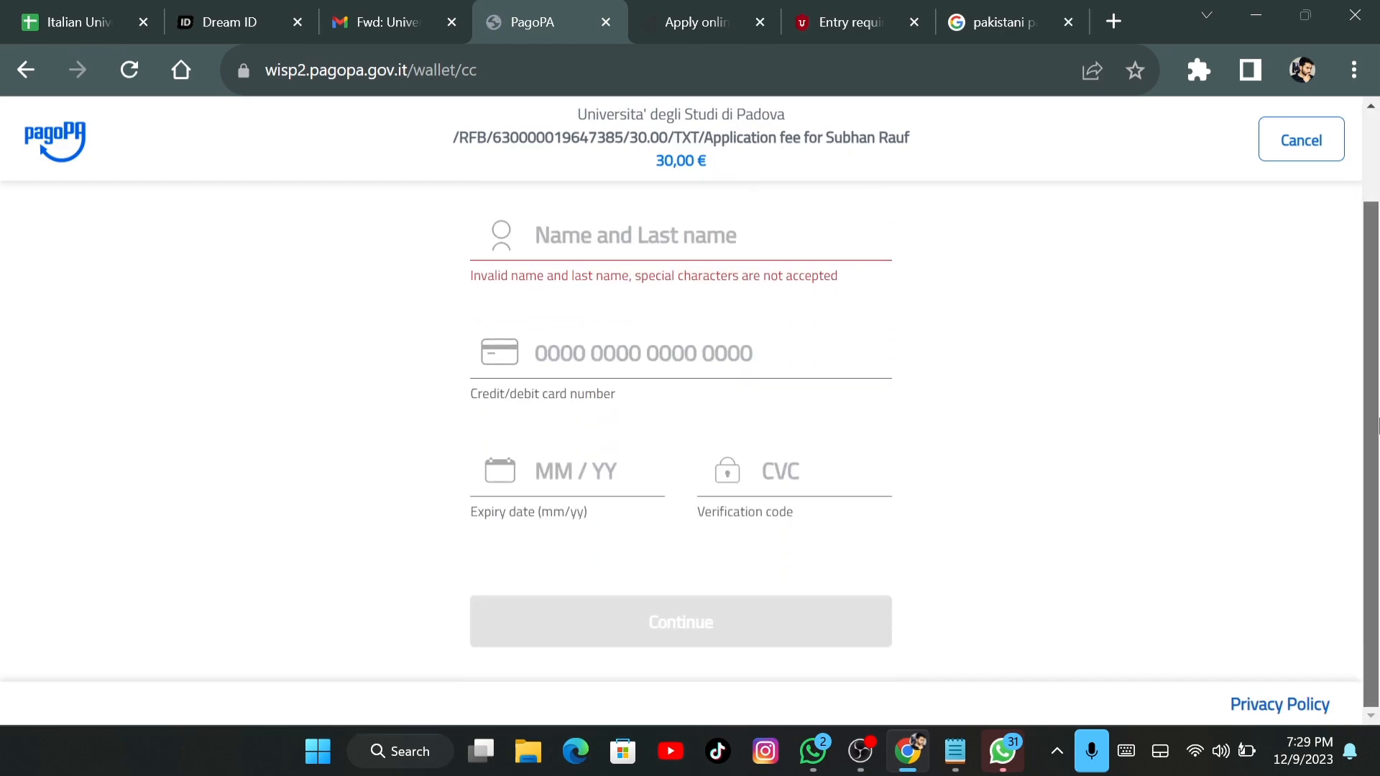
scroll(1366, 337, "up", 2)
left_click(1287, 143)
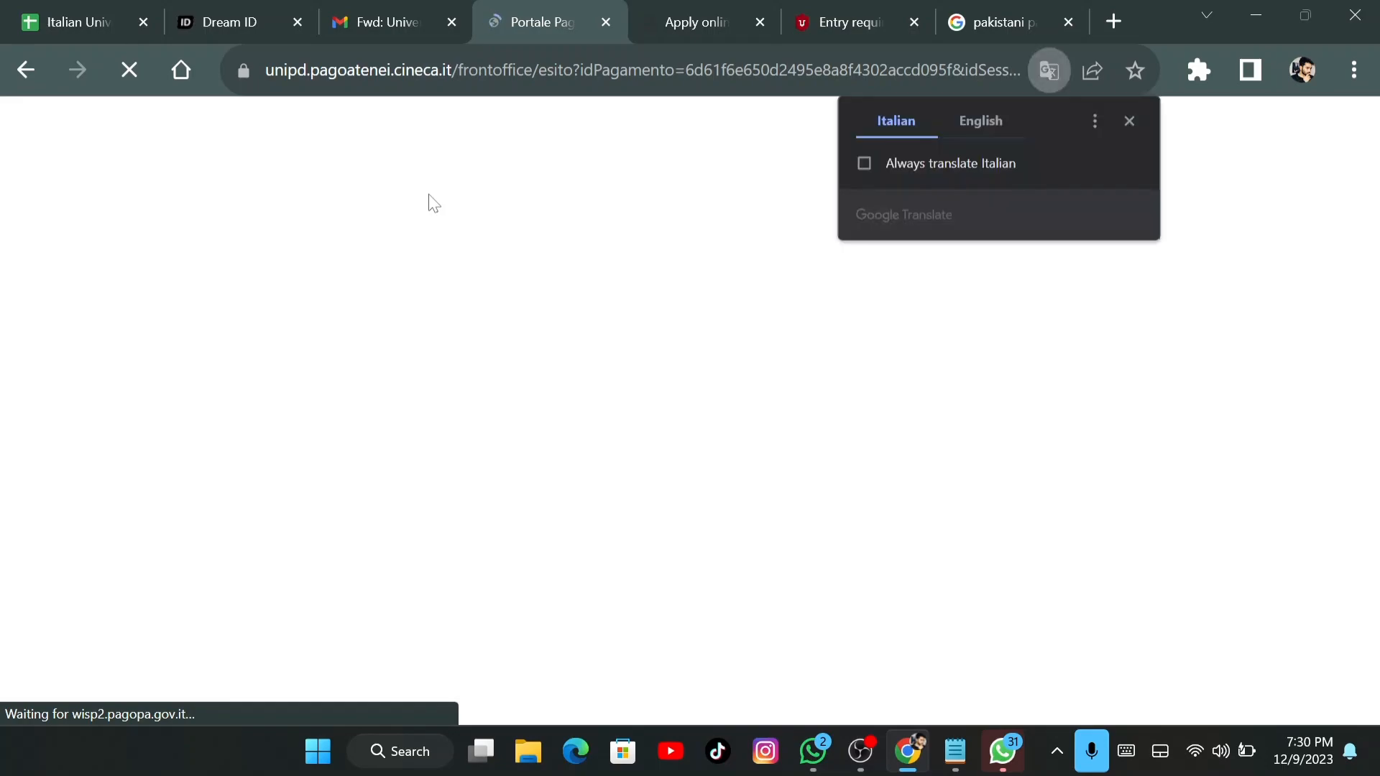
Translate the failed-payment receipt into English and read its retry instructions
left_click(974, 122)
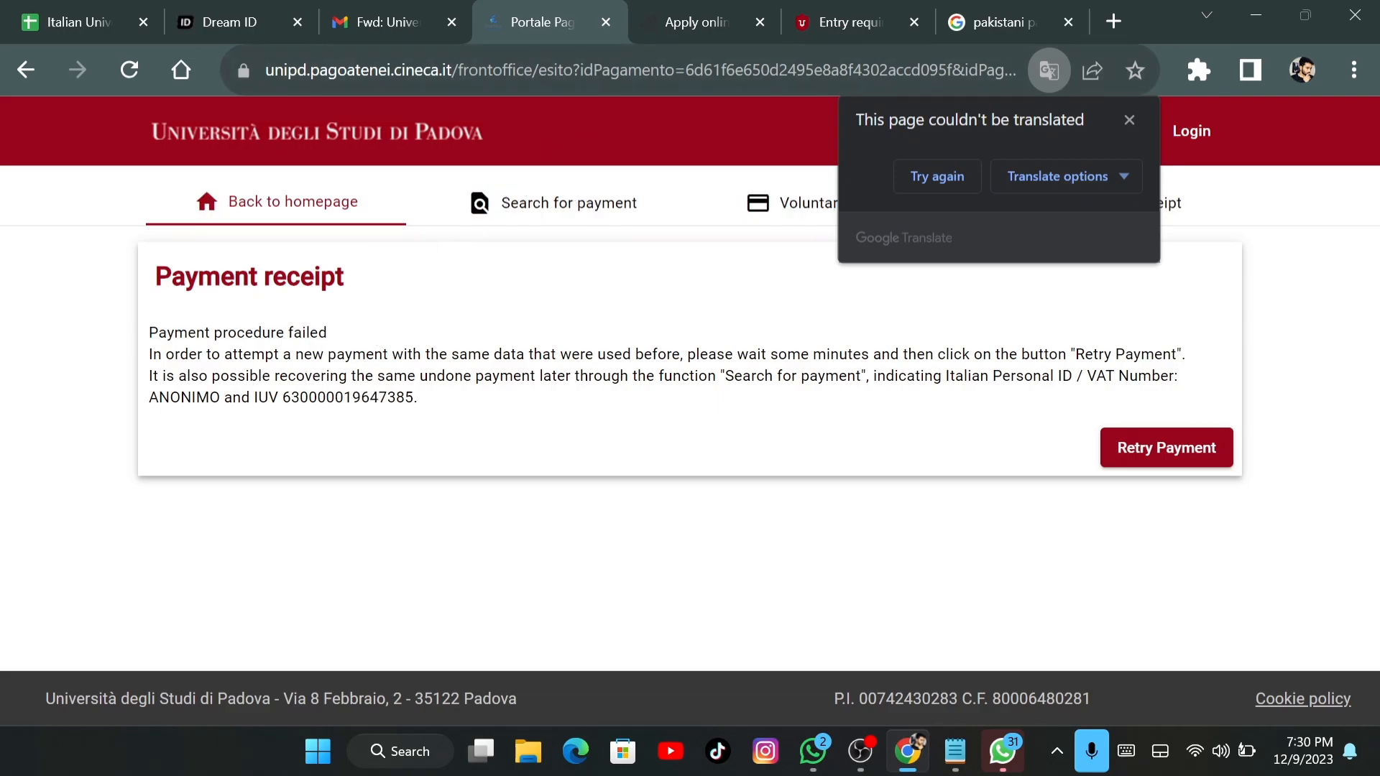
triple_click(543, 354)
left_click(659, 400)
triple_click(789, 354)
left_click(784, 403)
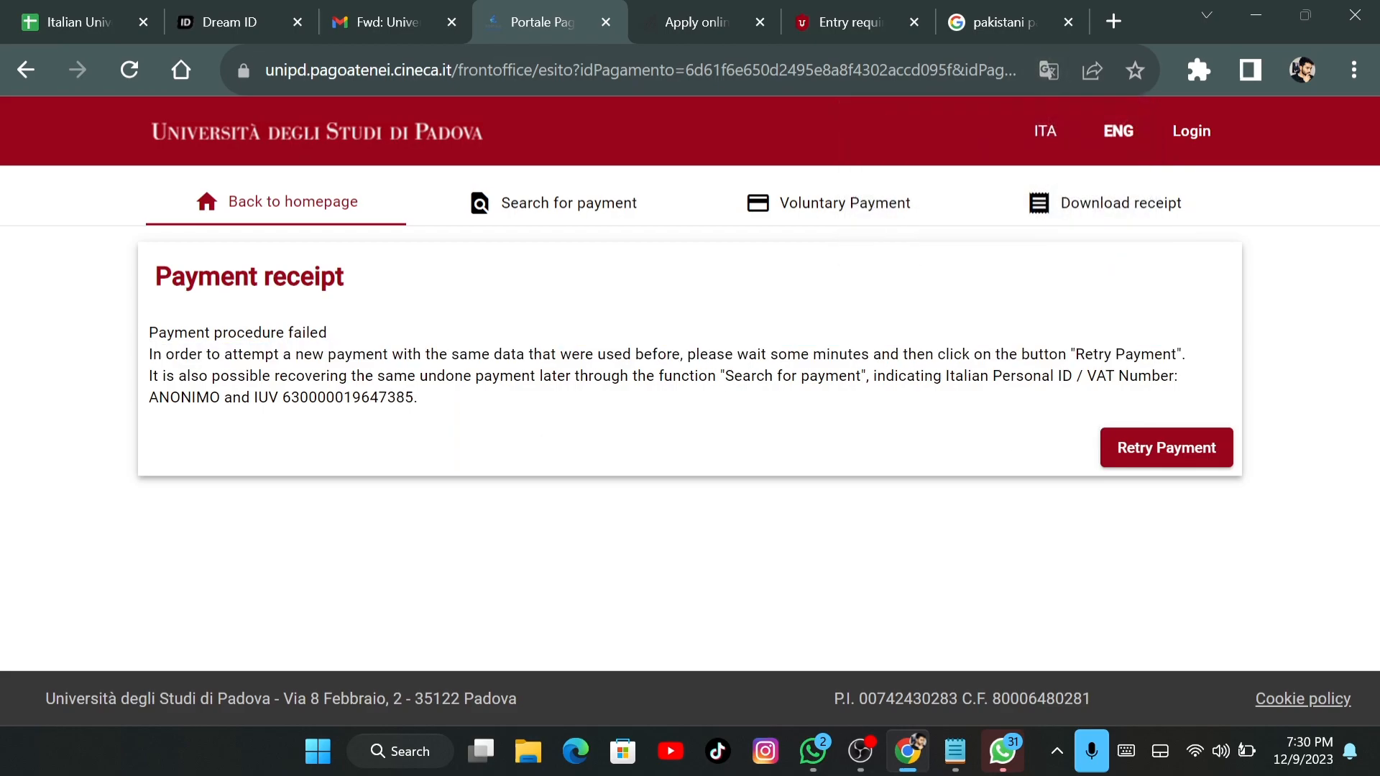
Read the payment recovery and IUV paragraphs, then close the Portale Pagamenti tab
triple_click(252, 396)
left_click(482, 475)
triple_click(907, 376)
left_click(1004, 431)
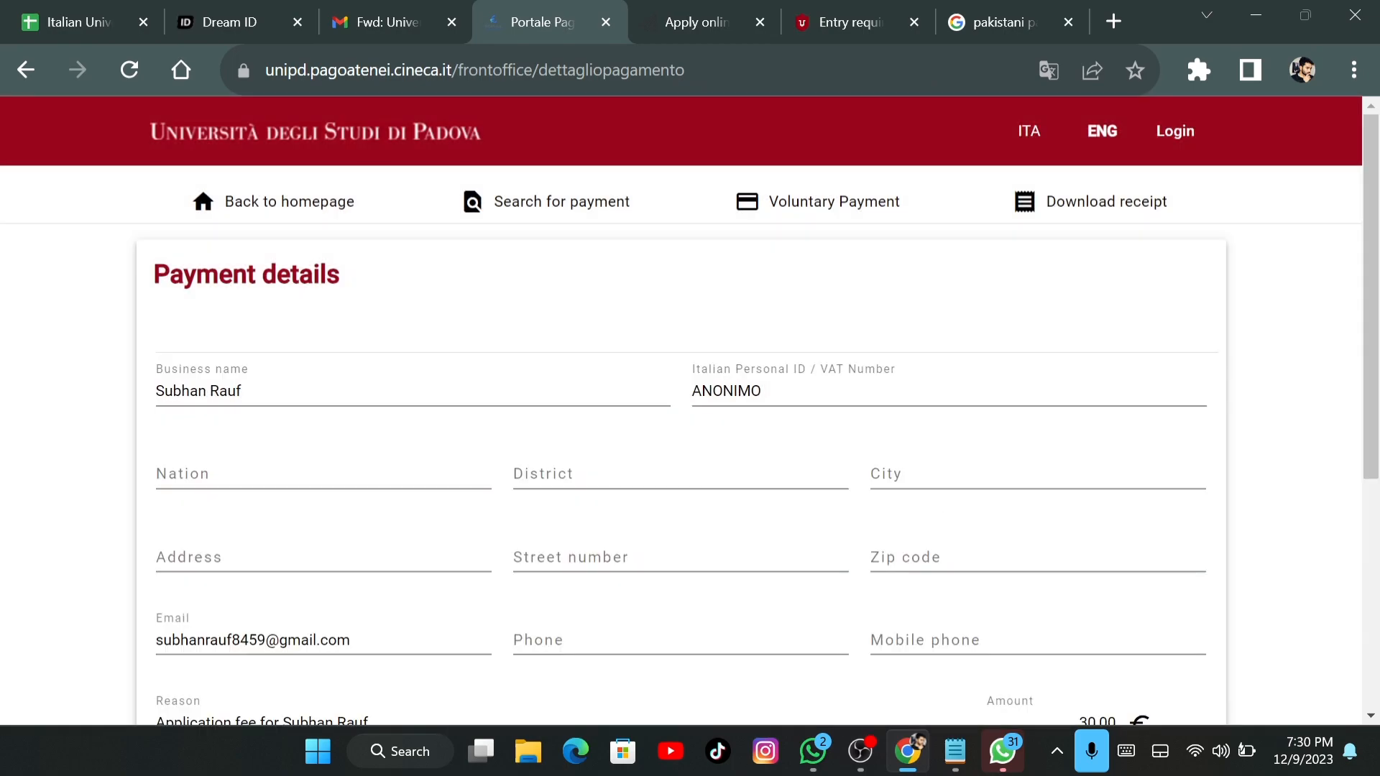
left_click_drag(1377, 424, 1378, 637)
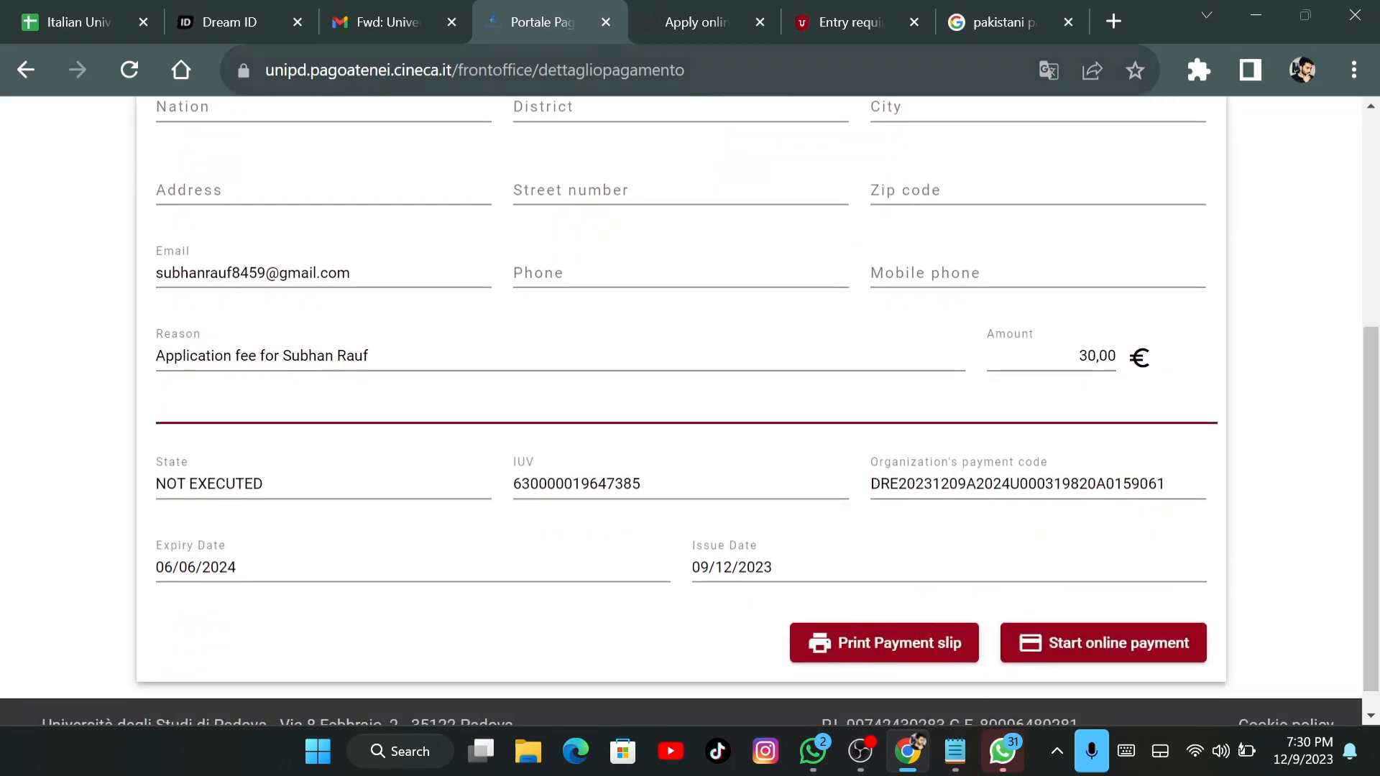
left_click(606, 22)
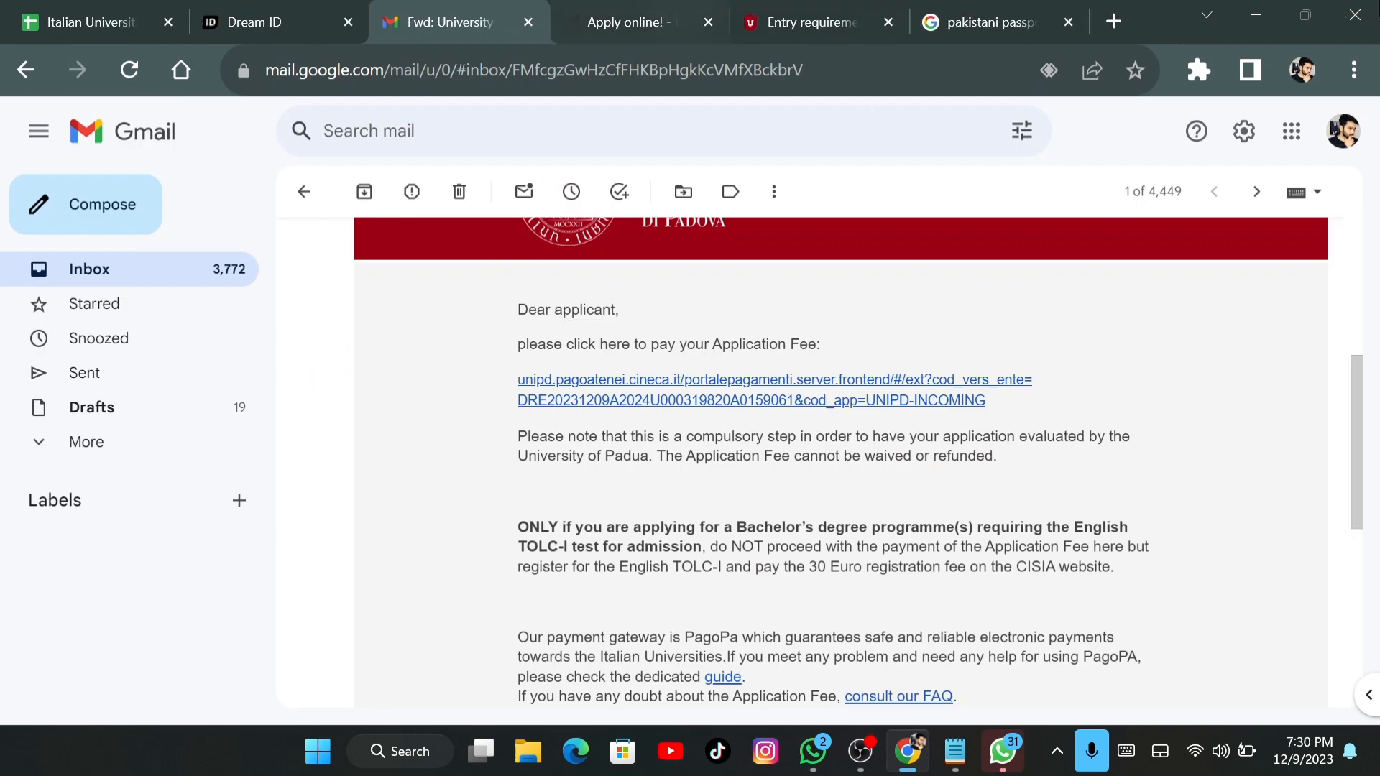
Minimize Chrome and Notepad, close WhatsApp, and bring up OBS Studio's recording controls
left_click(1254, 15)
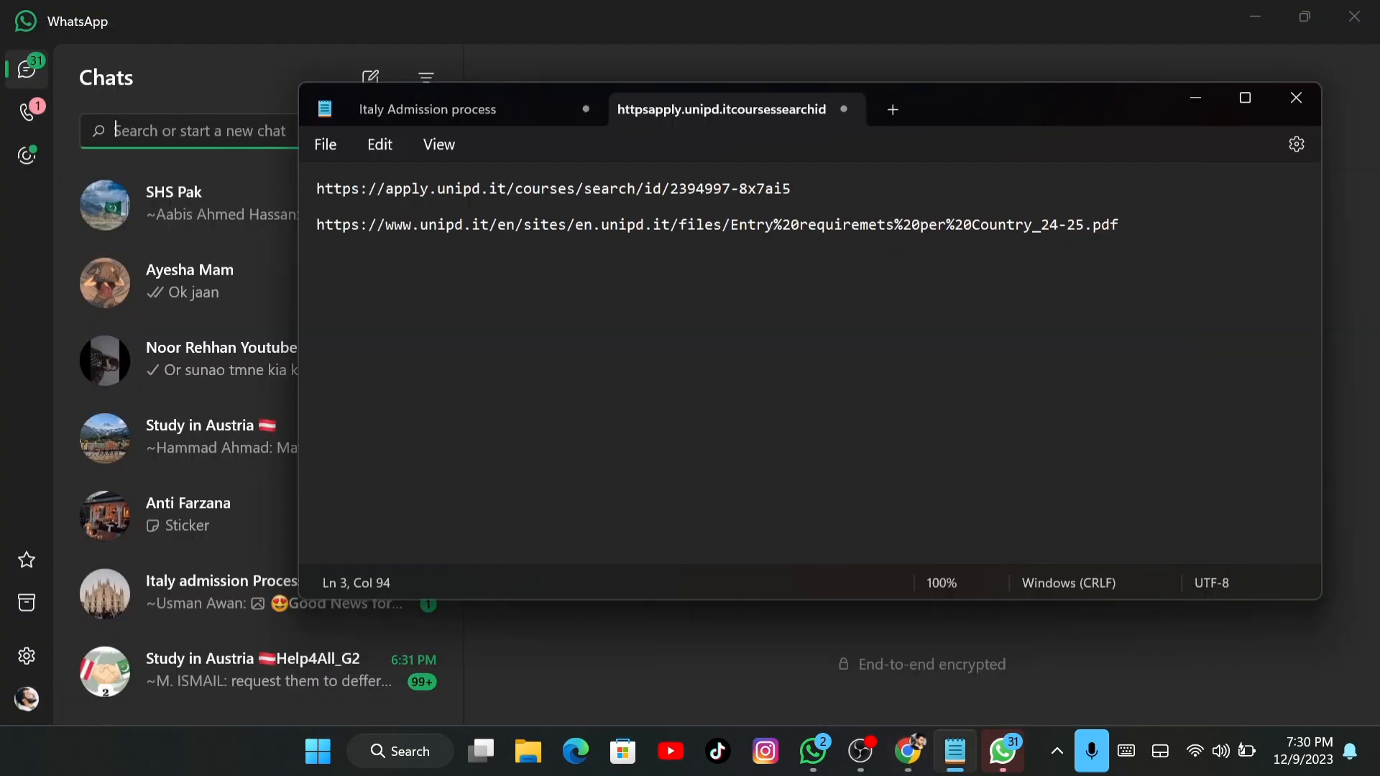
left_click(1354, 16)
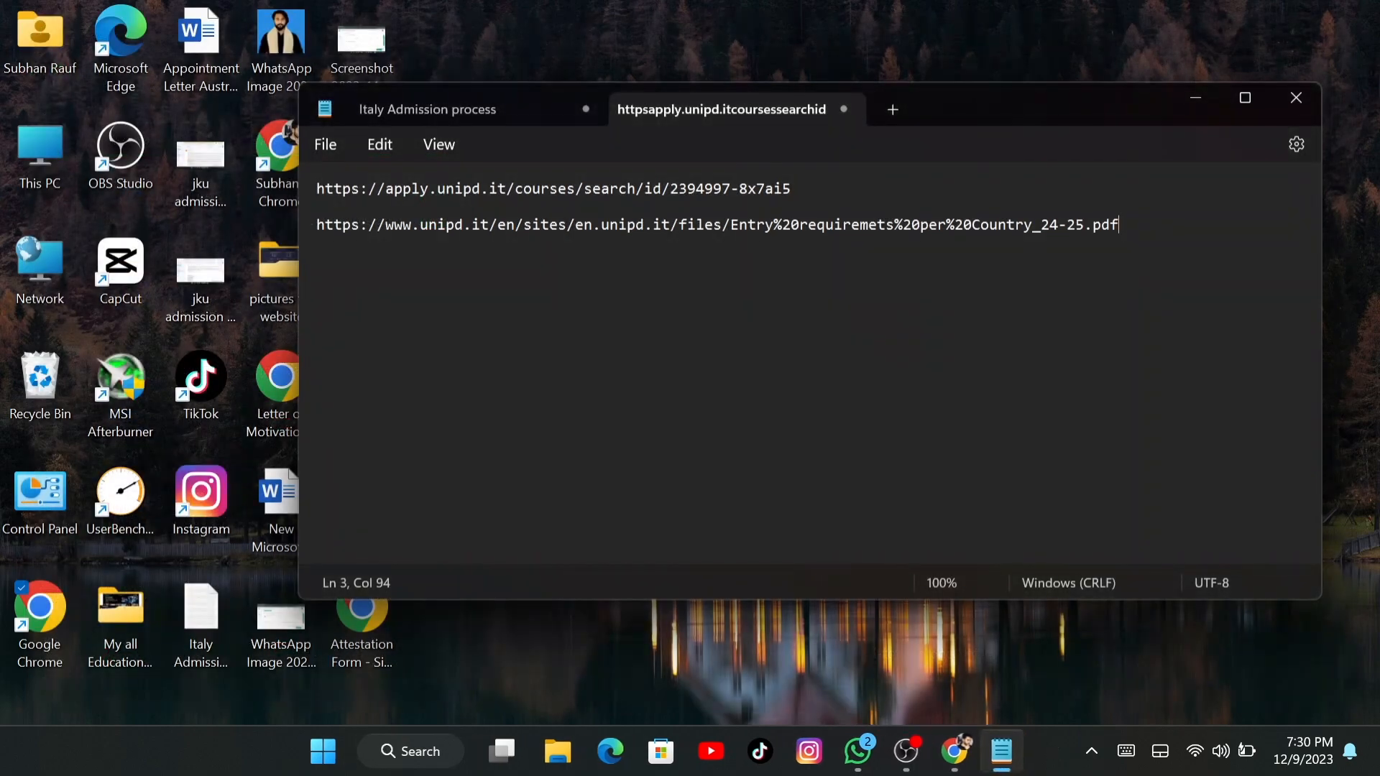
left_click(1196, 99)
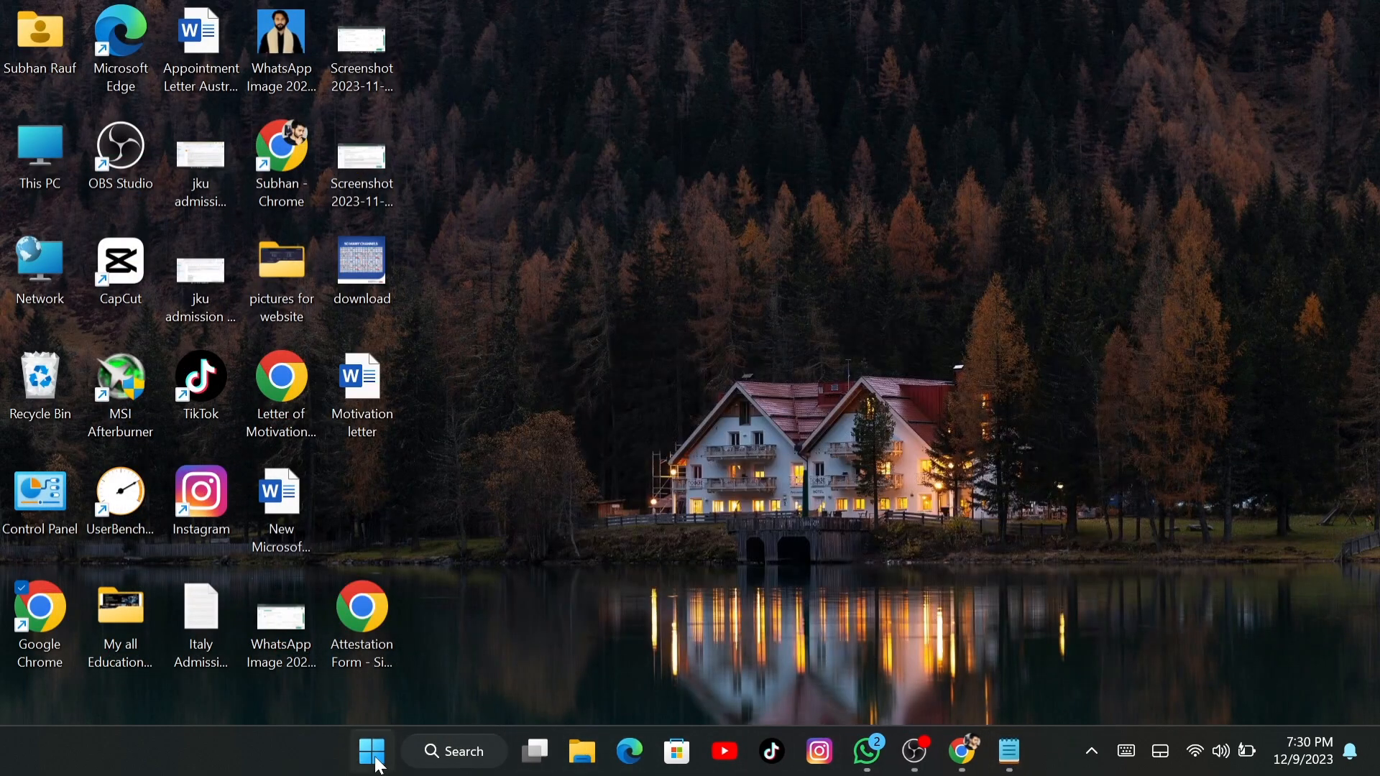
left_click(379, 766)
left_click(1210, 462)
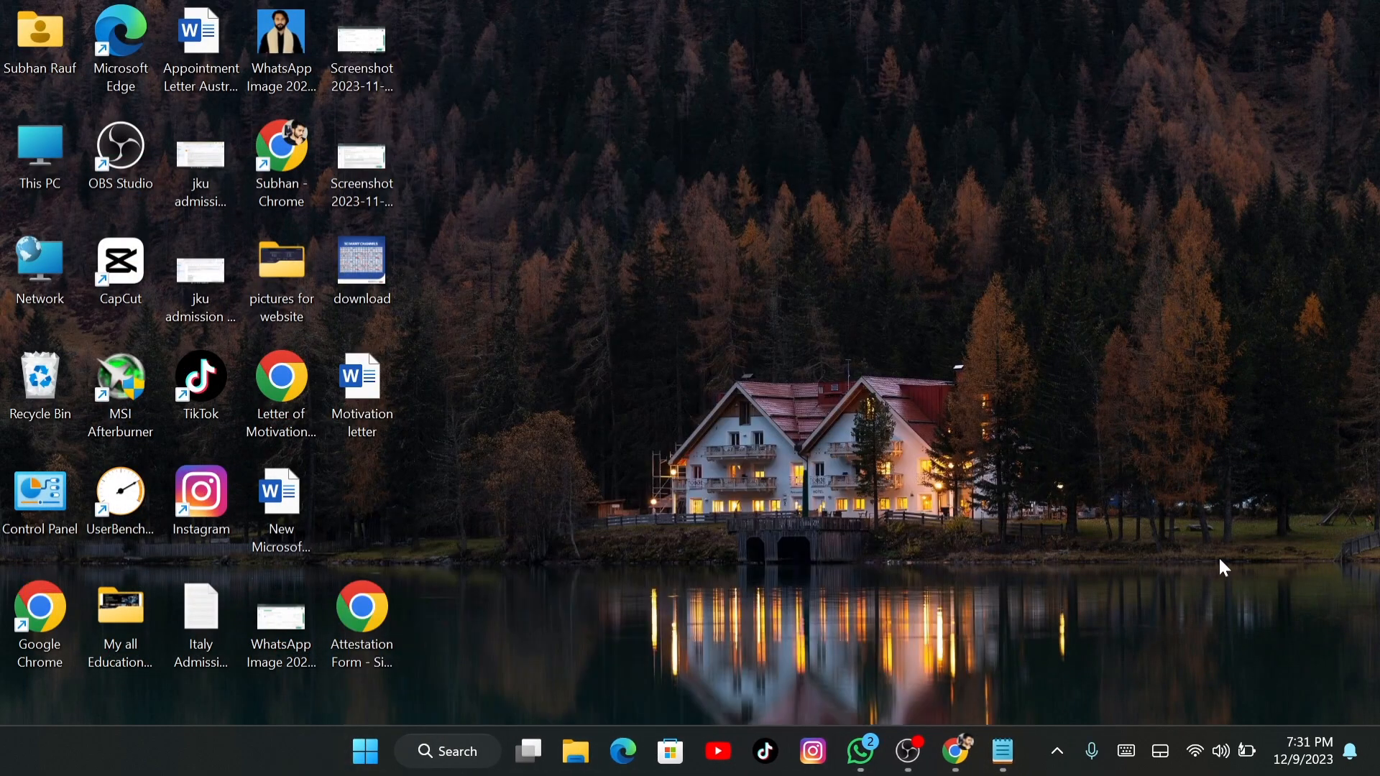
left_click(909, 752)
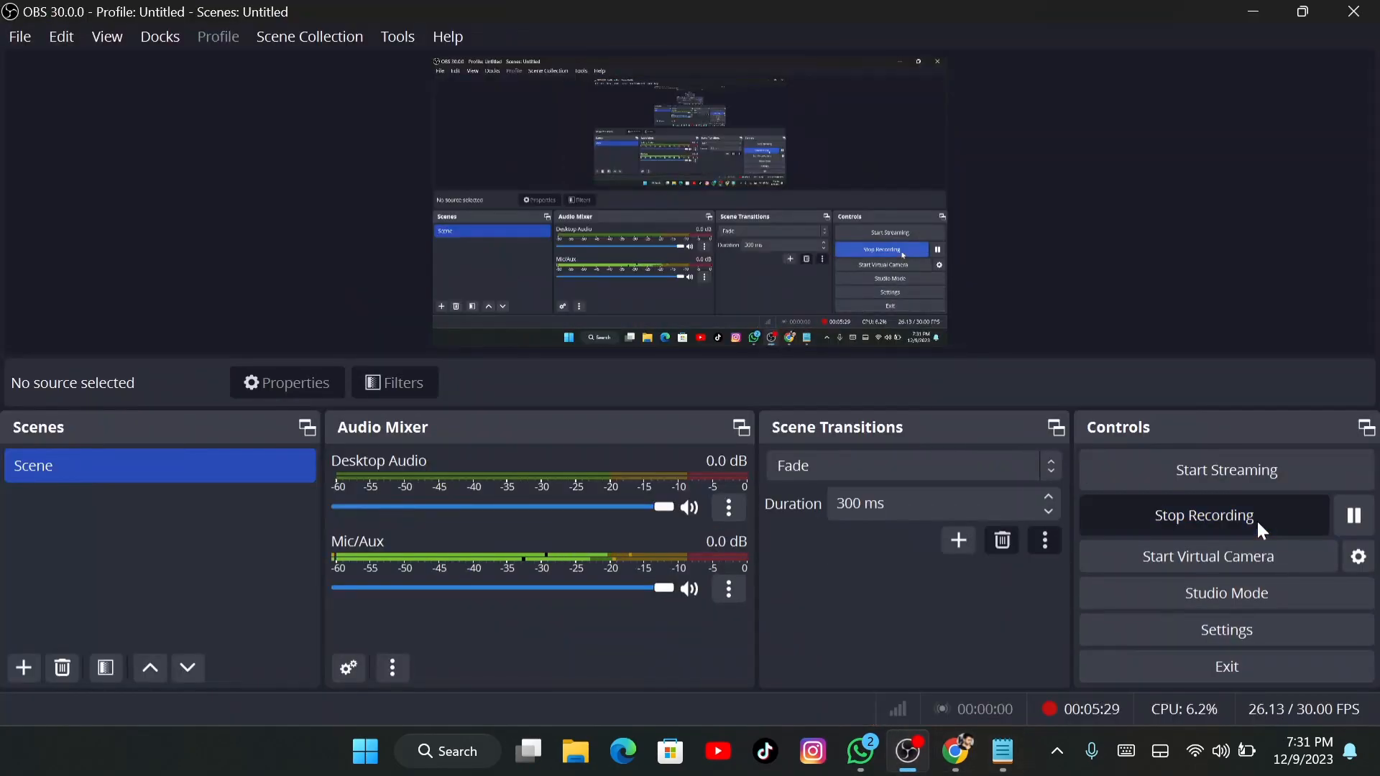